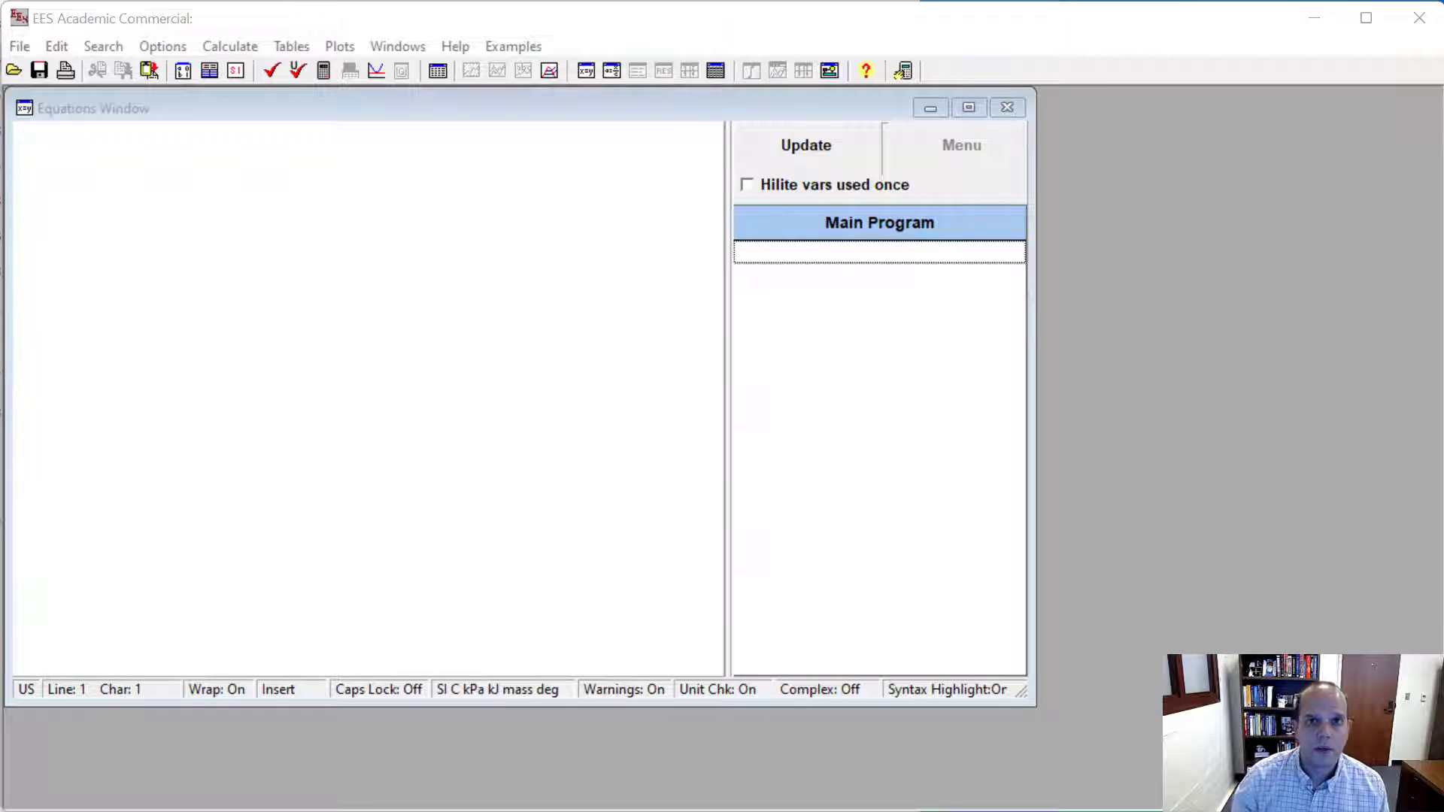
- Open the list of built-in constants and examine names, descriptions, values and units, including the gas constant R# and Planck's constant h#
click(612, 567)
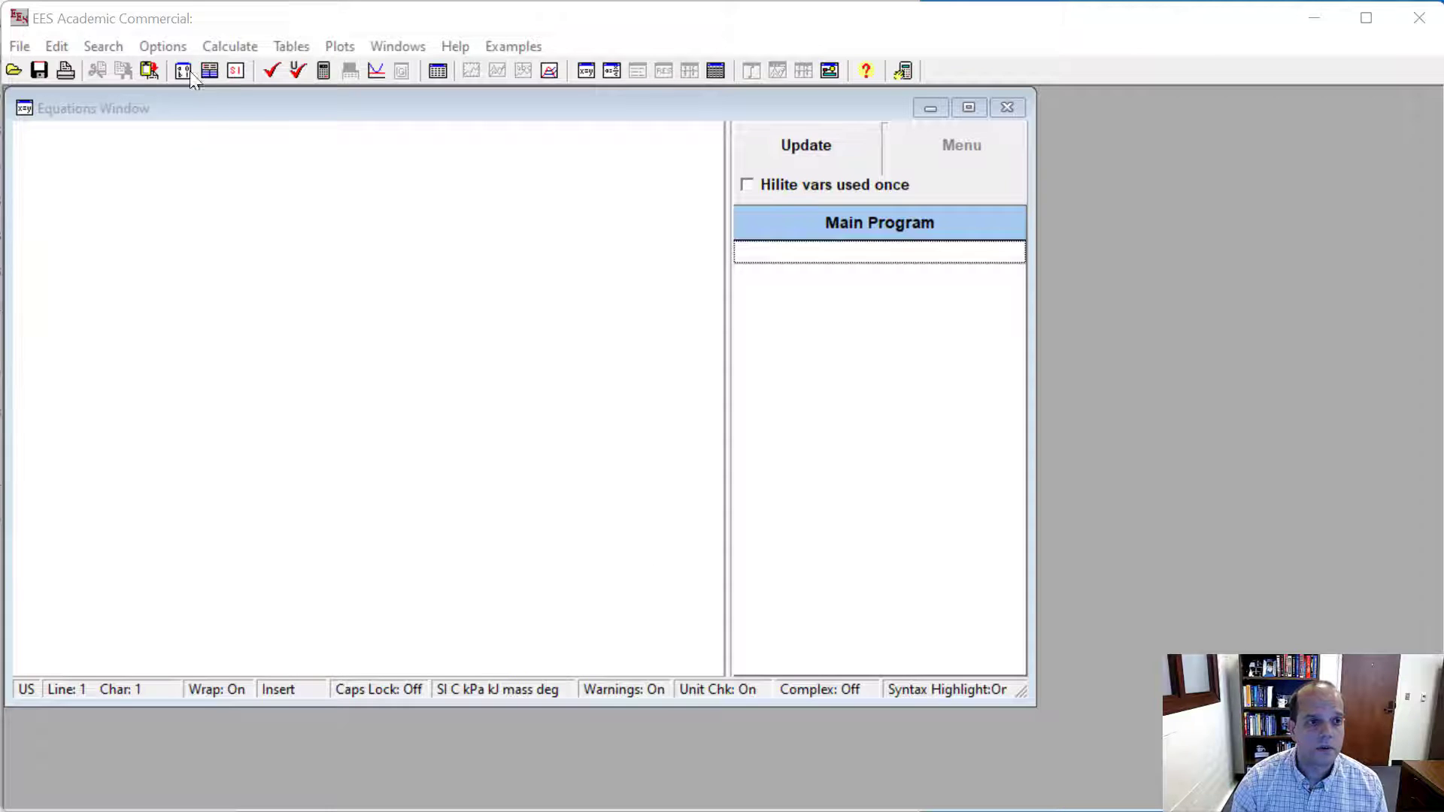
click(167, 44)
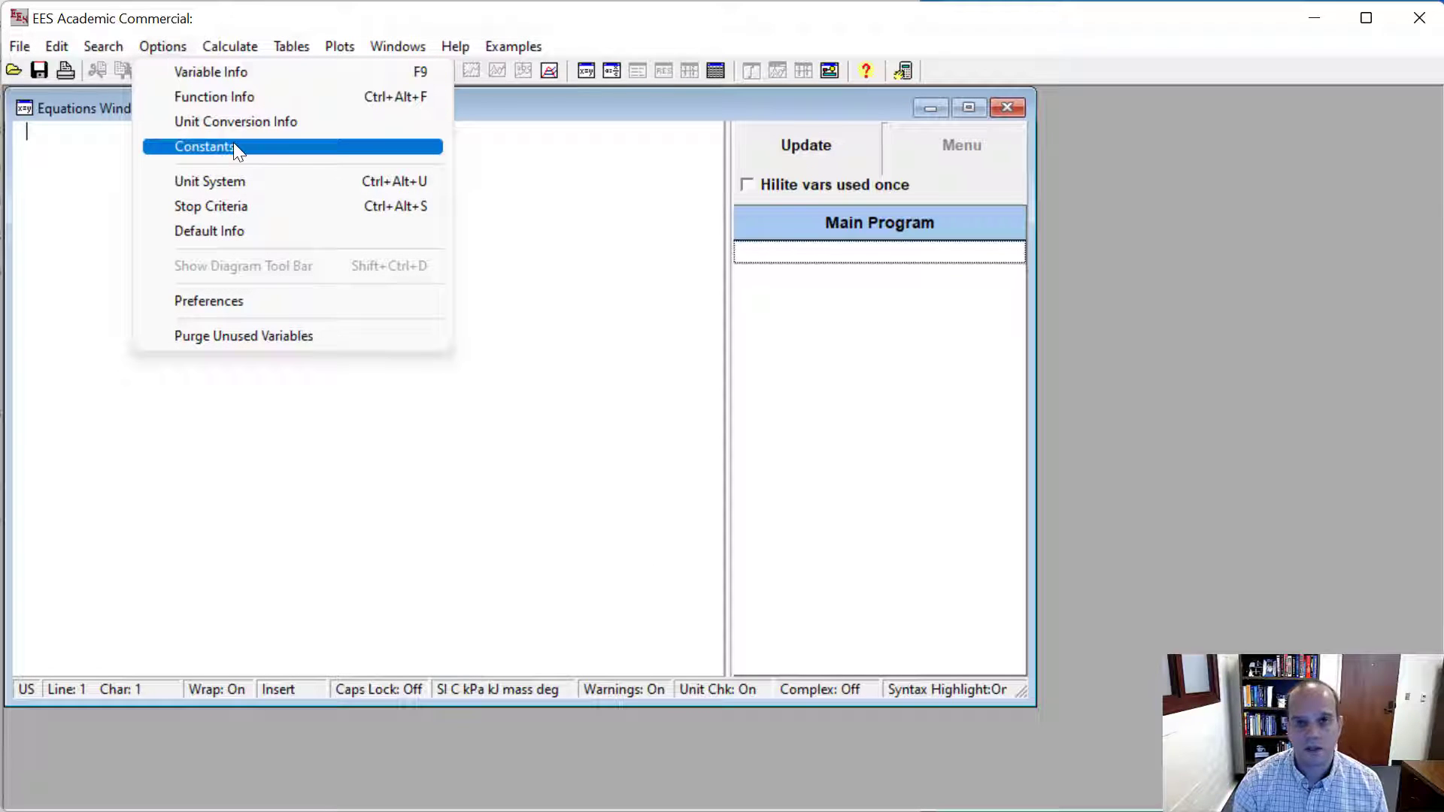
click(234, 146)
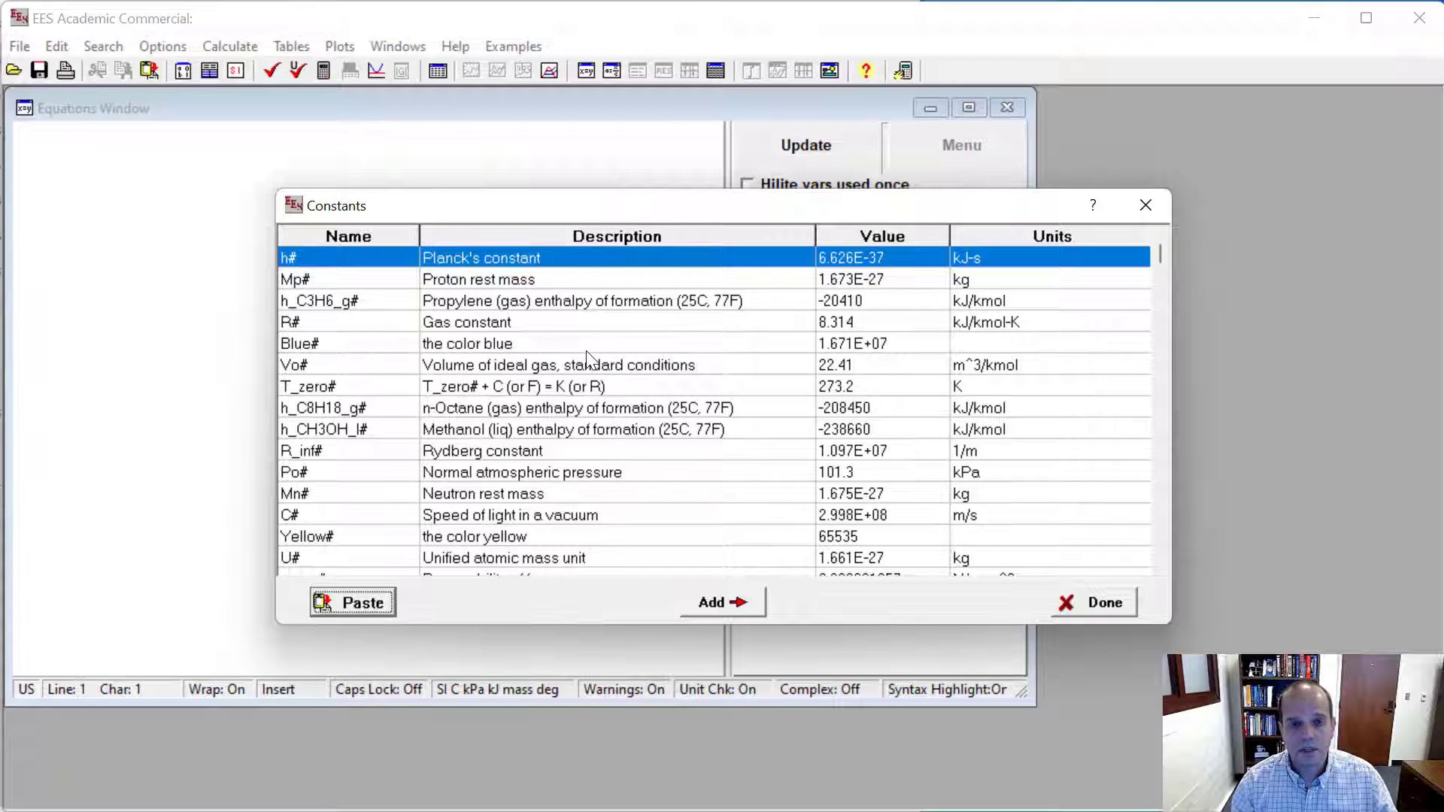
key(Down)
key(Down)
key(Down)
key(Down)
key(Down)
key(Down)
key(Down)
key(Down)
key(Down)
key(Down)
key(Down)
key(Down)
key(Down)
key(Down)
key(Down)
key(Down)
key(Down)
key(Down)
key(Down)
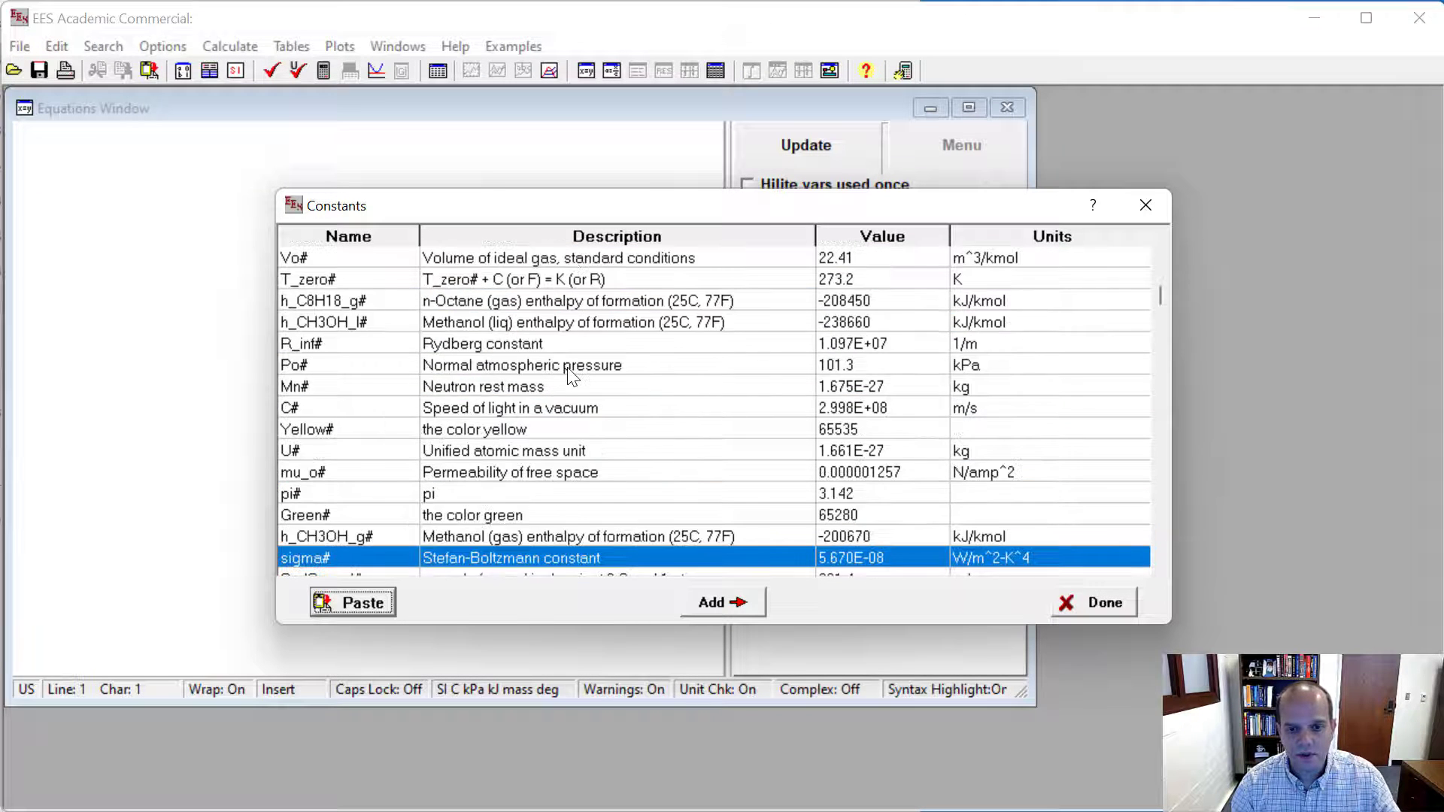
key(Up)
key(Up)
key(Up)
key(Up)
key(Up)
key(Up)
key(Up)
key(Up)
key(Up)
key(Up)
key(Up)
key(Up)
key(Up)
key(Up)
key(Up)
key(Up)
key(Up)
key(Up)
key(Up)
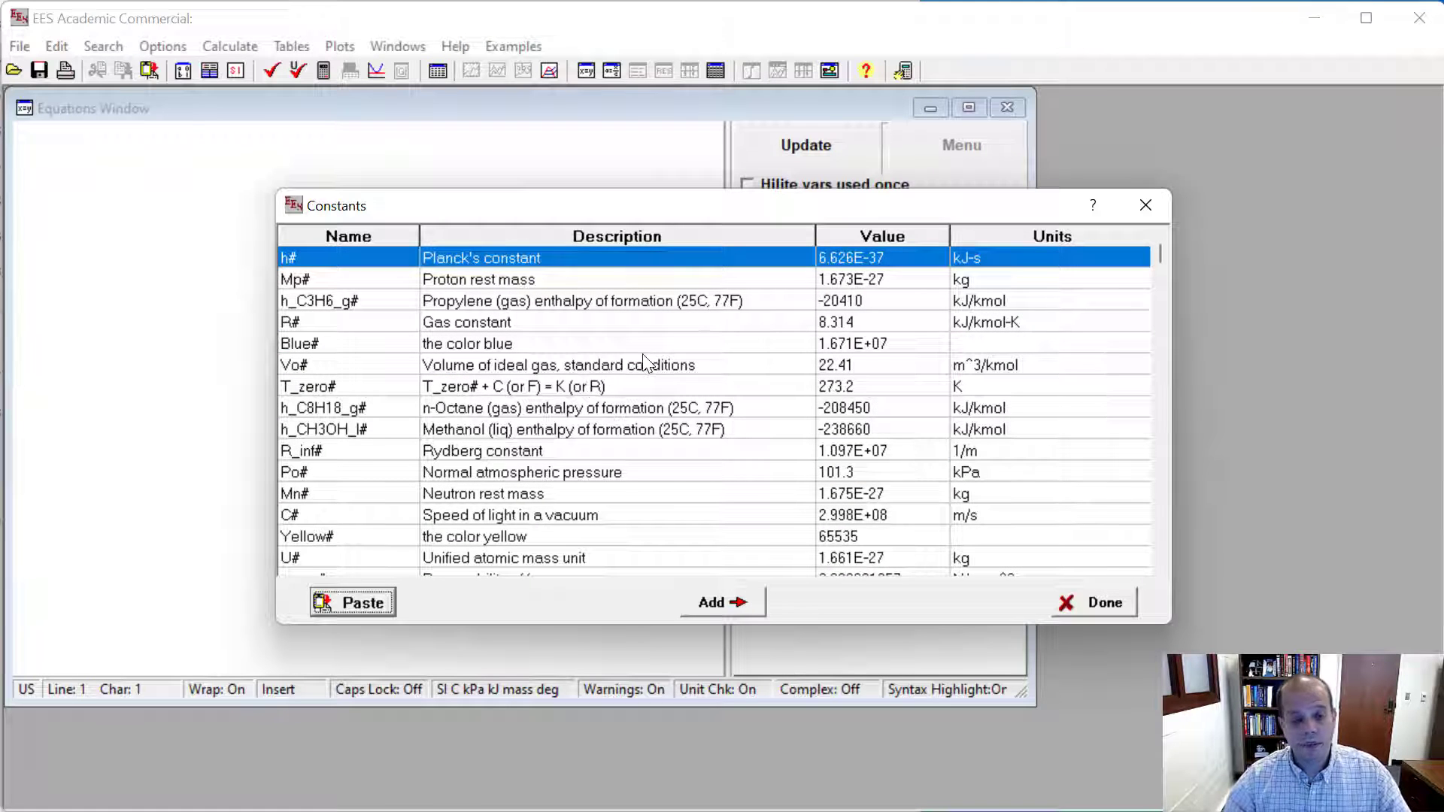
click(495, 329)
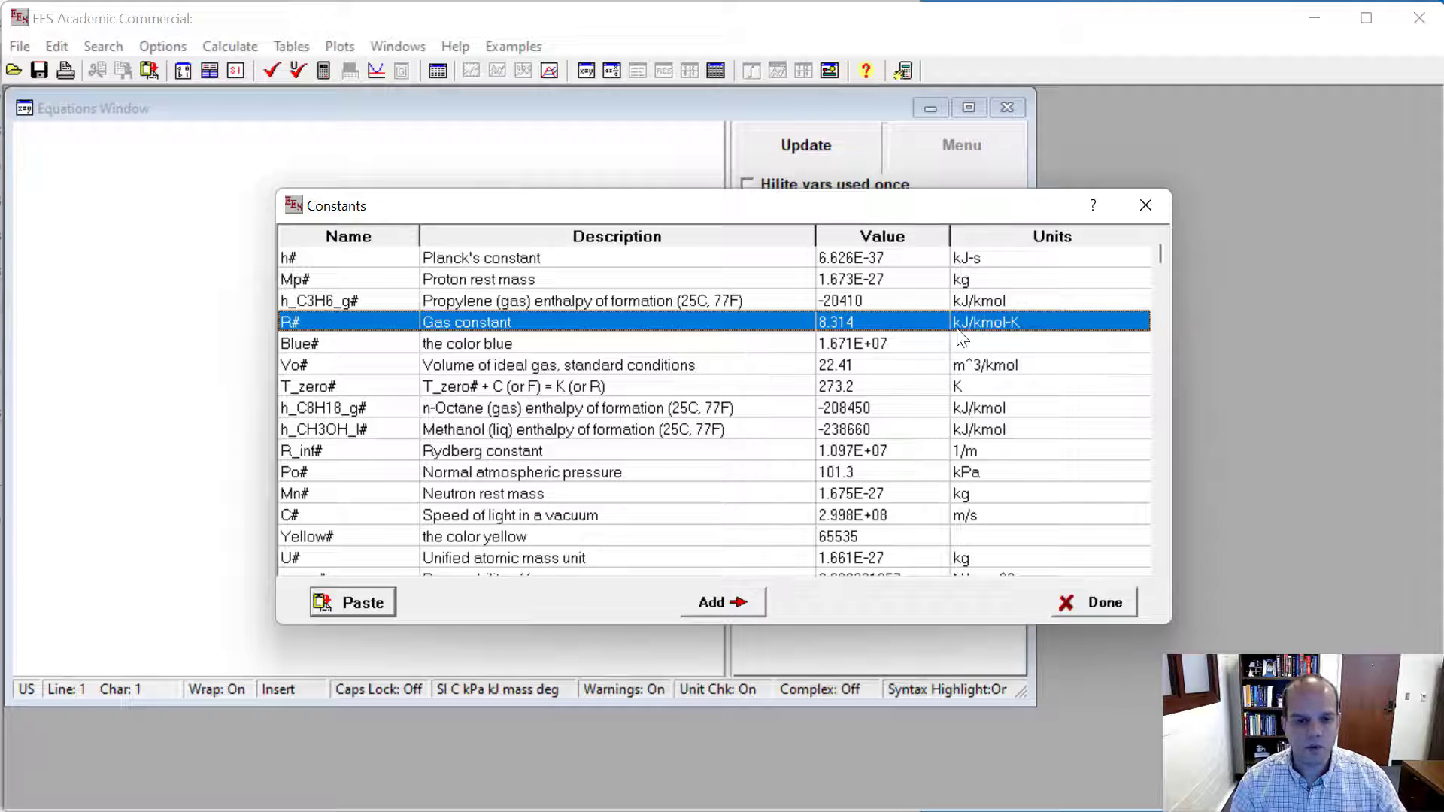
click(462, 259)
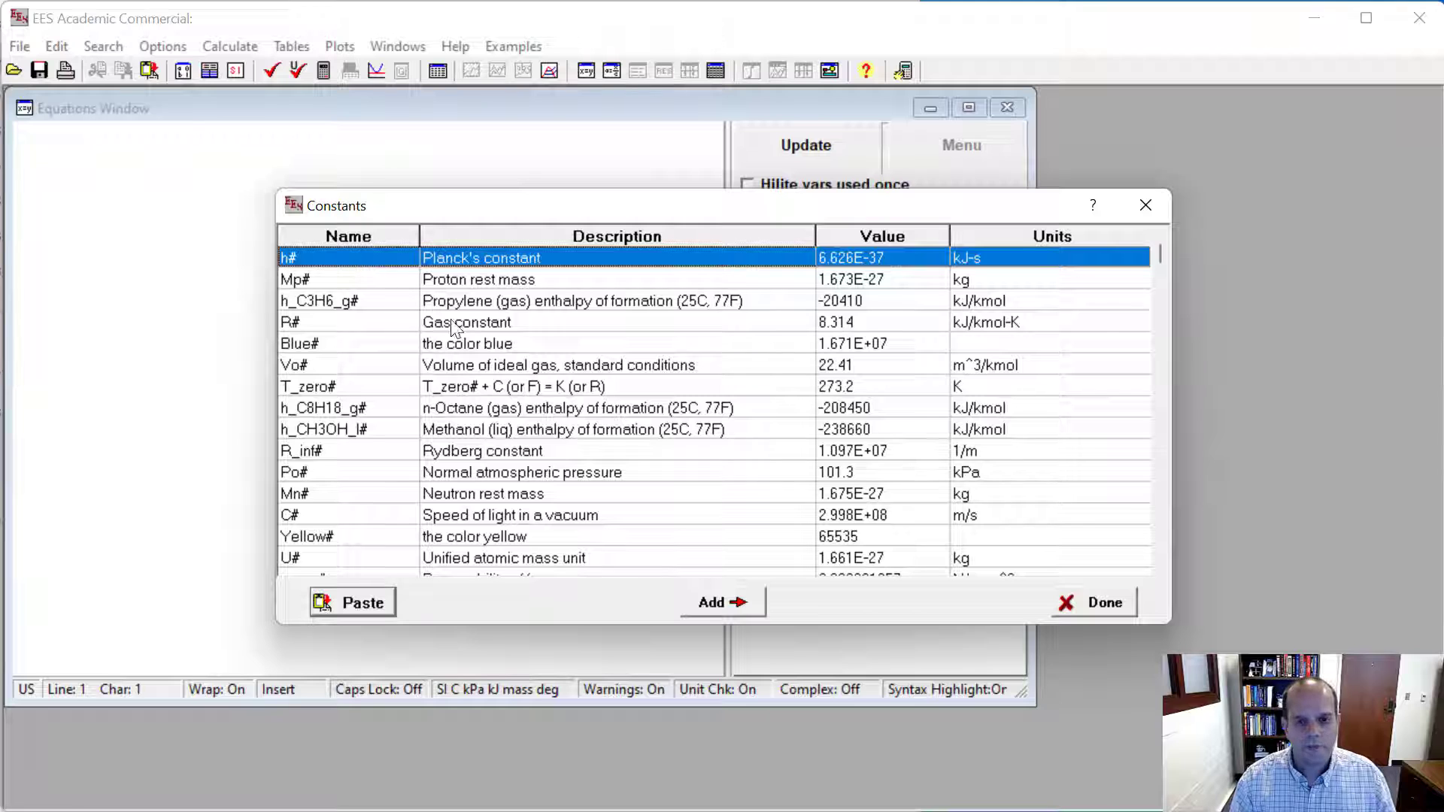
- Find the sea-level gravitational acceleration constant g# in the constants list and paste it into the equations
key(Down)
key(Down)
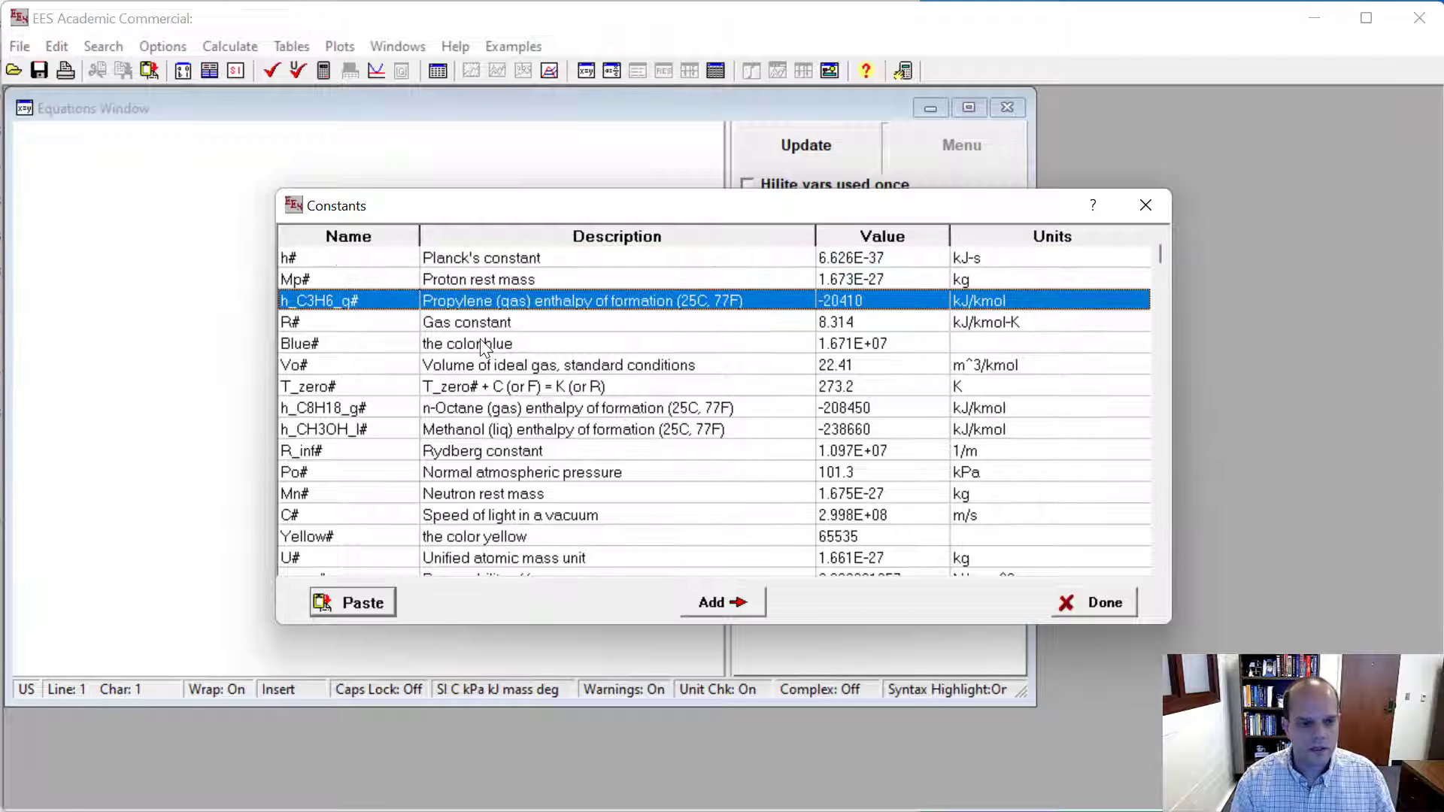
key(Down)
key(Down)
key(Down)
key(Down)
key(Down)
key(Down)
key(Down)
key(Down)
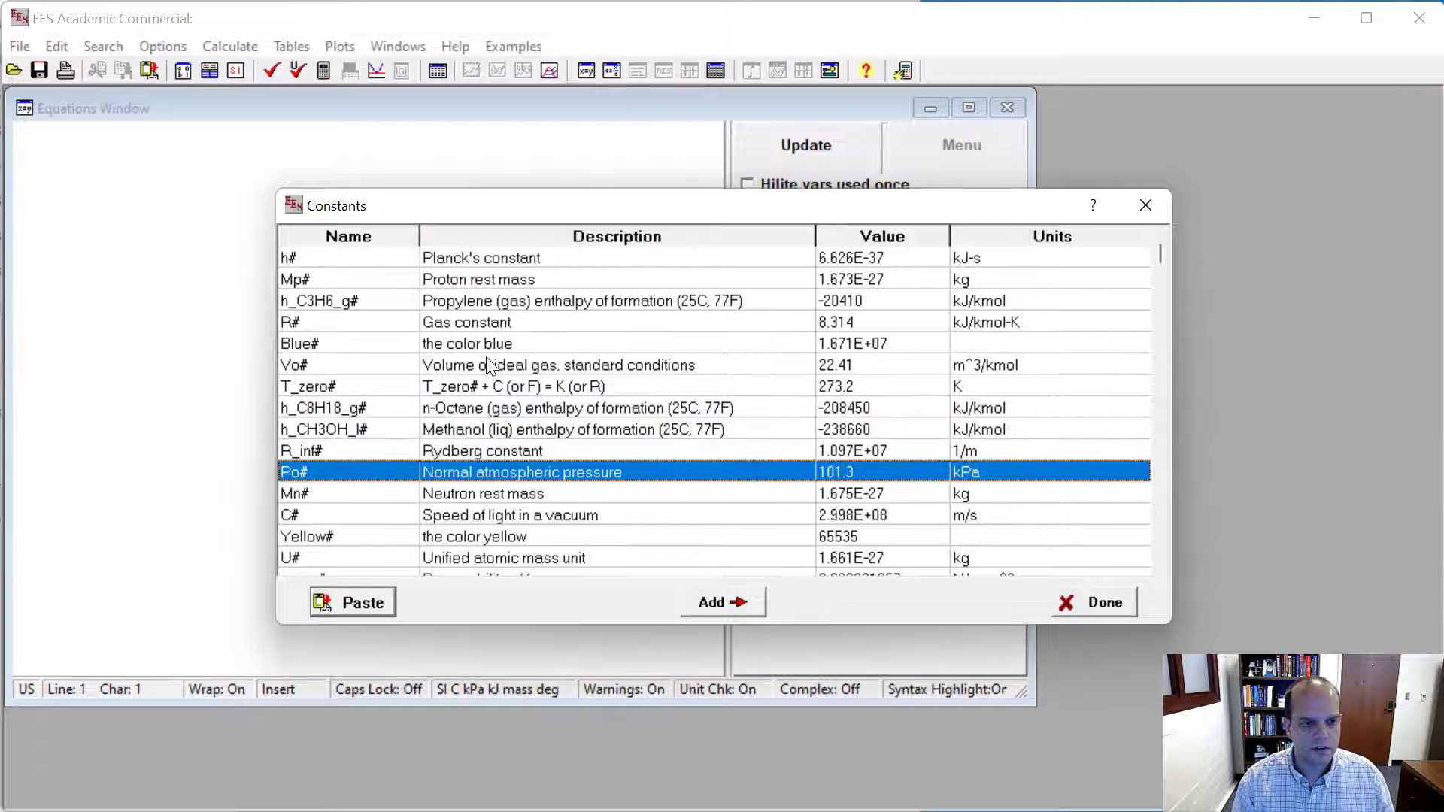
key(Down)
key(Down)
key(Down)
key(Down)
key(Down)
key(Down)
key(Down)
key(Down)
key(Down)
key(Down)
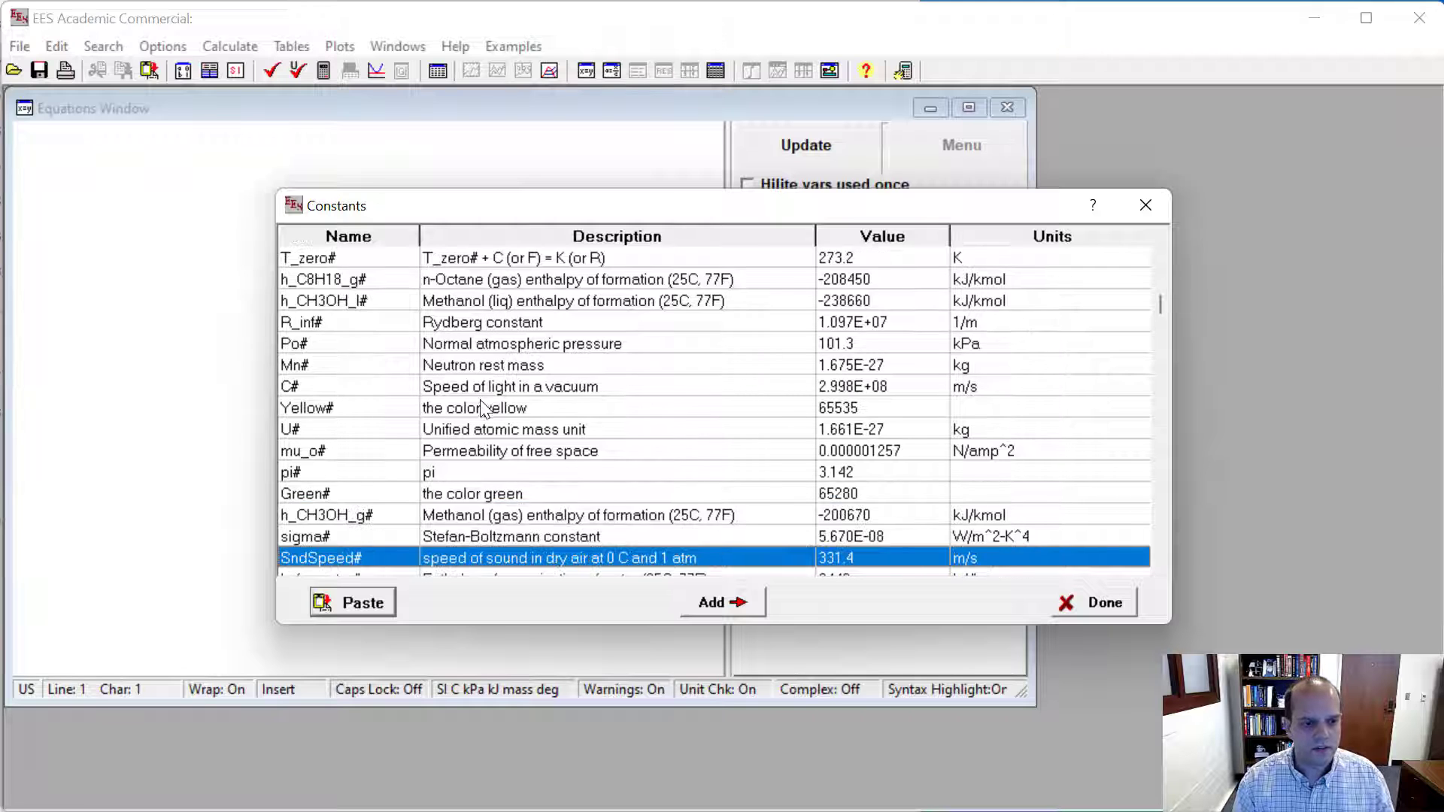
key(Down)
key(Down)
key(Down)
key(Down)
key(Down)
key(Down)
key(Down)
key(Down)
key(Down)
key(Down)
key(Down)
key(Down)
key(Down)
key(Down)
key(Down)
key(Down)
key(Down)
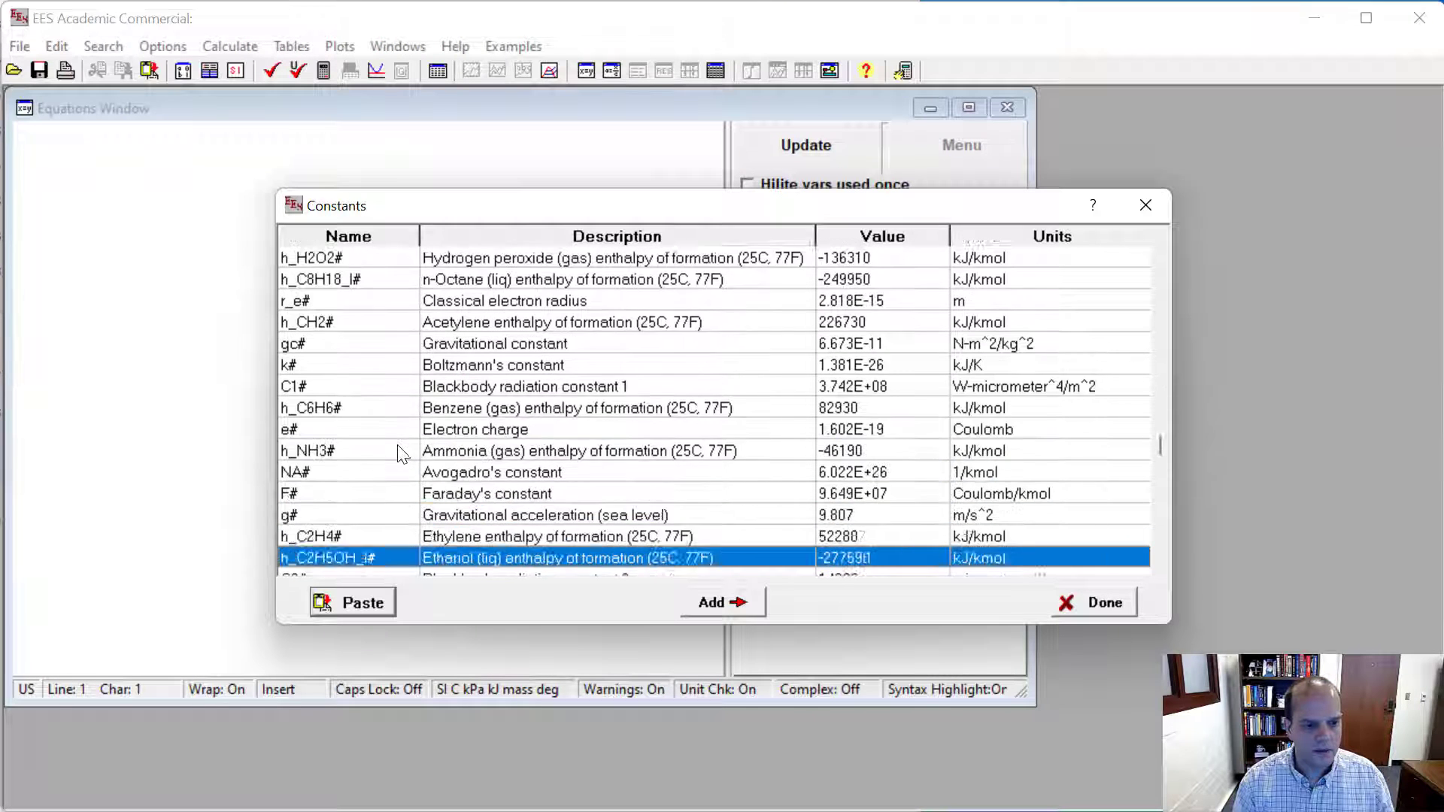
key(Down)
key(Down)
click(346, 474)
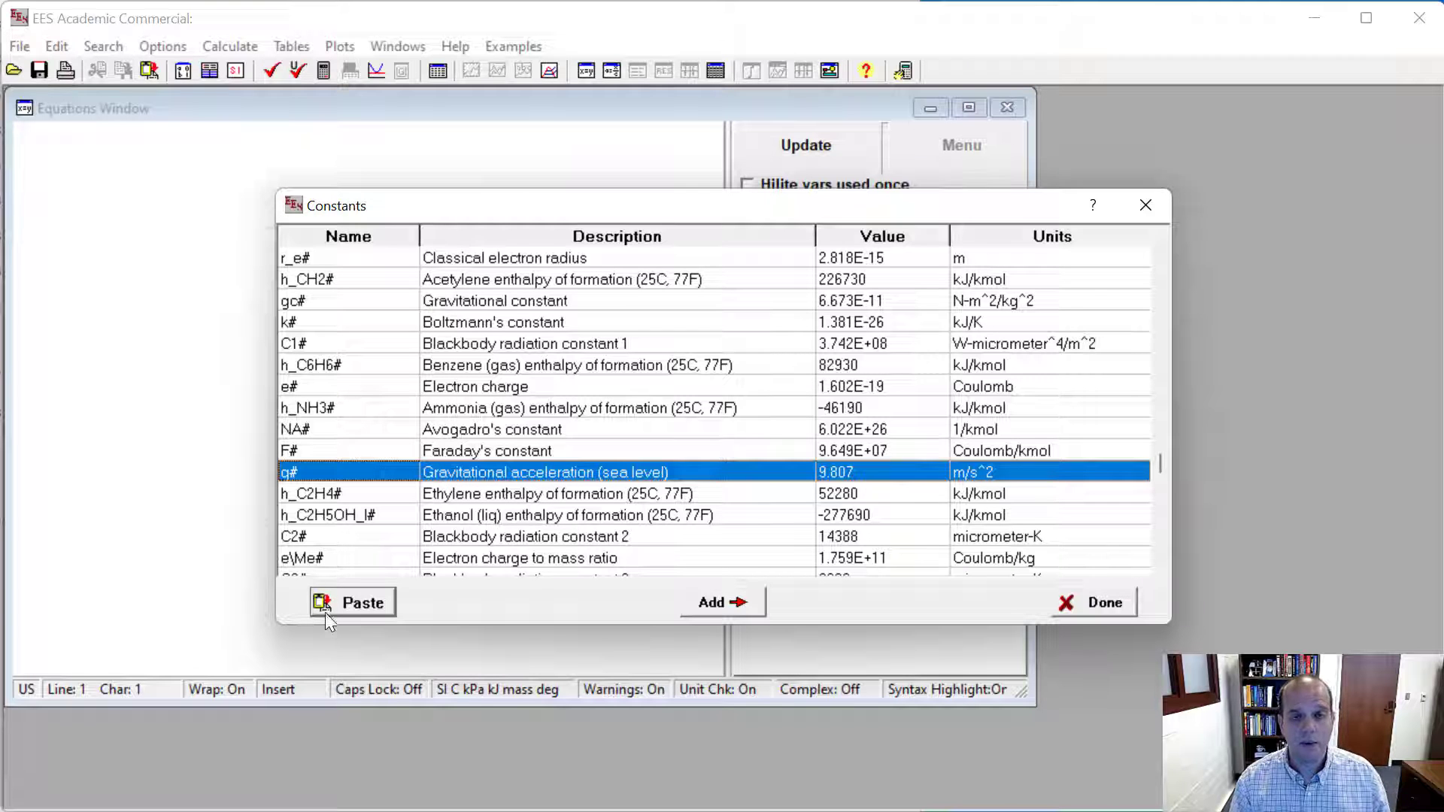
click(350, 603)
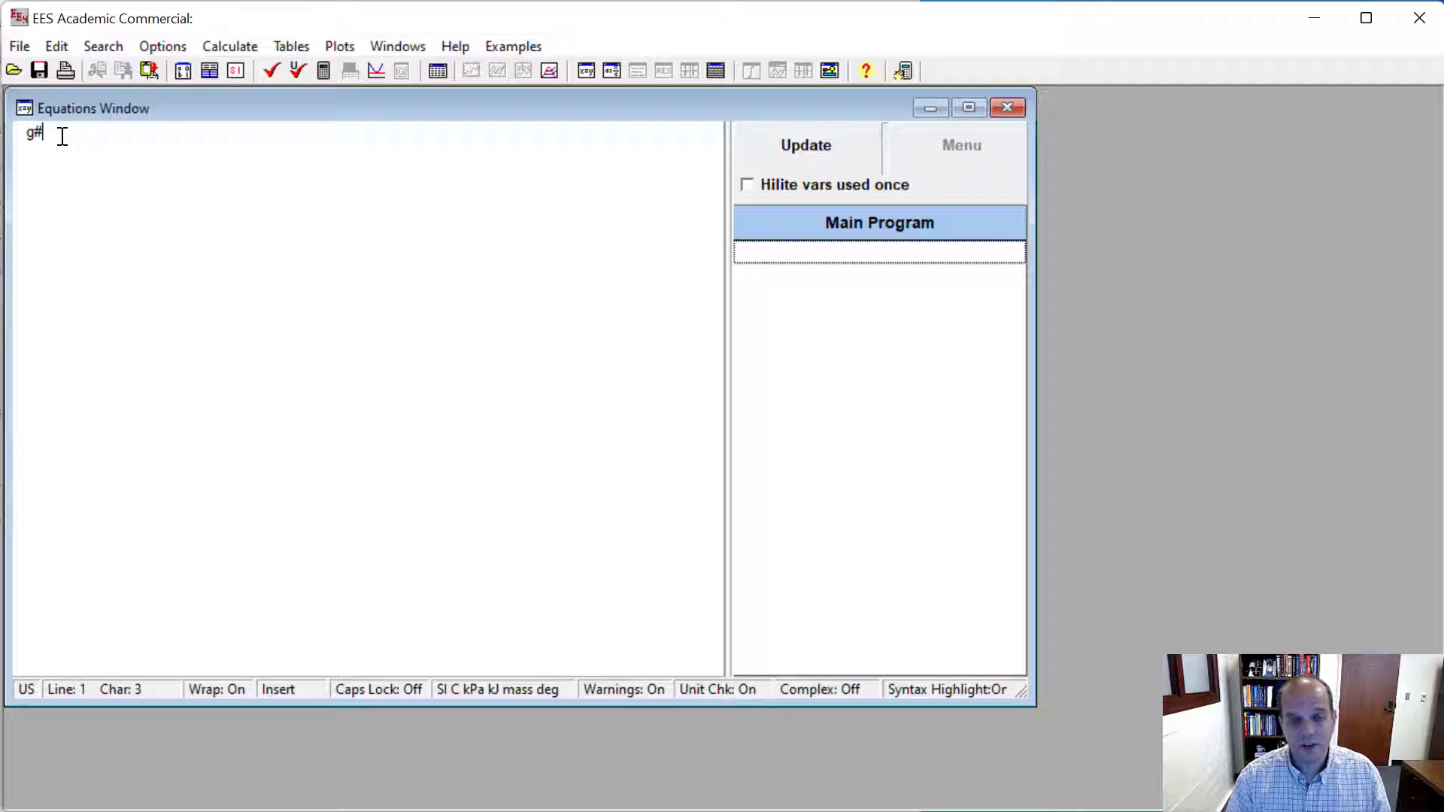
- Complete the pasted constant into the equation g = g# and solve it
key(shift+Home)
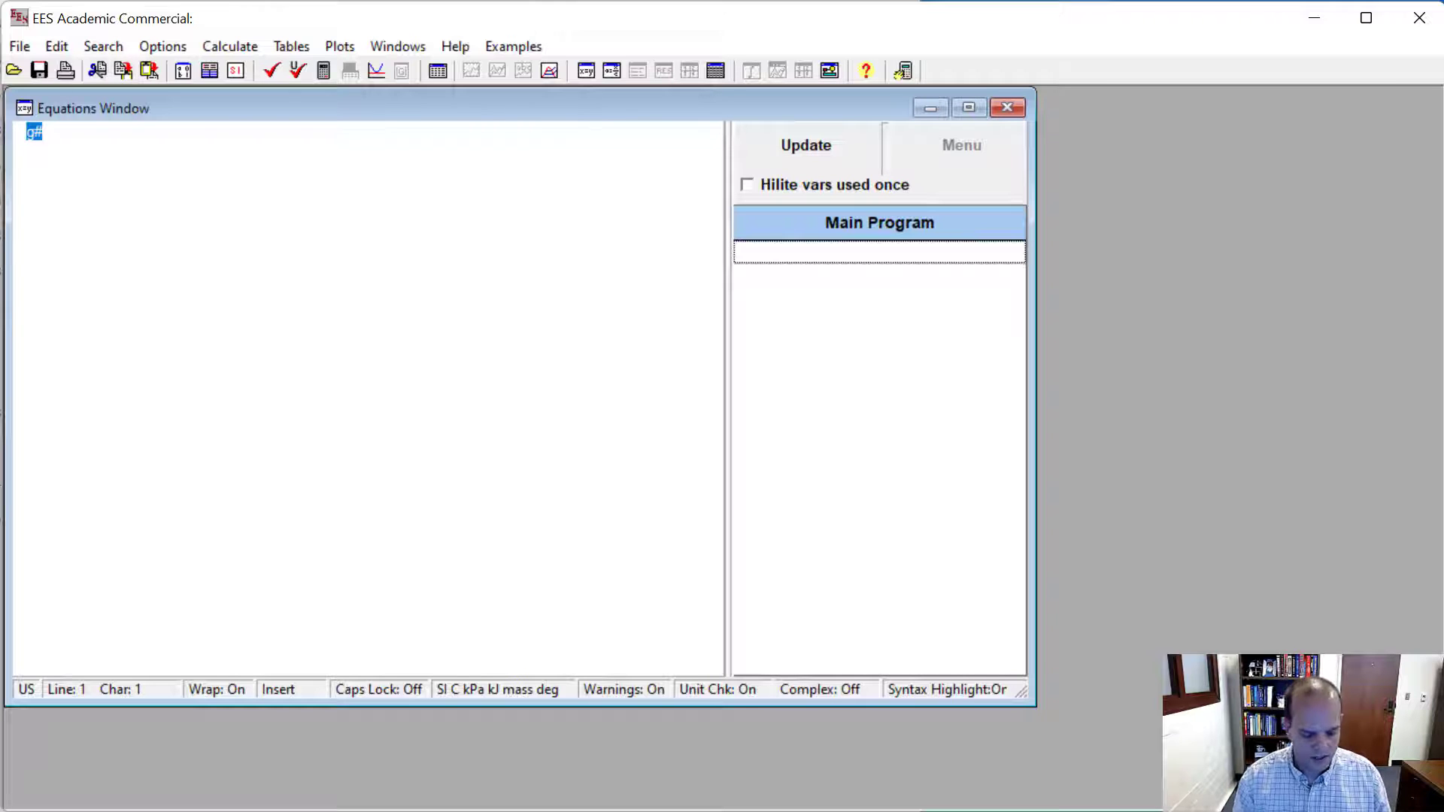
text(g#)
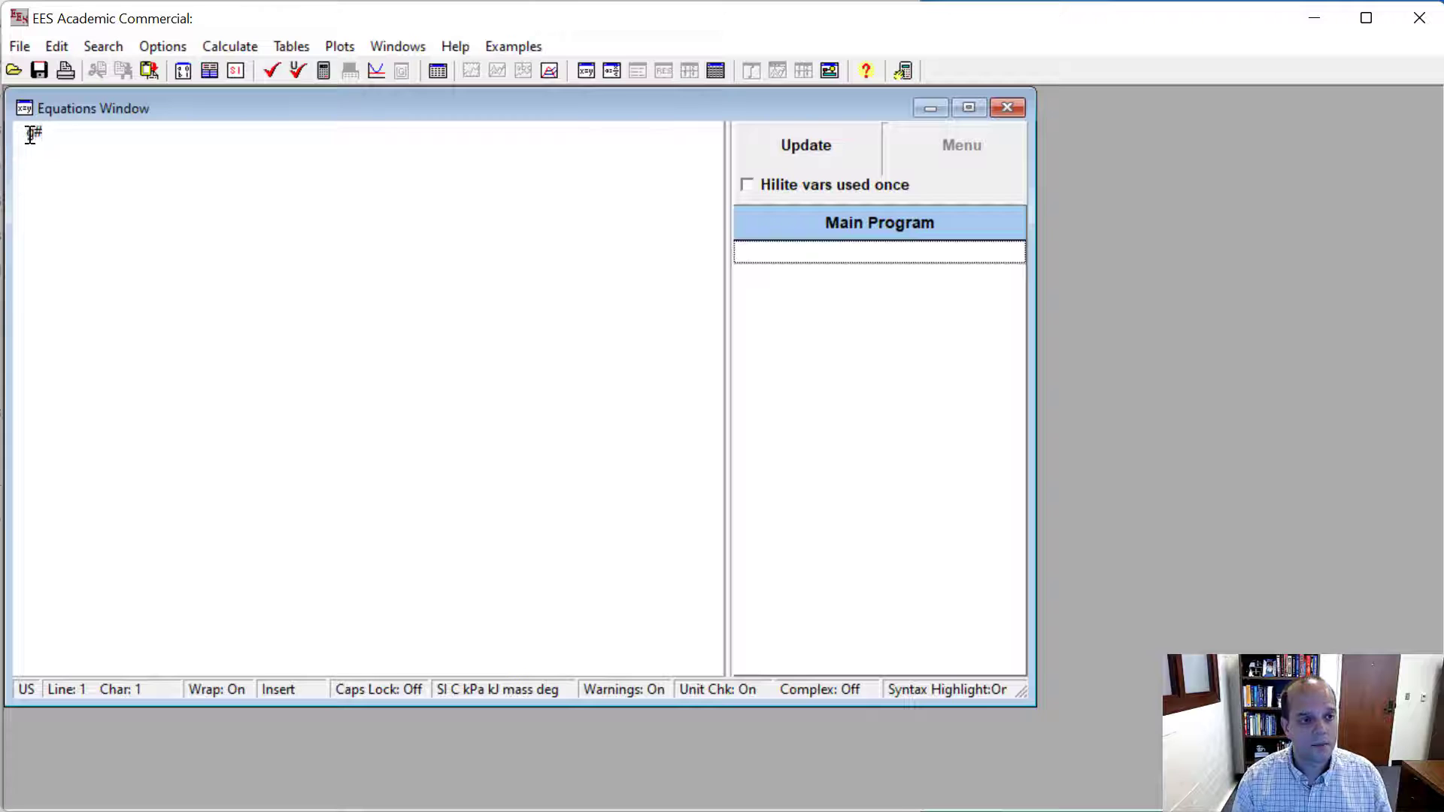
text(g =)
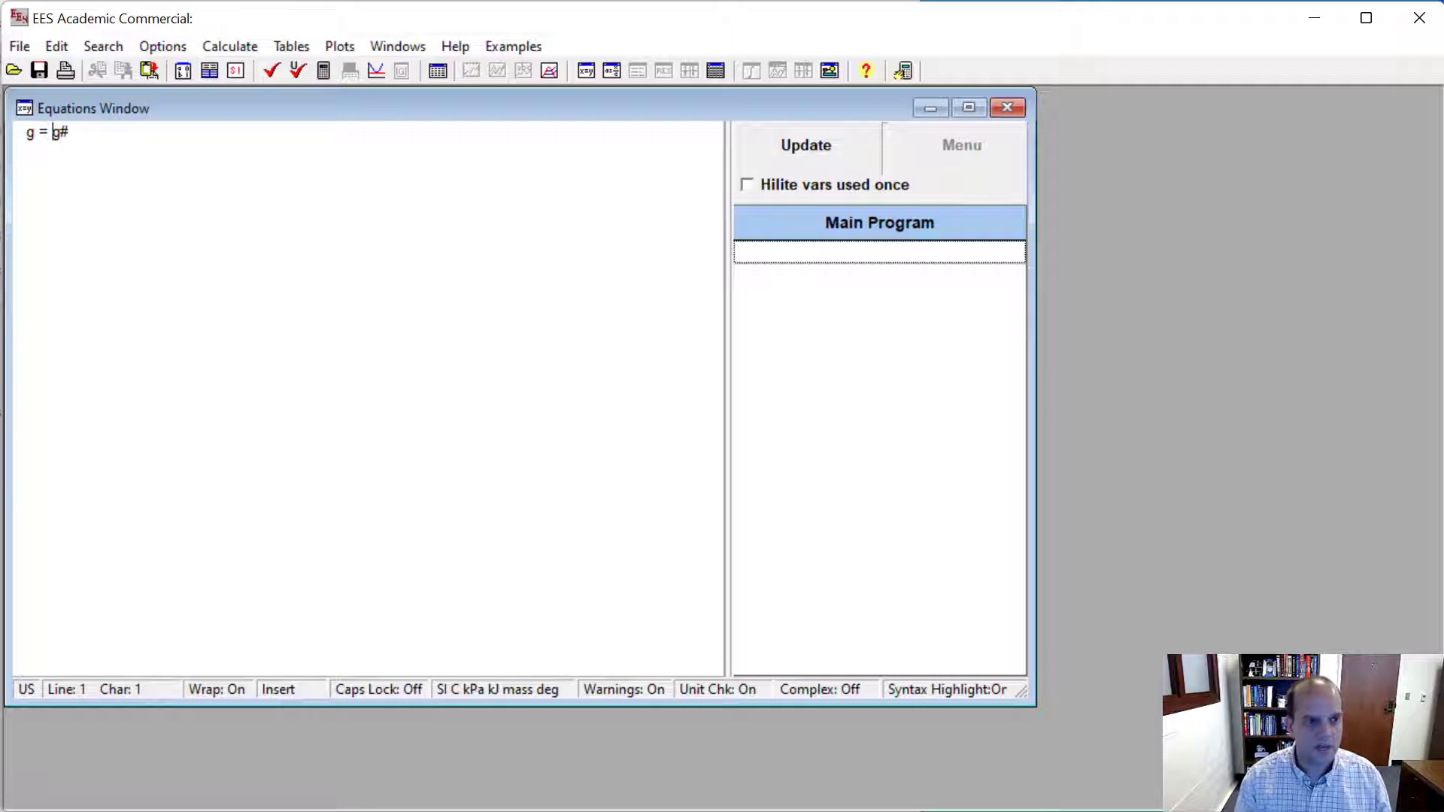
click(324, 71)
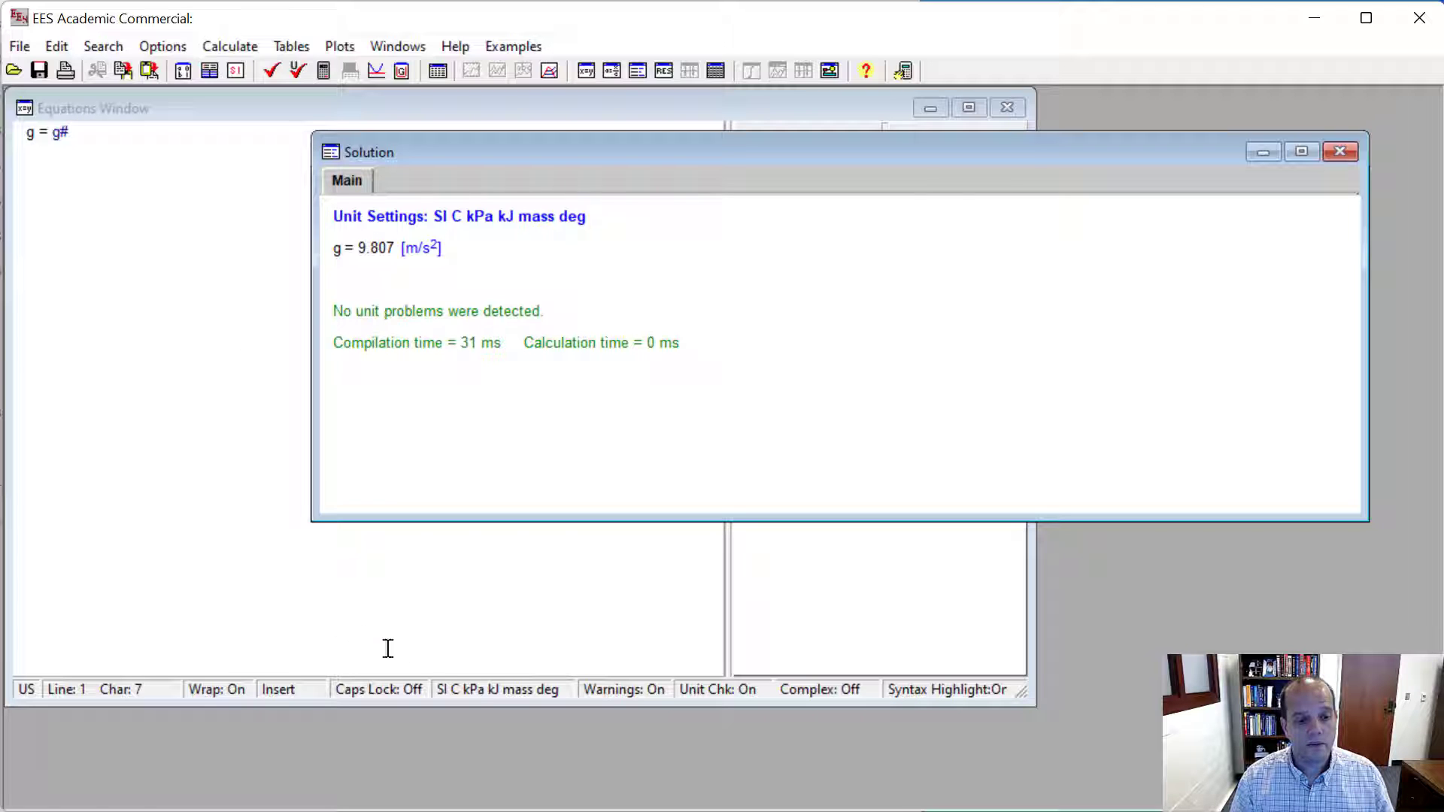
- Switch the unit system to English and solve the g = g# equation again
double_click(475, 685)
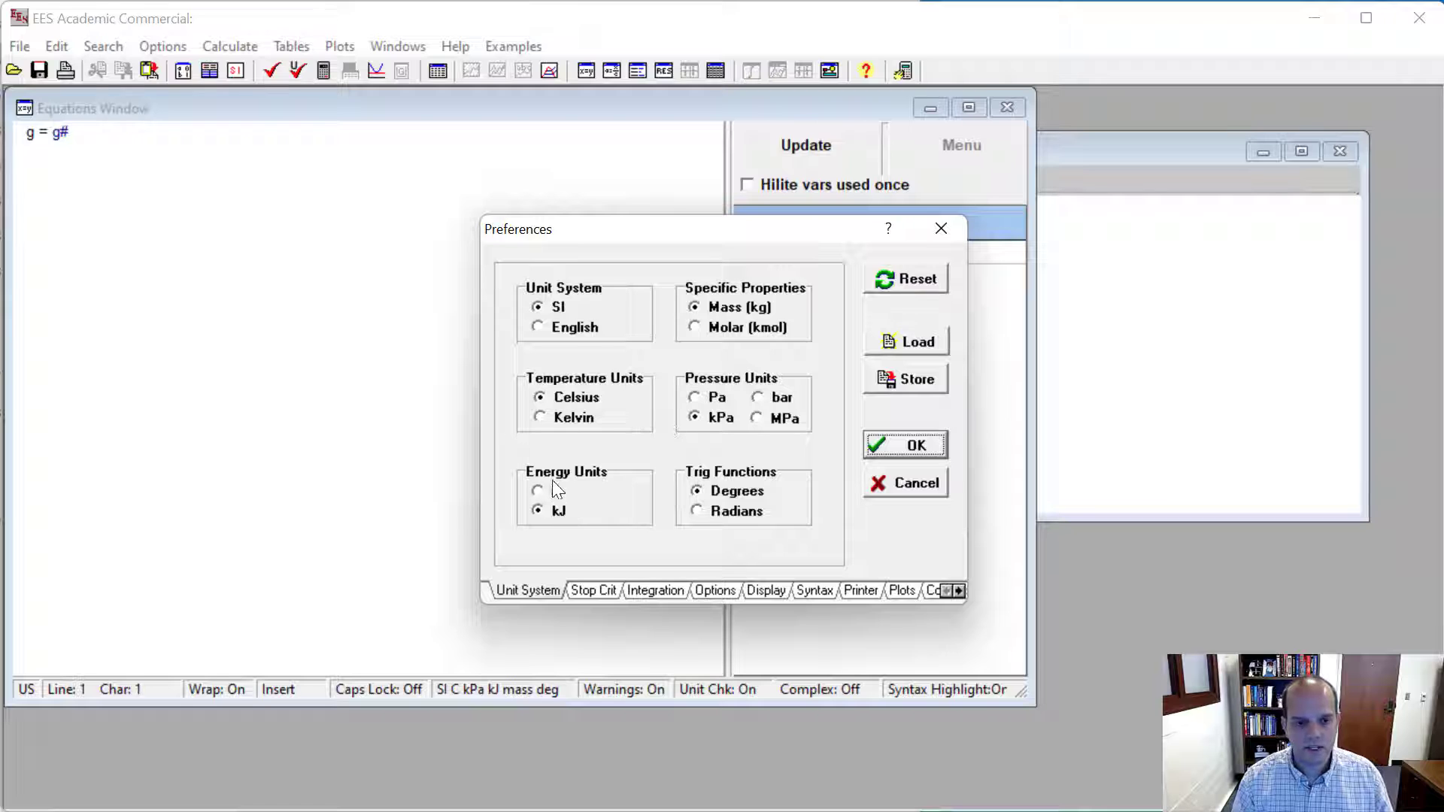
click(571, 328)
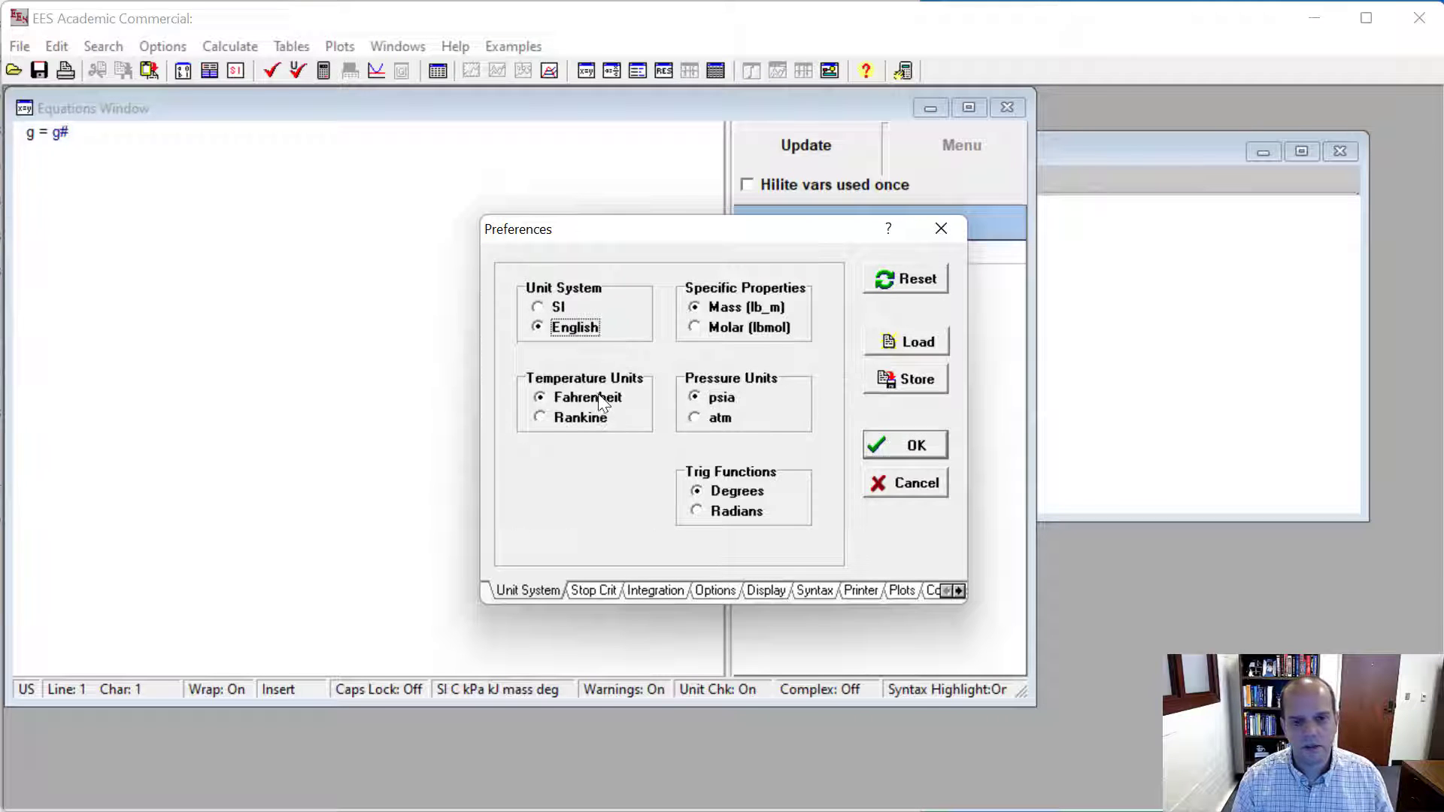
click(874, 444)
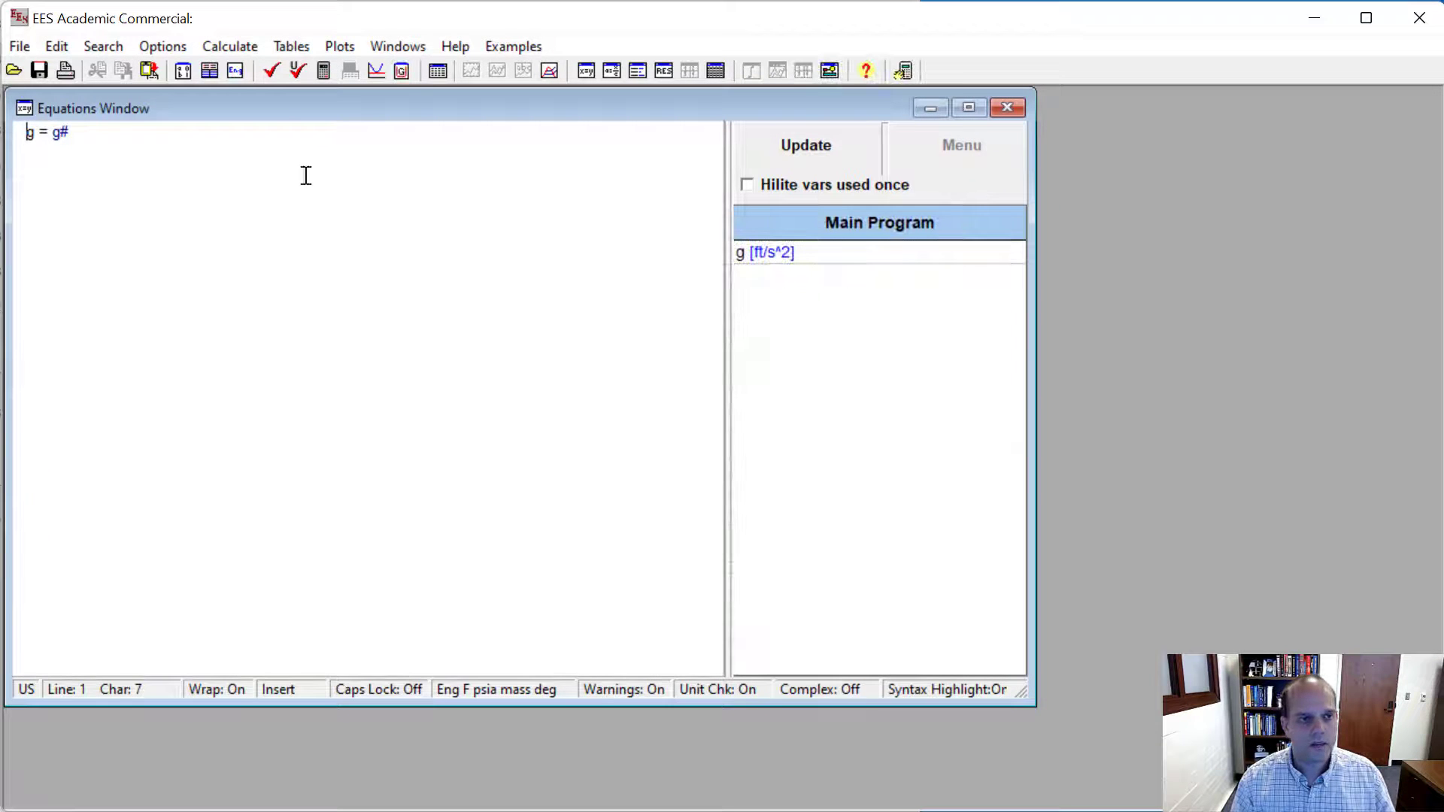
click(270, 73)
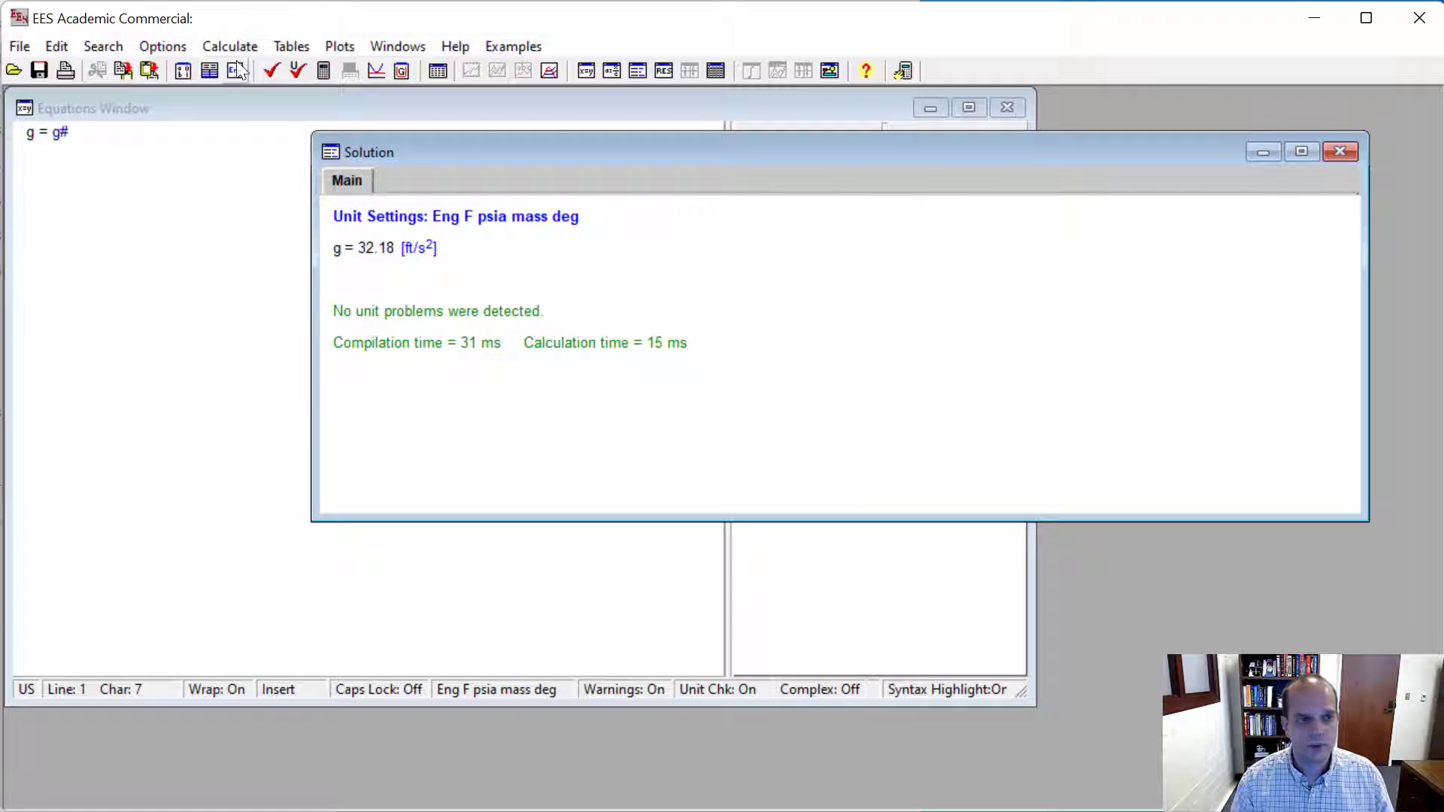
- Check the value and units of the gravitational acceleration constant g# in the constants list under English units
click(158, 47)
click(207, 145)
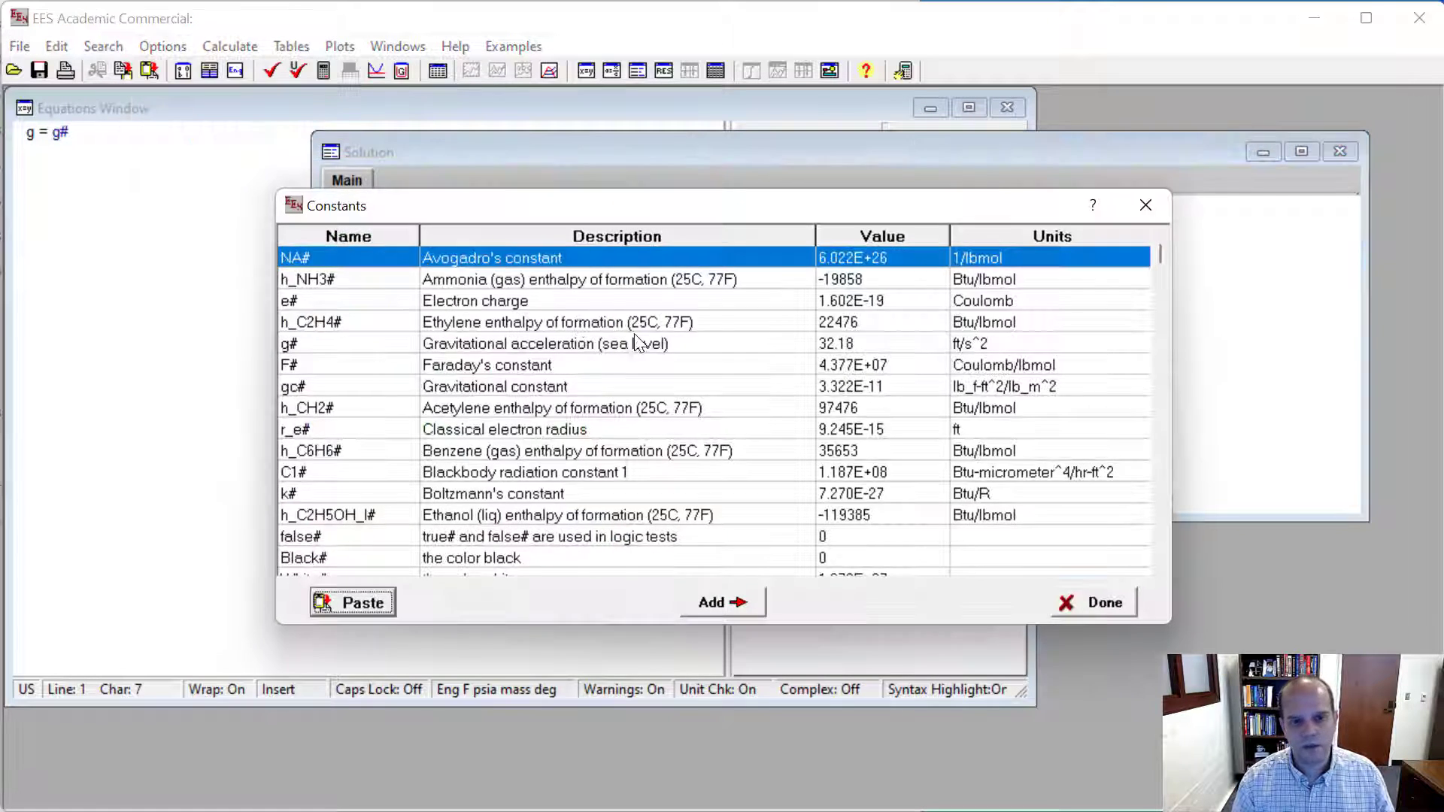
click(373, 340)
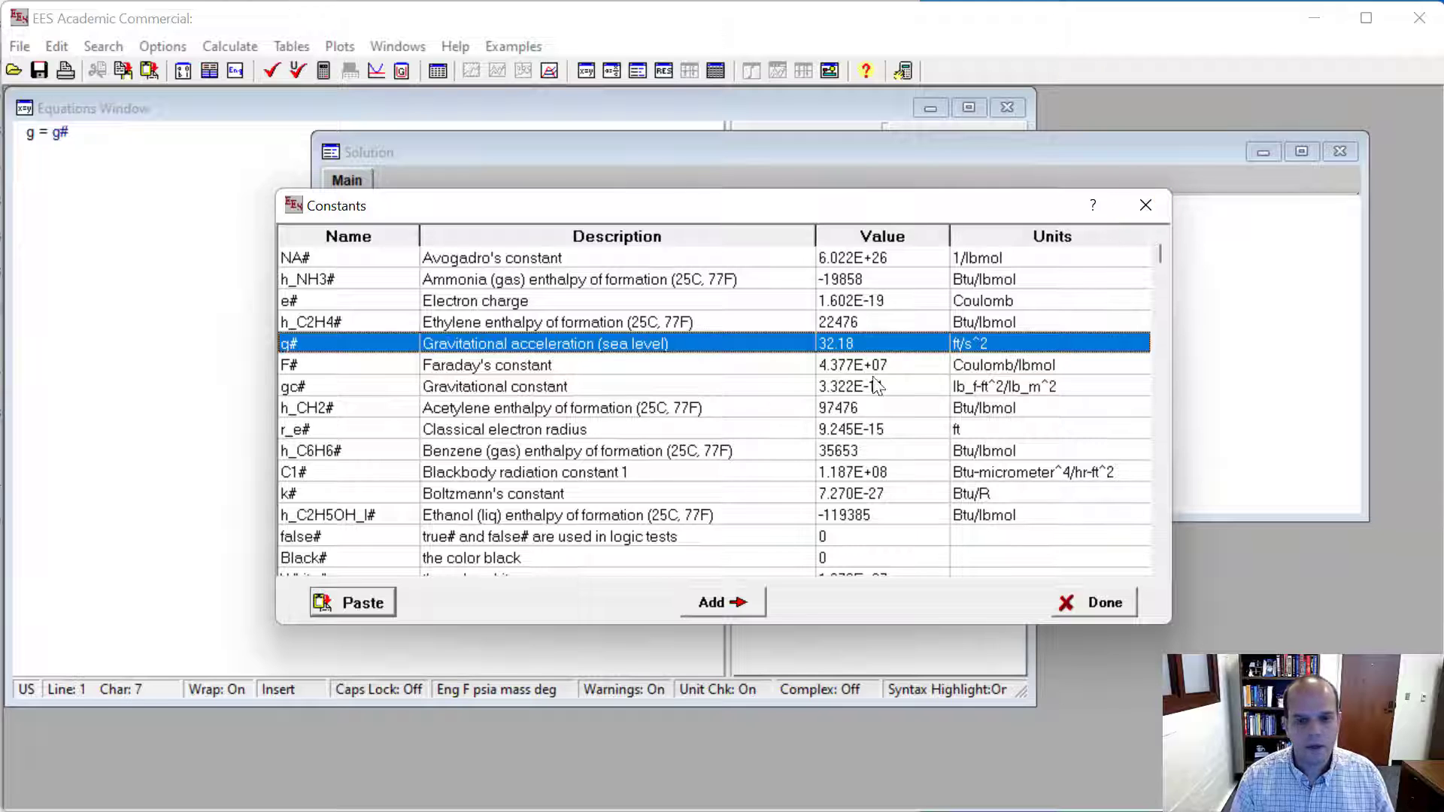
click(1094, 602)
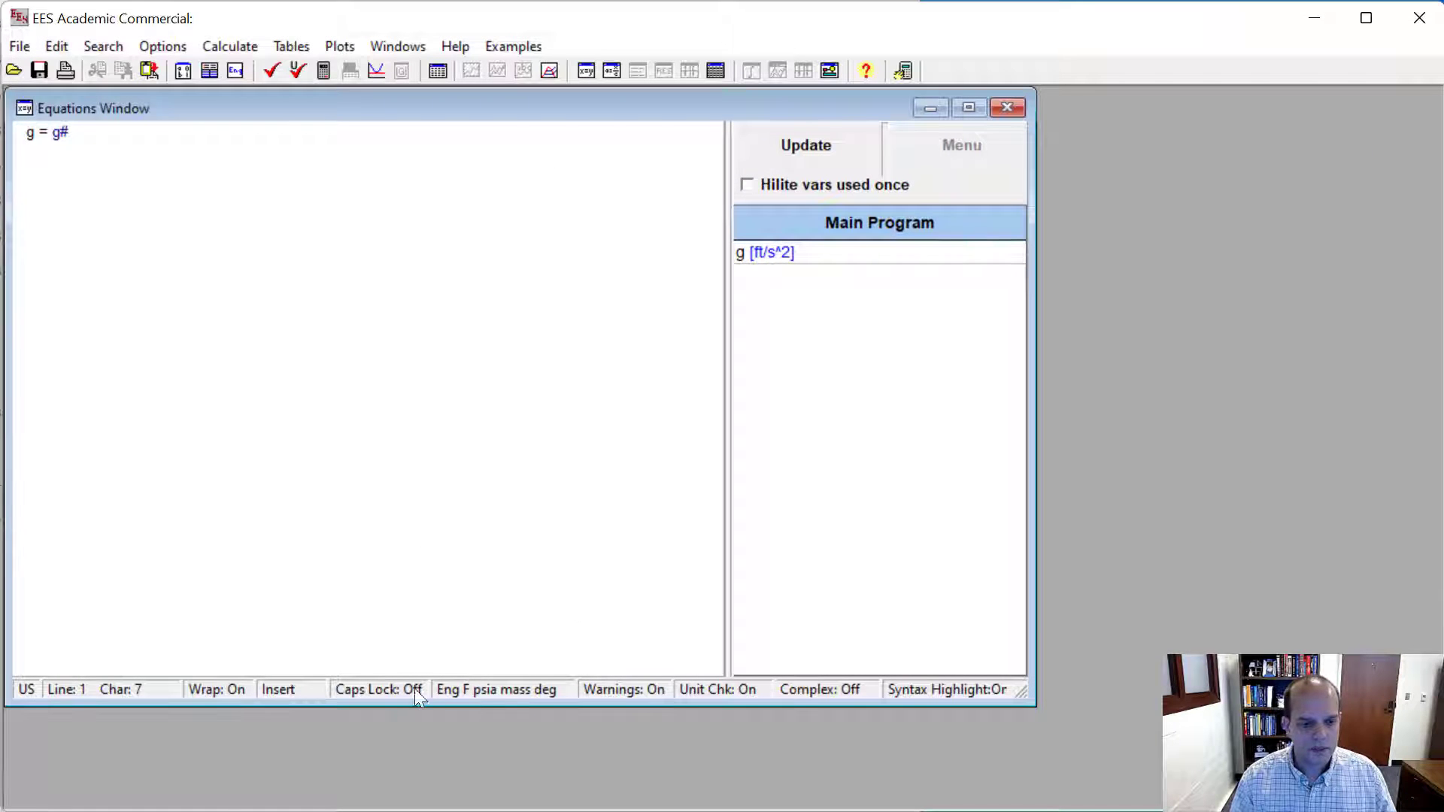
- Set the unit system back to SI
double_click(475, 689)
click(557, 307)
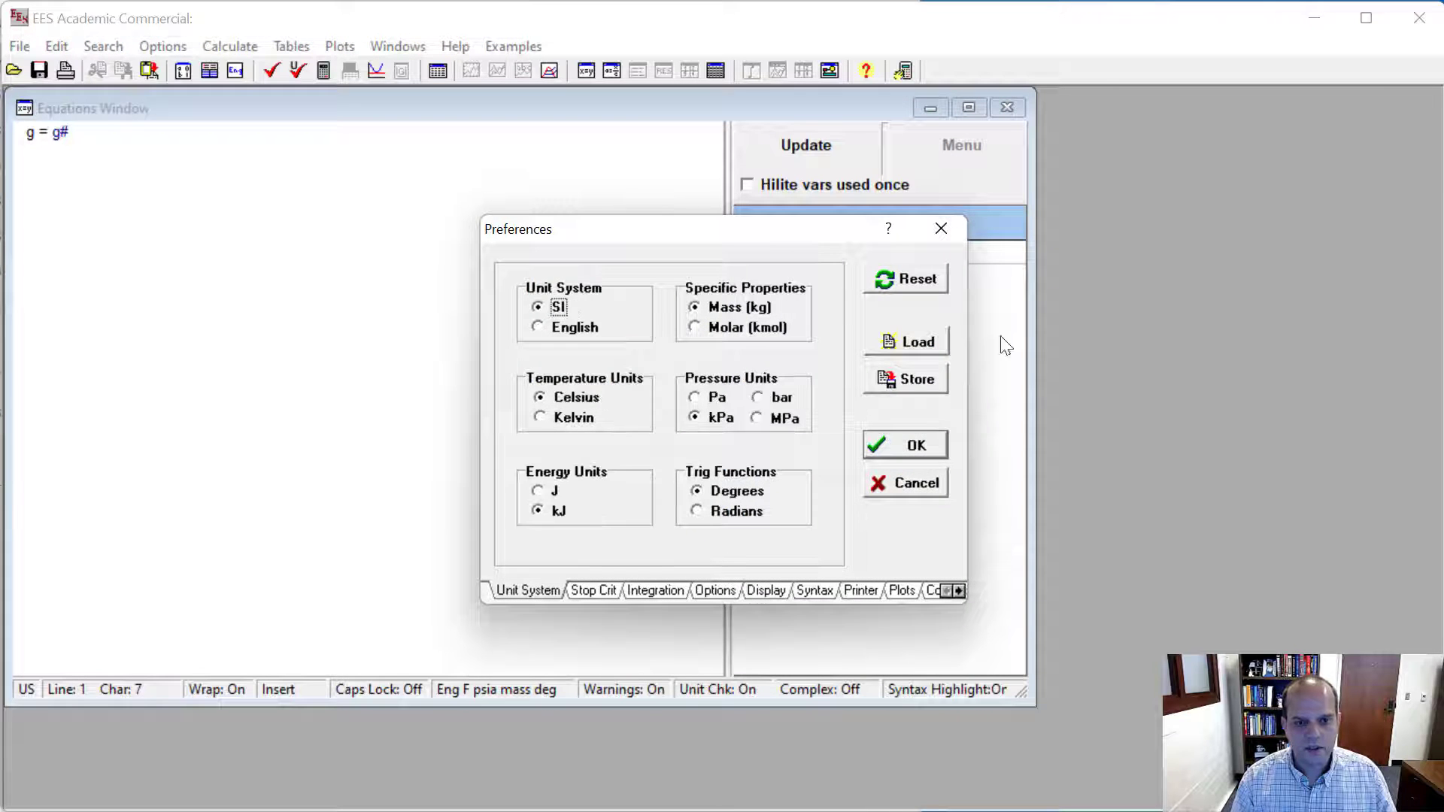
click(943, 445)
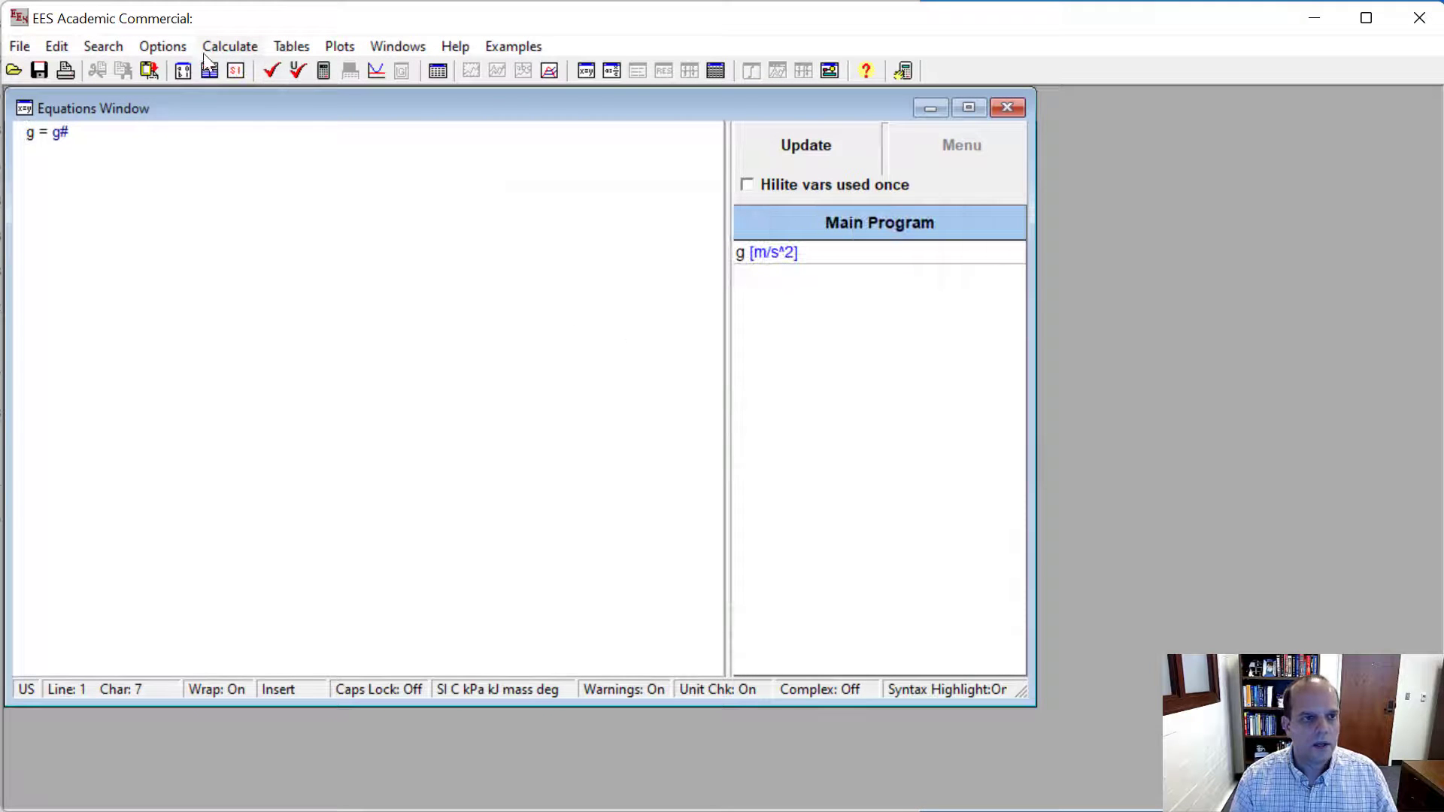
- Reopen the constants list and start adding a new constant named g_mars#
click(165, 46)
click(191, 143)
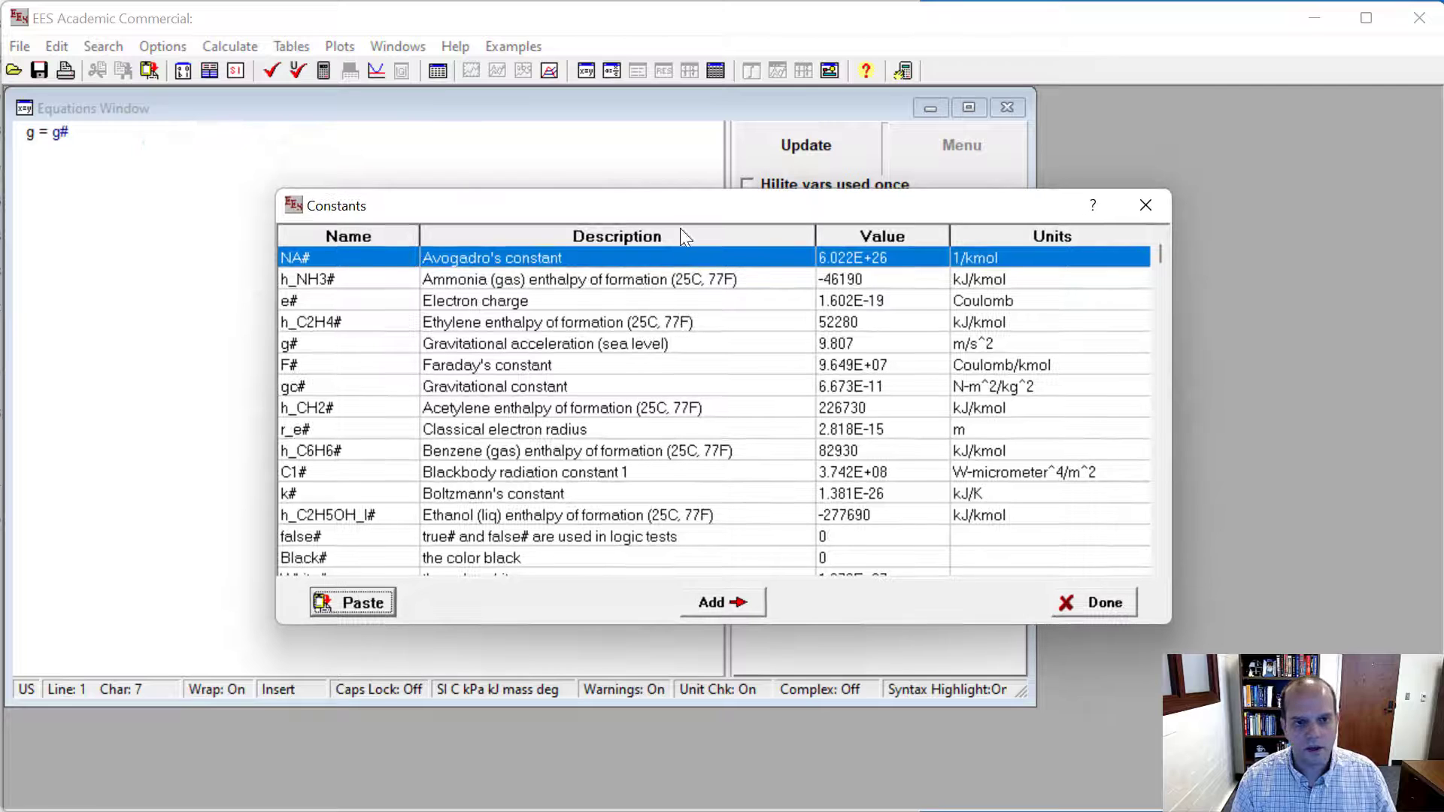
drag(680, 212, 719, 158)
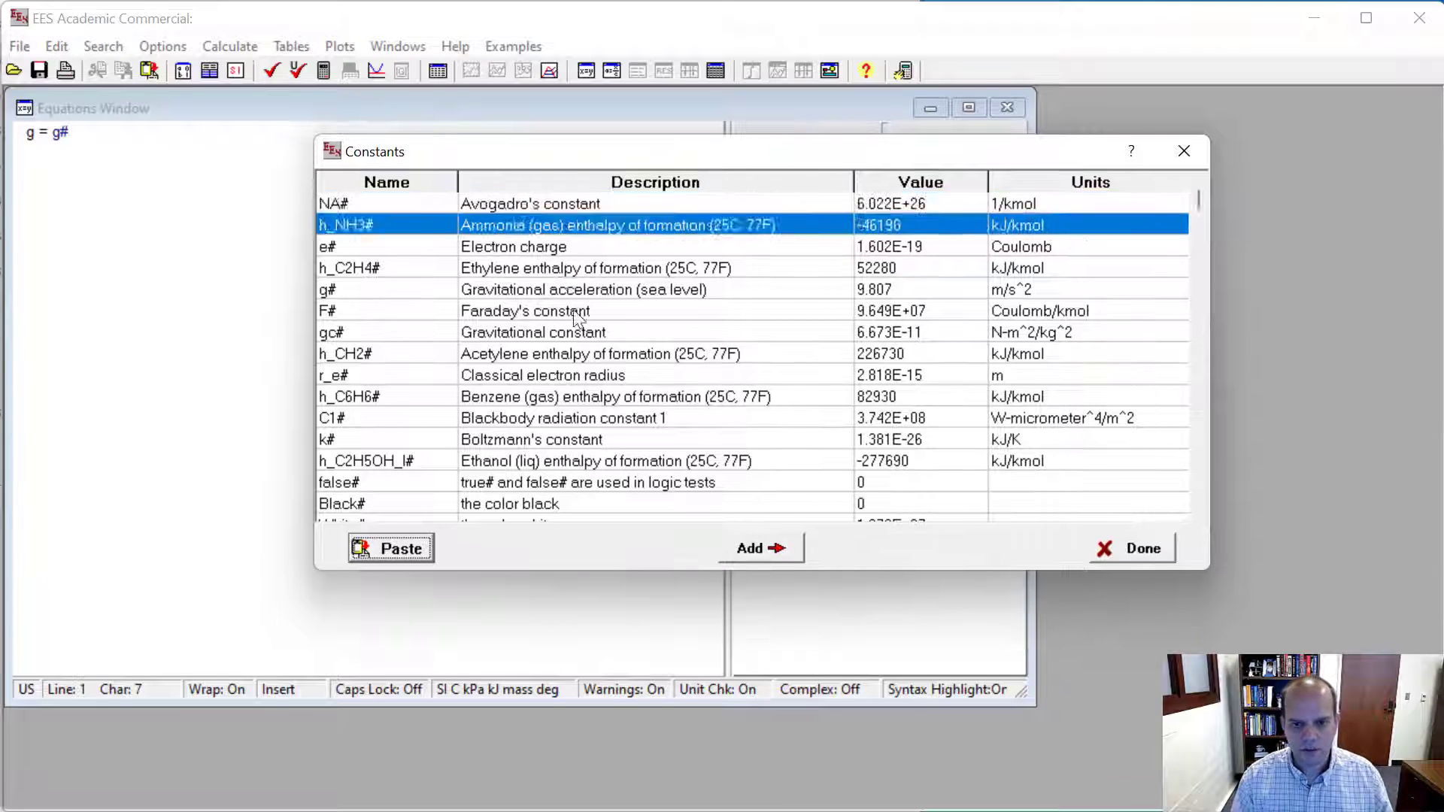
click(579, 318)
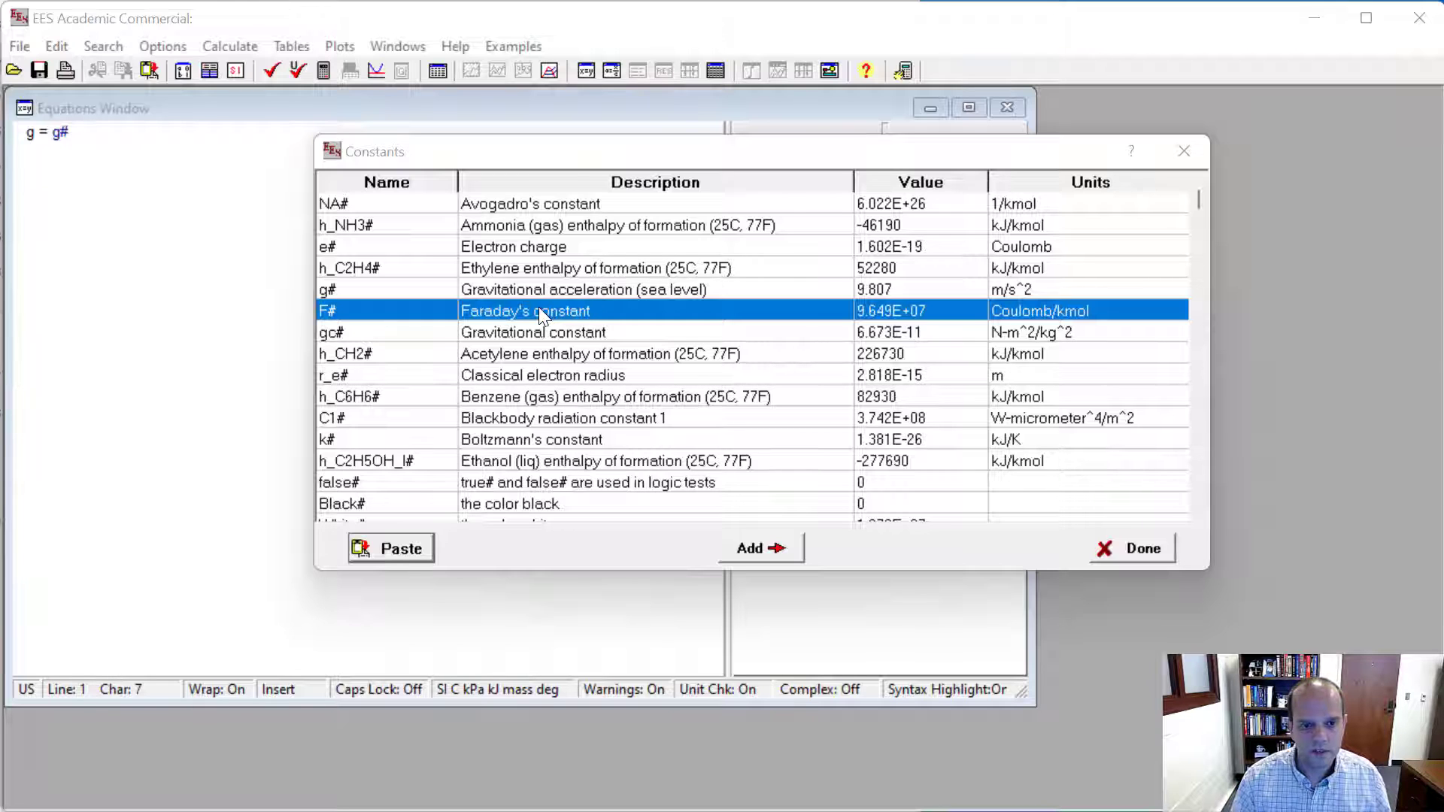
click(751, 544)
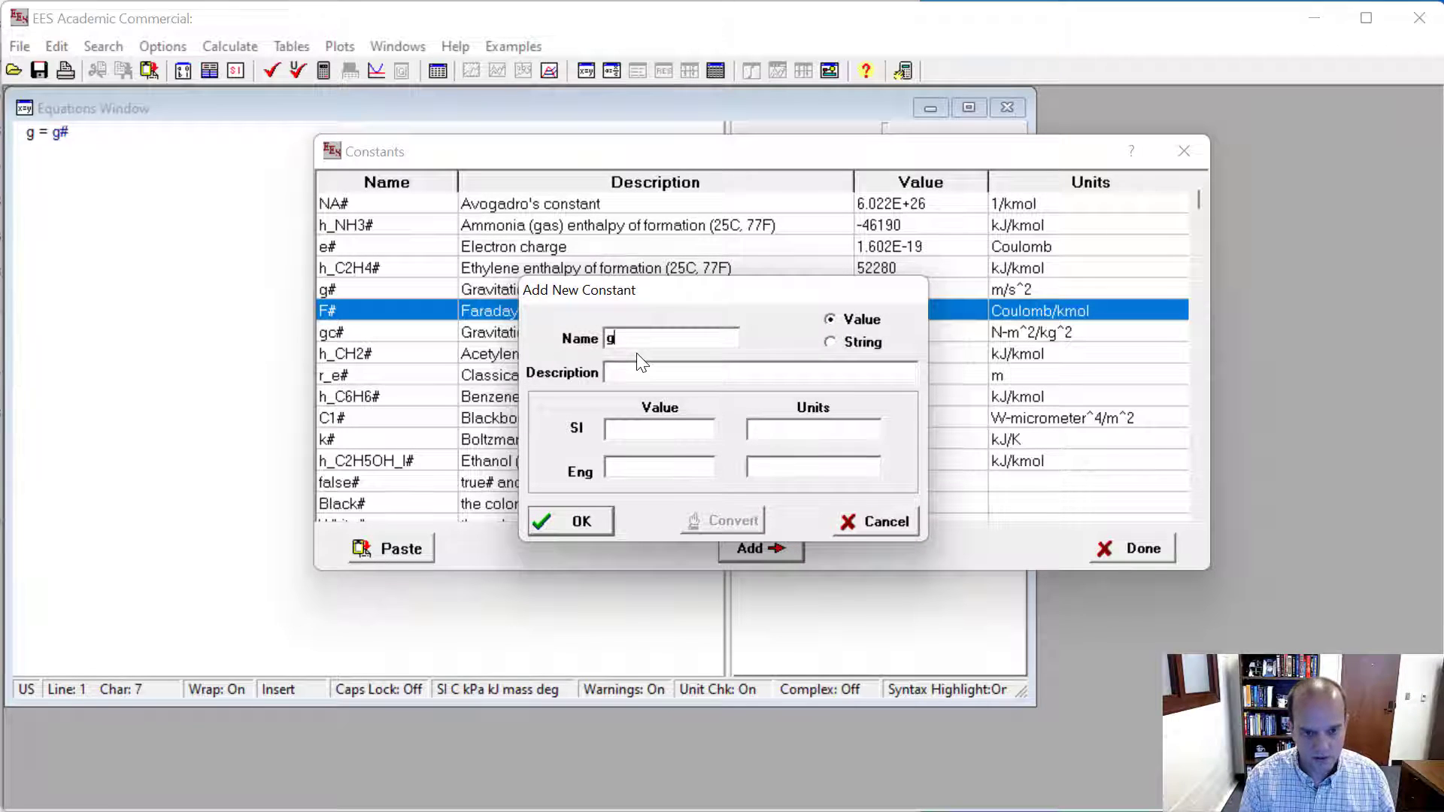
text(g_mars)
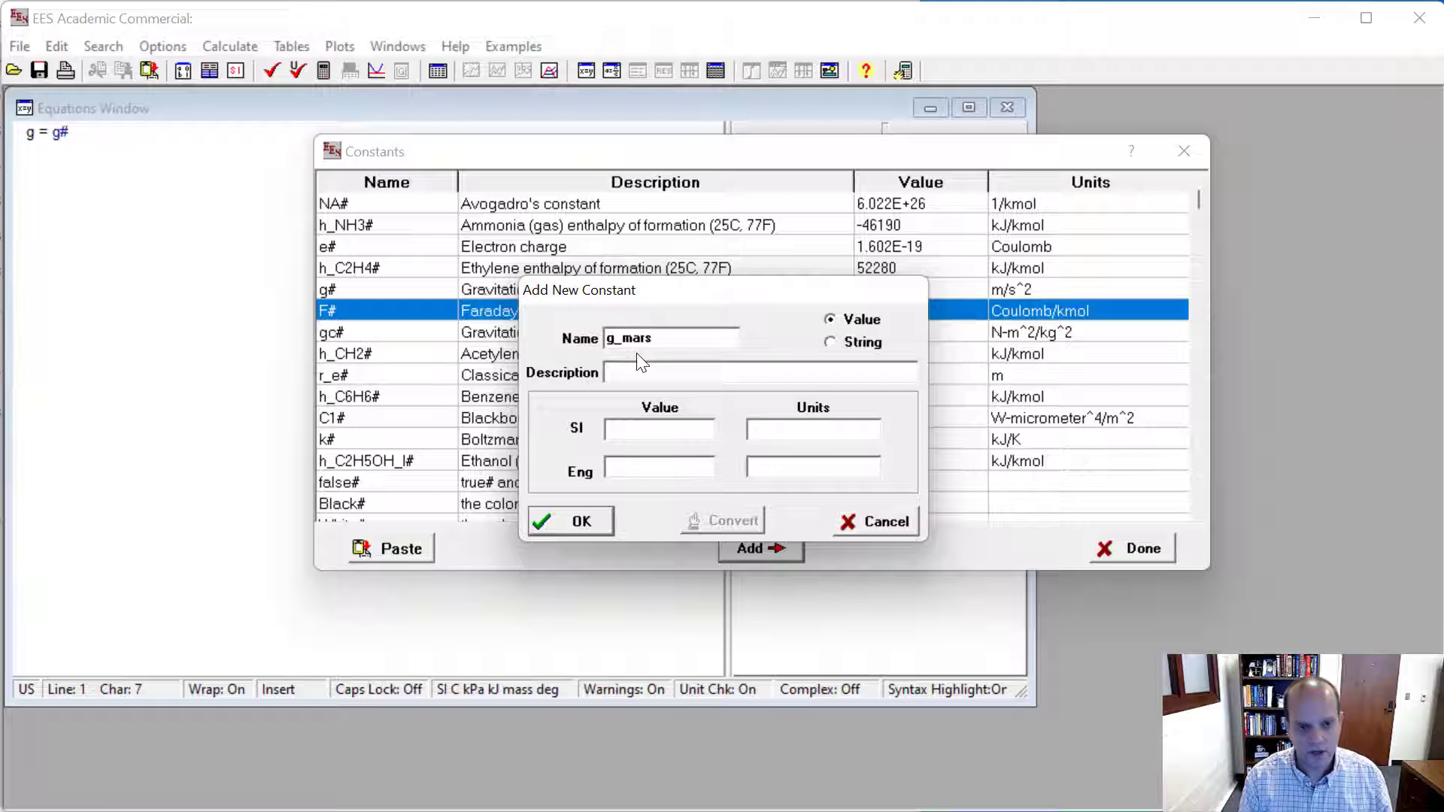
text(#)
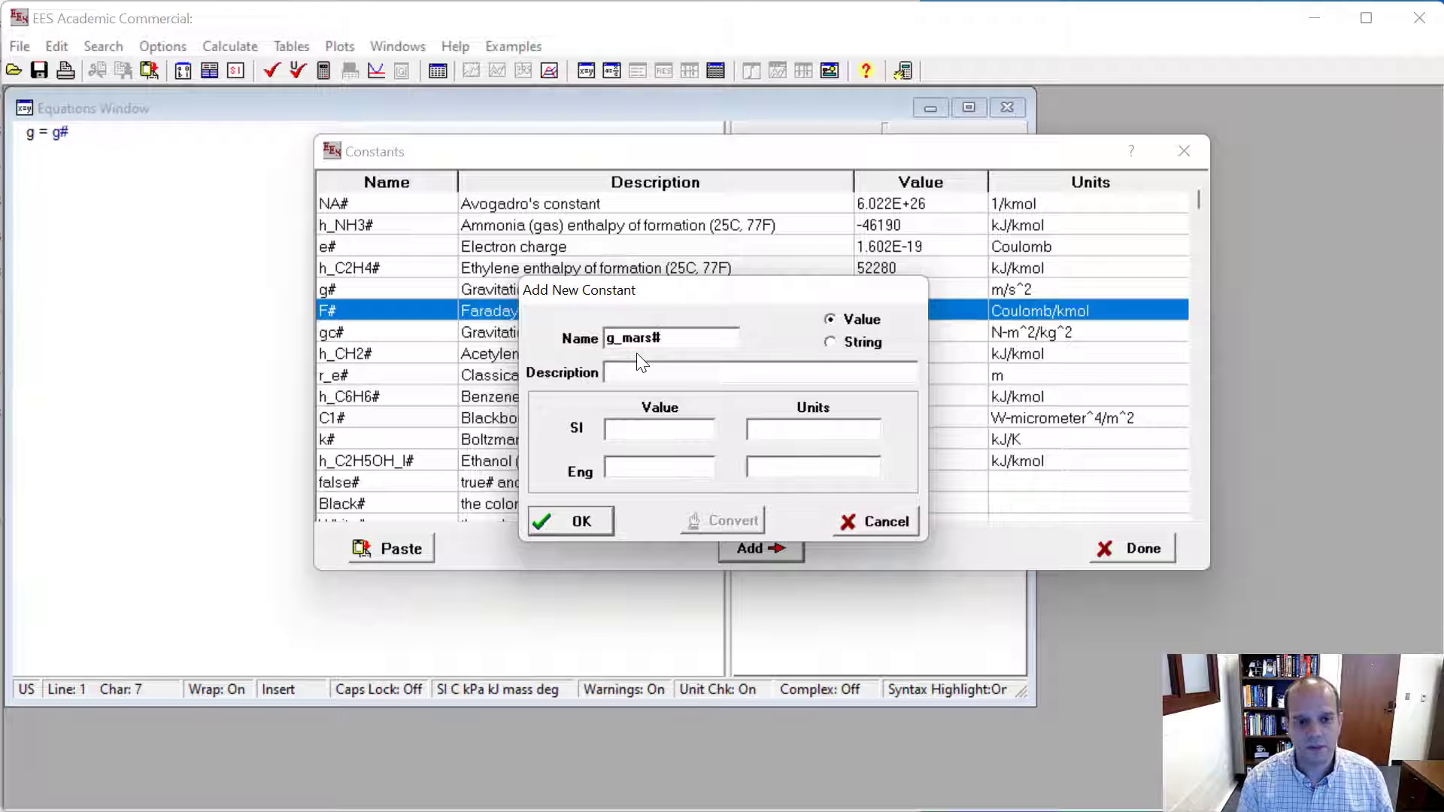
- Describe the new constant g_mars# as "graviational acceleration on mars"
click(651, 374)
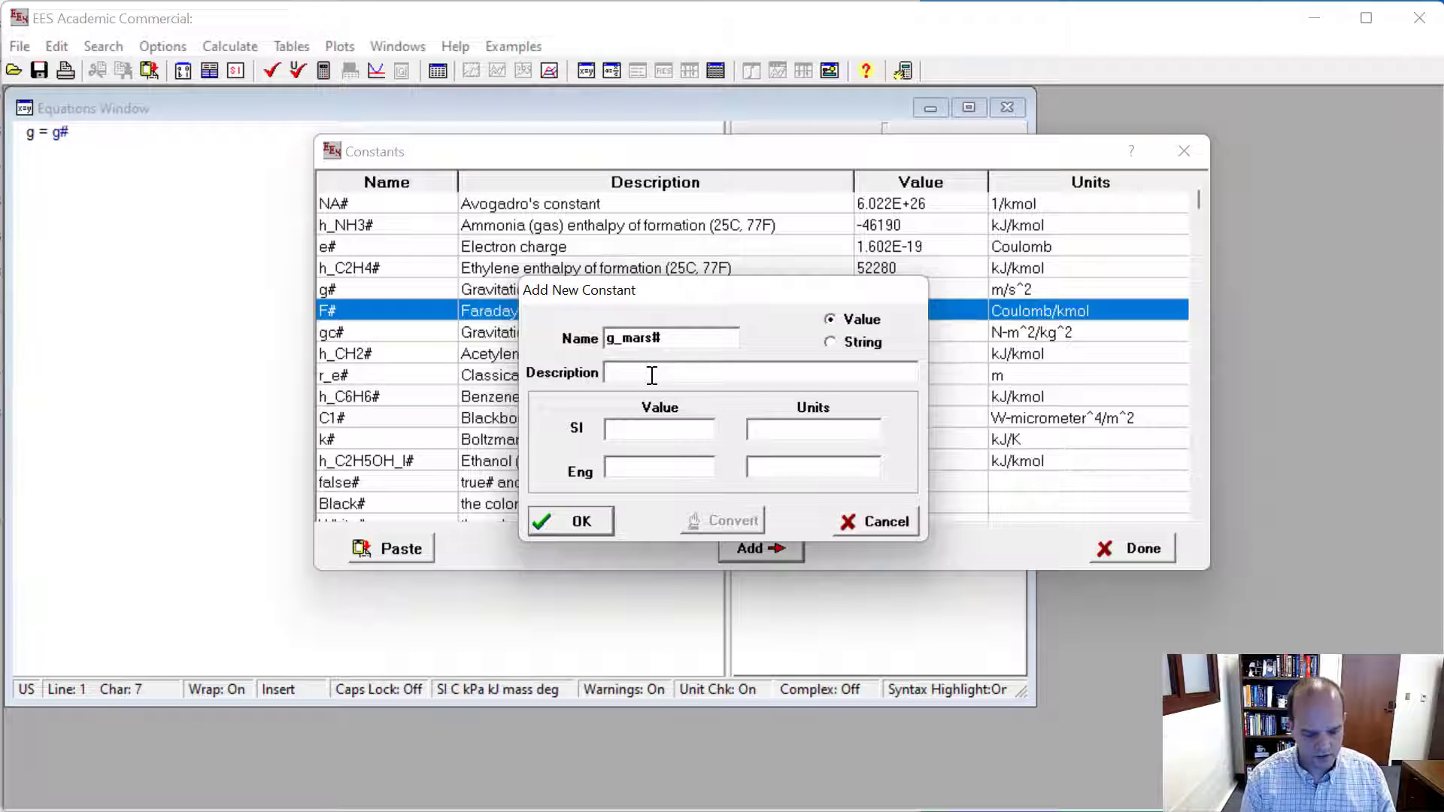
text(graviational a)
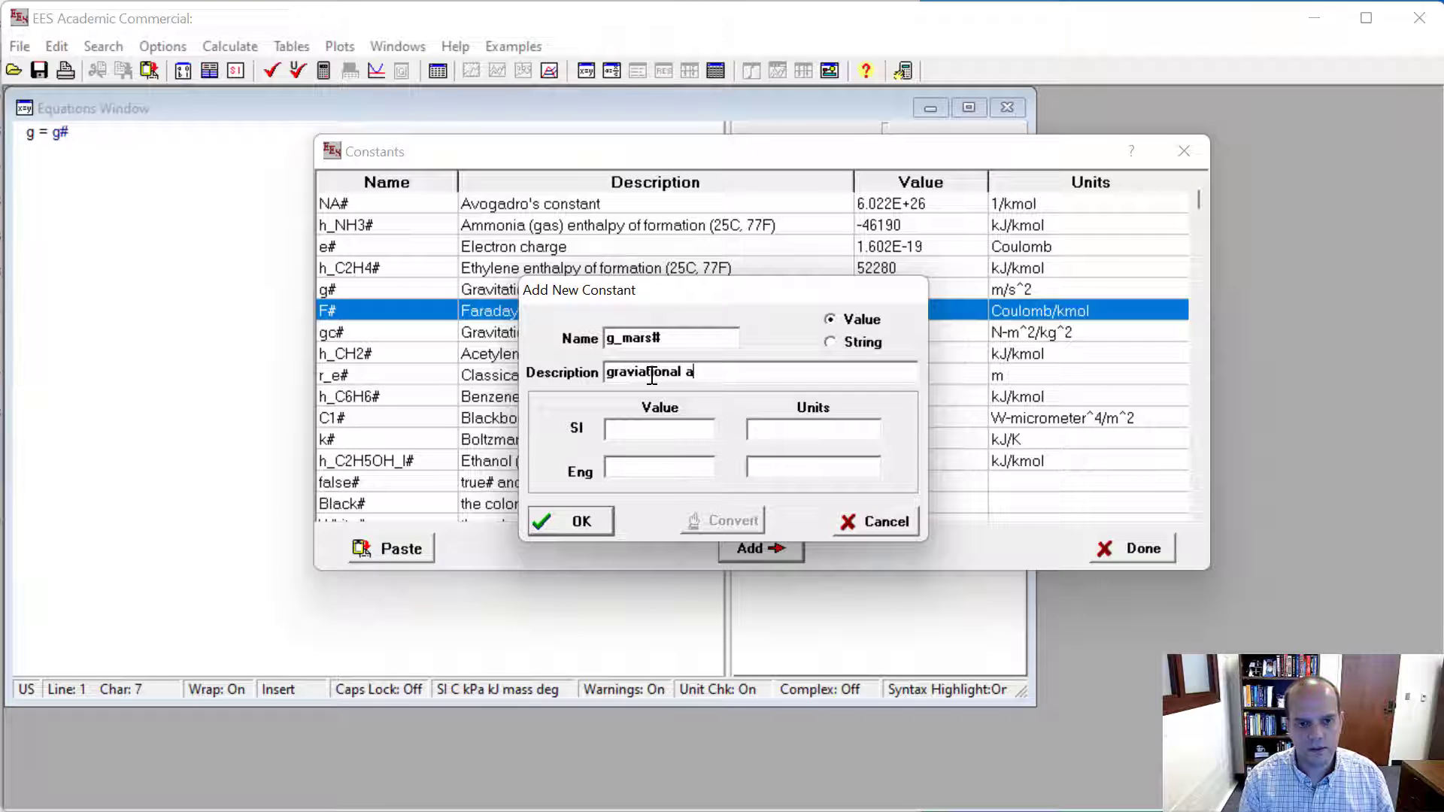
text(cceleration )
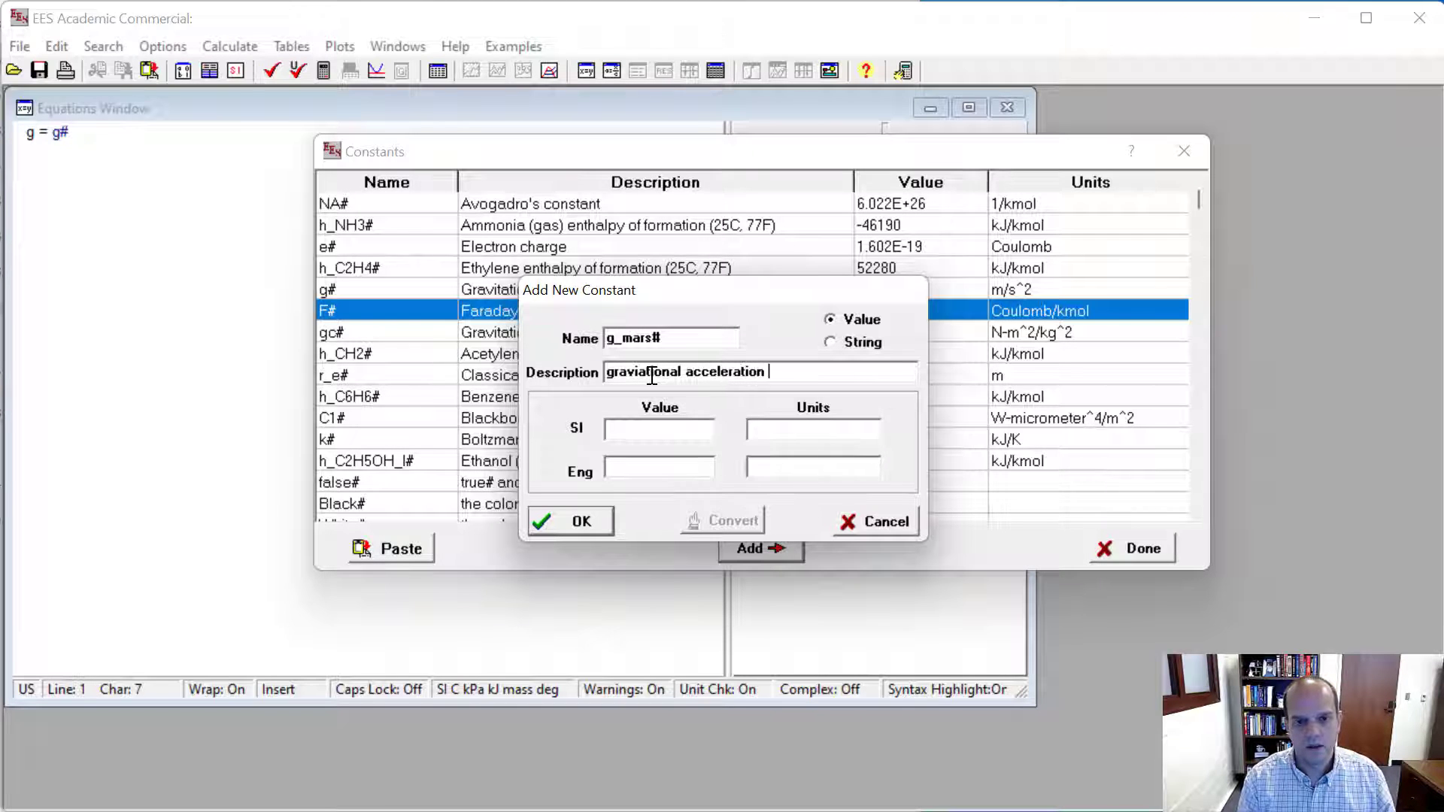
text(on mars)
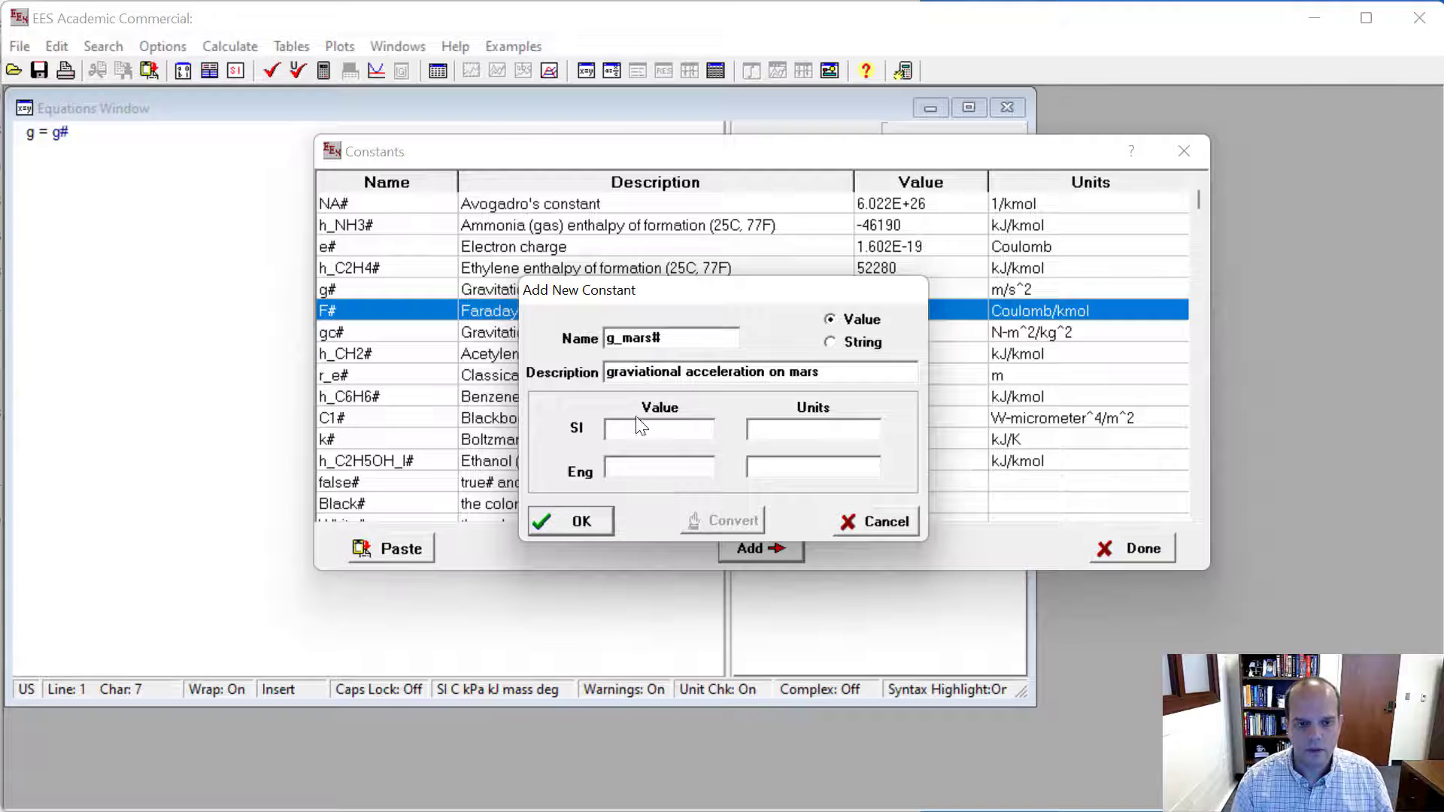
- Give the g_mars# constant an SI value of 3.721 with units of m/s^2
click(644, 426)
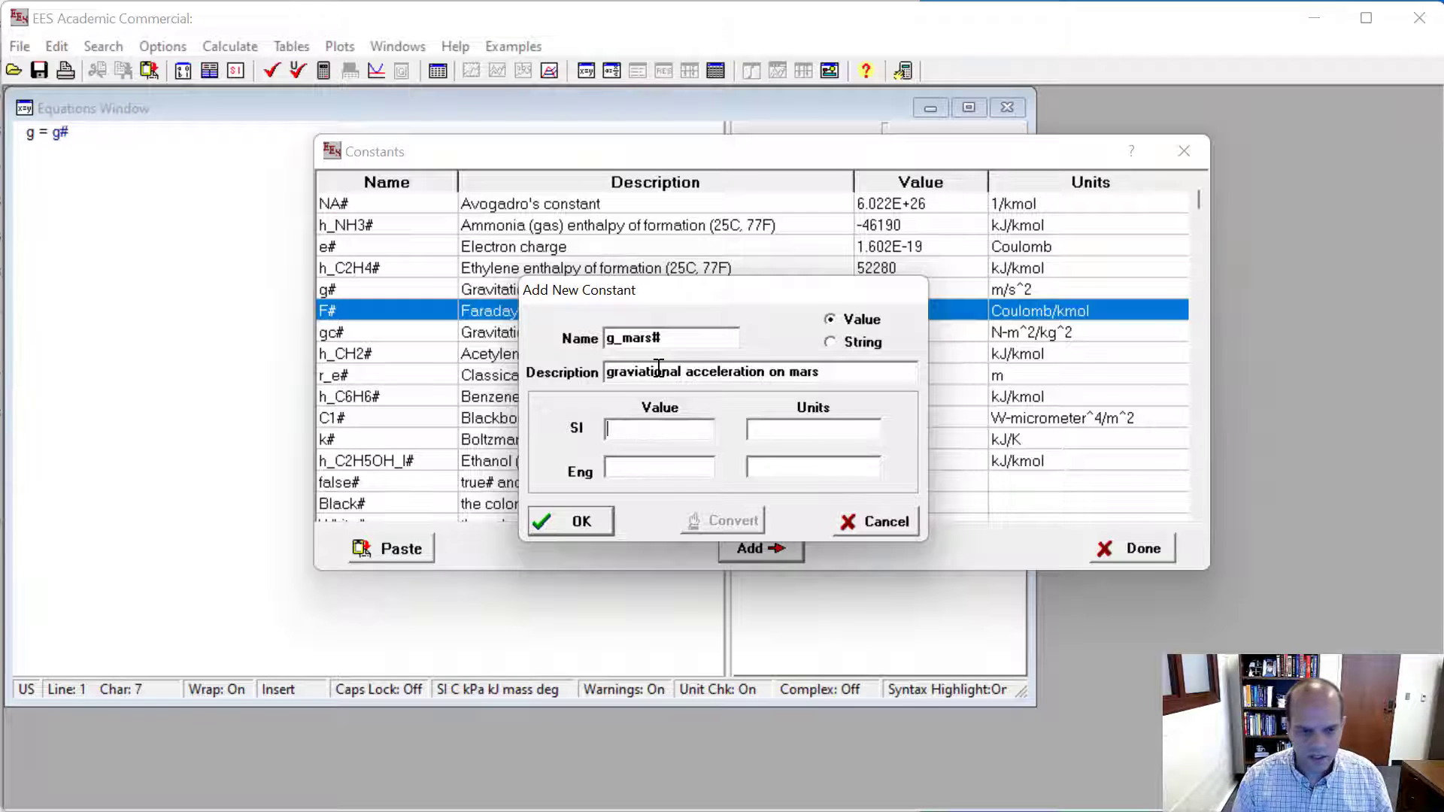
text(3.7)
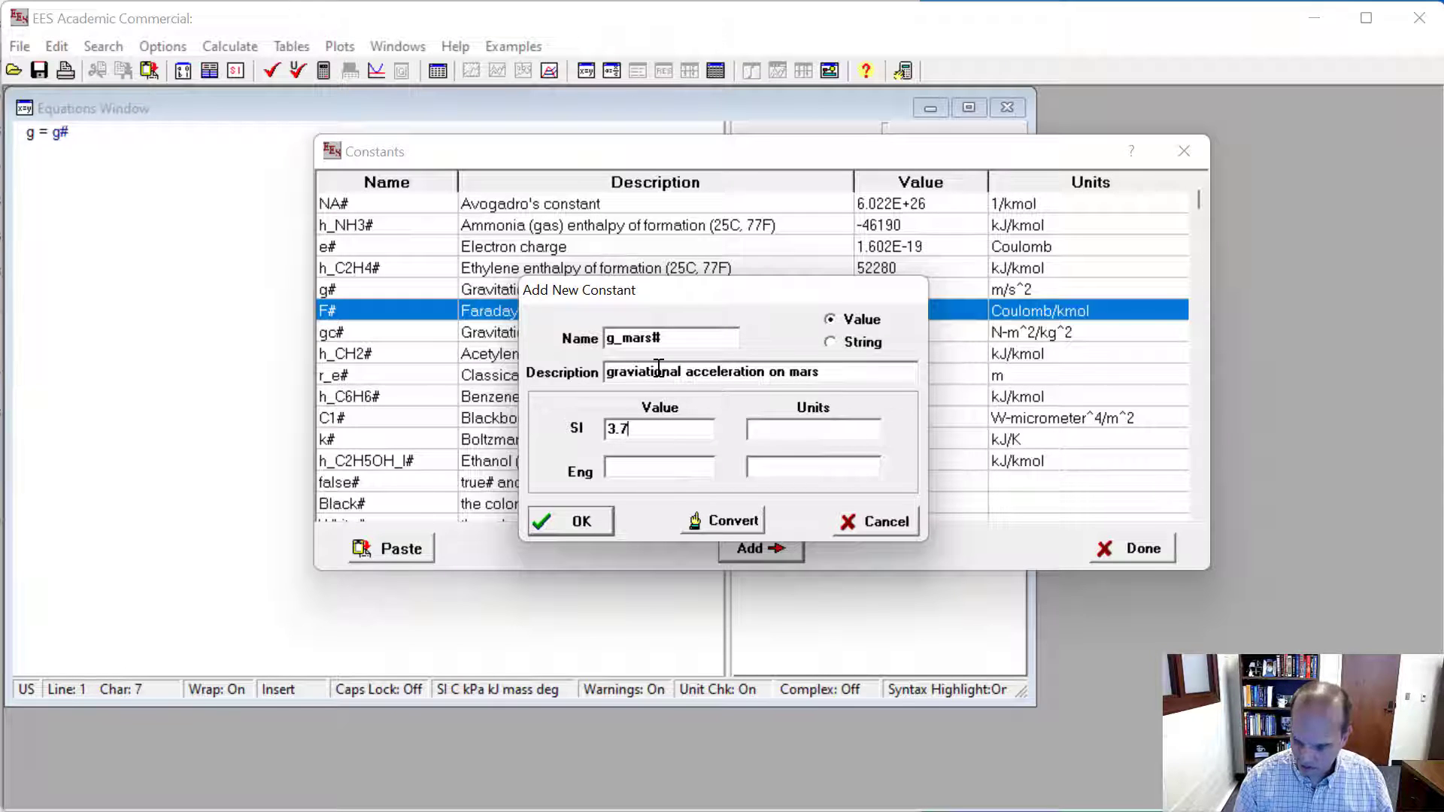
text(21)
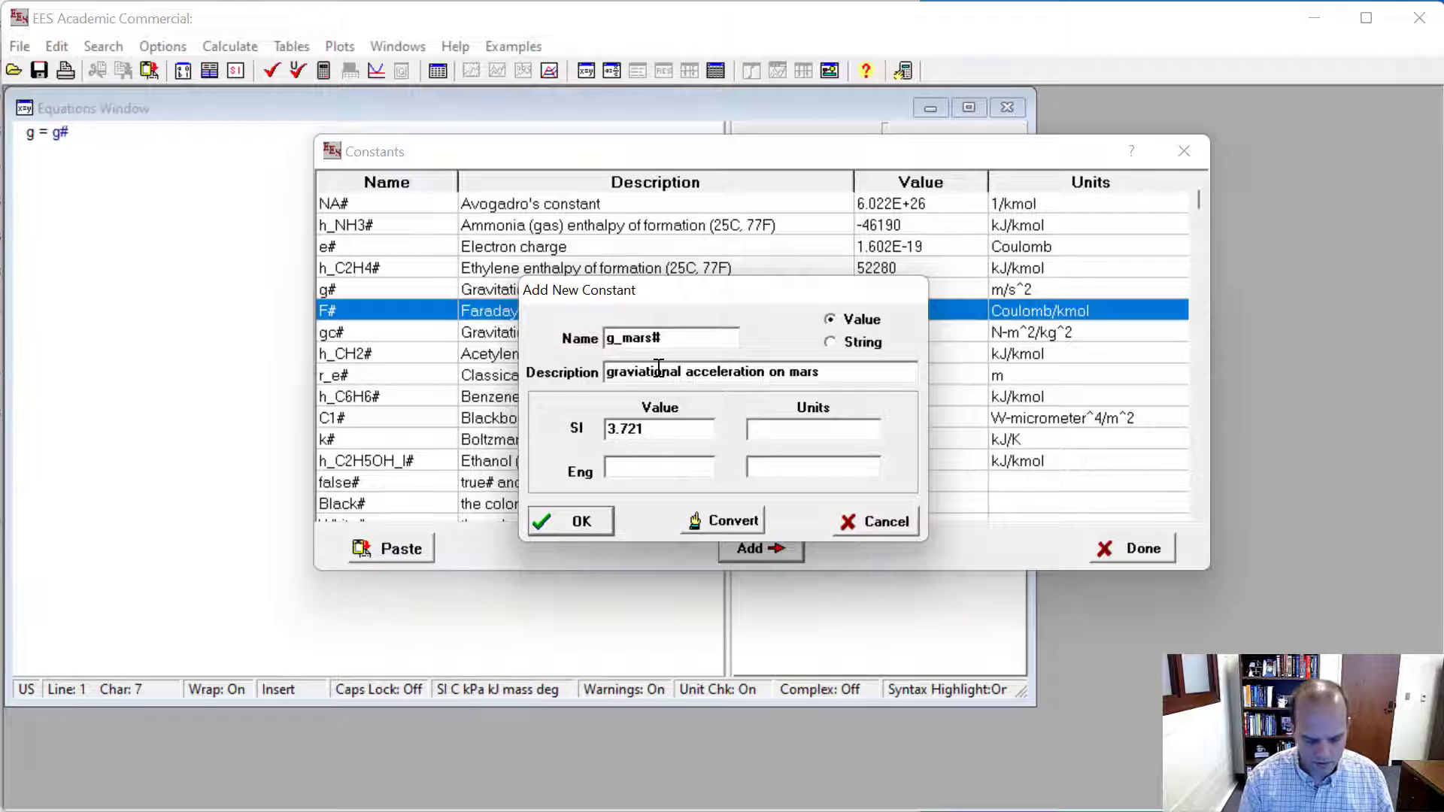
text(m/s)
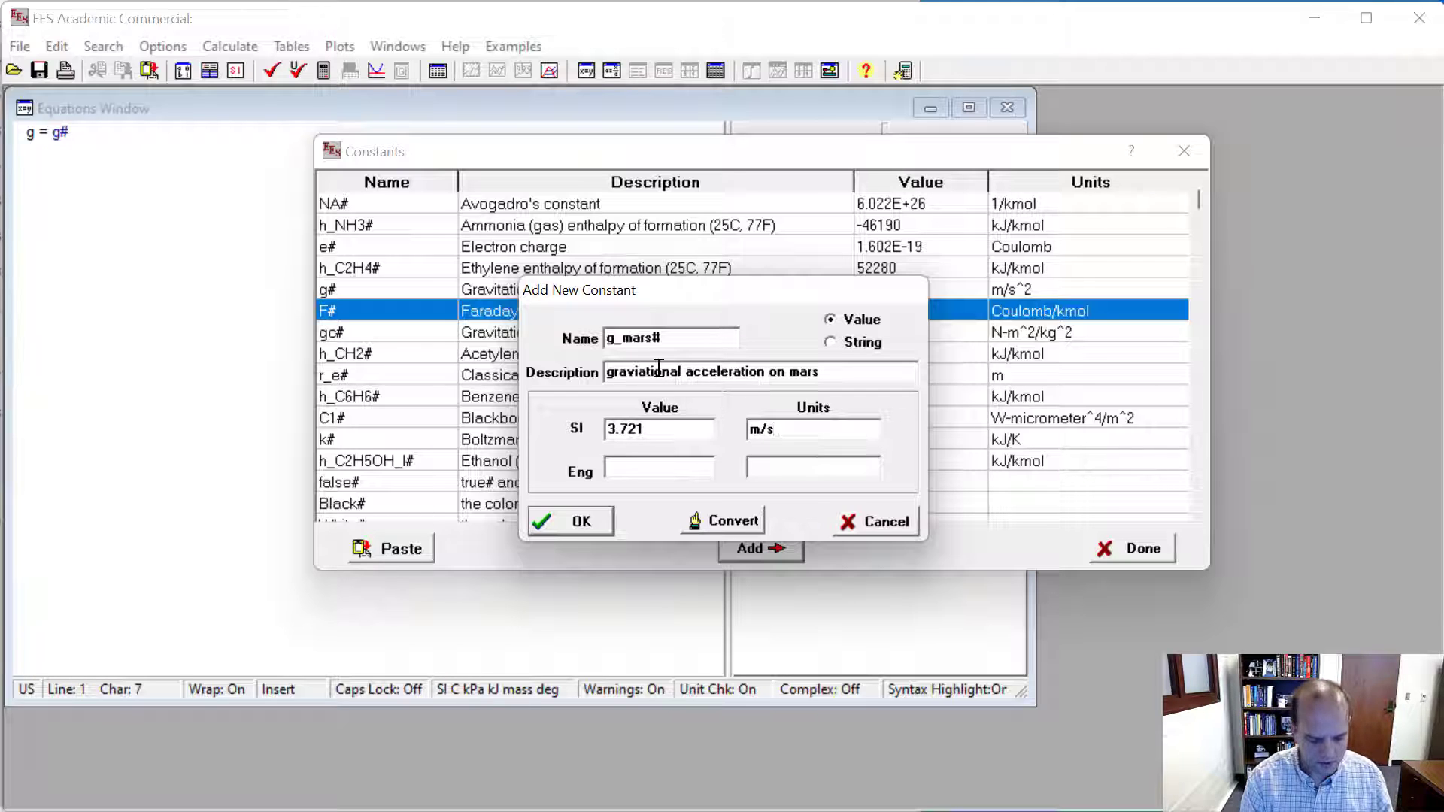
text(^2)
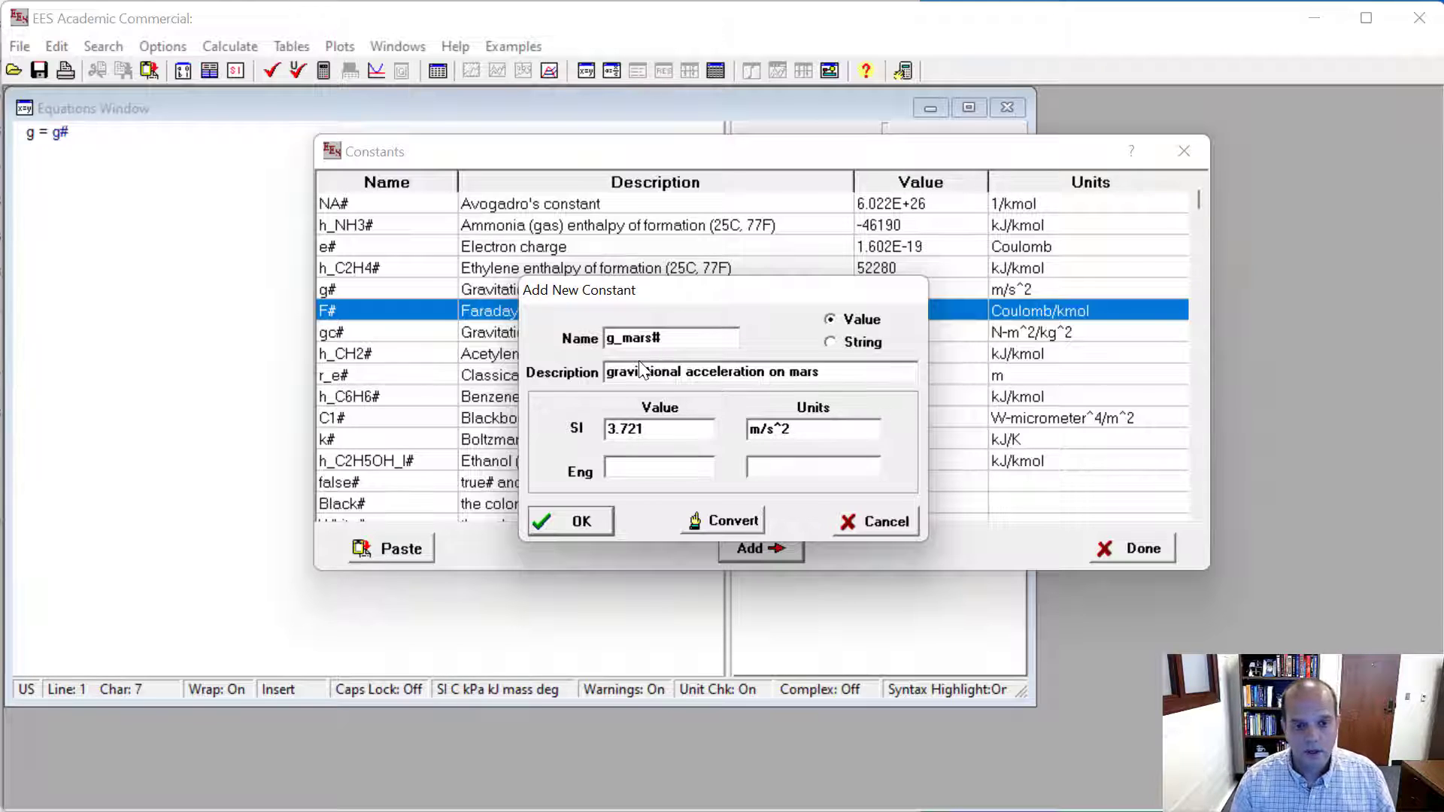
- Set the English units to ft/s^2 with the value converted from SI, and store the new g_mars# constant
click(662, 472)
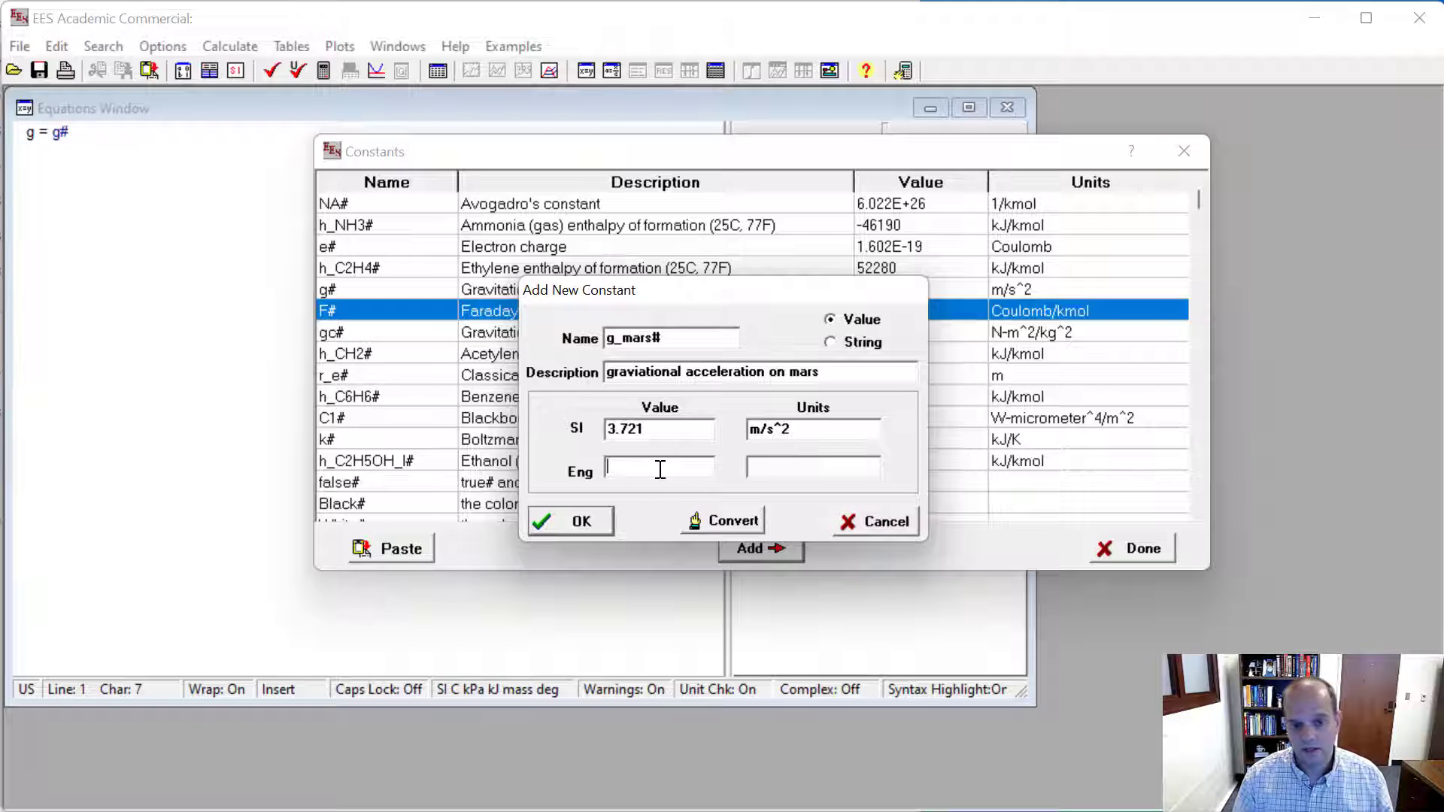
click(786, 469)
text(ft)
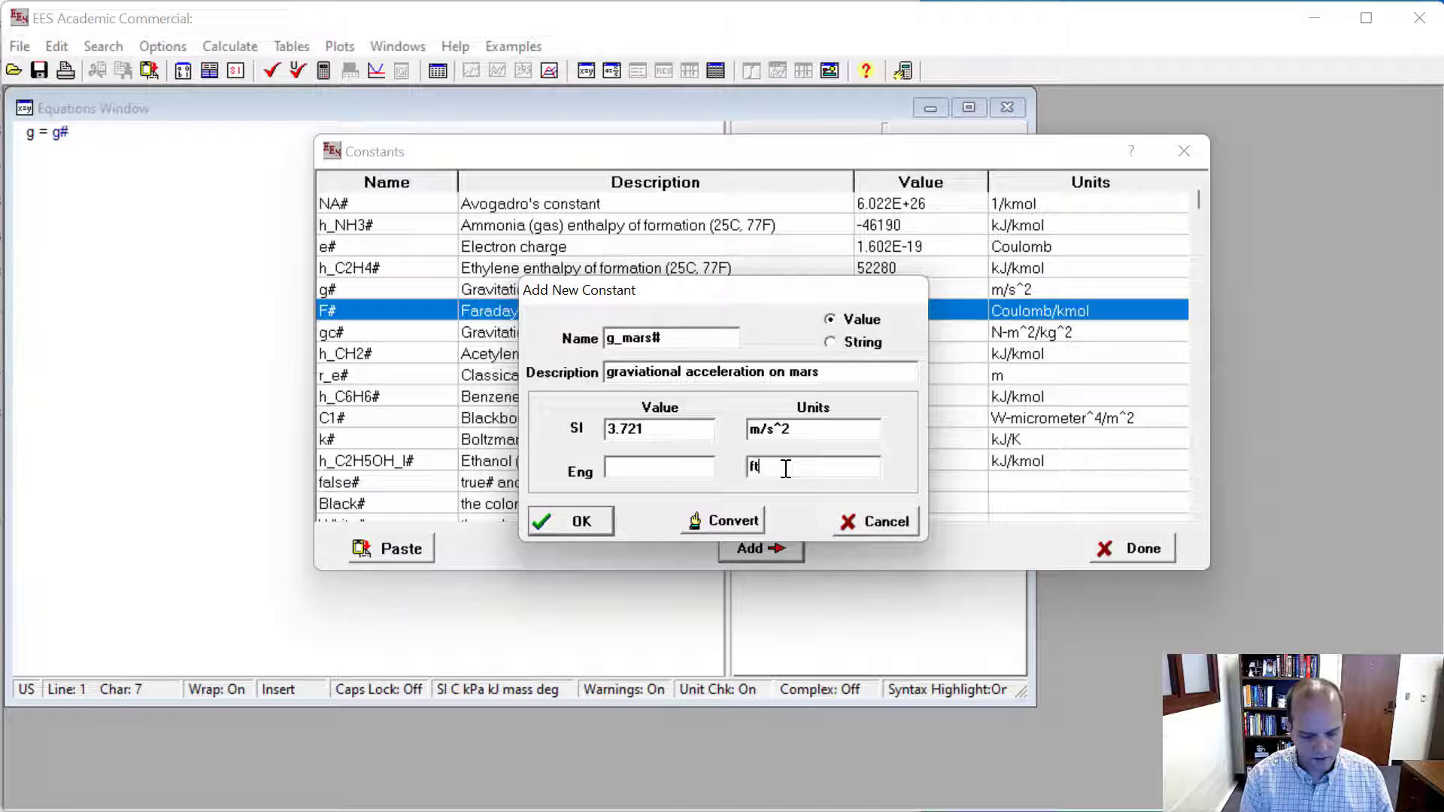
text(/)
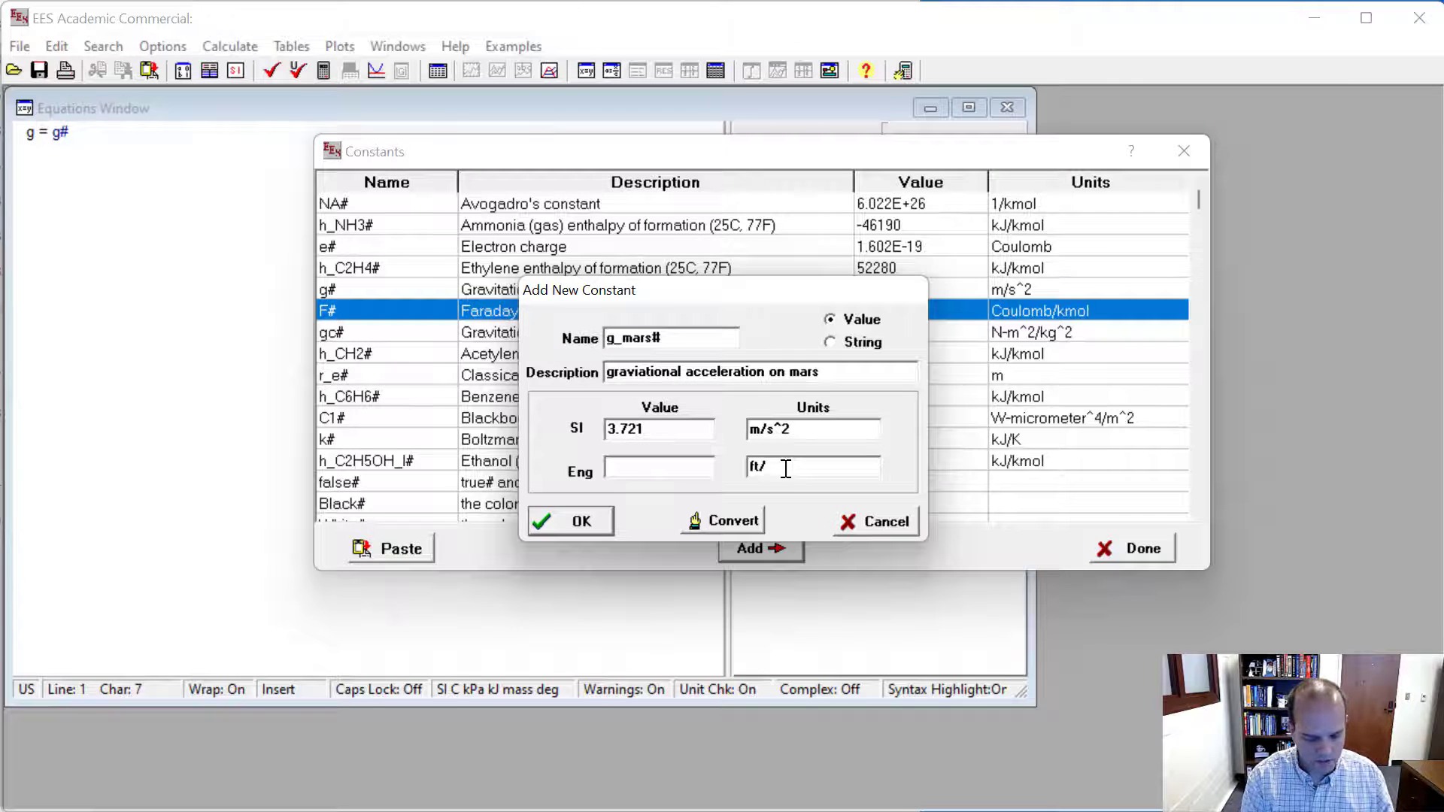
text(s^2)
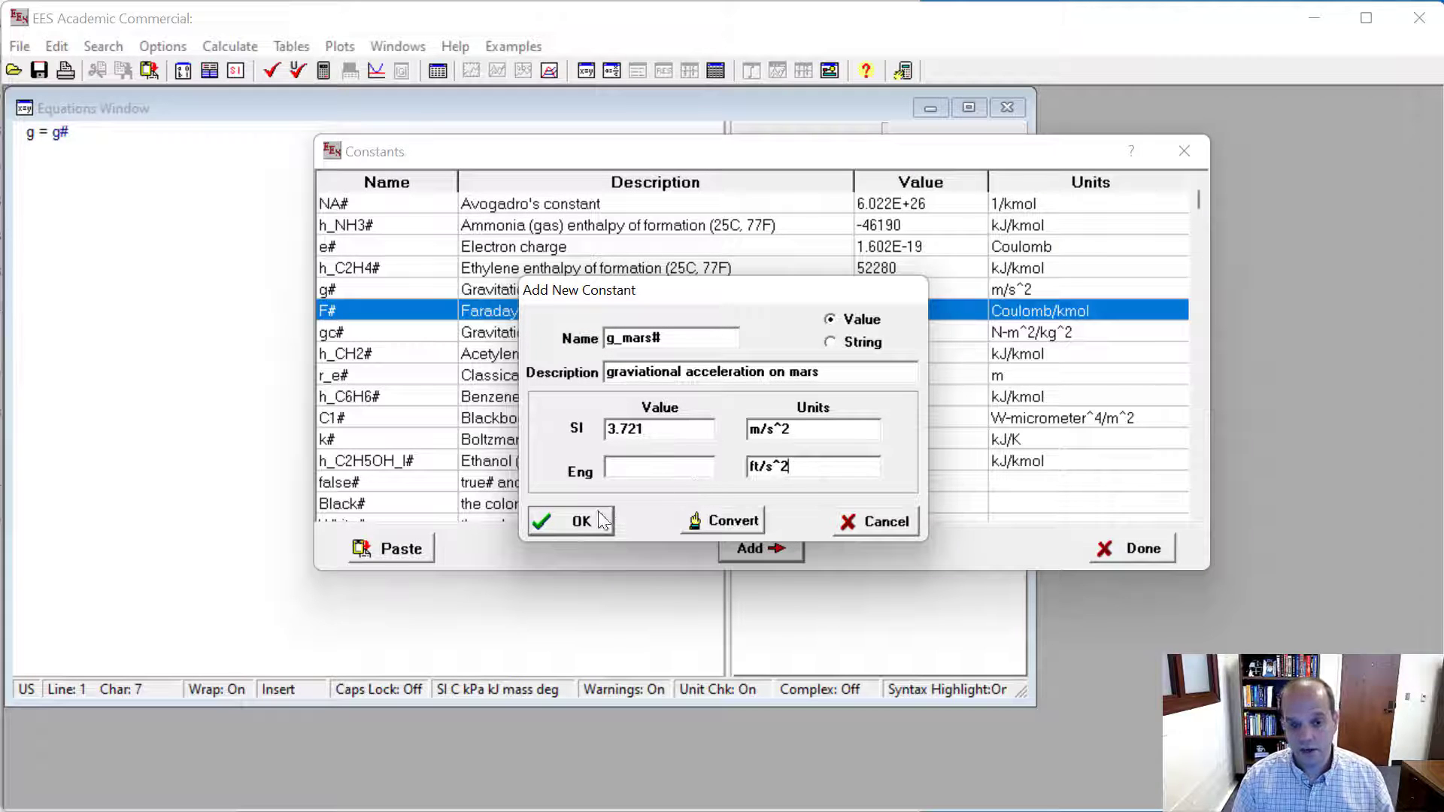
click(710, 522)
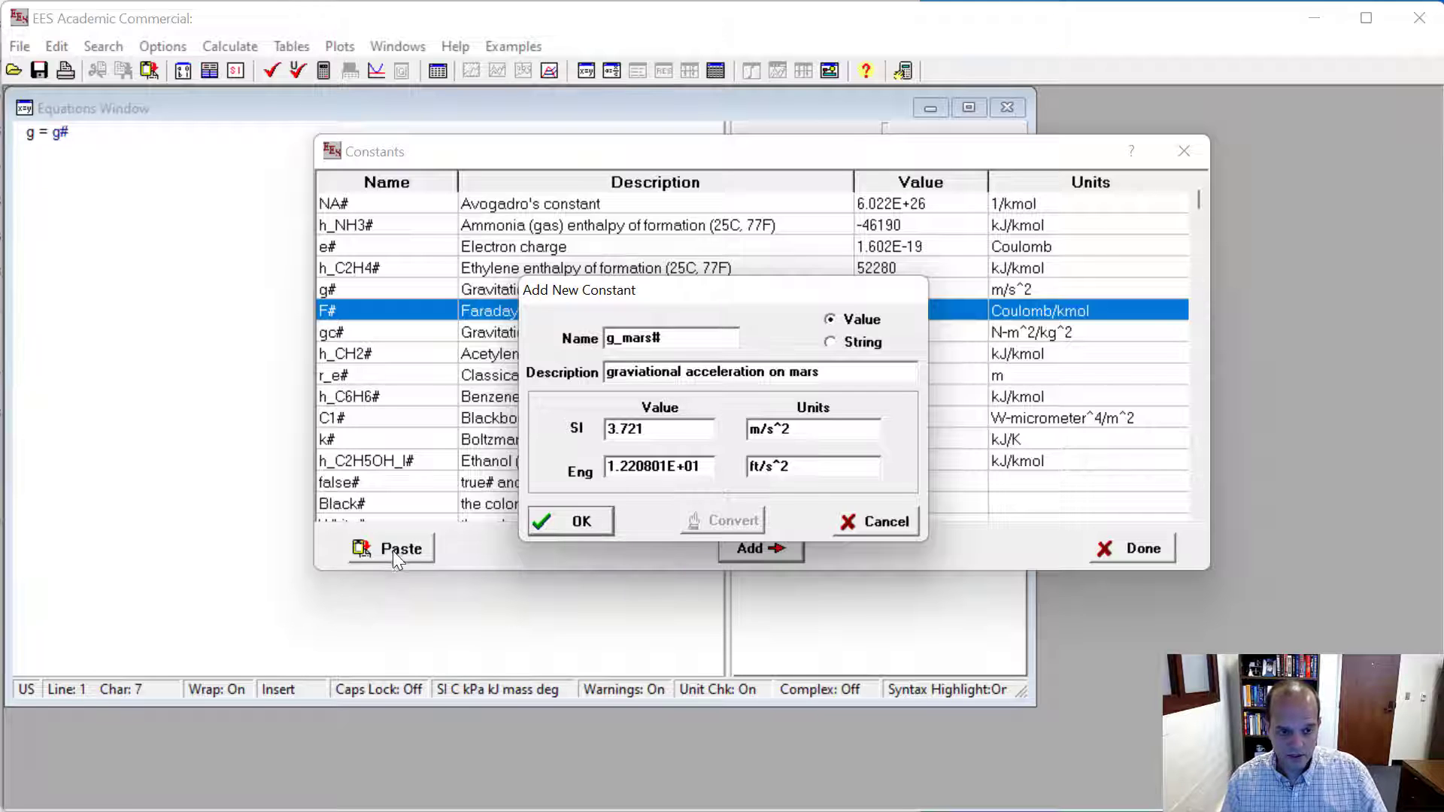
click(576, 521)
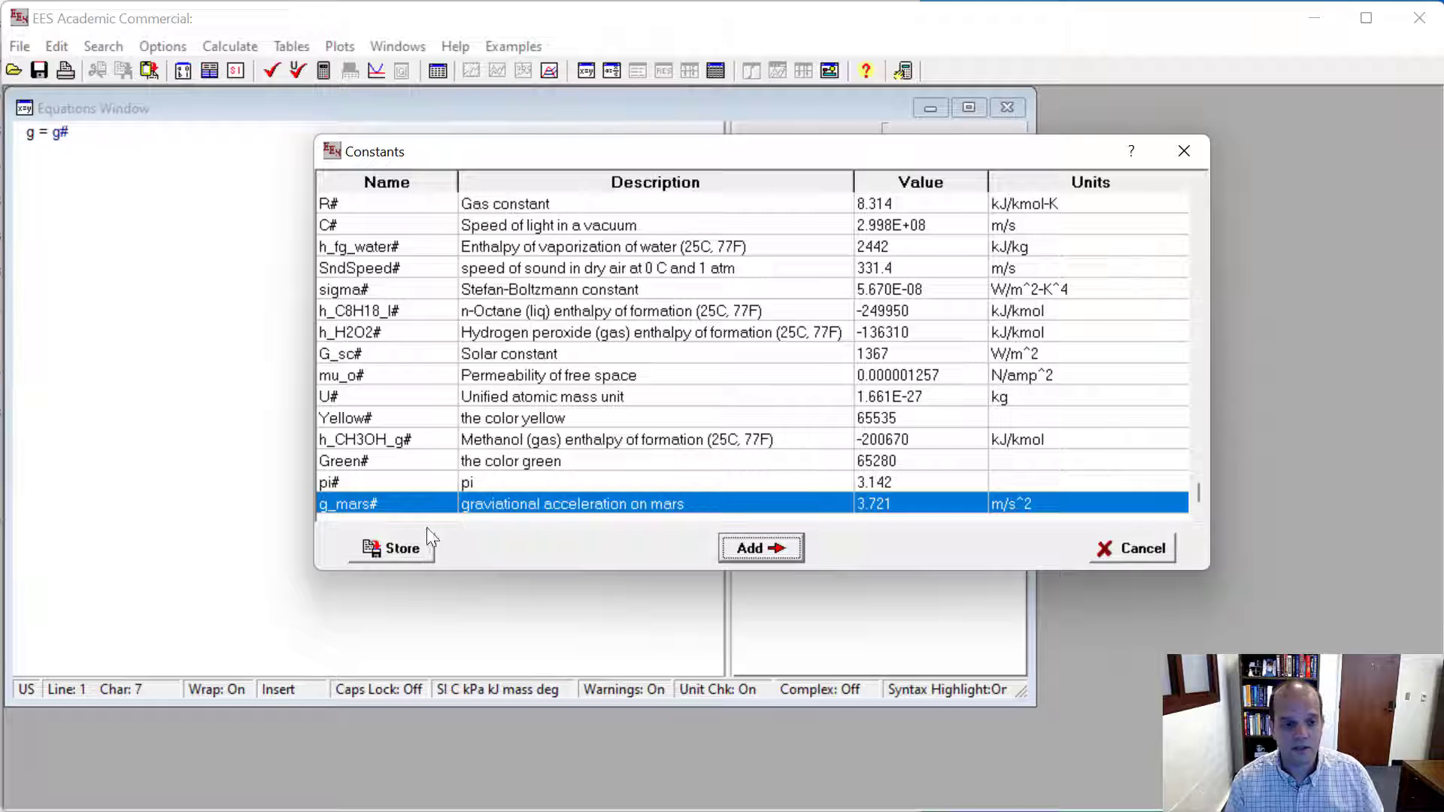
click(388, 555)
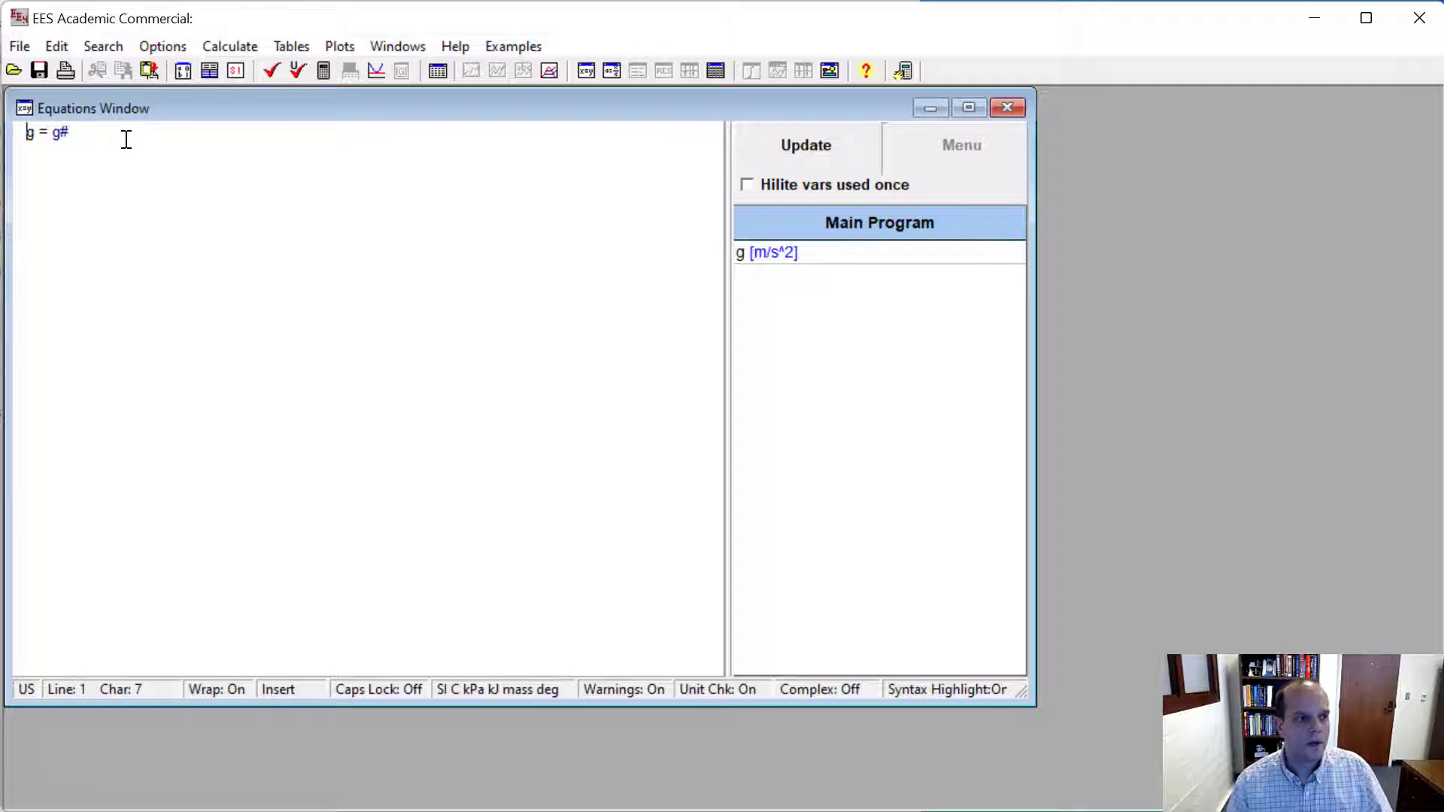
- Change the equation to g = g_mars# and solve it
click(60, 133)
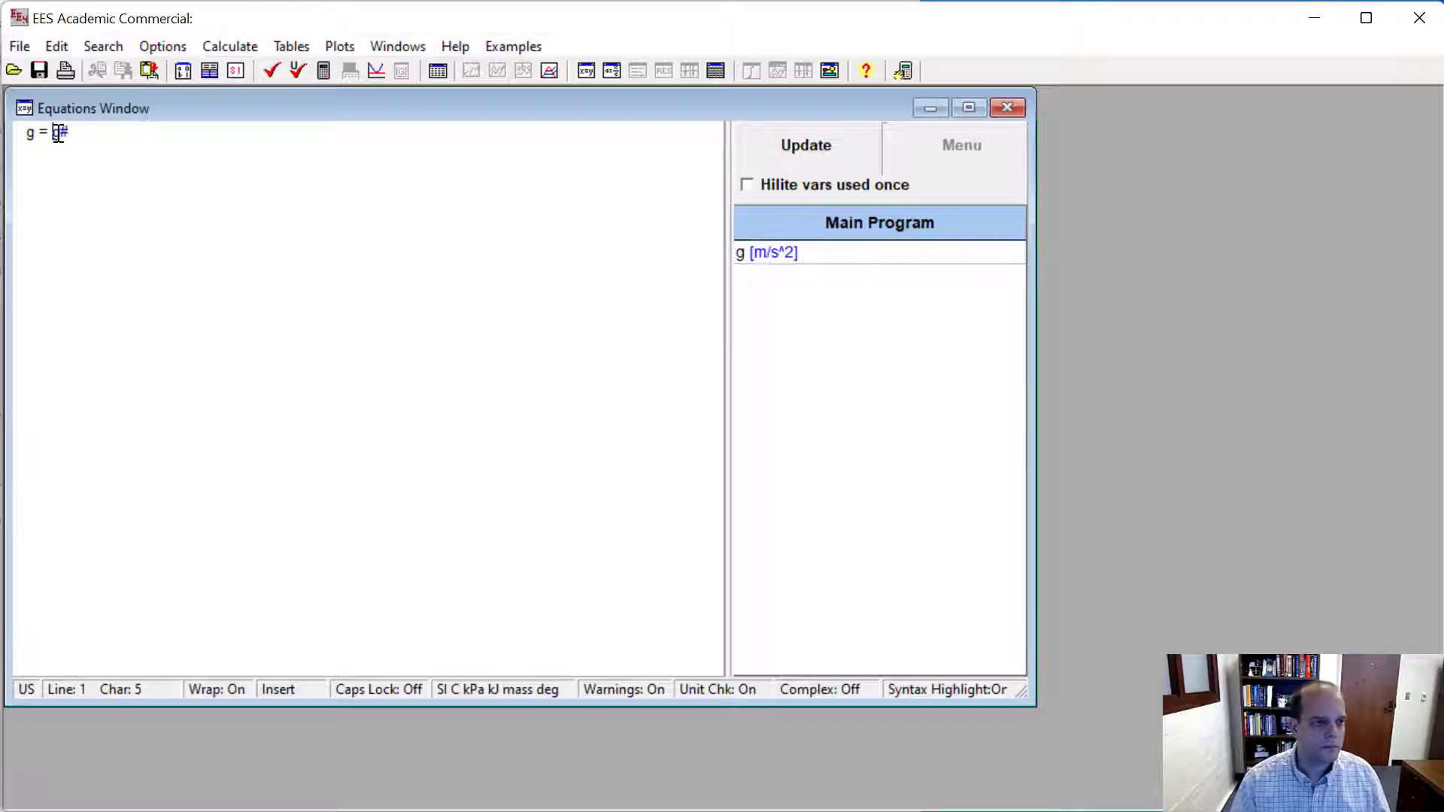
text(_mar)
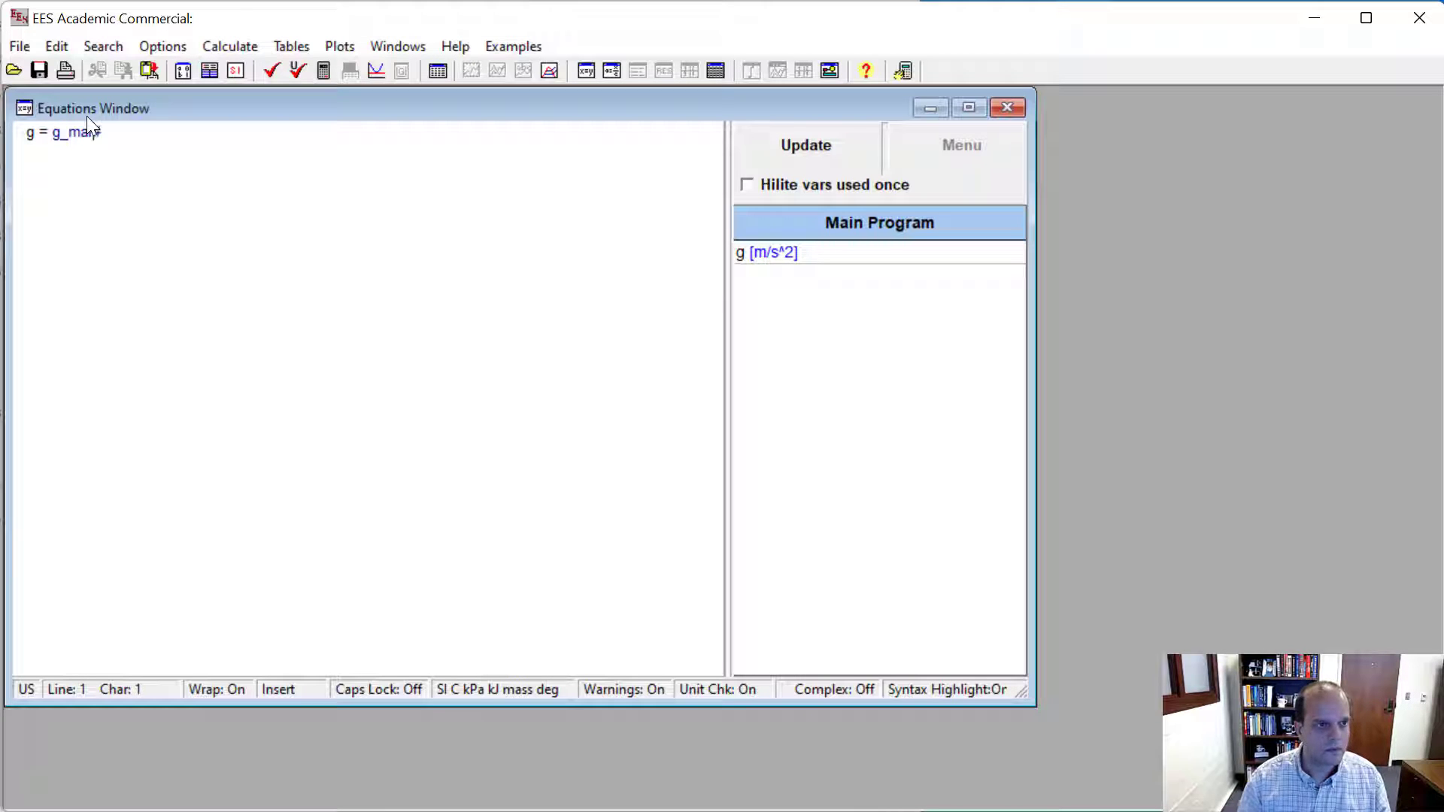
text(s#)
click(323, 72)
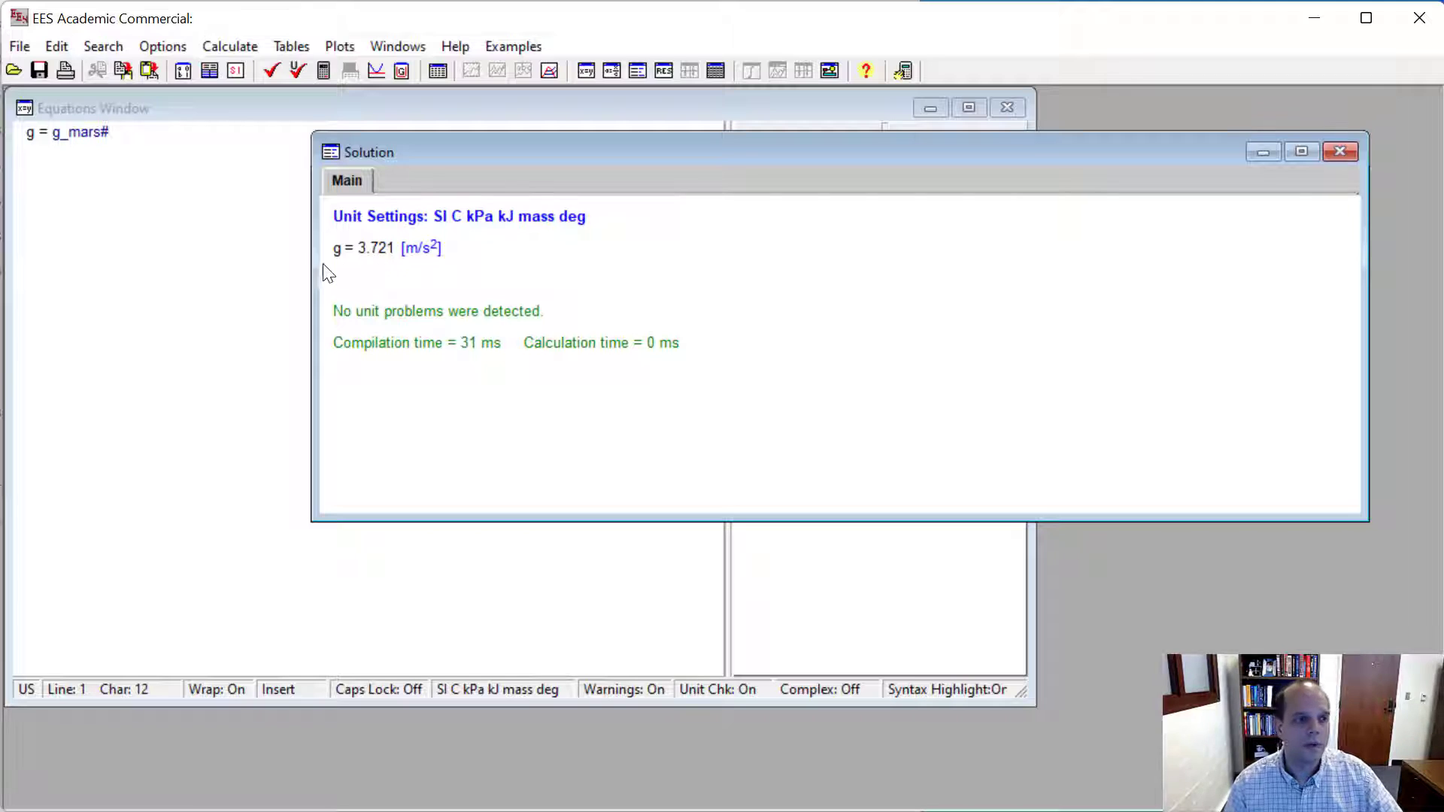
- Paste the copied word problem about the total energy of a 4 kg object on Mars above the g = g_mars# equation
click(116, 134)
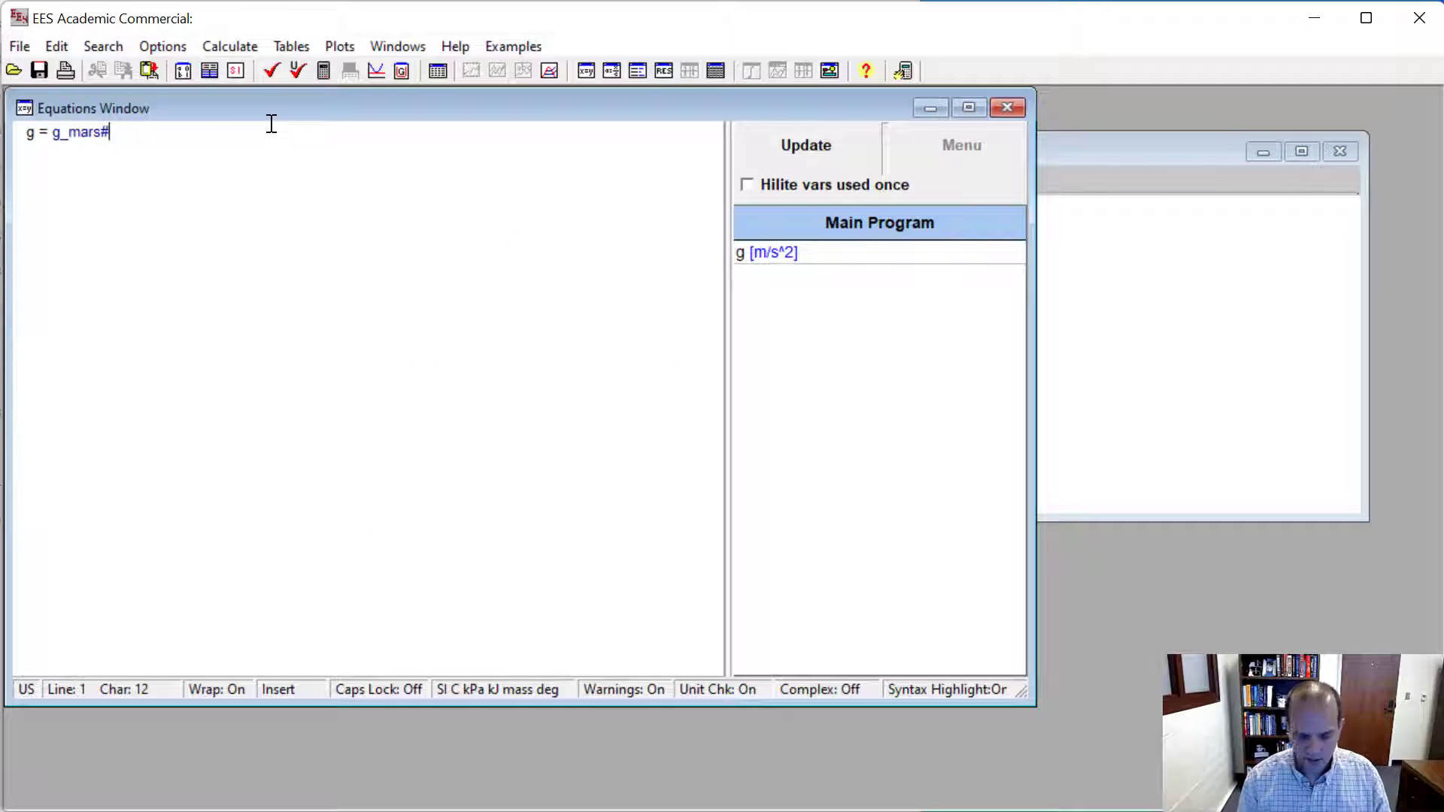
key(Left)
key(Left)
key(Left)
key(Left)
key(Left)
key(Left)
key(Left)
key(Left)
key(Left)
key(Left)
key(Left)
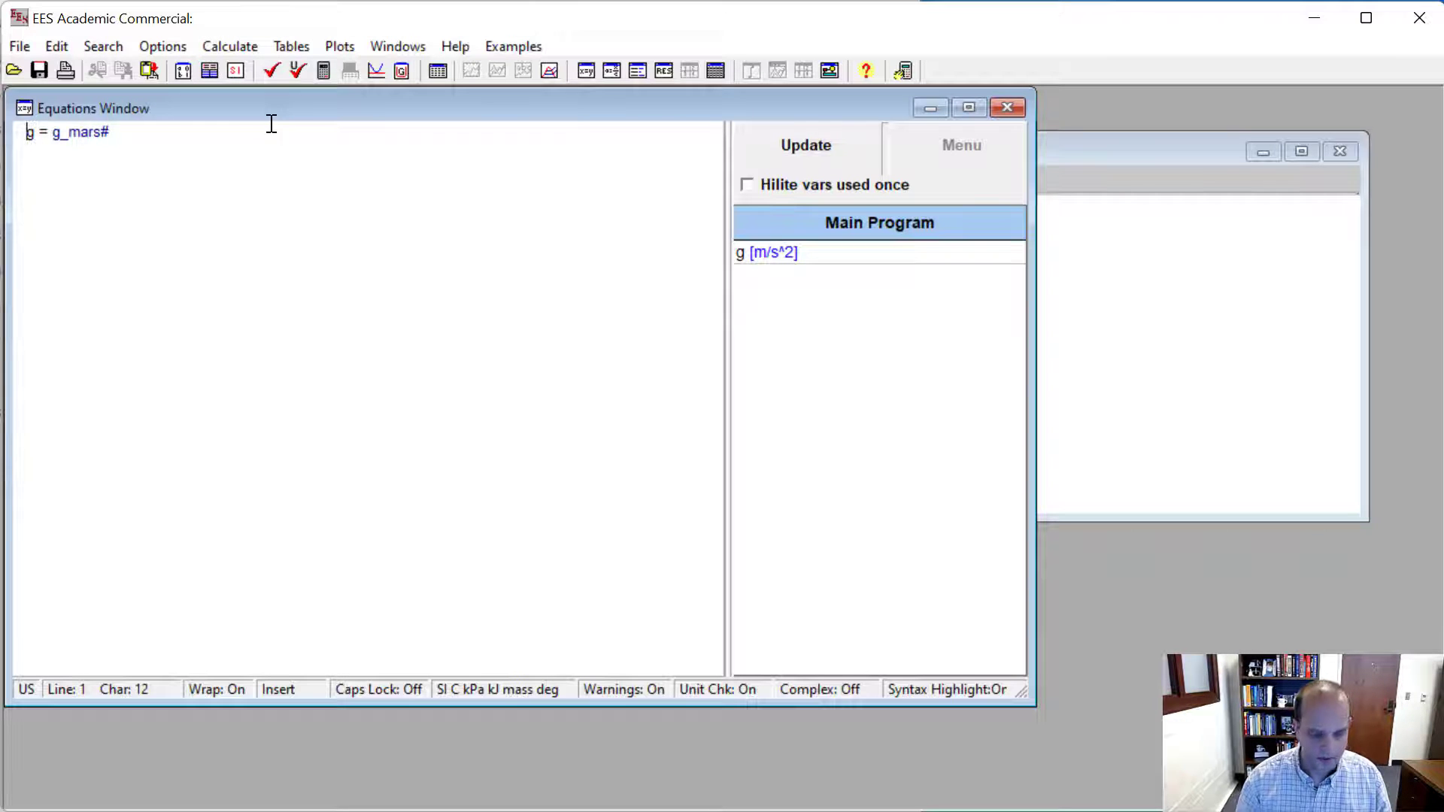
key(Return)
key(Up)
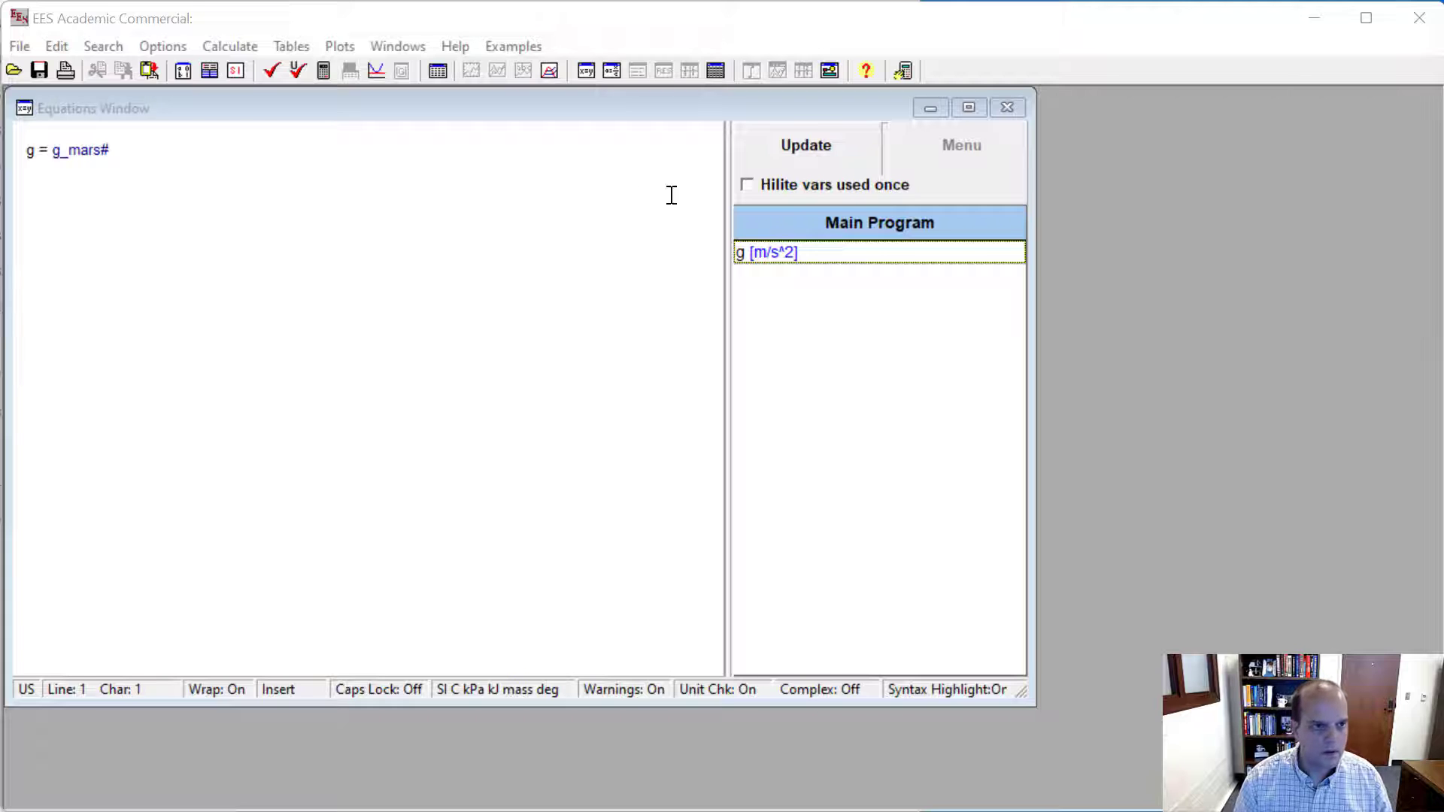
key(Return)
click(48, 137)
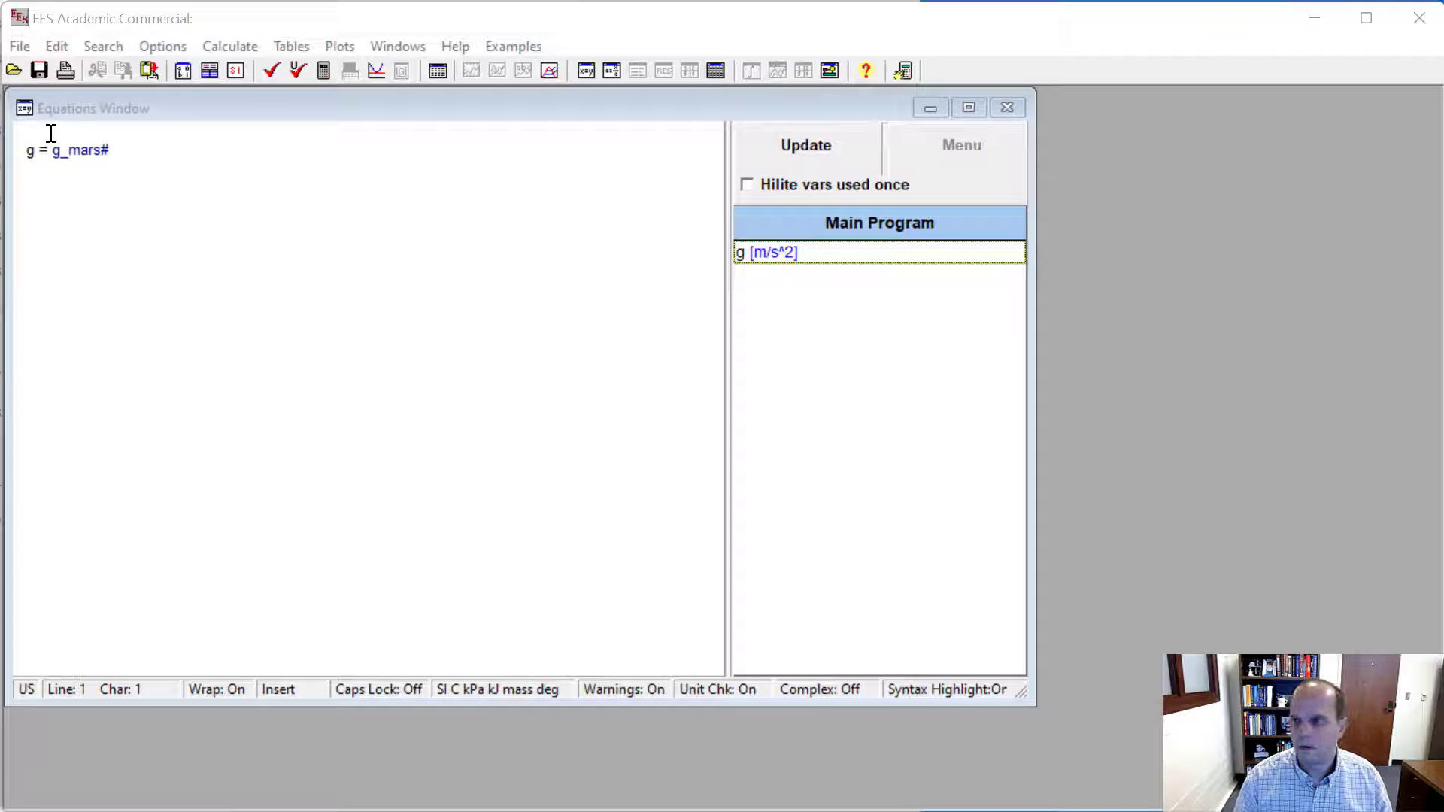
click(50, 136)
text(If an object with a mass on mars of 4 kg and a kinetic energy of 15 kJ is at an elevation of 3.5 m, what is the total energy (kinetic plus potential)?)
click(29, 132)
click(31, 131)
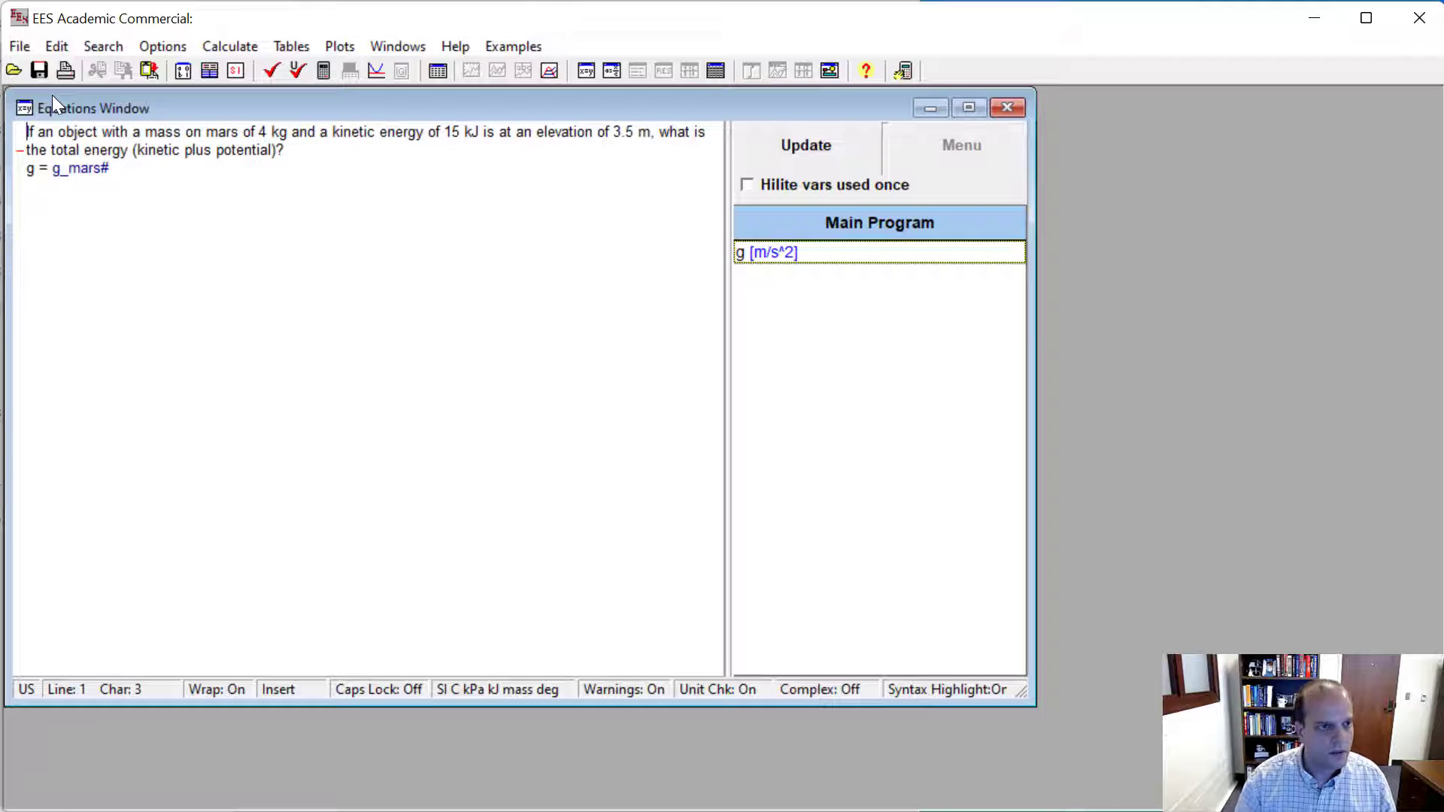
- Insert a blank line between the problem statement and the g = g_mars# equation, and review the given mass
click(29, 168)
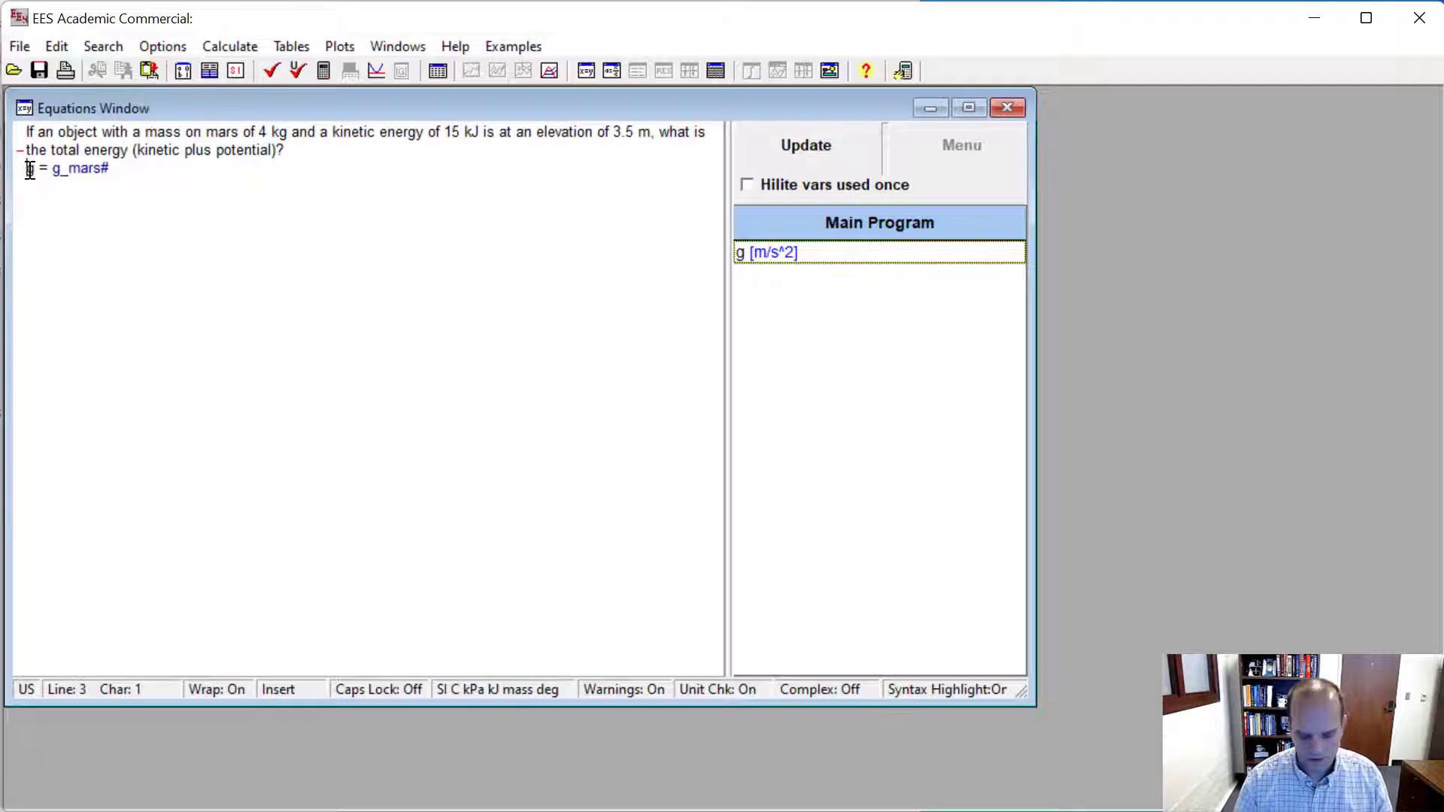
key(Return)
click(193, 132)
click(203, 131)
click(237, 129)
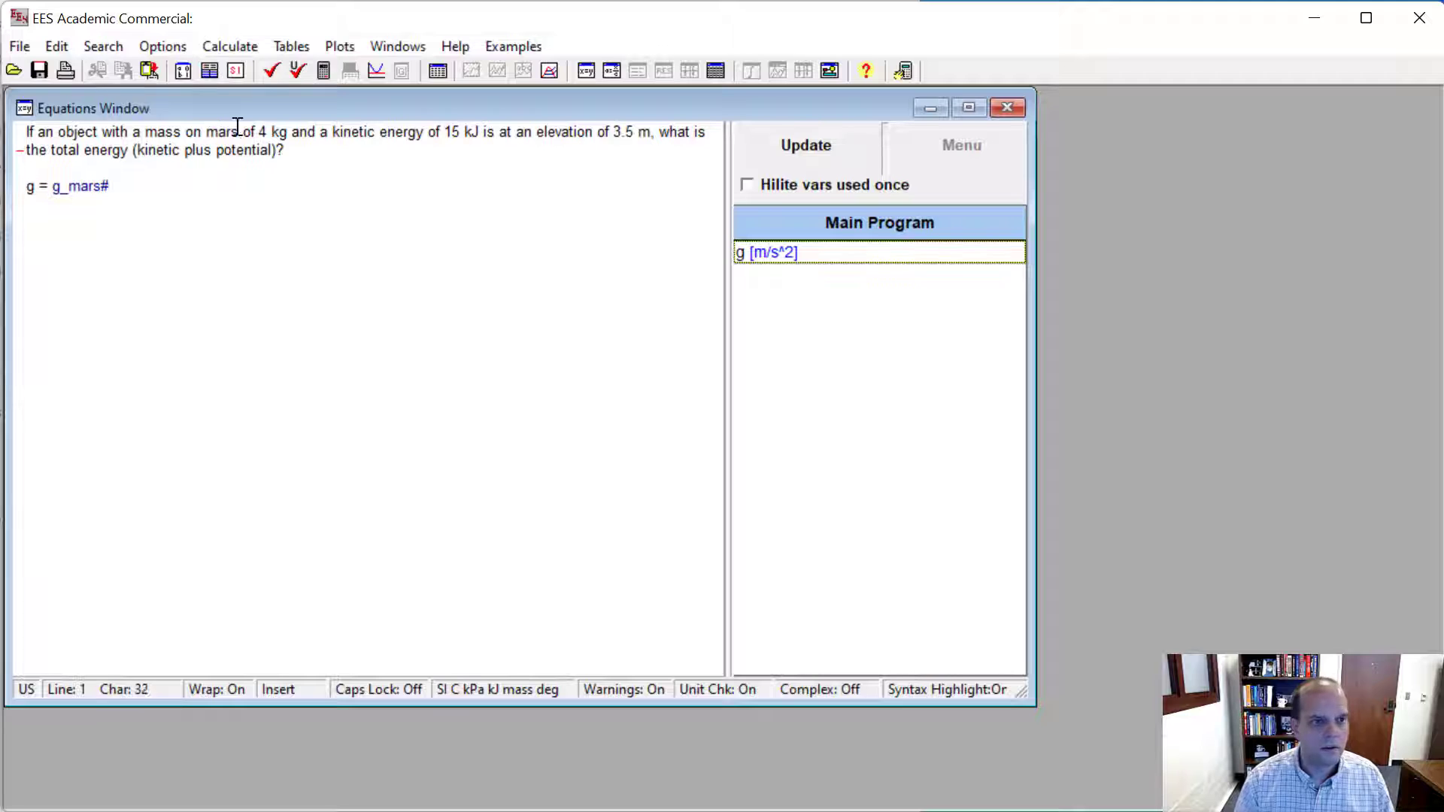
click(285, 133)
- Enter the equation mass = 4 [kg] on its own line above the g equation
click(129, 161)
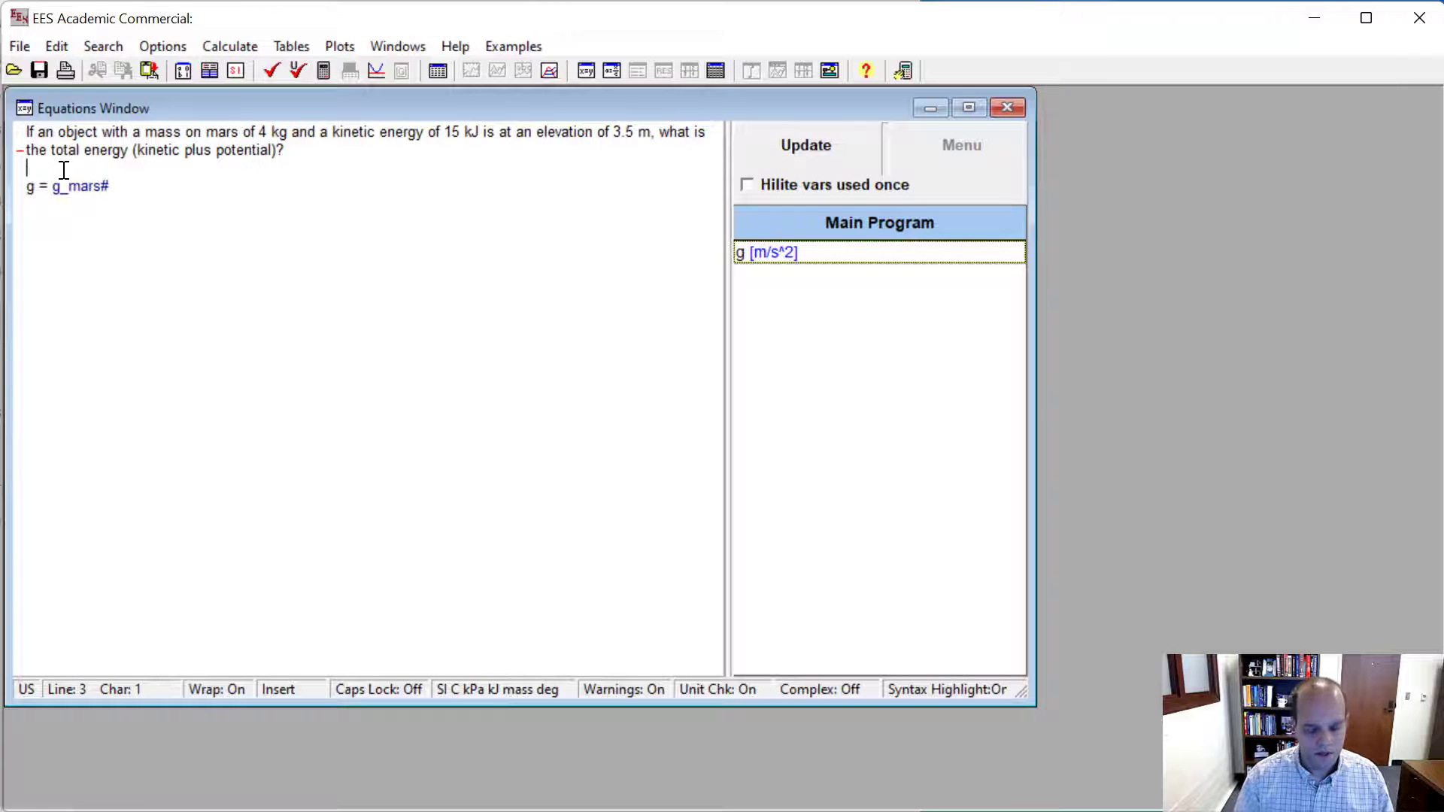
key(Return)
text(mass)
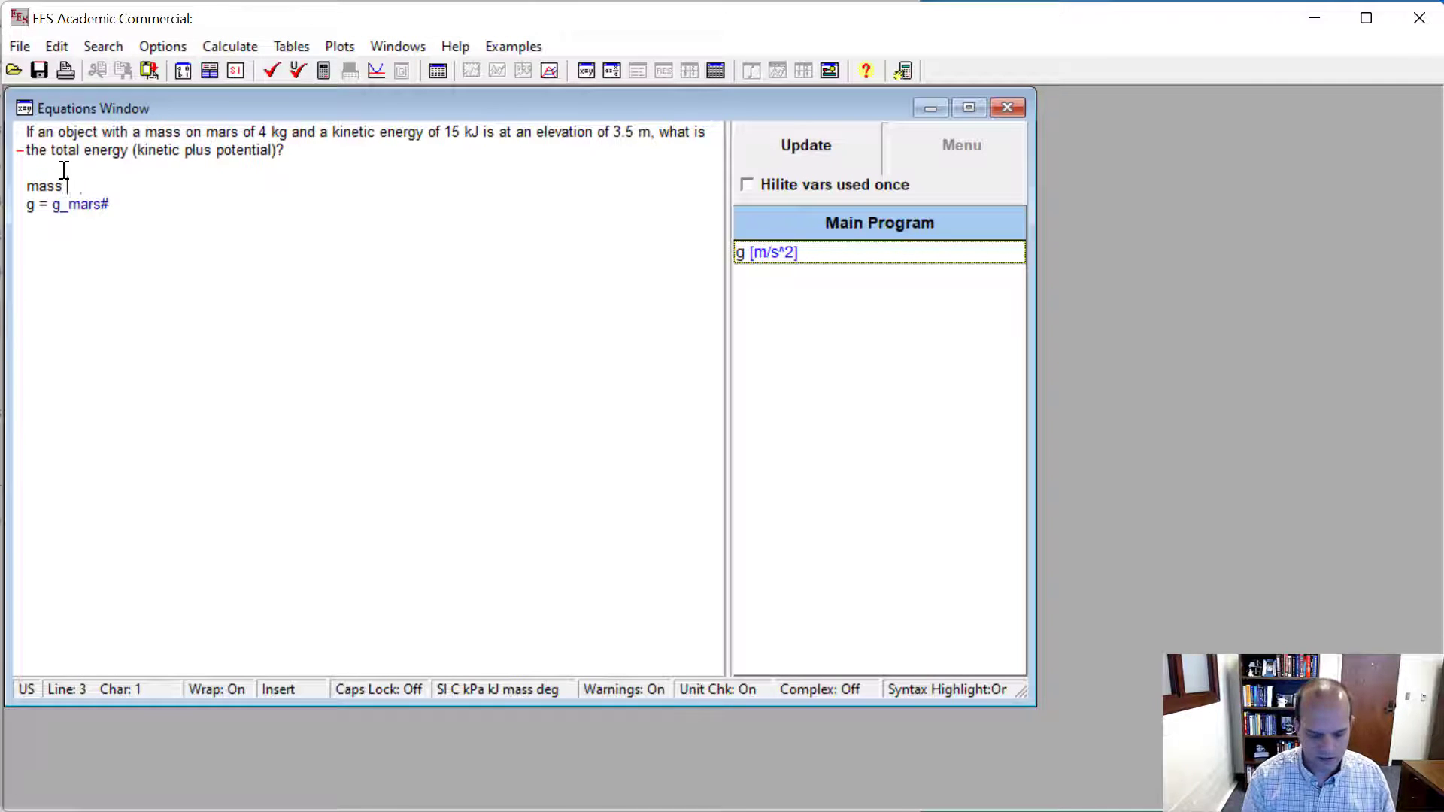
text( = 4 [kg])
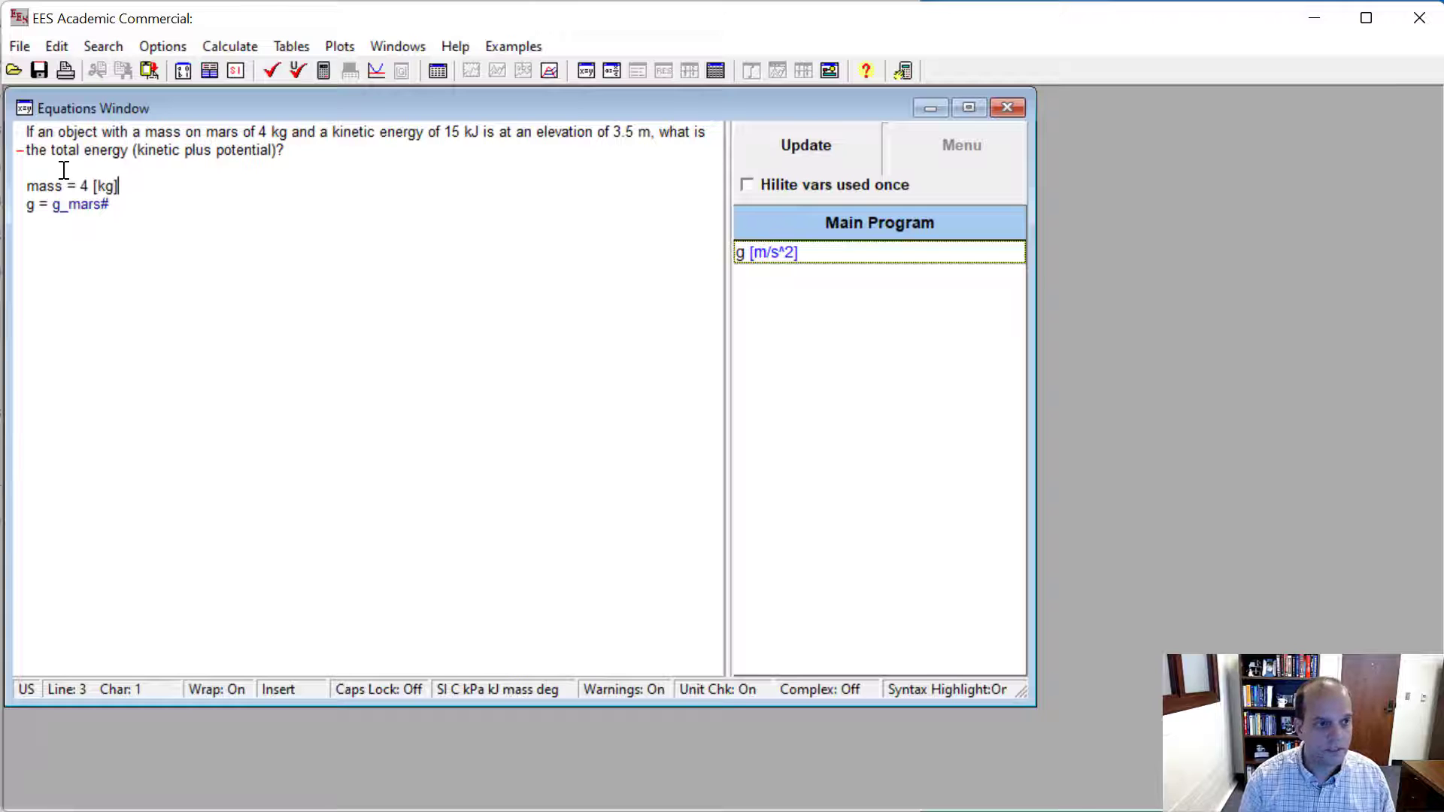
- Add the kinetic energy equation KE = 15 [kJ] below the mass
key(Return)
text(KE = )
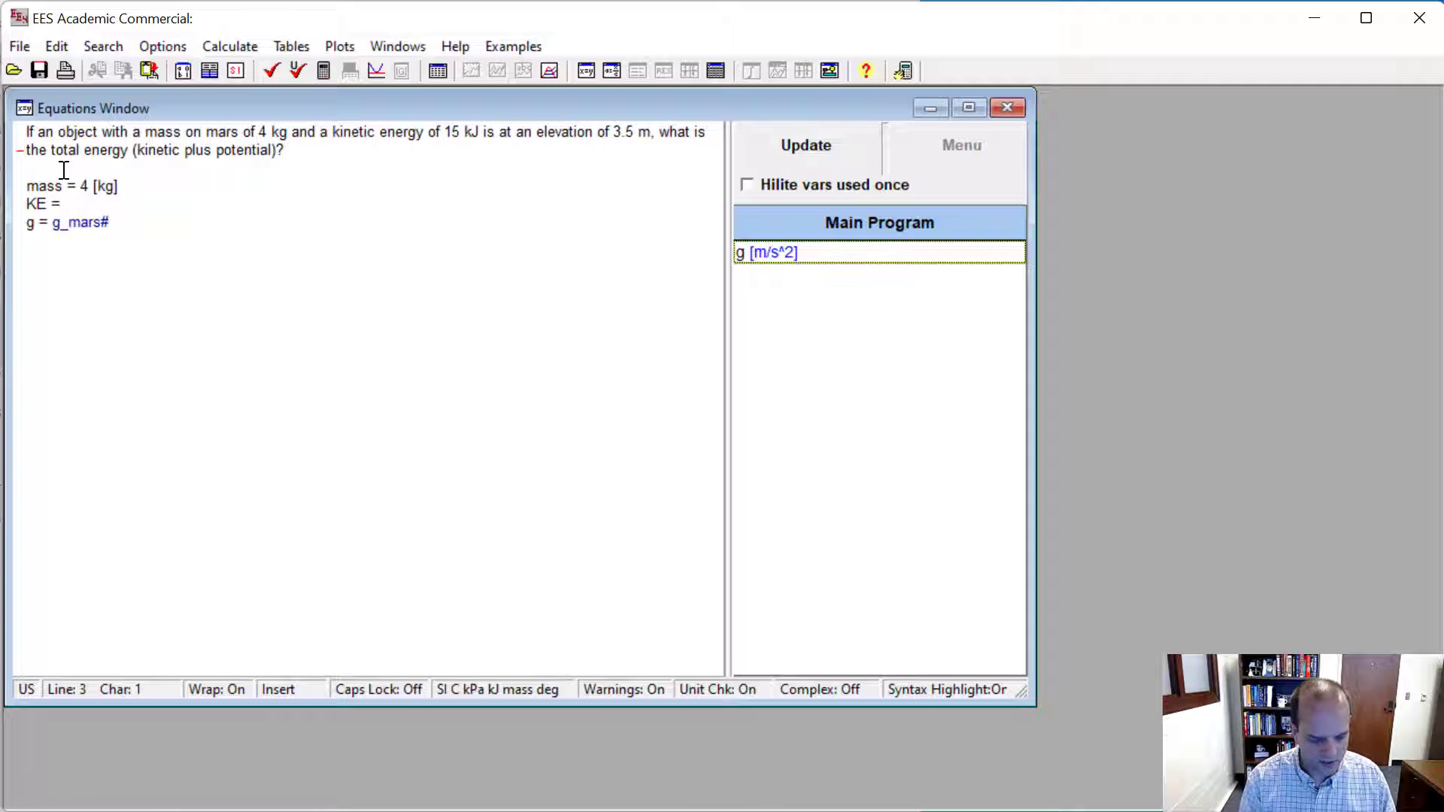
text(15 [kJ)
key(BackSpace)
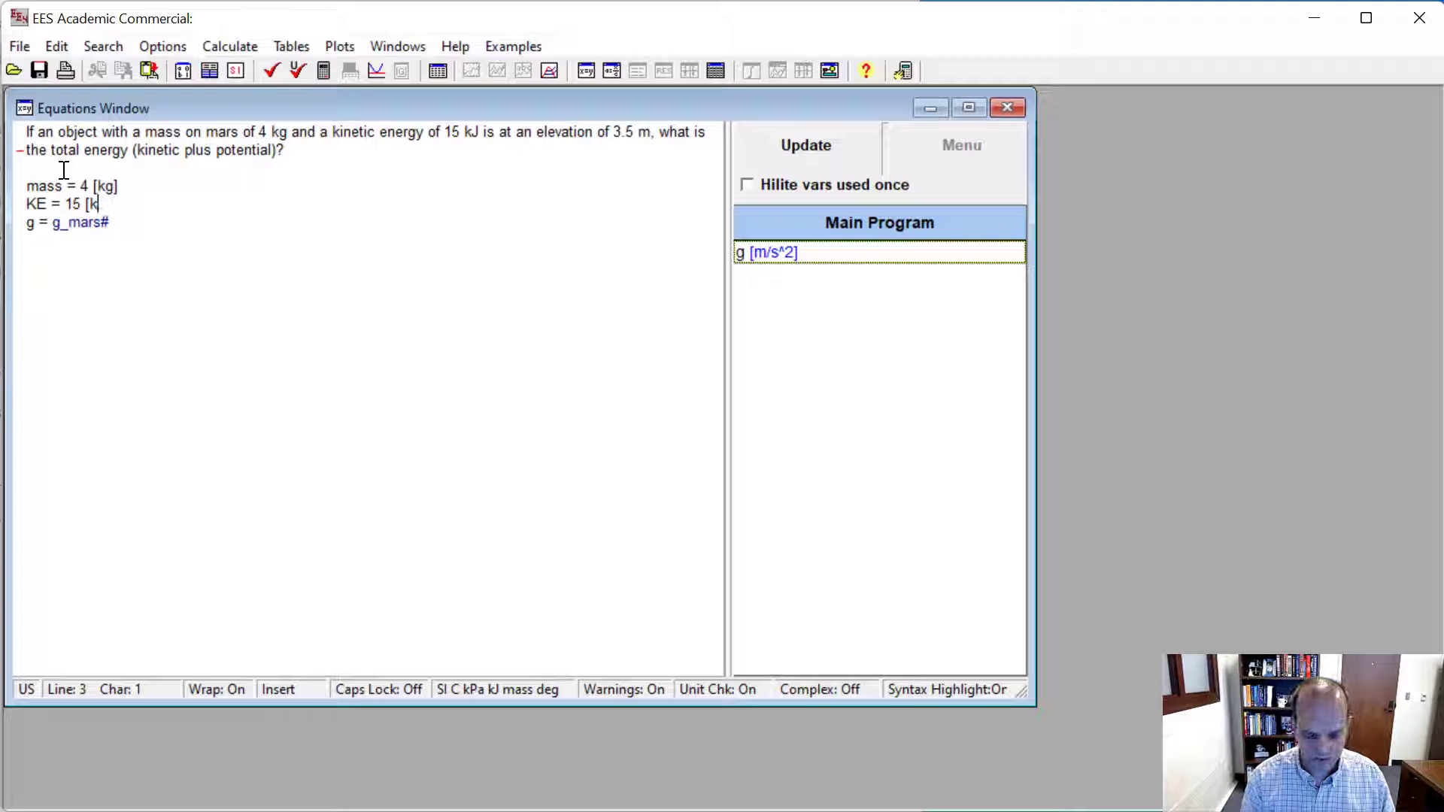
text(J])
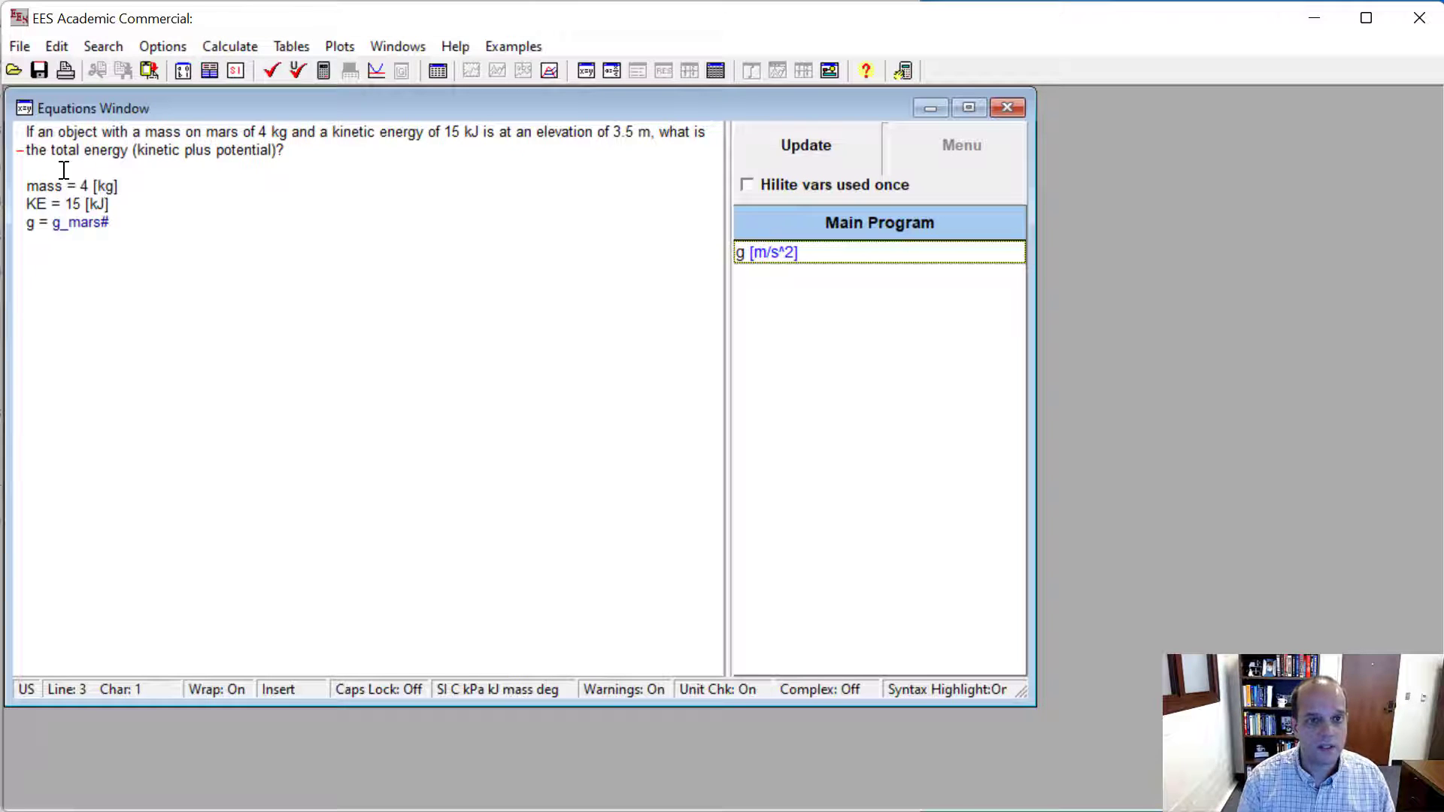
- Add the elevation equation y = 3.5 [m] below the kinetic energy
key(Return)
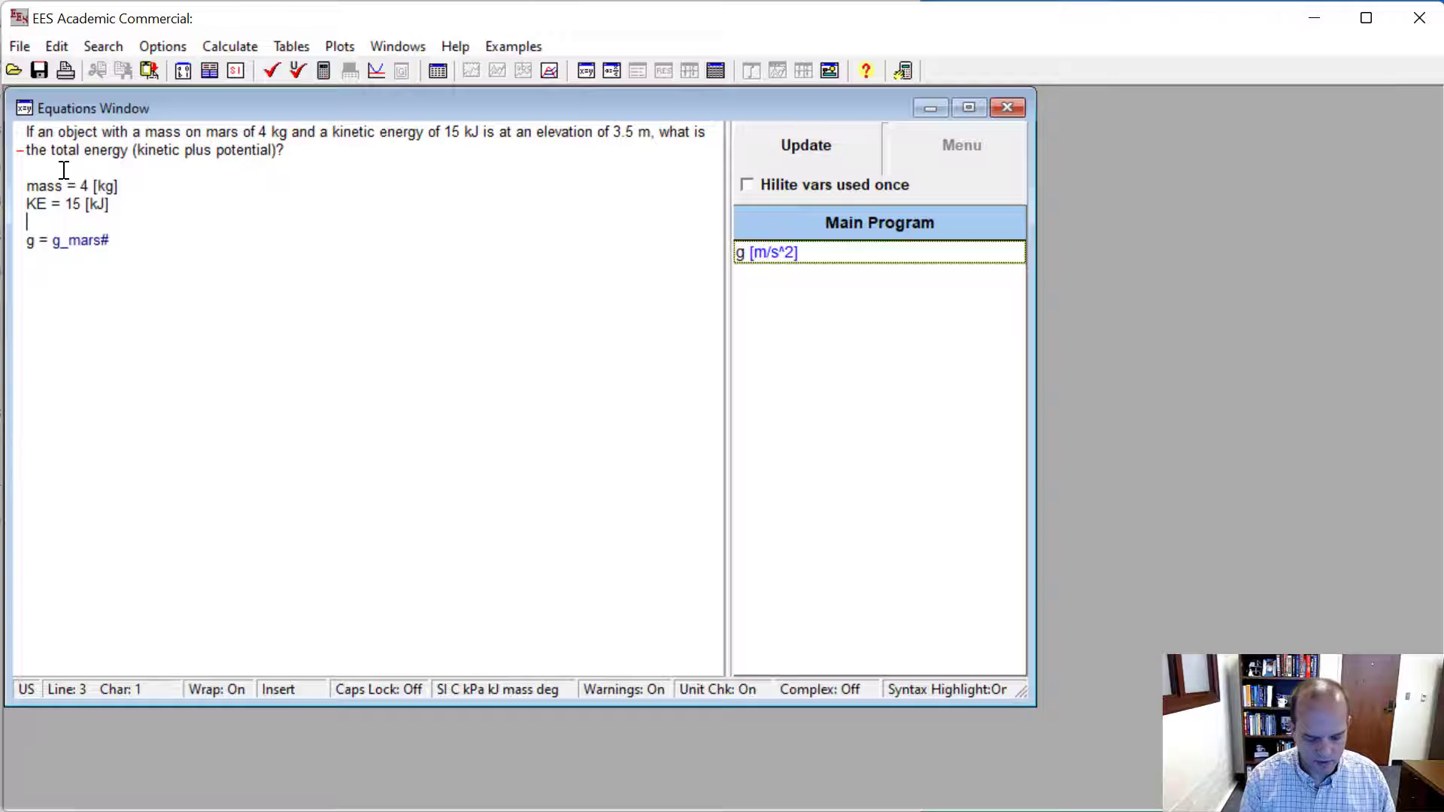
text(y = )
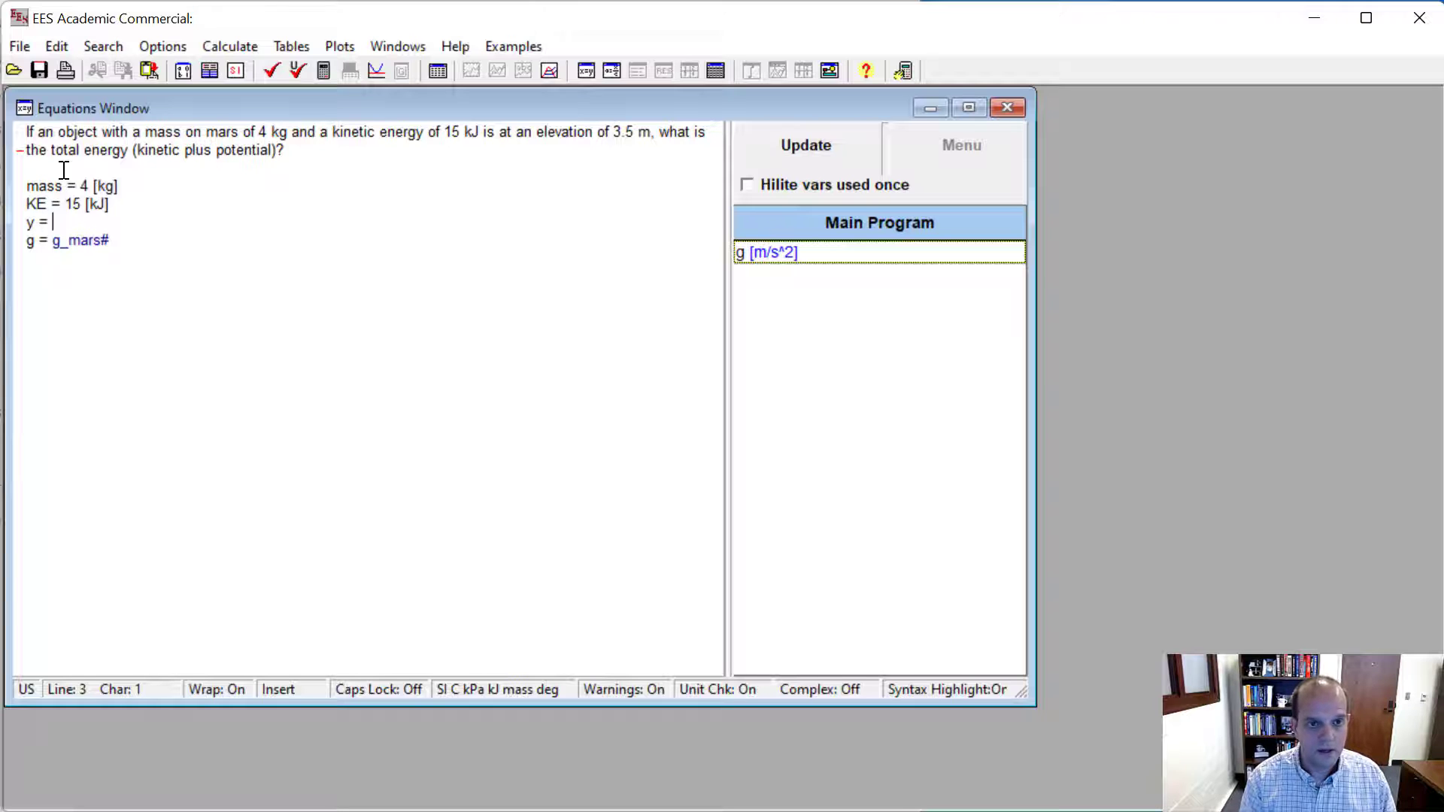
text(3.5 [m])
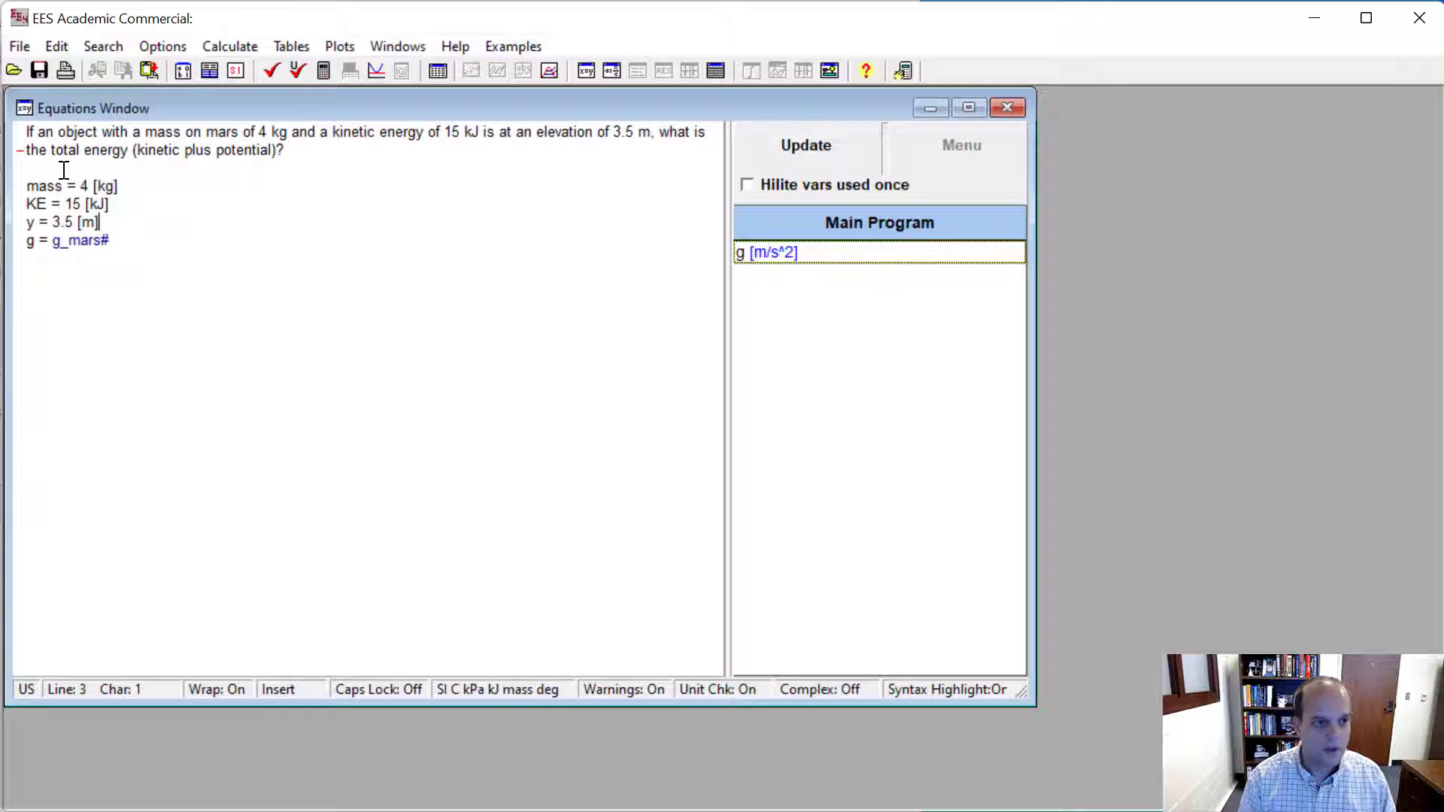
- Insert a blank line between the elevation equation and g = g_mars#, and review the requested kinetic plus potential energy
key(Return)
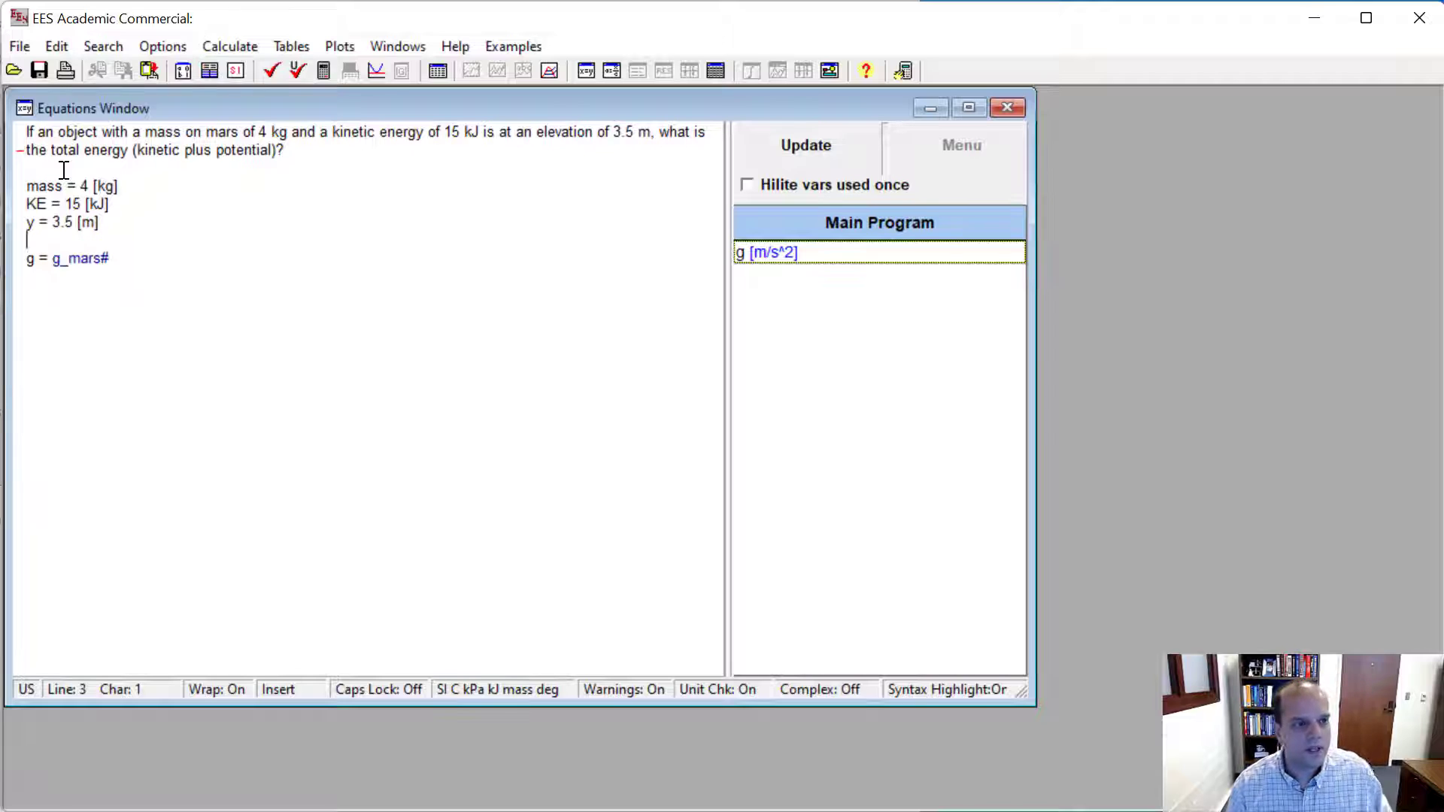
click(135, 187)
click(179, 153)
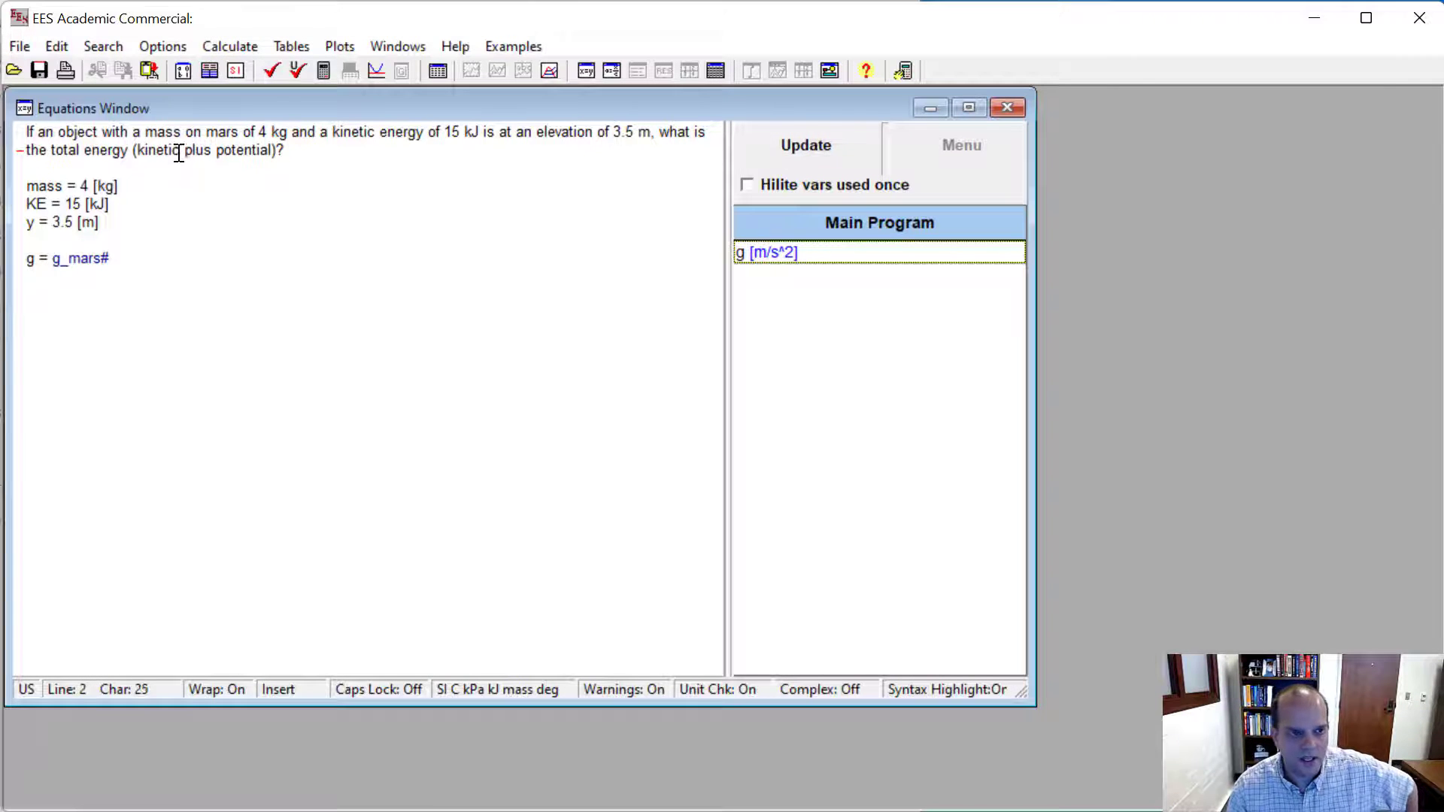
click(213, 153)
click(135, 244)
click(123, 258)
click(118, 227)
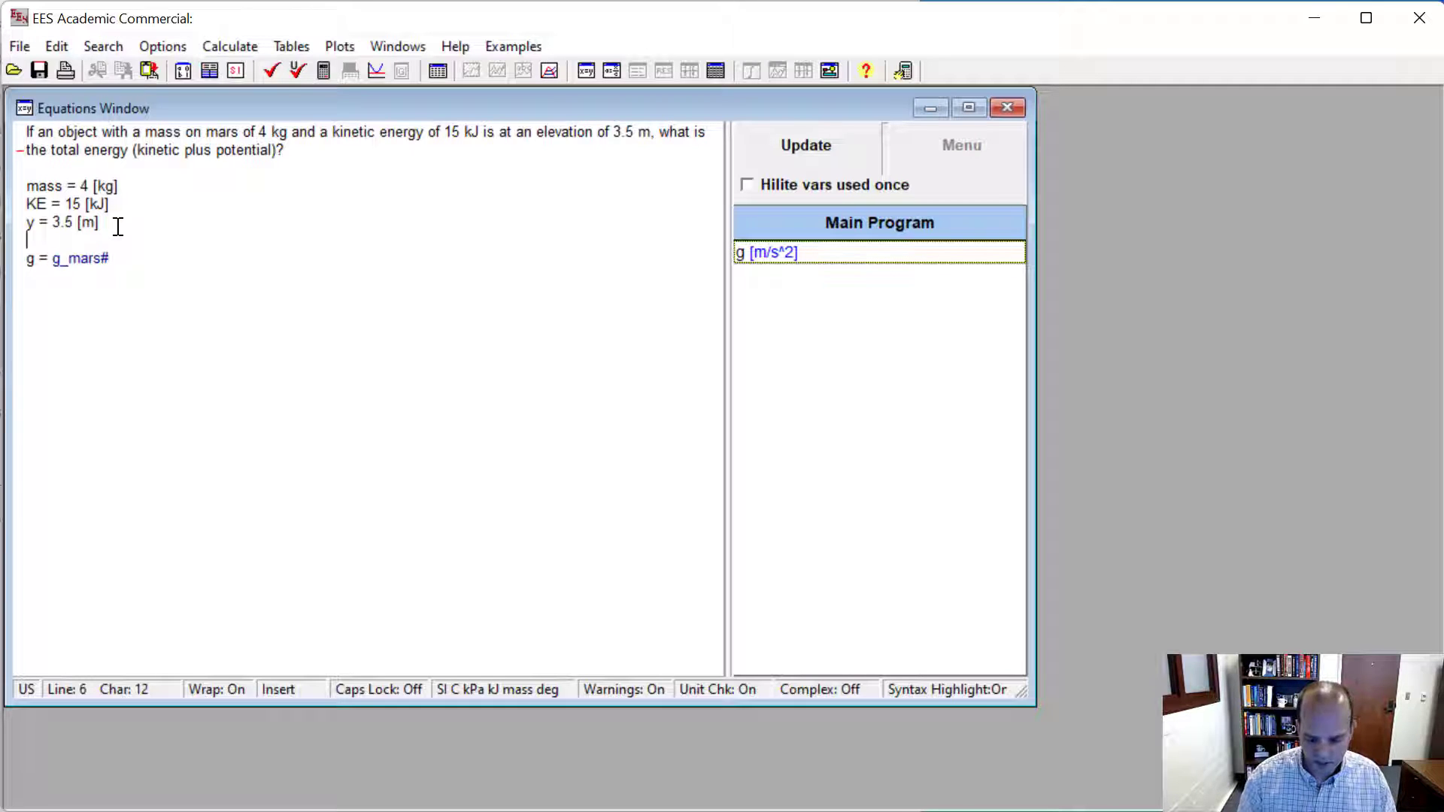
- Add the potential energy equation PE = mass*g*y below the g equation and try to solve the equation set
click(139, 254)
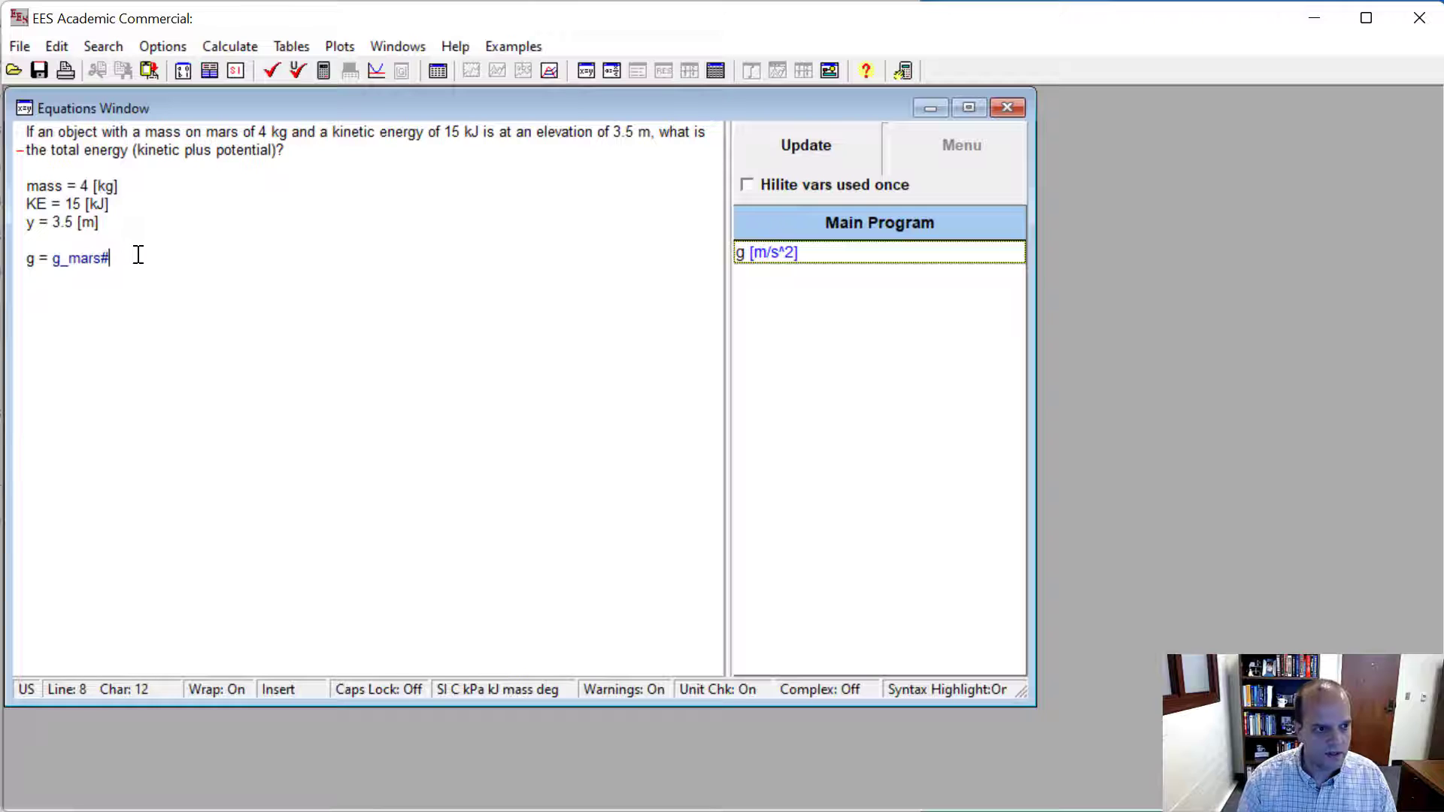
key(Return)
text(PE = )
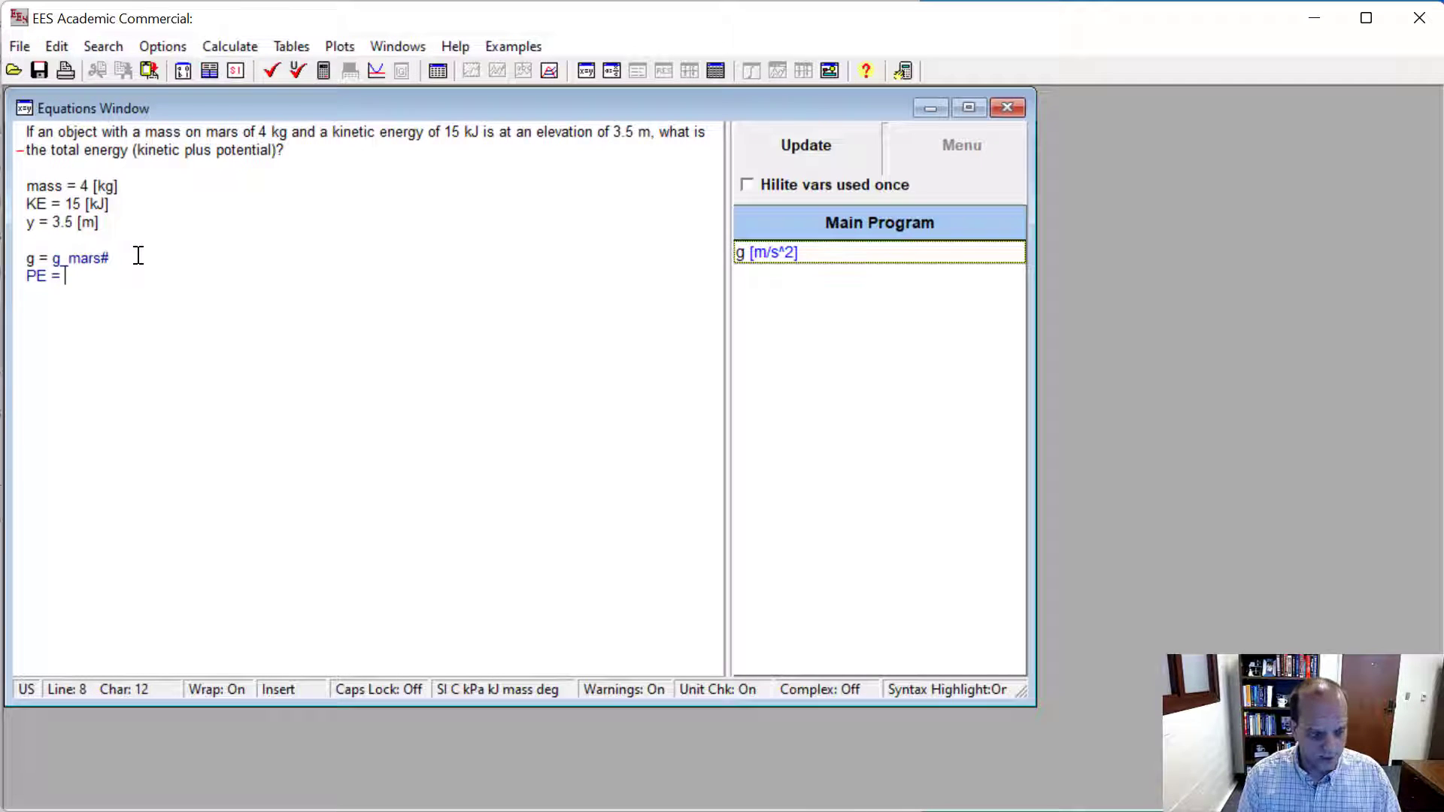
text(mass*g)
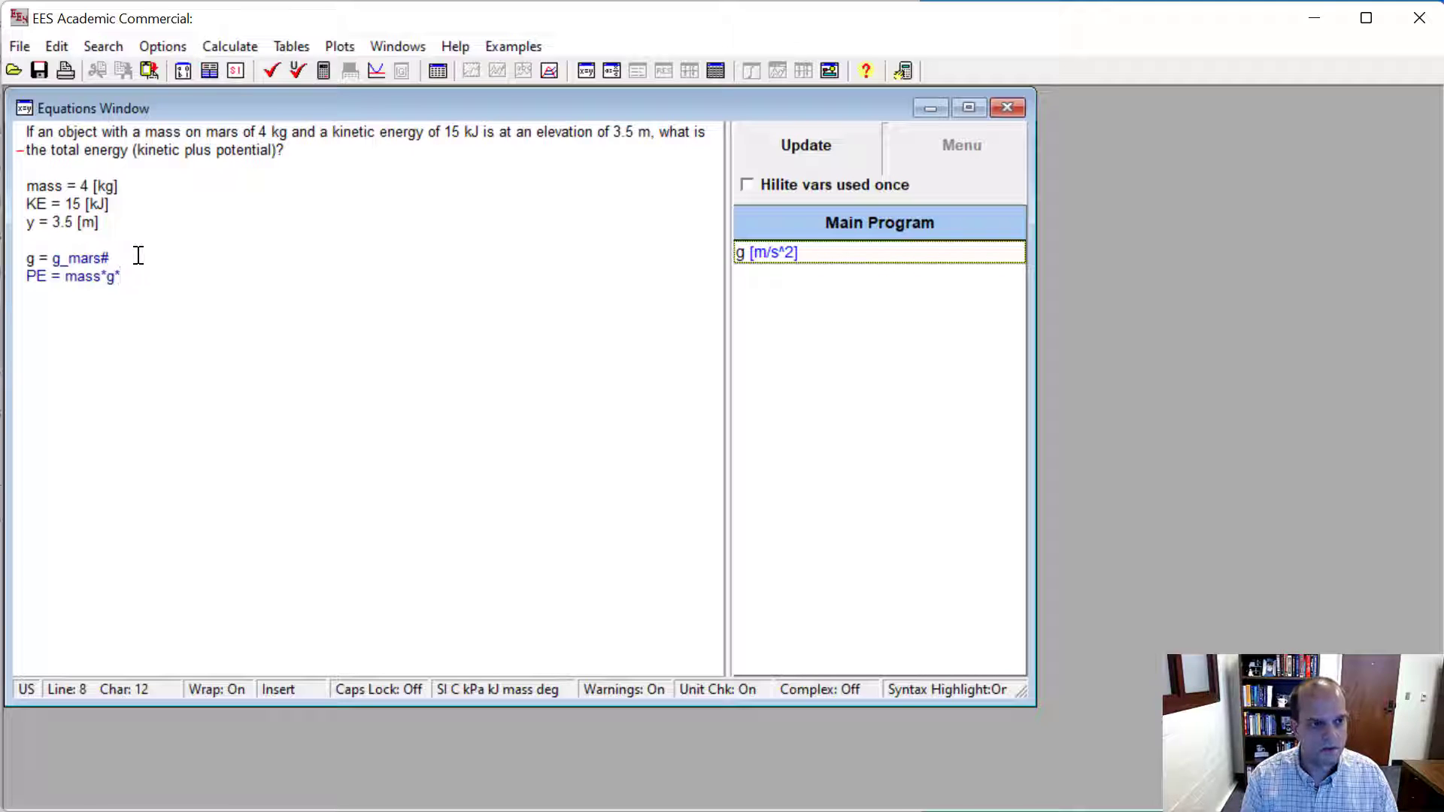
text(*y)
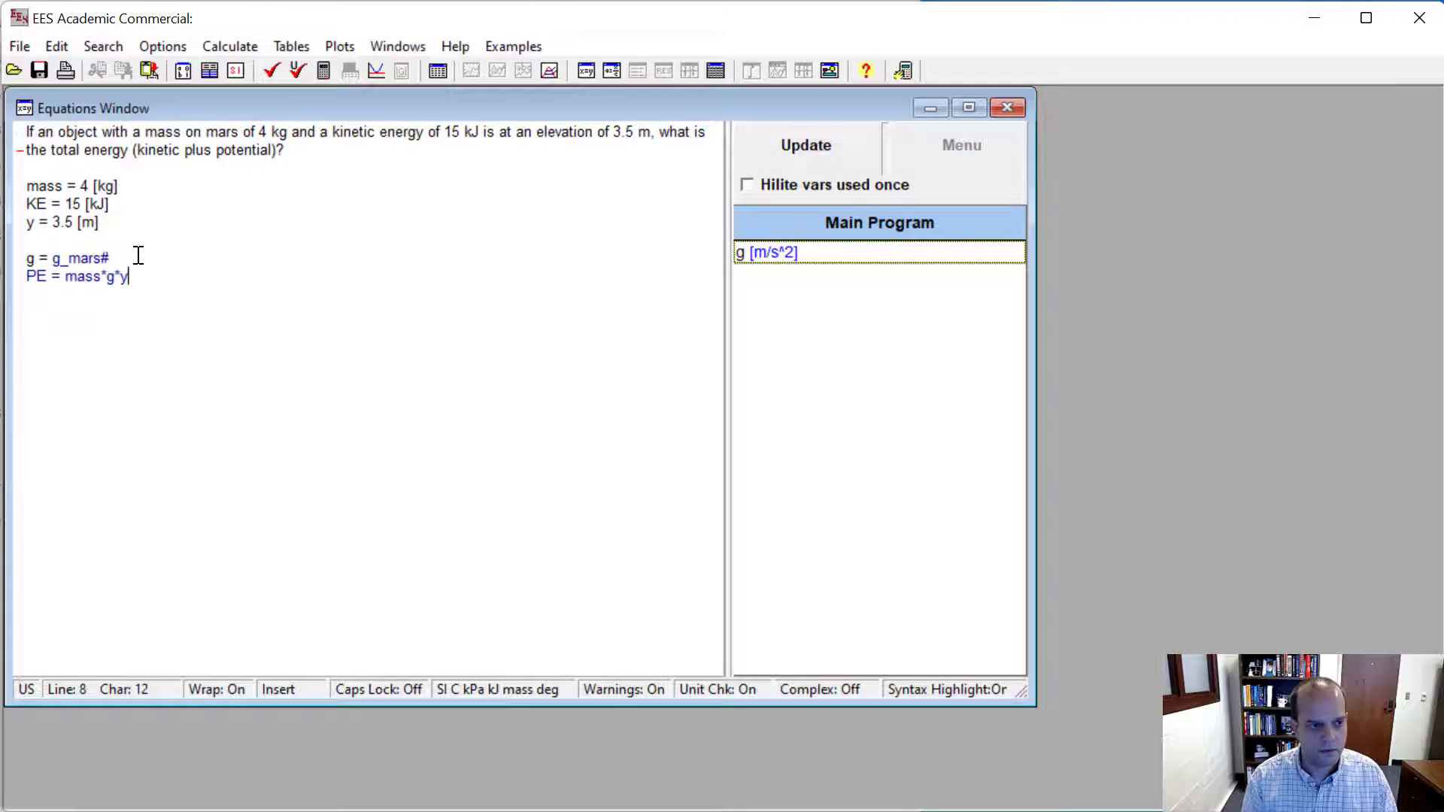
click(325, 70)
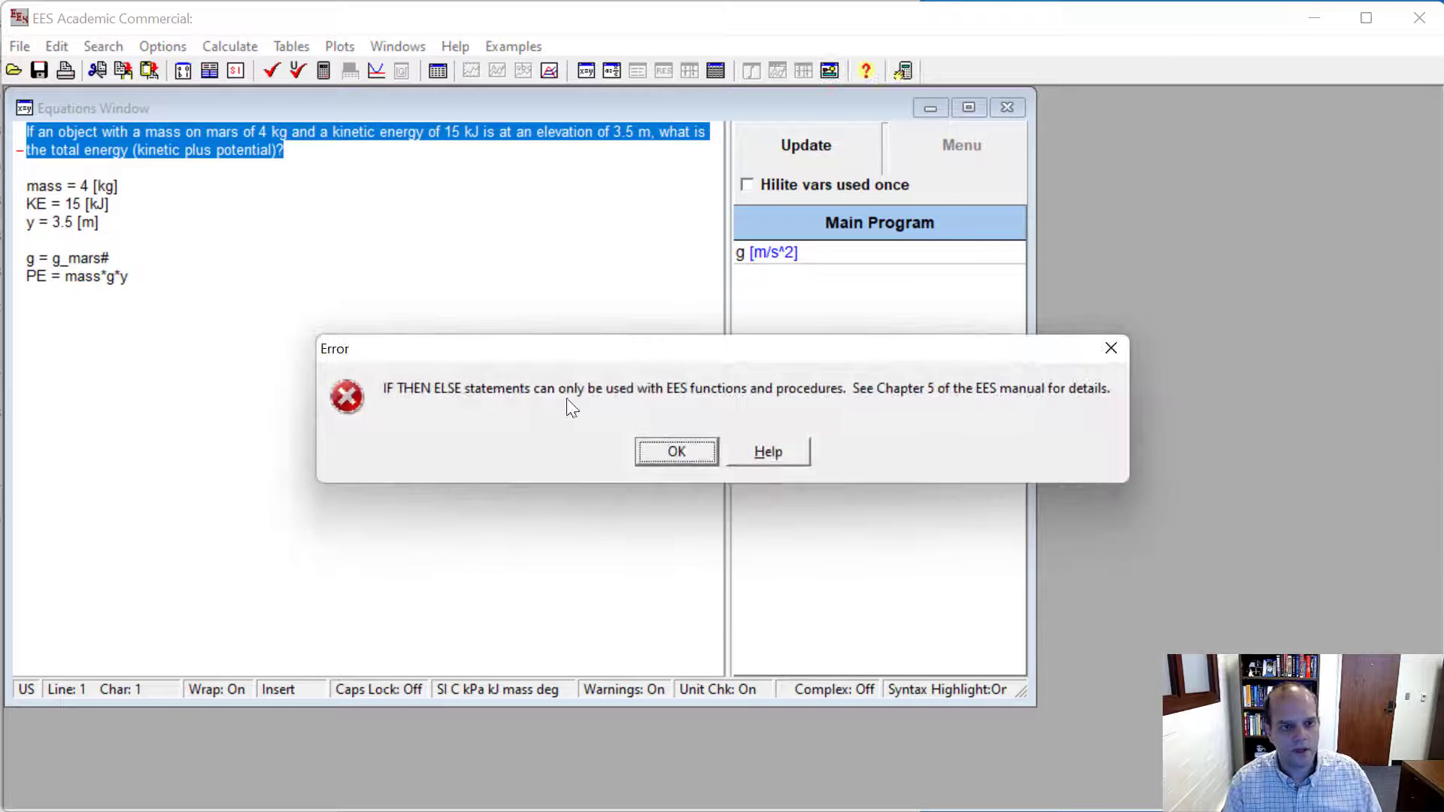
click(686, 449)
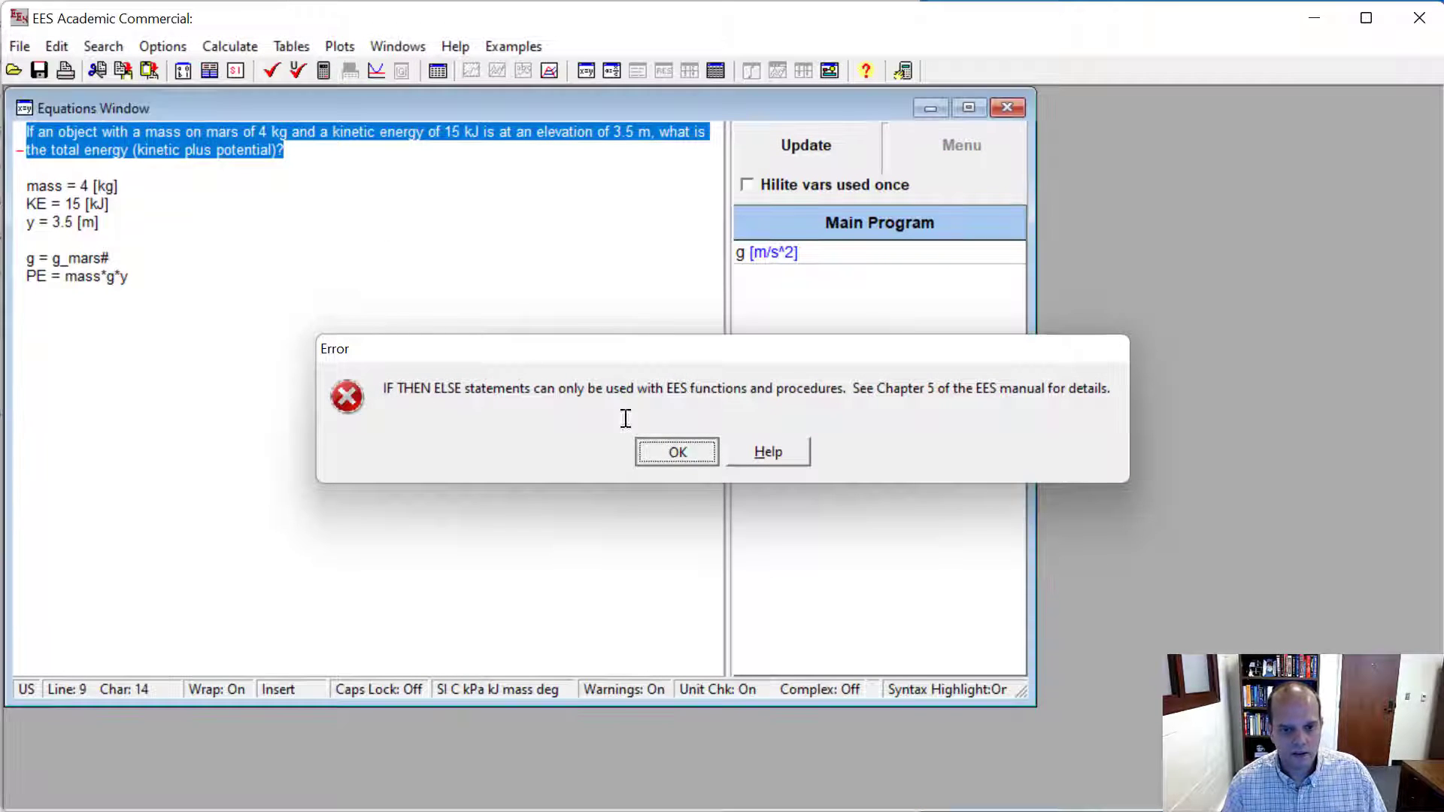
- Enclose the whole problem statement in double quotation marks as a comment and solve the equations
click(27, 132)
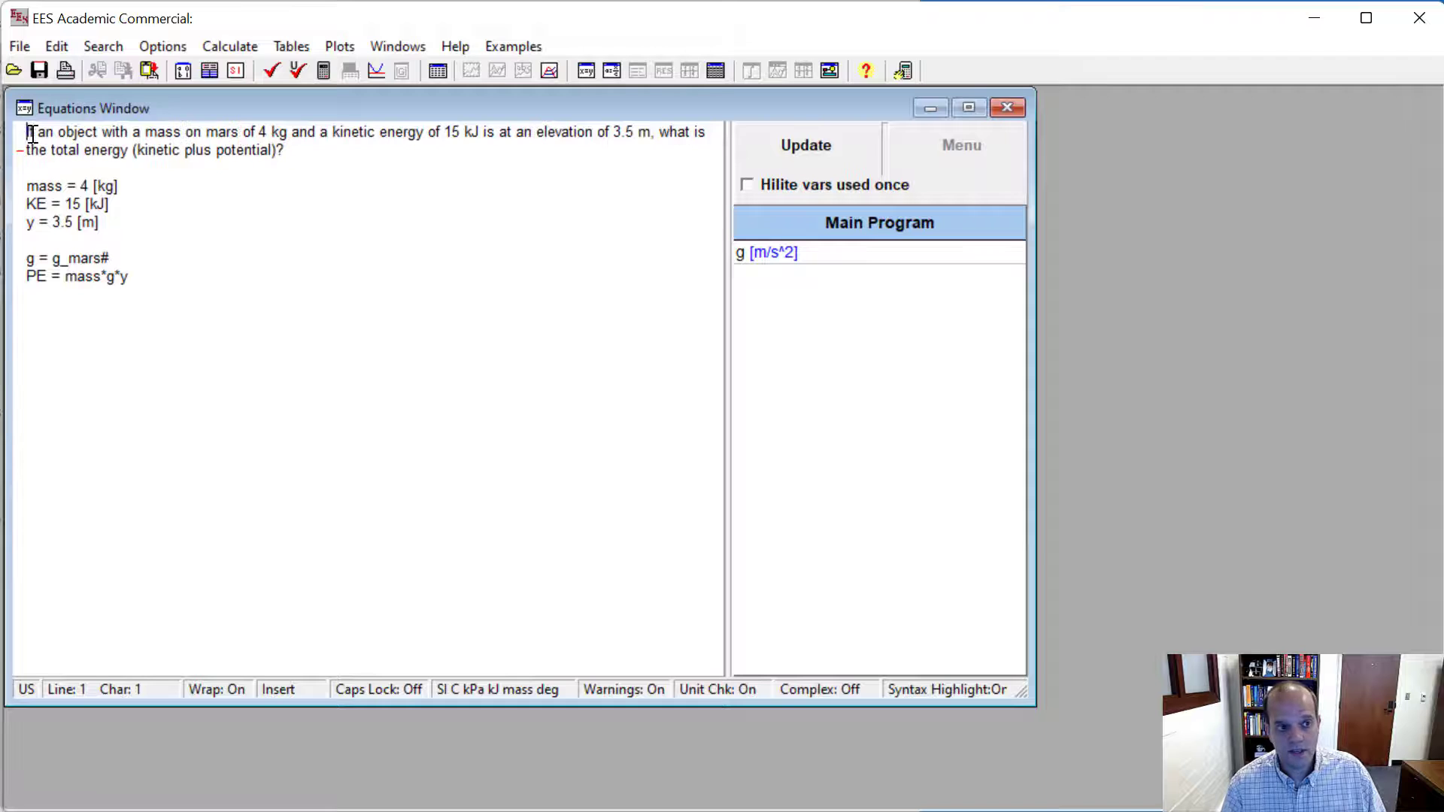
click(88, 135)
click(364, 147)
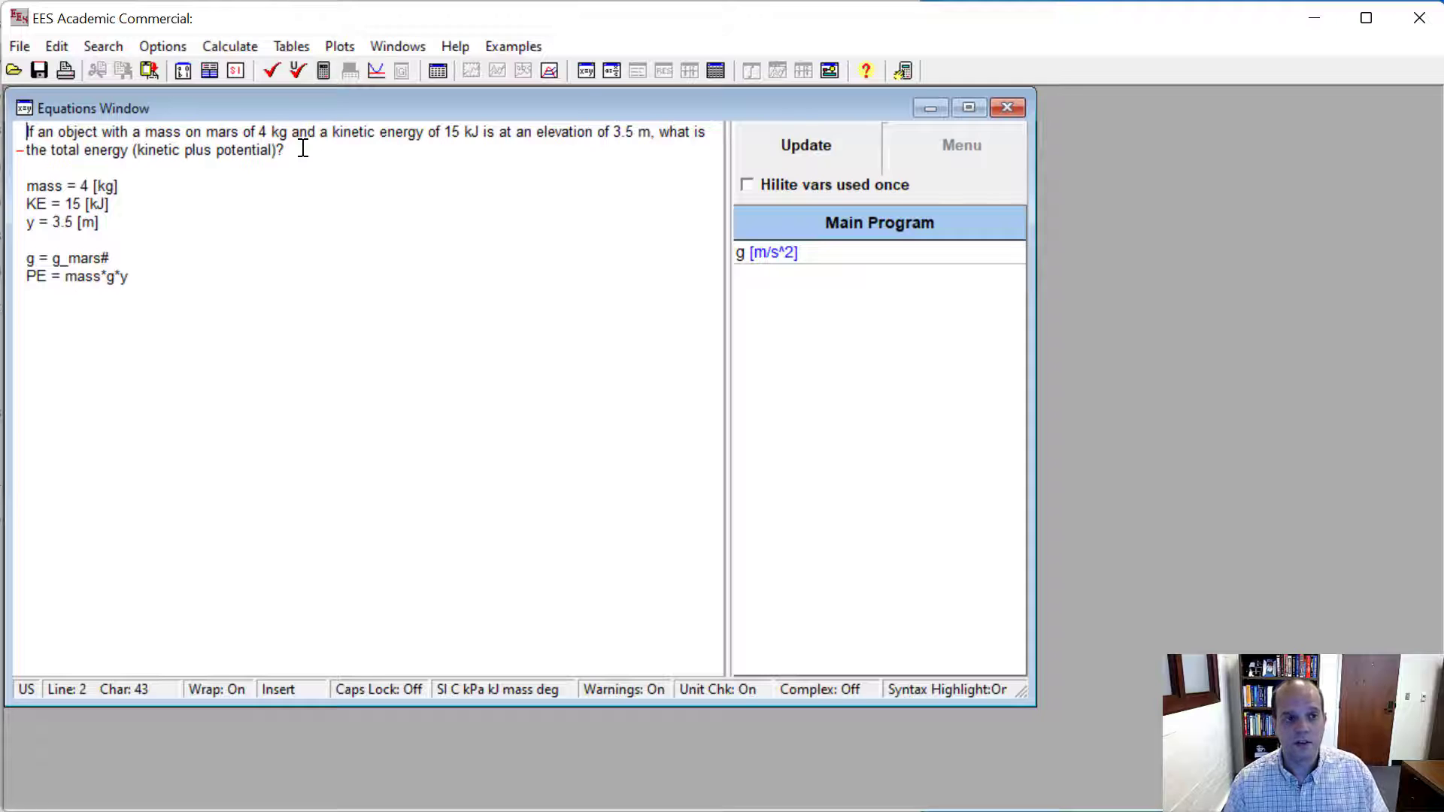
click(279, 160)
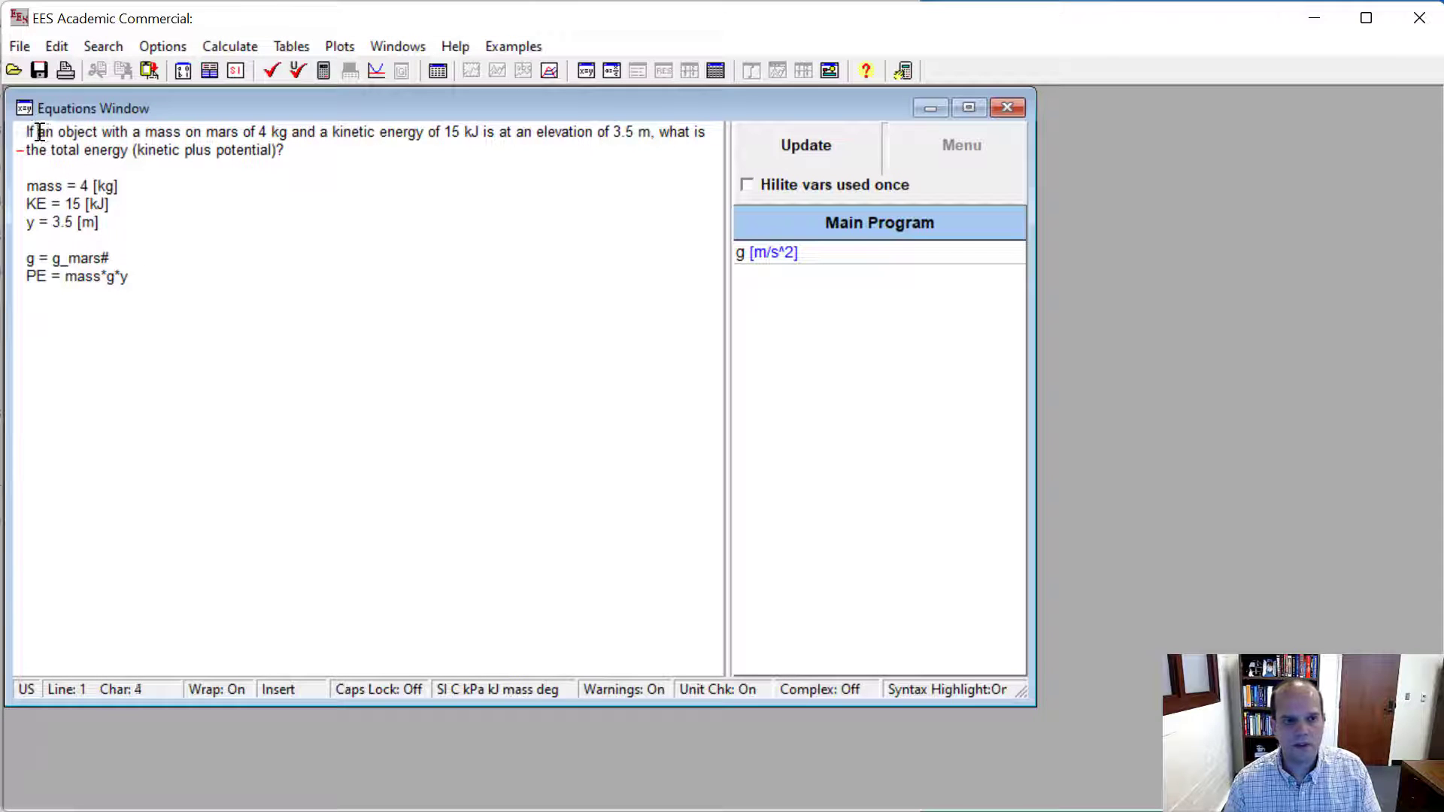
drag(36, 133, 310, 169)
click(300, 156)
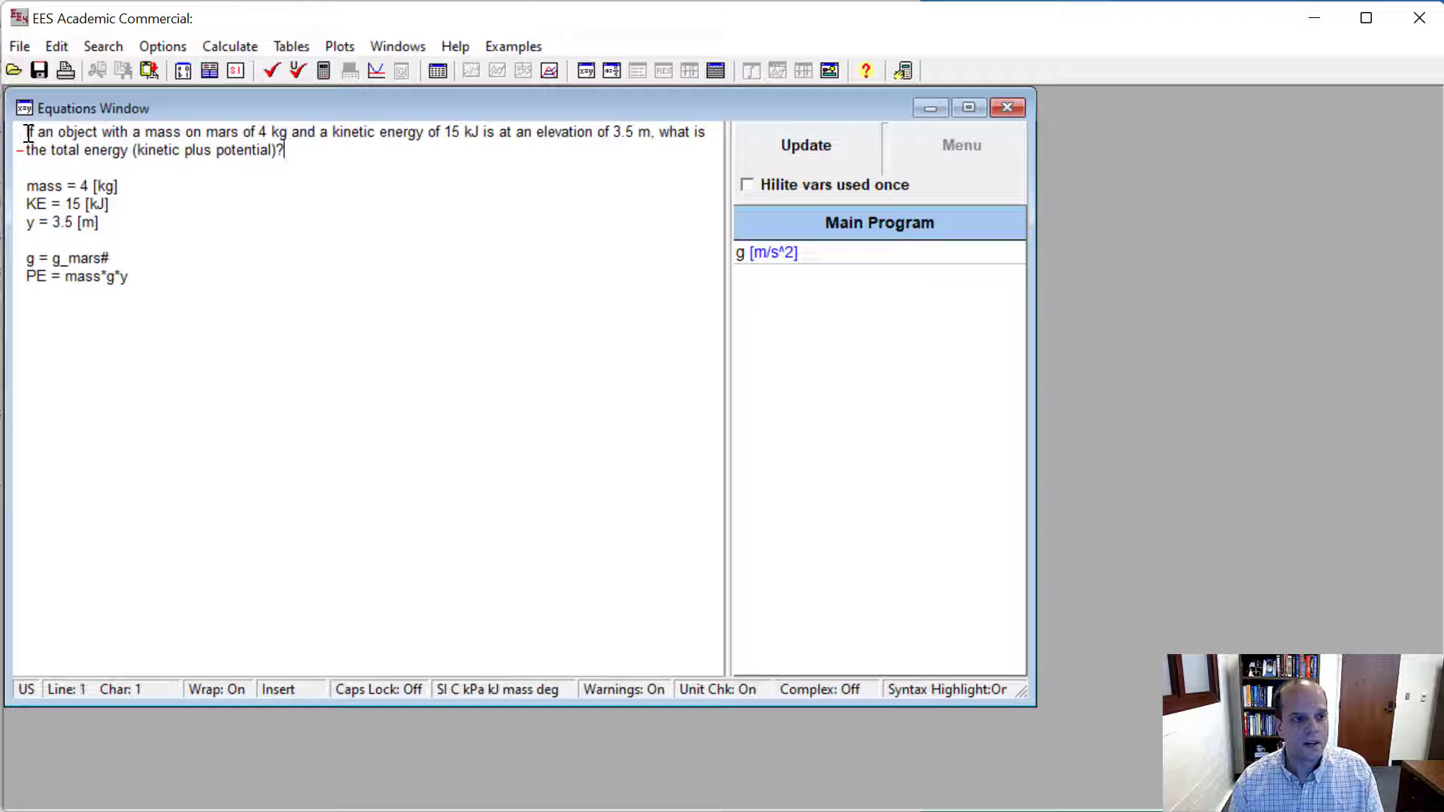
click(27, 132)
text(")
click(300, 149)
text(")
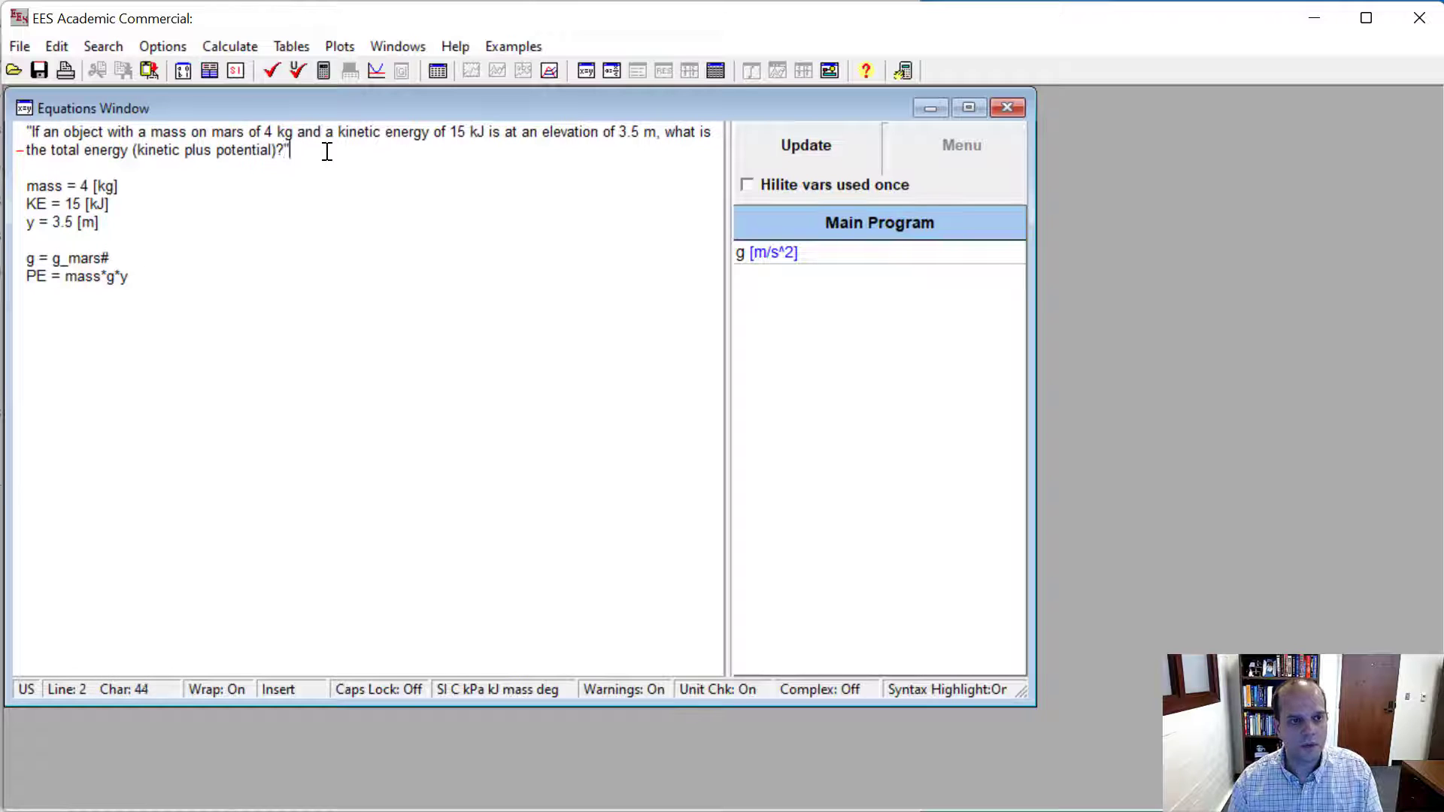
key(F2)
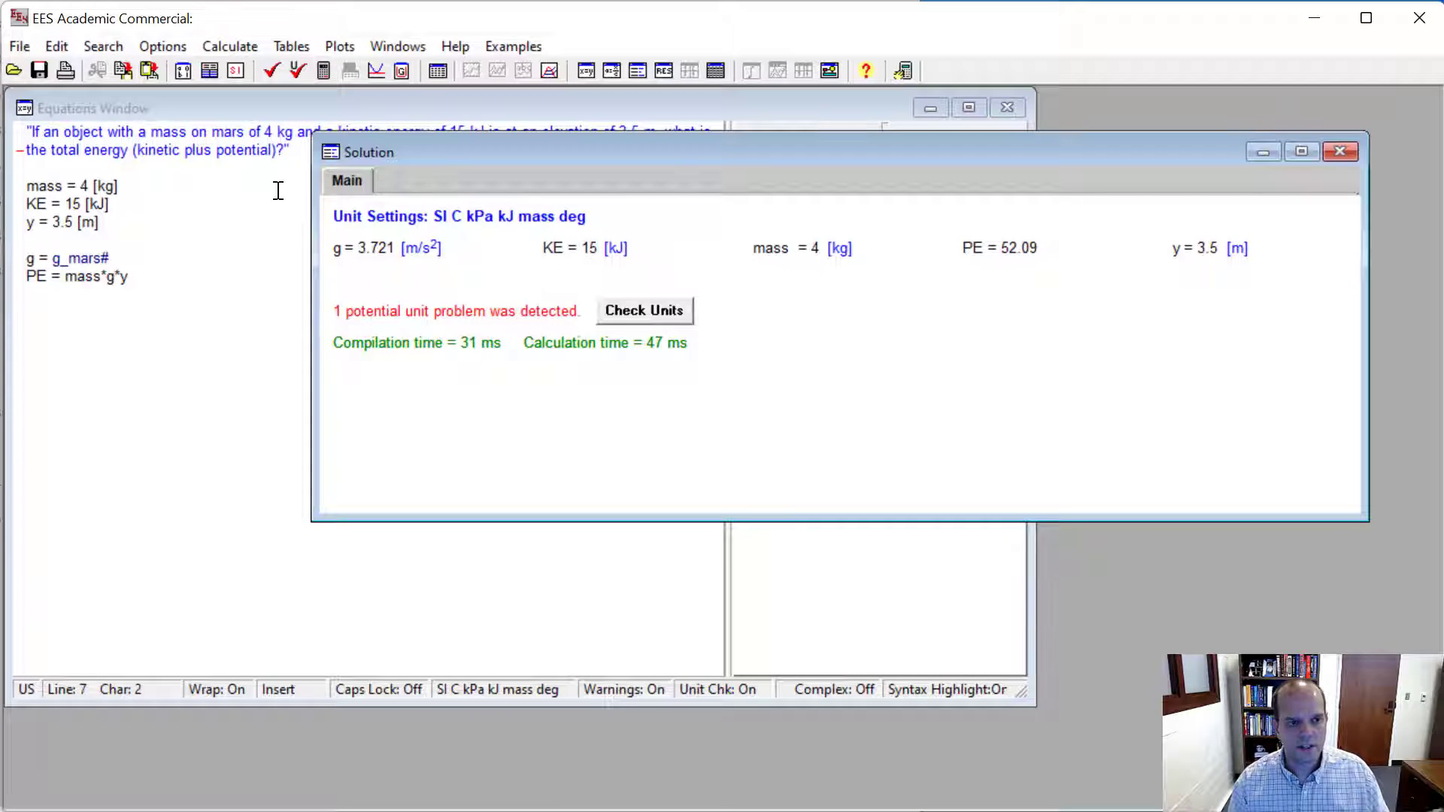
- Review the solution against the equations and set the units of PE to J
click(221, 152)
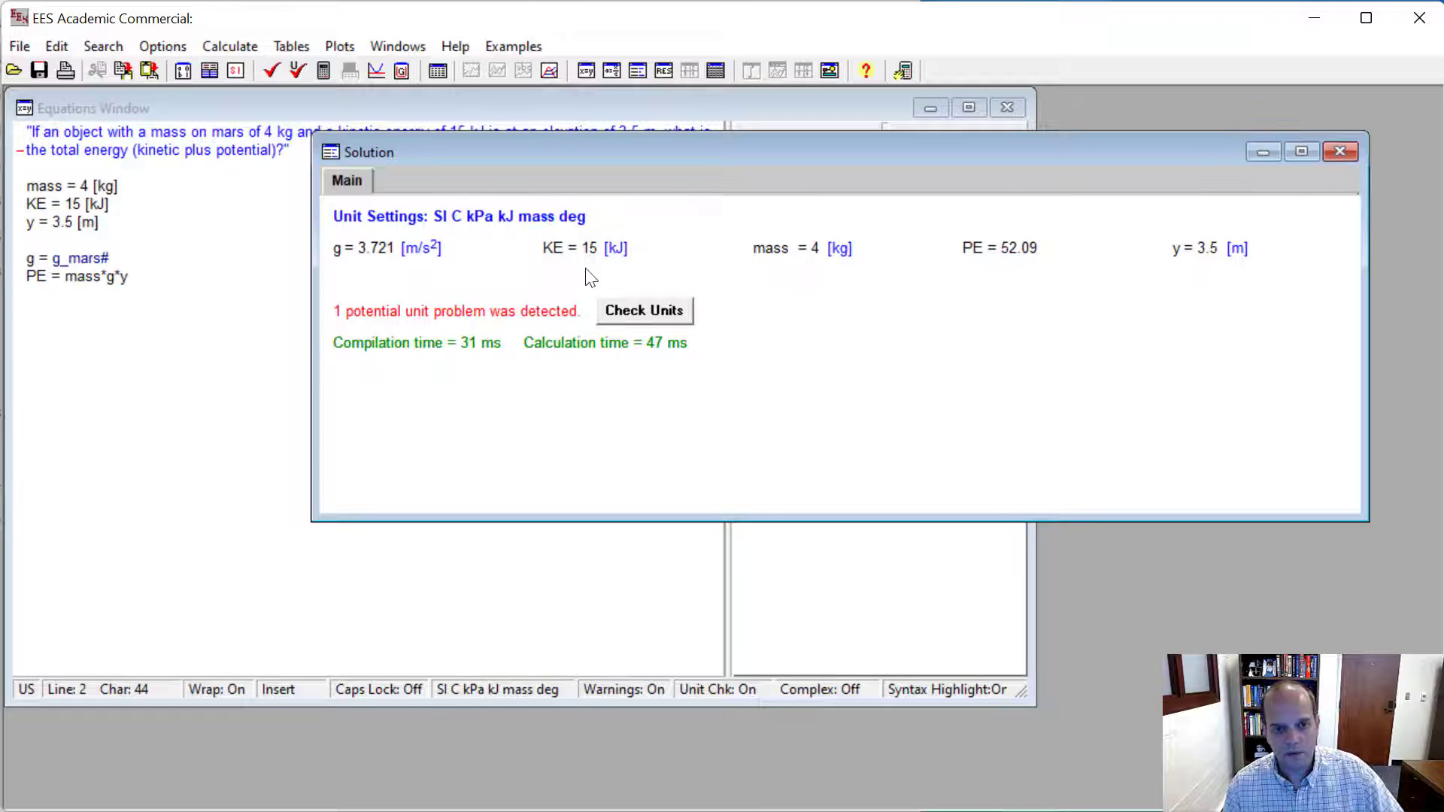
click(1018, 250)
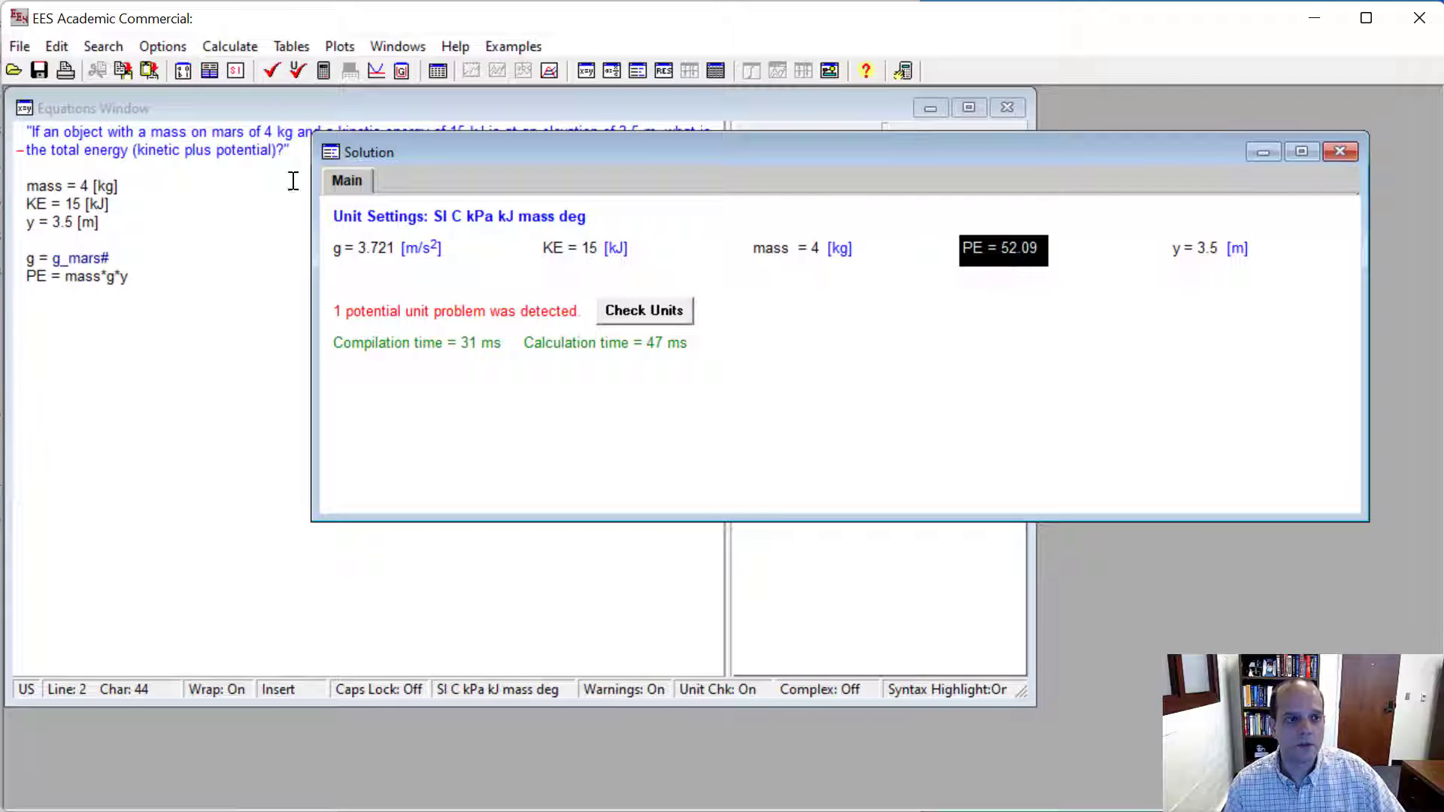
click(105, 237)
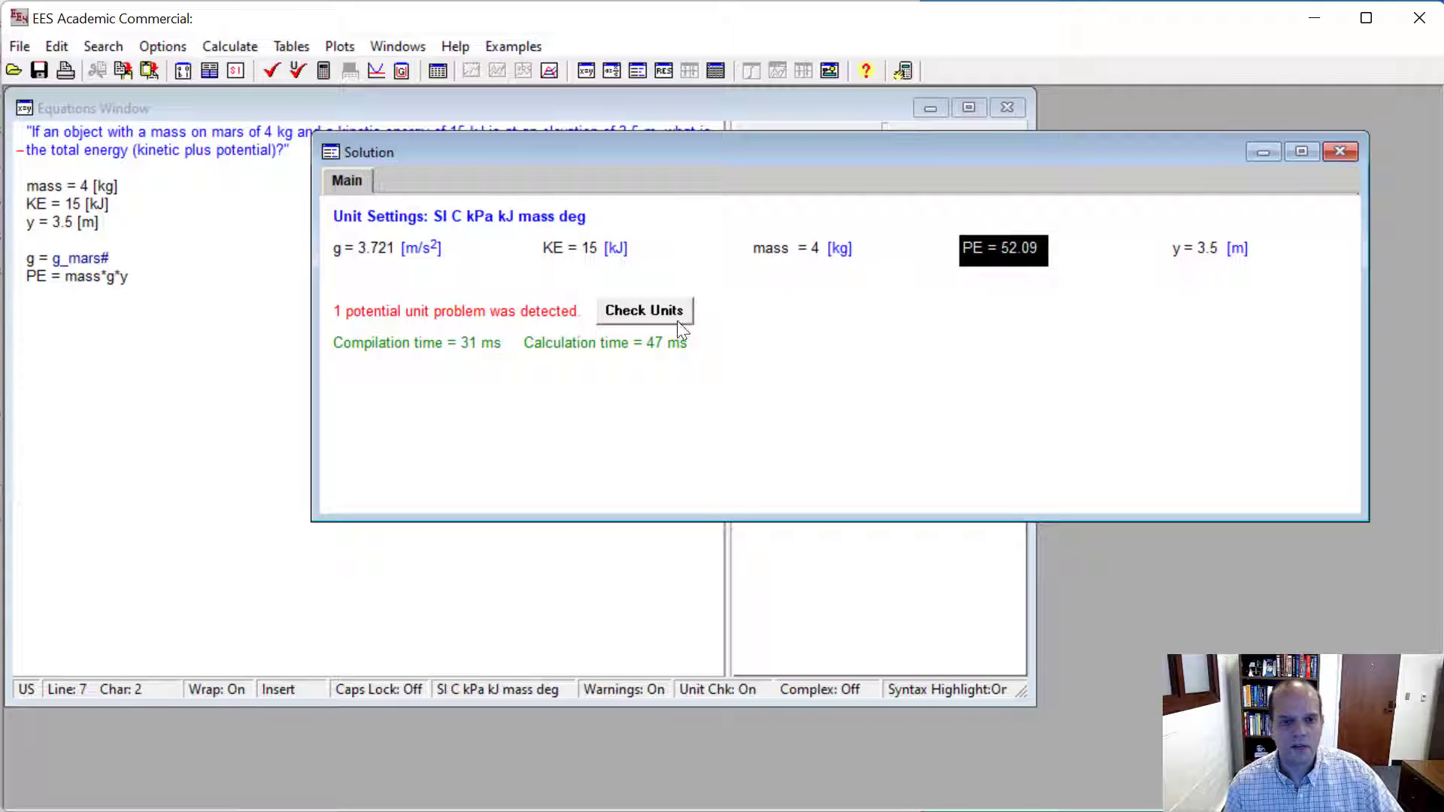
click(128, 262)
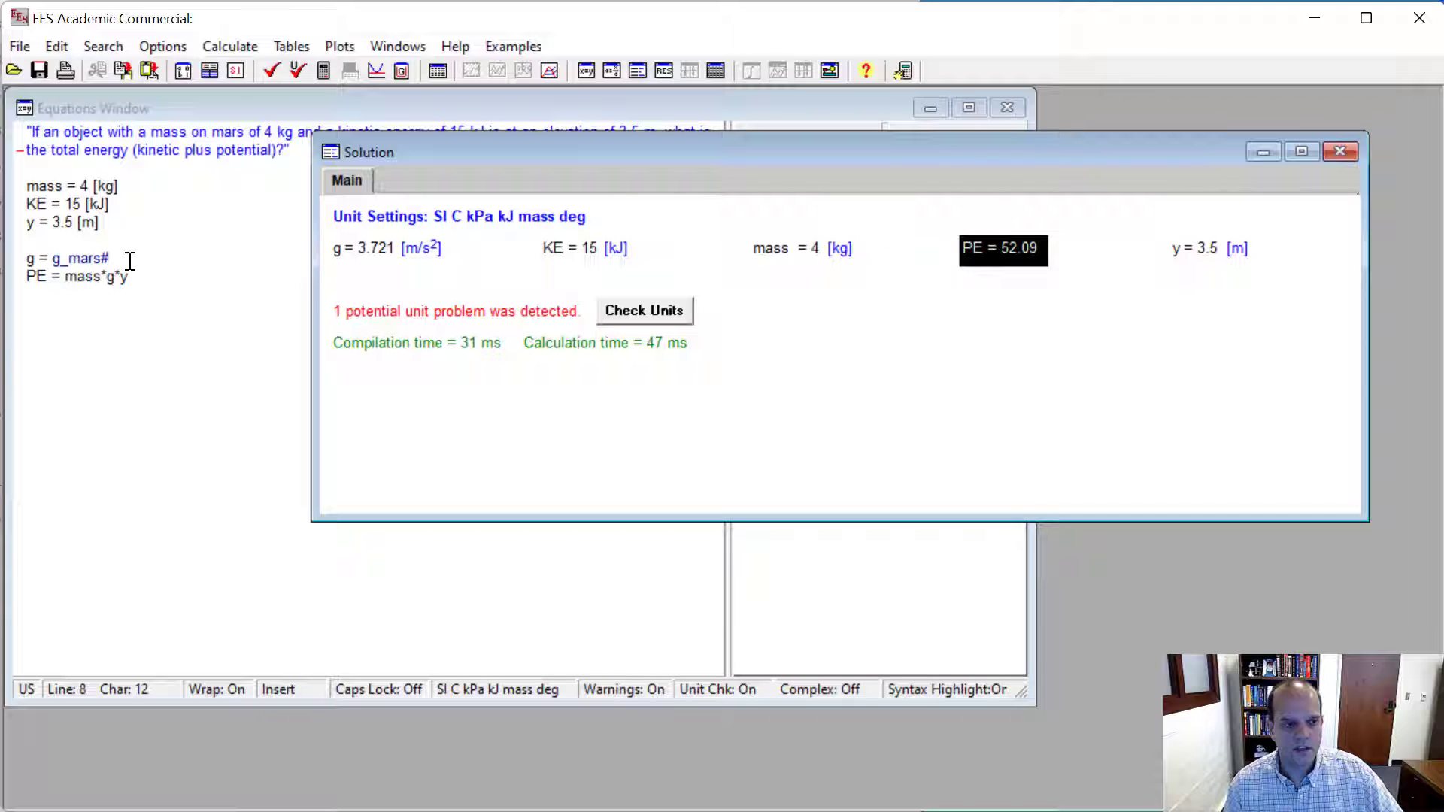
click(79, 277)
click(162, 278)
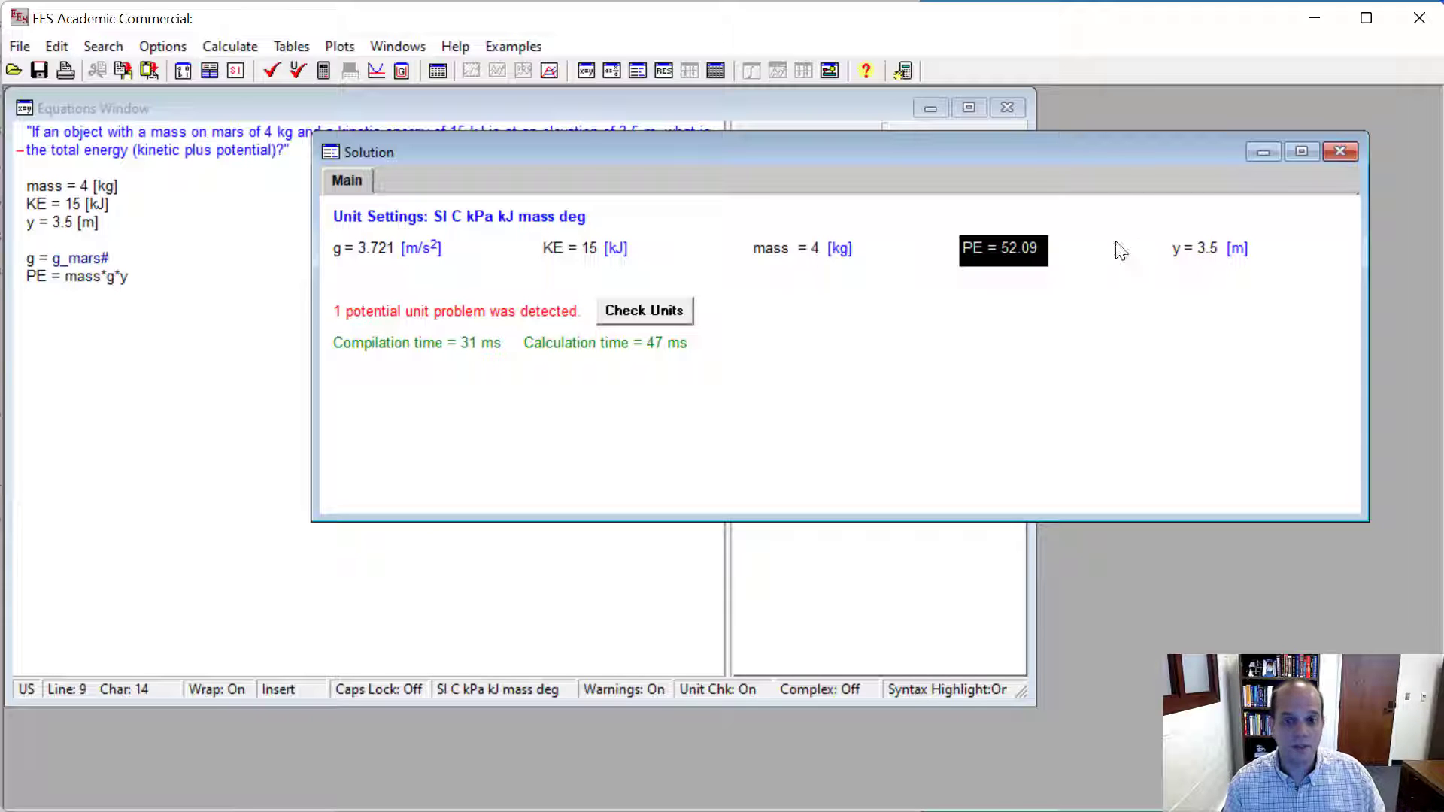
double_click(1010, 254)
text(J)
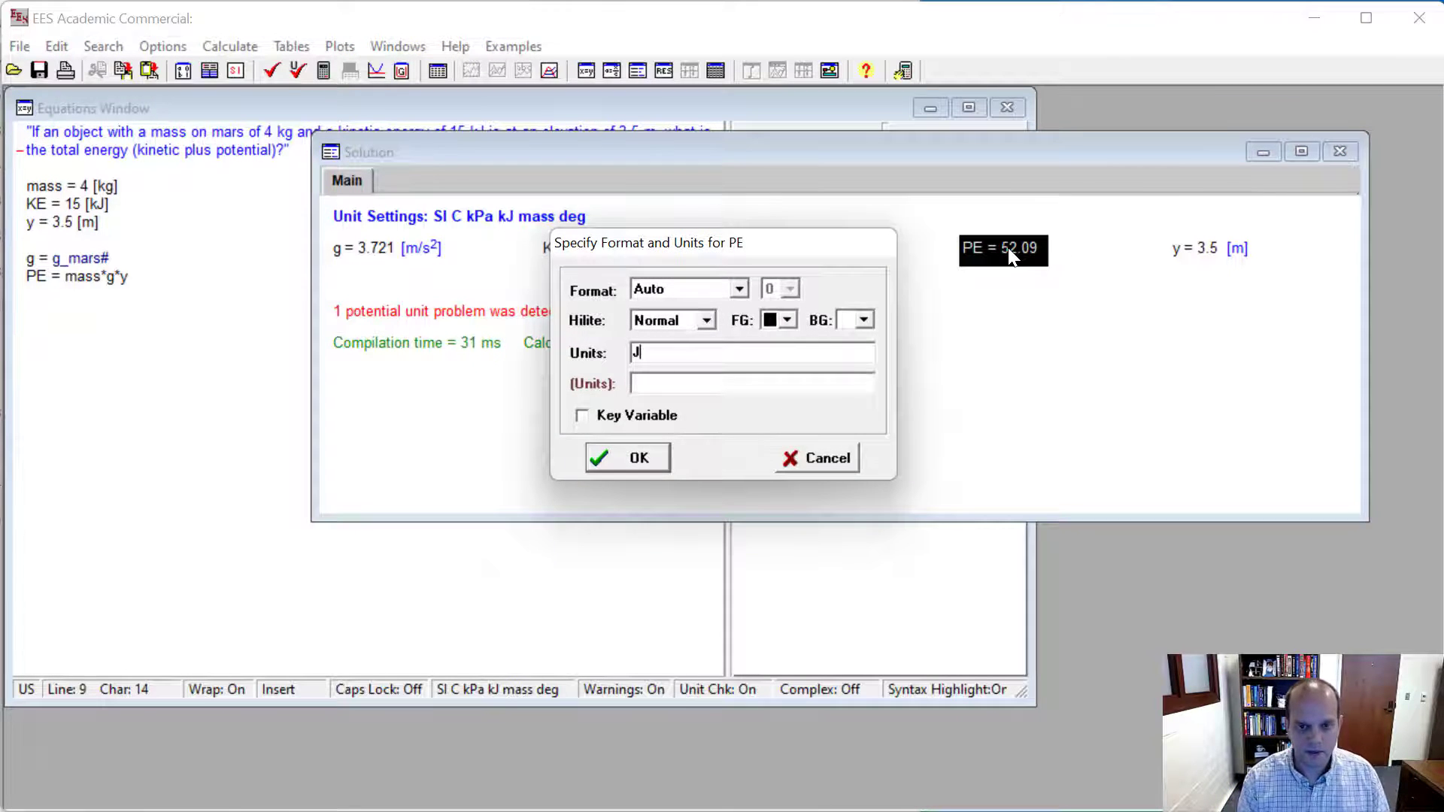
key(Return)
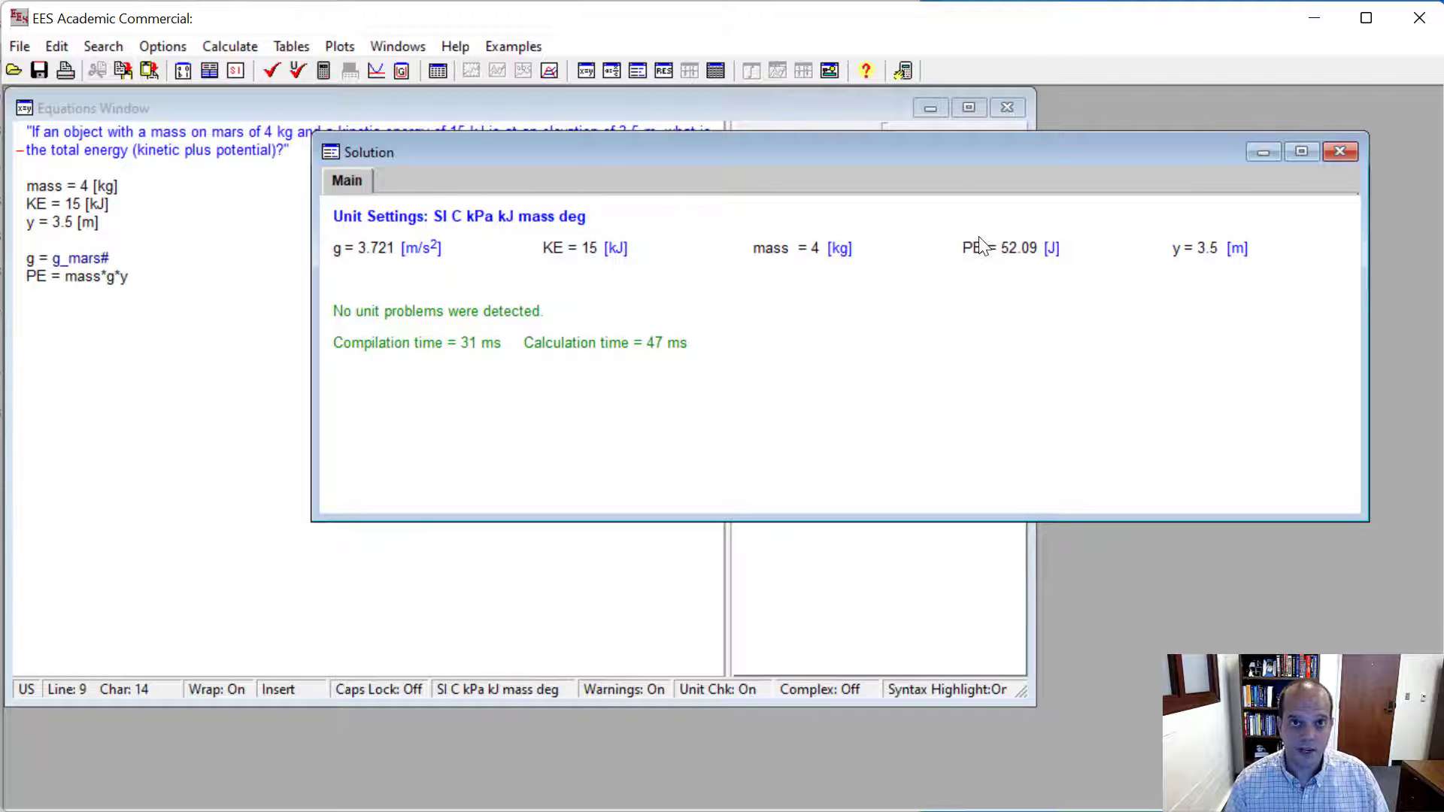
- Add the total energy equation E = PE + KE below the PE equation and solve the equations
click(276, 221)
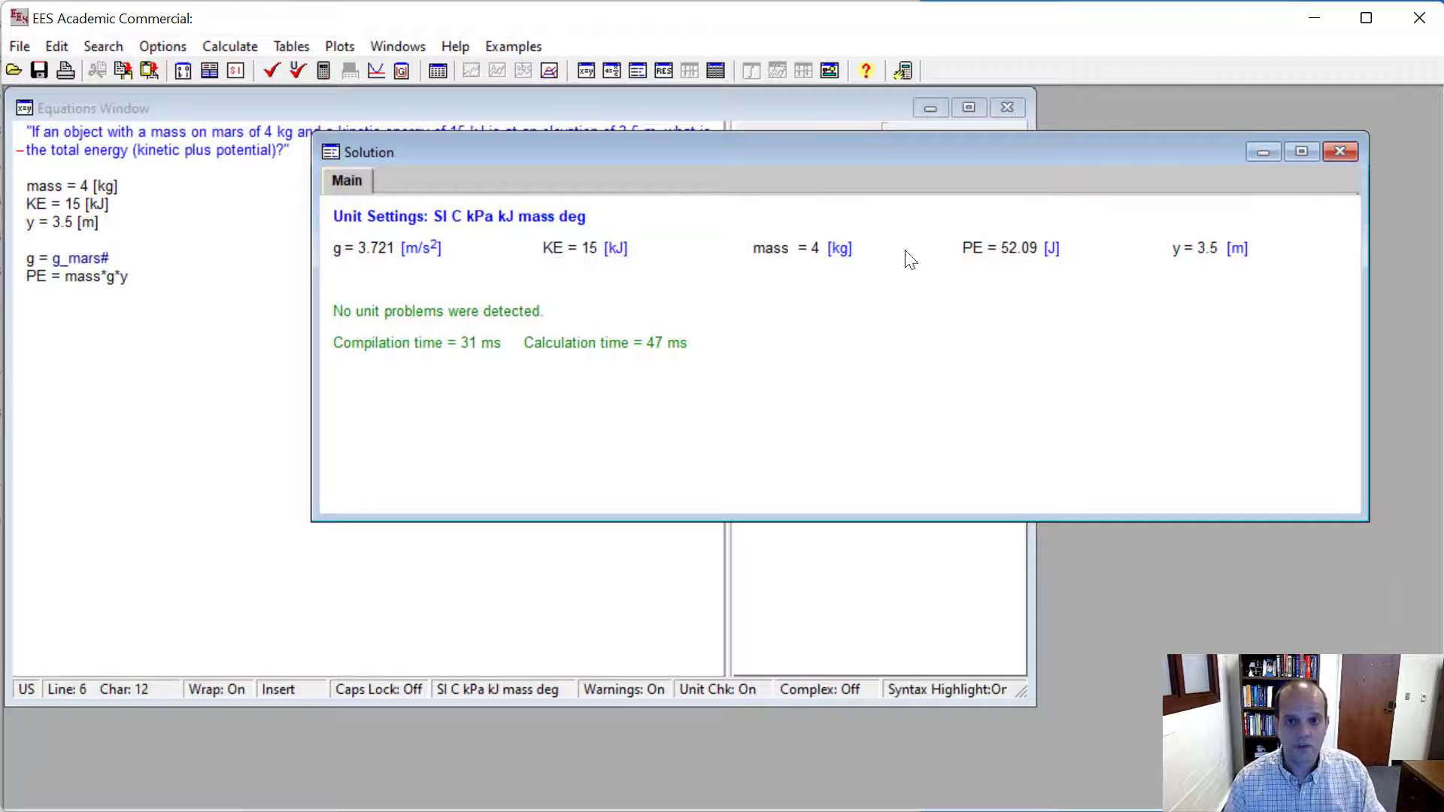
click(1000, 247)
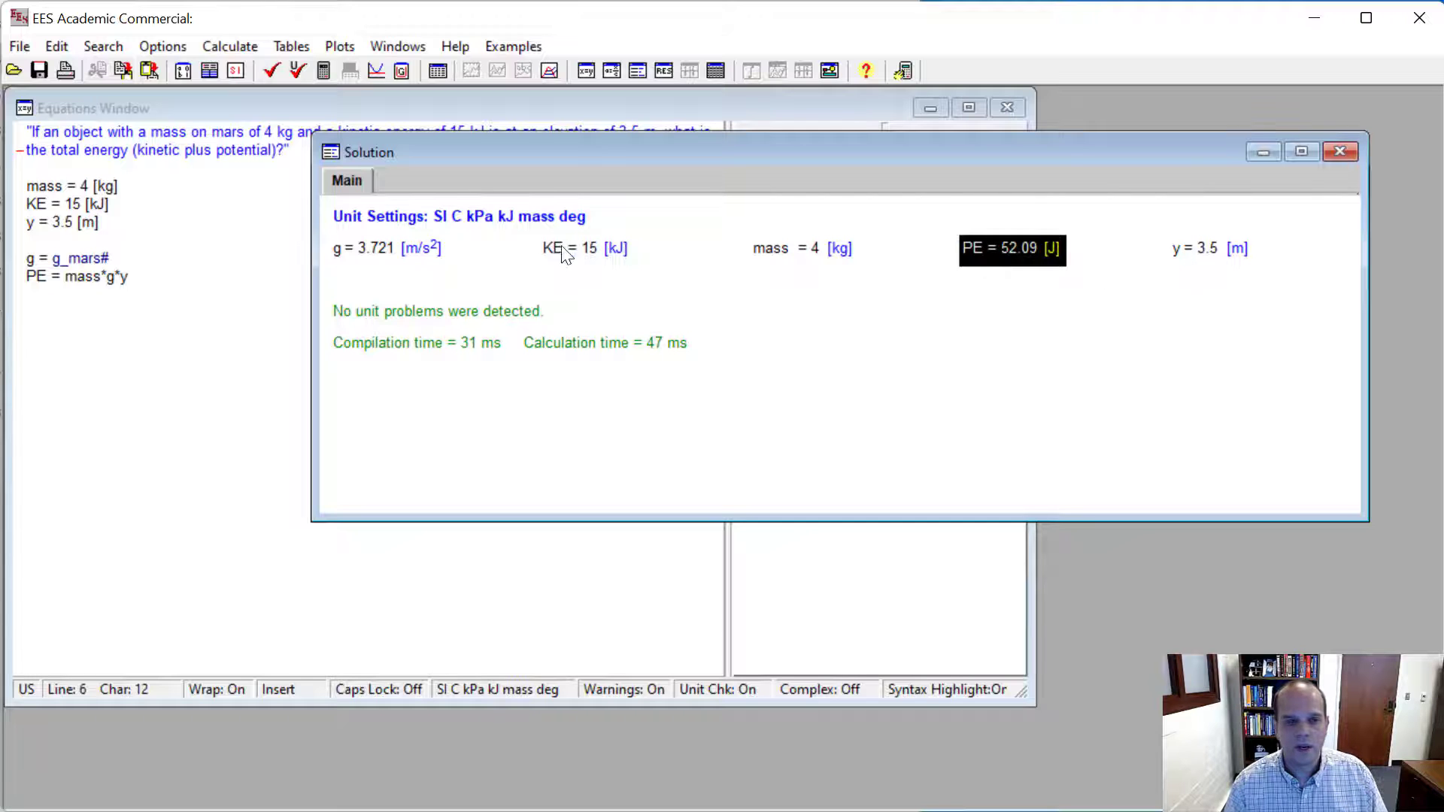
click(154, 273)
key(Return)
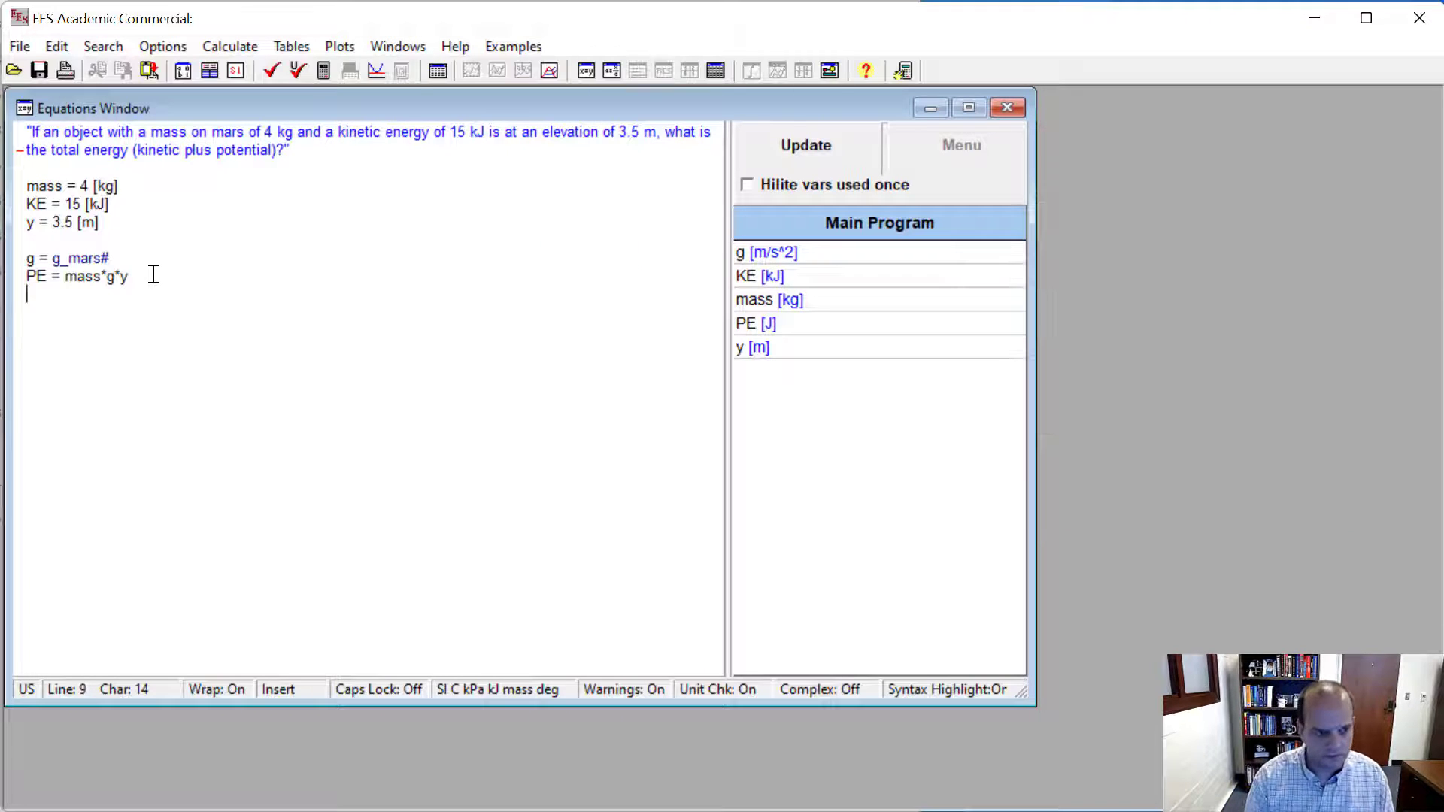
text(E =)
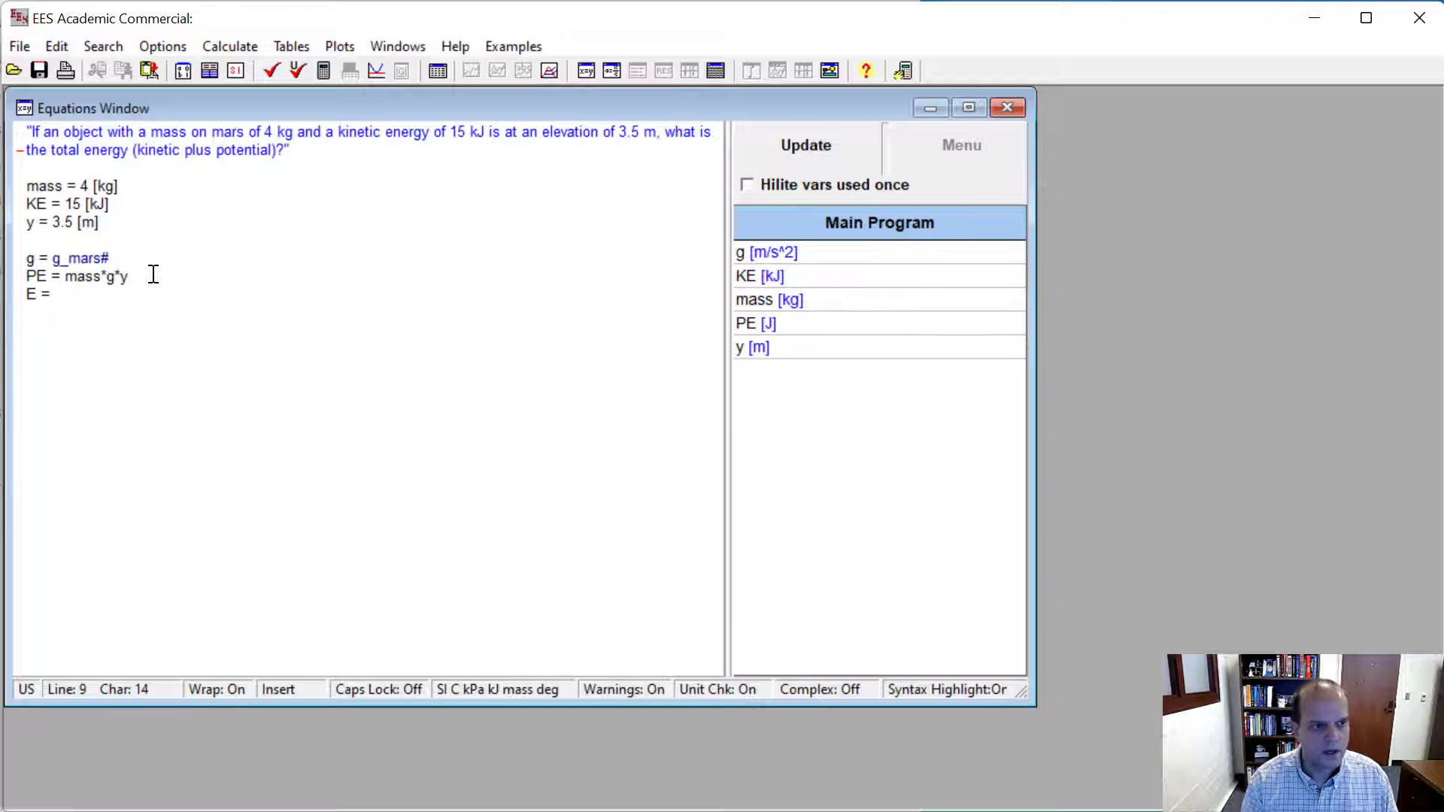
text(PE )
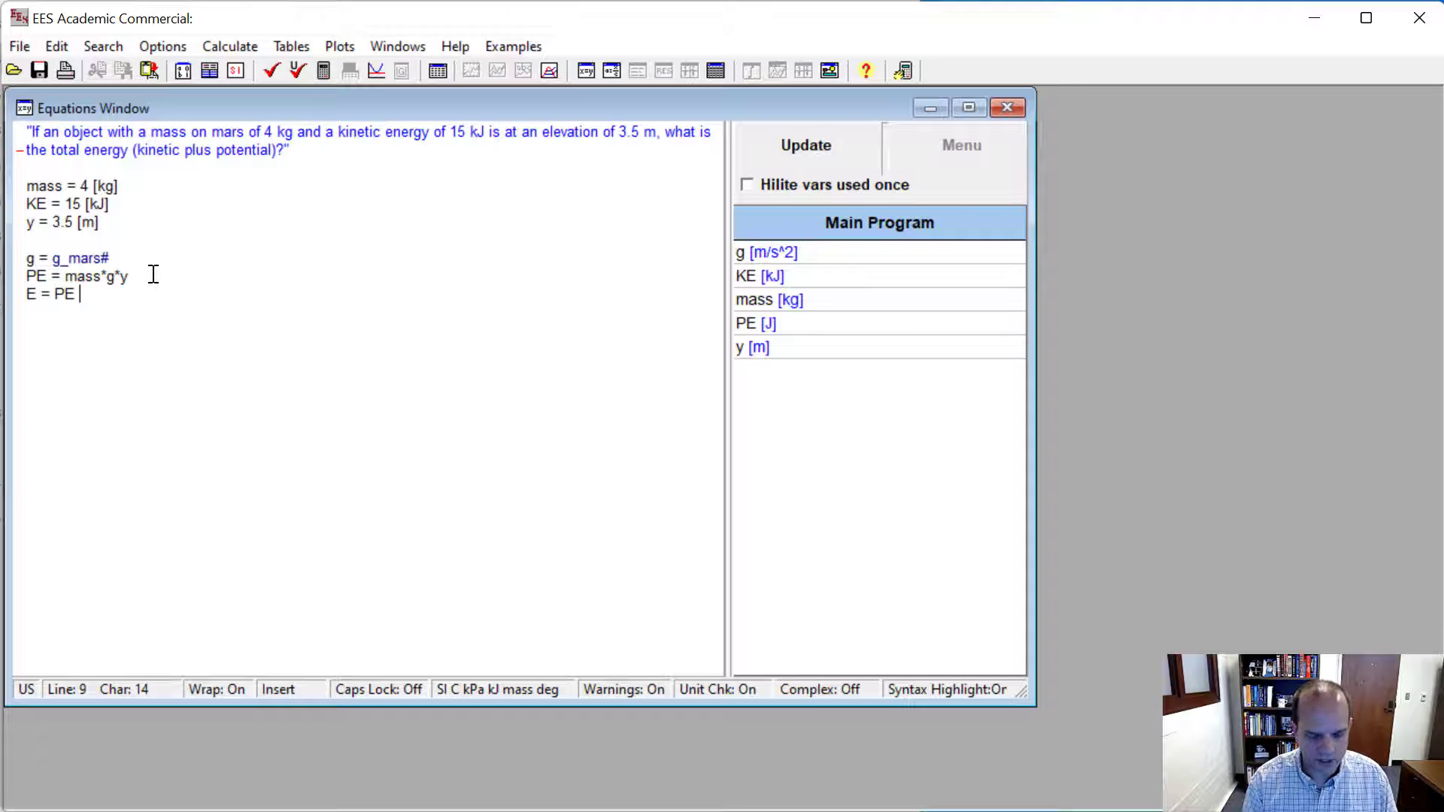
text(+ KE)
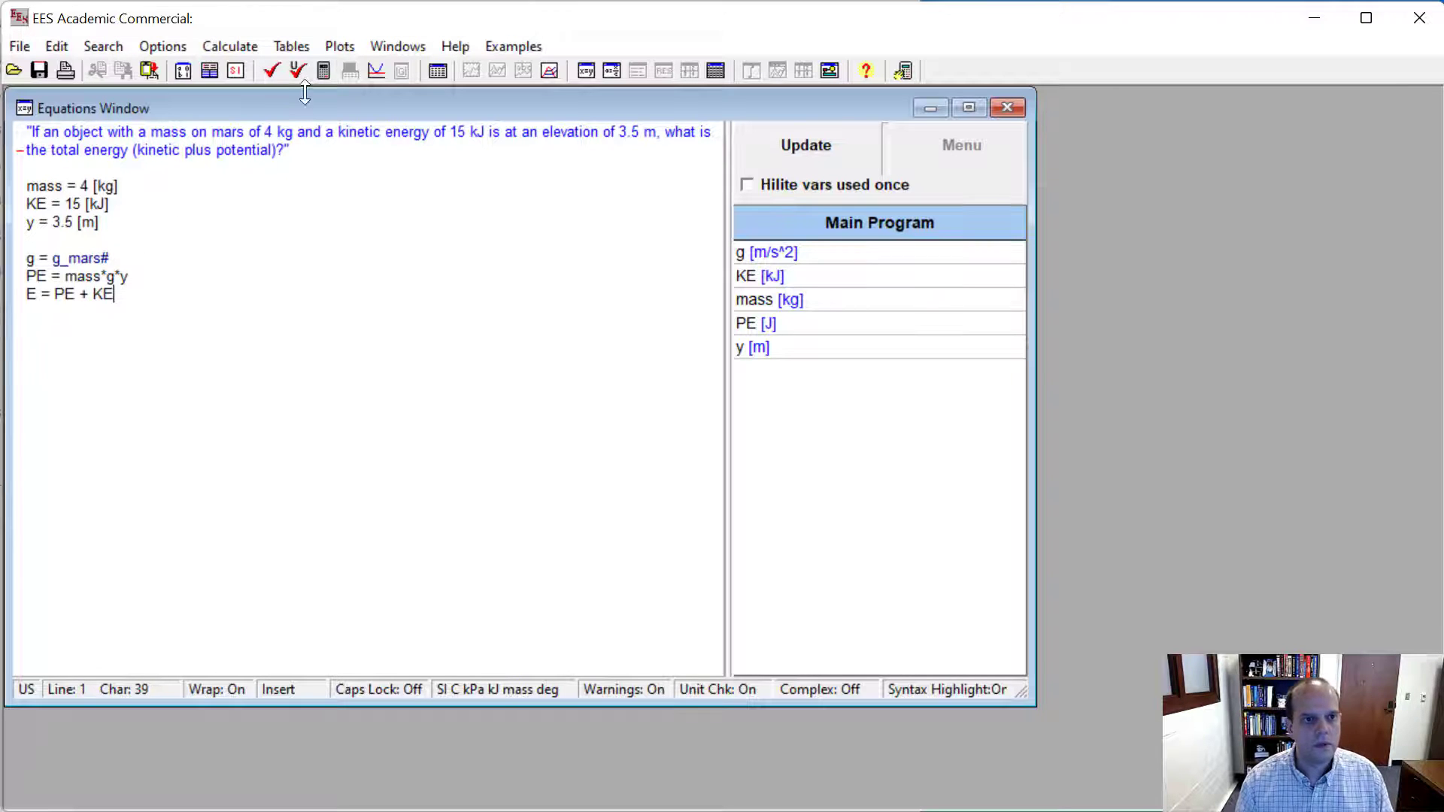
click(324, 72)
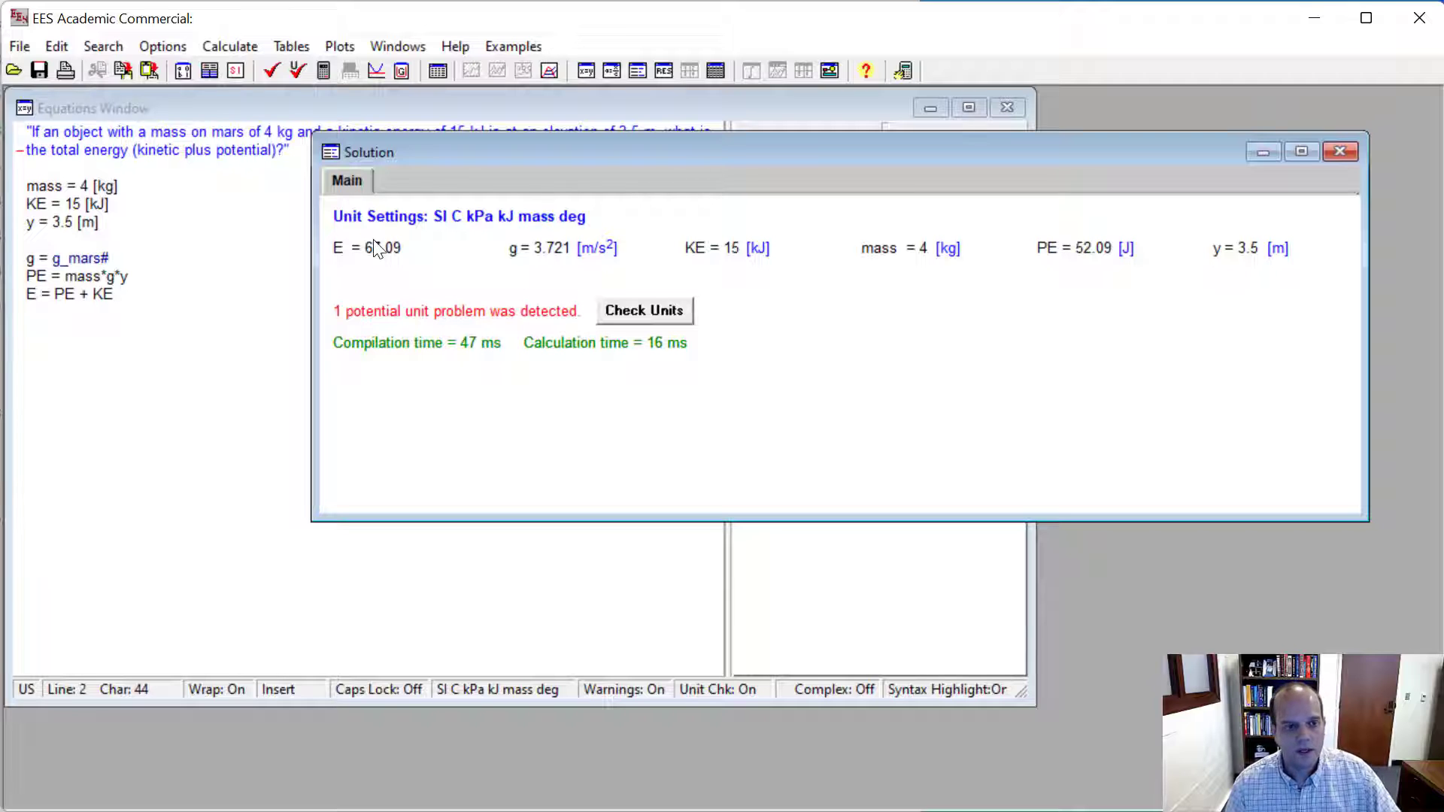
- Try J as the units of total energy E in the solution, and replace them with kJ
double_click(375, 248)
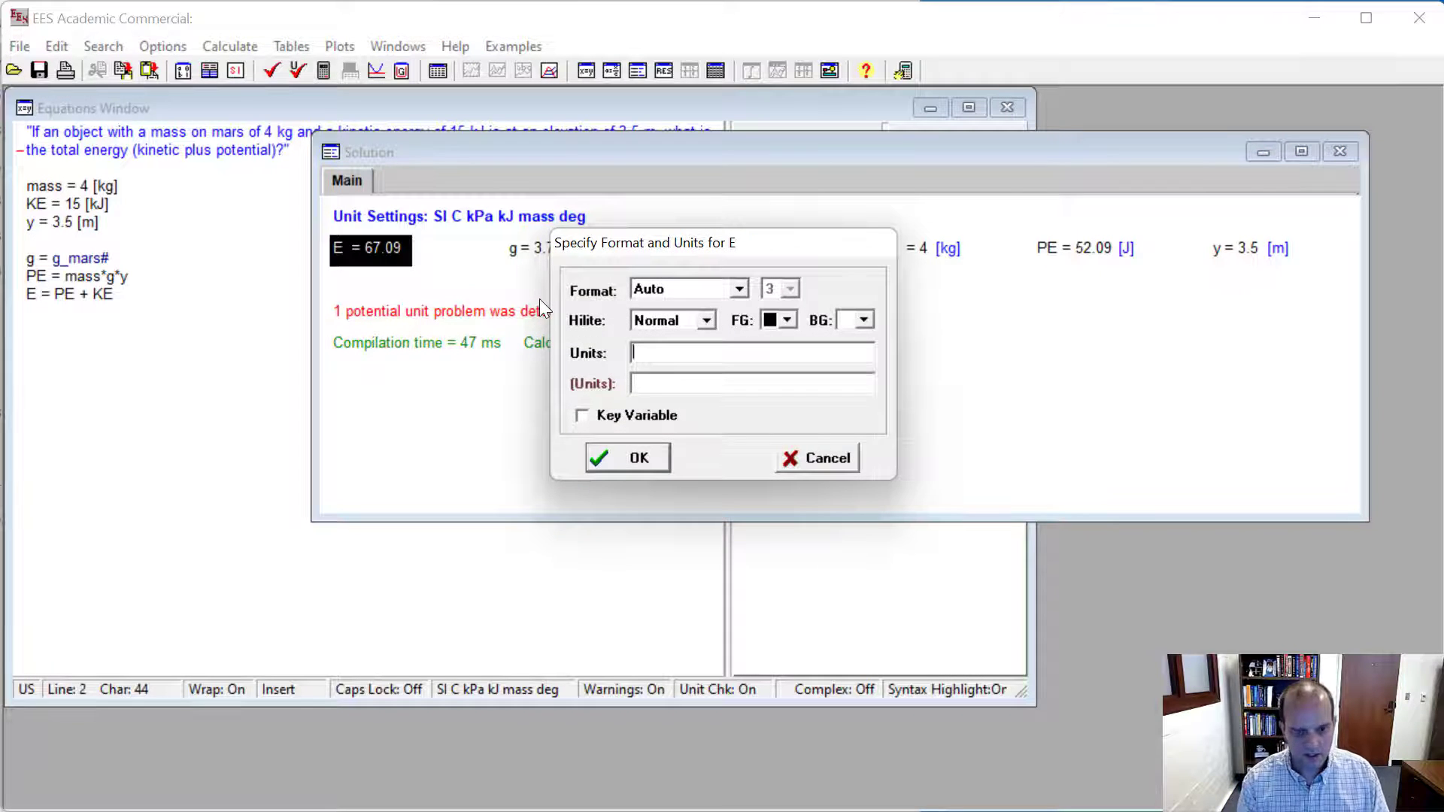
key(Return)
double_click(407, 248)
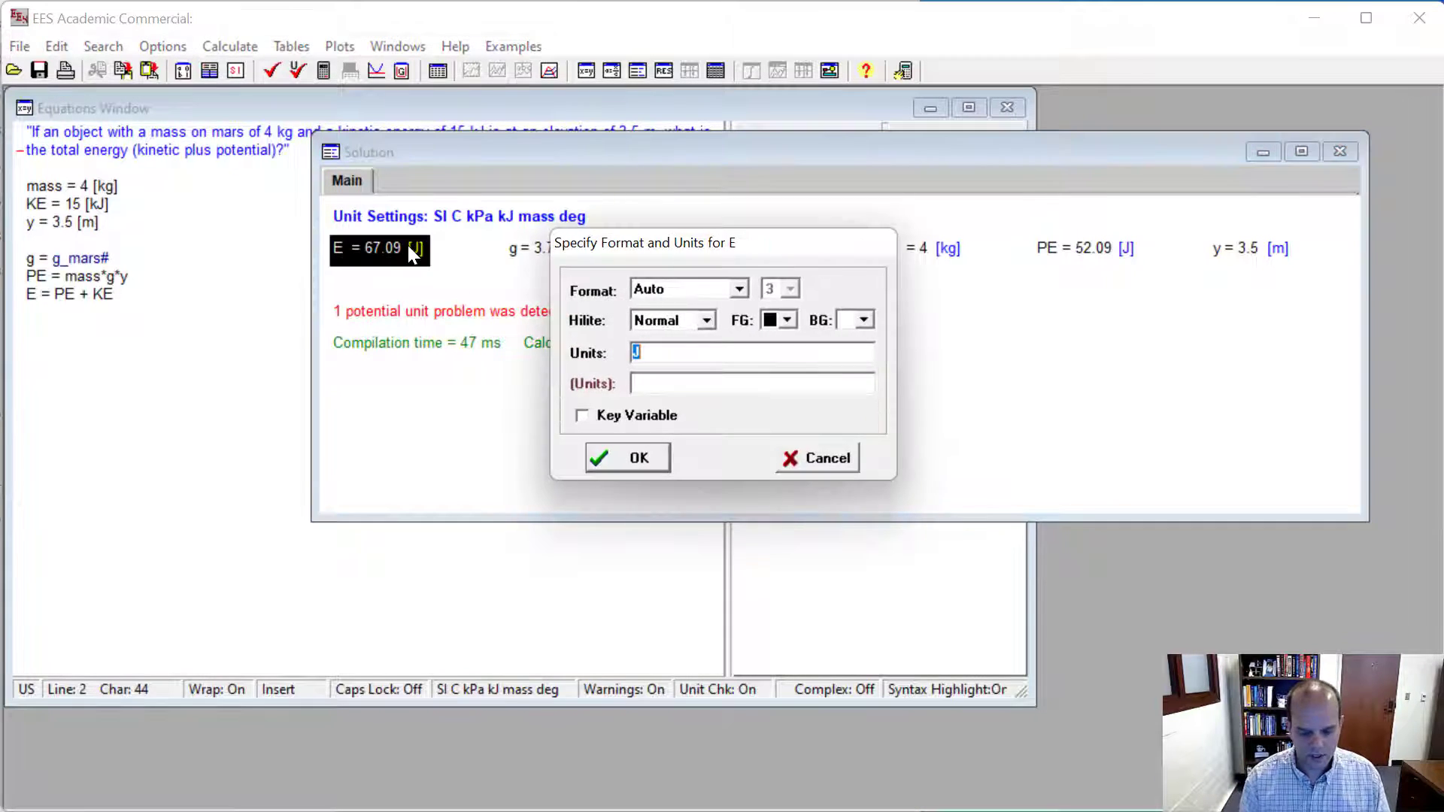
text(kJ)
key(Return)
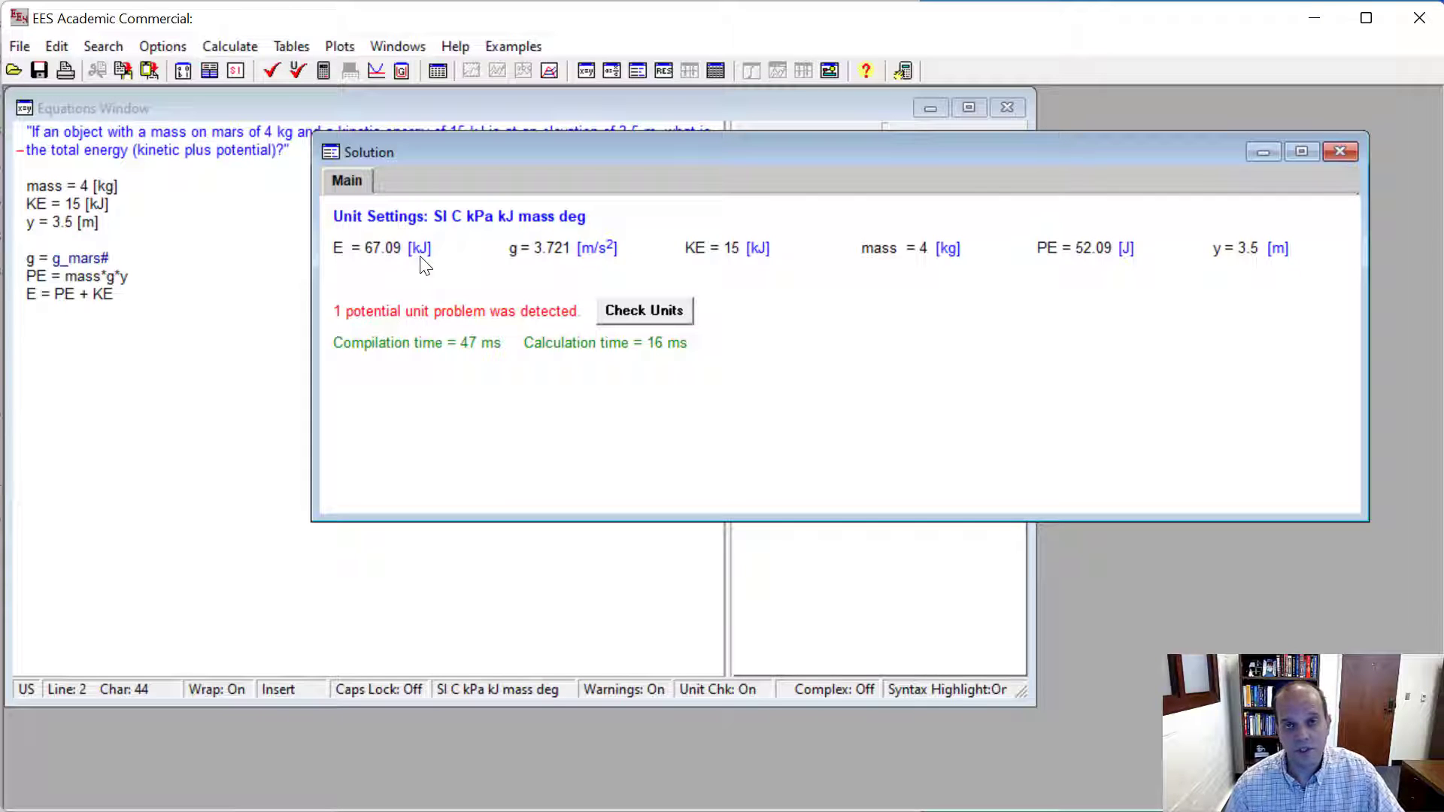
- Multiply the right side of the PE equation by convert(J,kJ)
click(259, 236)
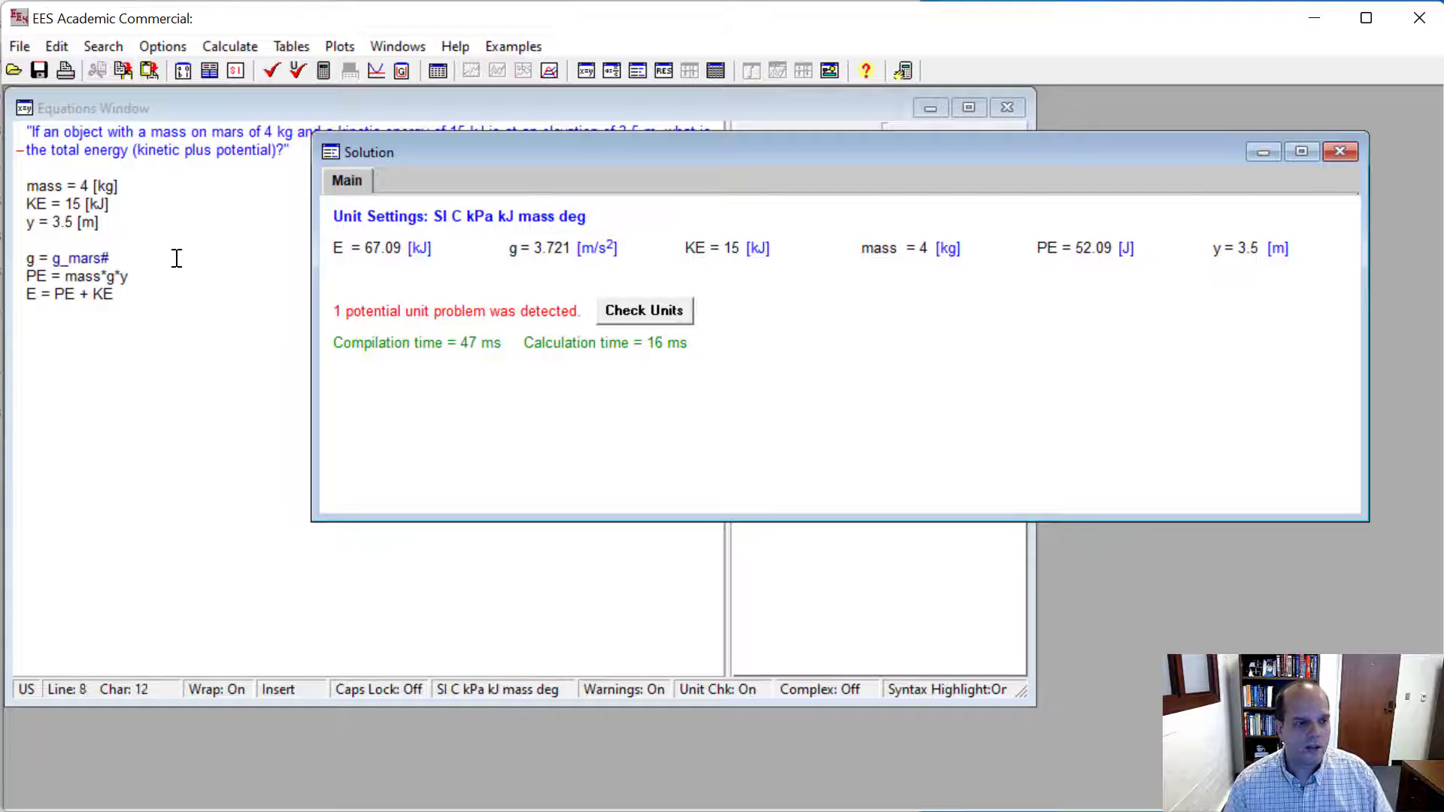
click(167, 282)
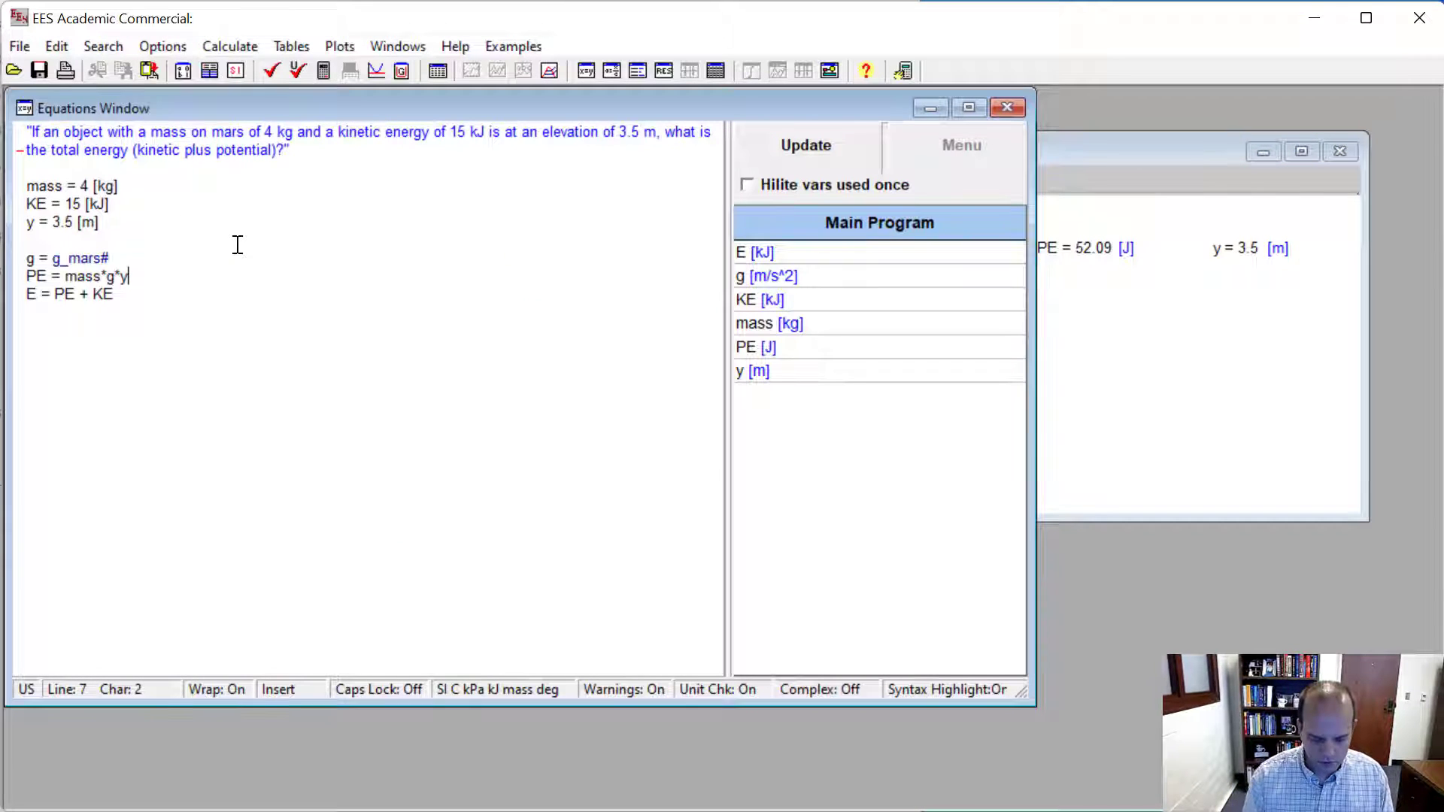
text(*)
text( conv)
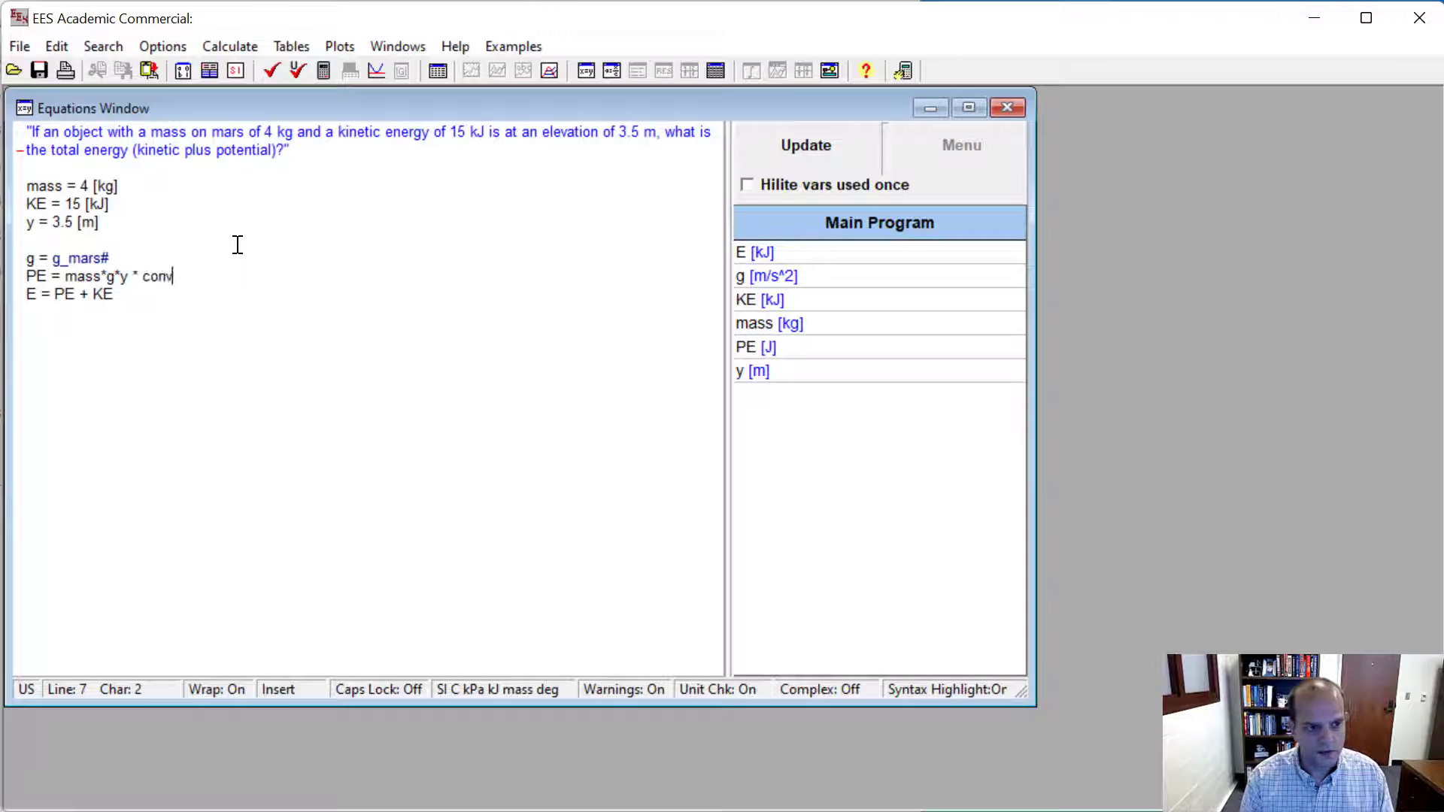
text(ert(kJ,)
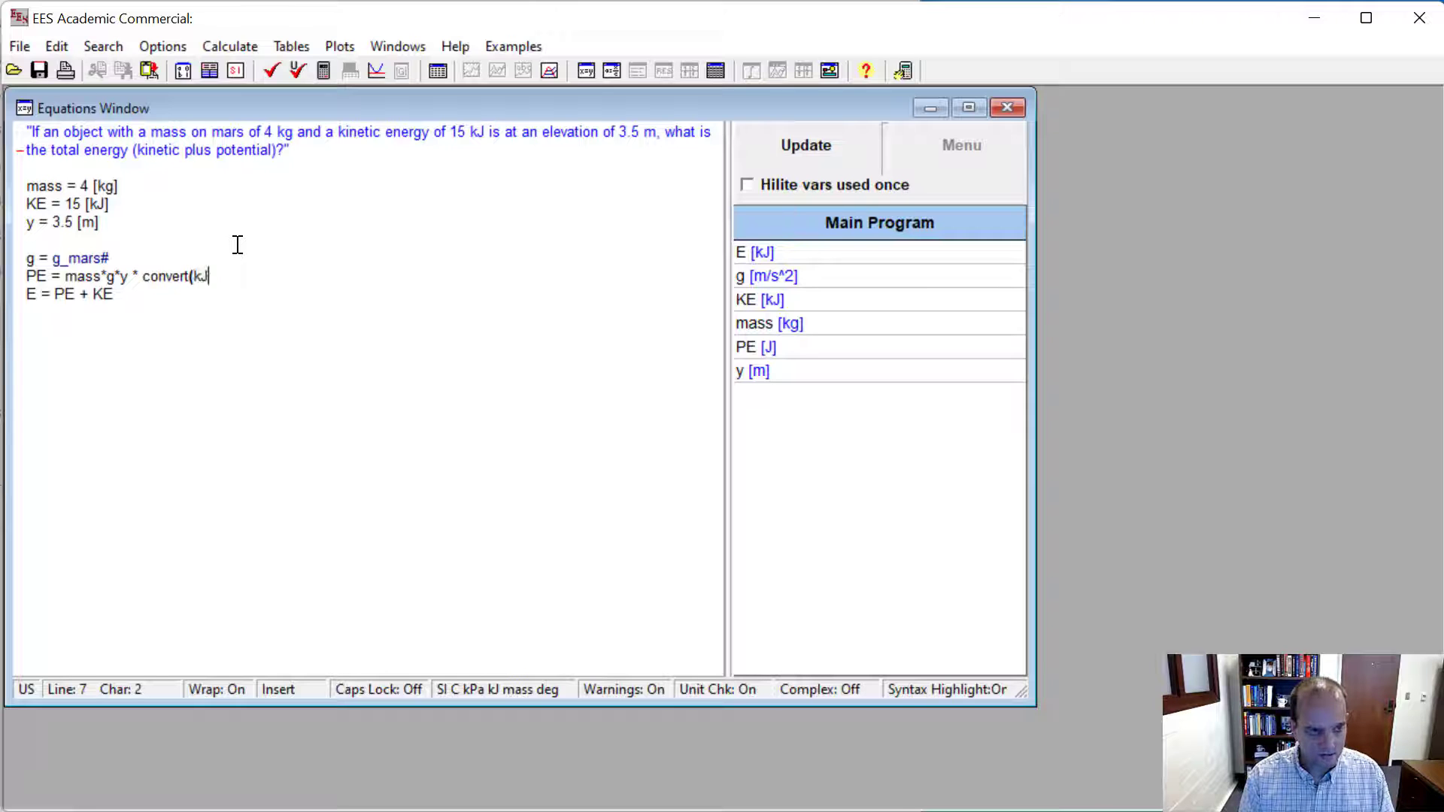
key(BackSpace)
key(BackSpace)
key(BackSpace)
text(J/kJ)
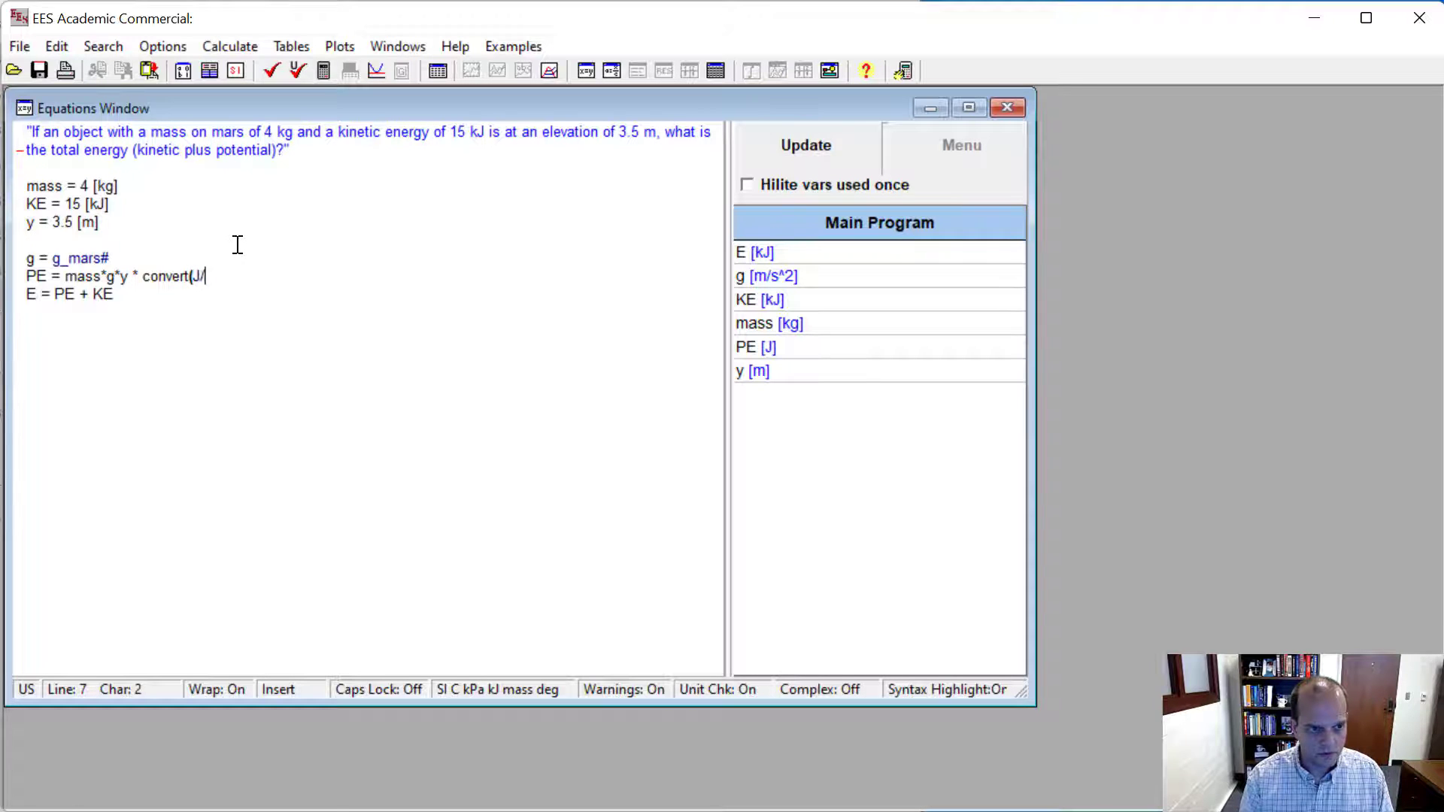
key(Left)
key(Left)
key(BackSpace)
text(,)
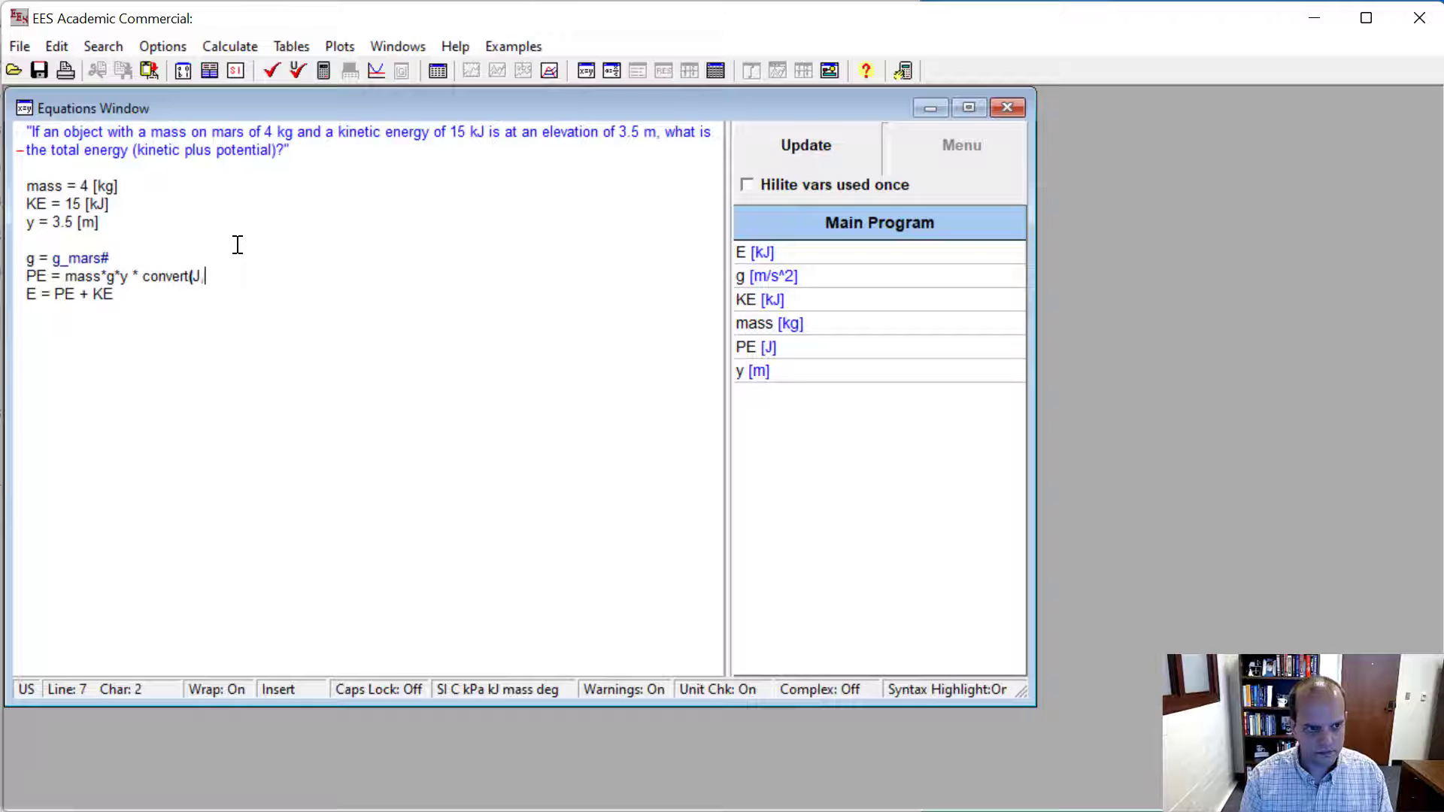
key(Right)
key(Right)
text())
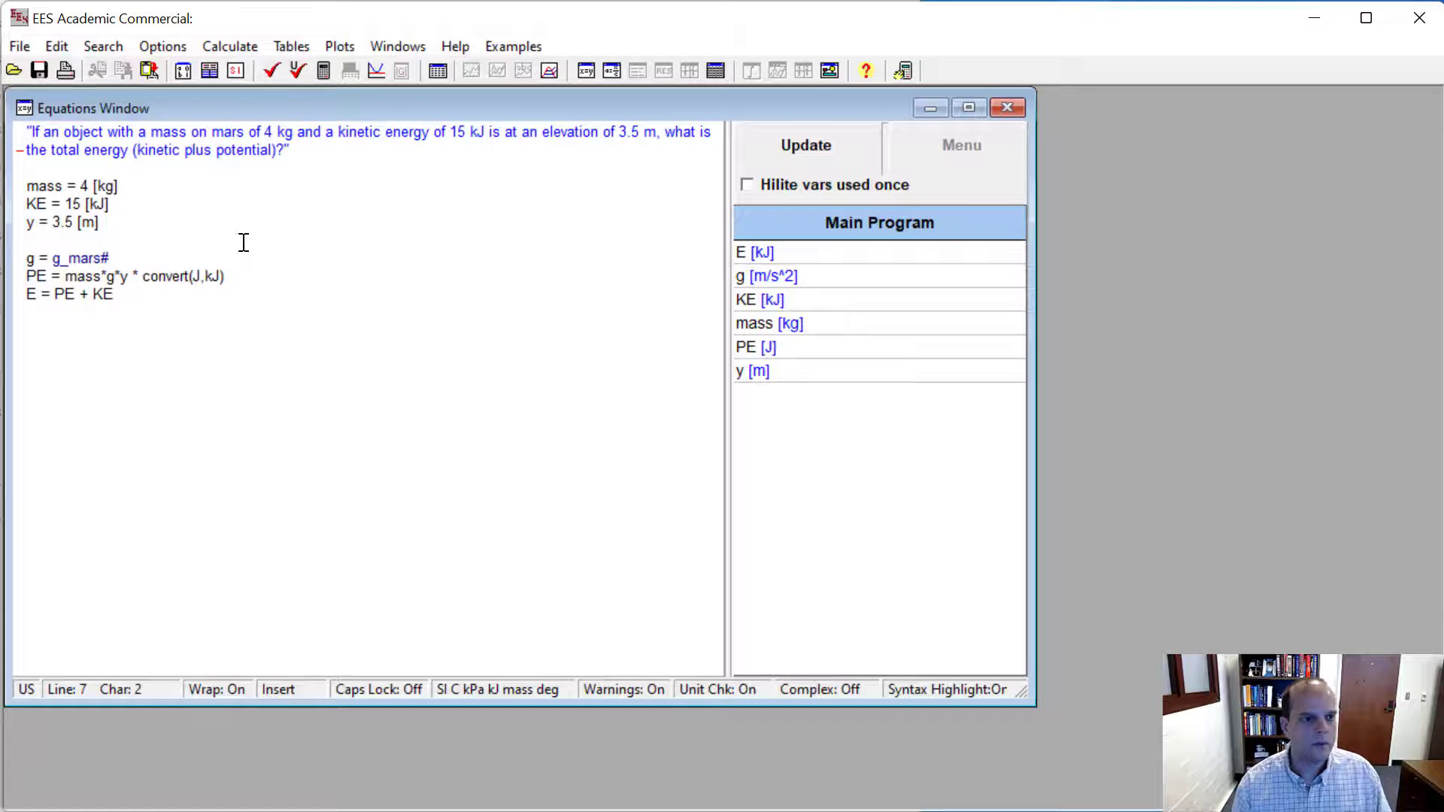
- Solve the equations and set the units of PE to kJ in the solution
click(242, 275)
click(256, 127)
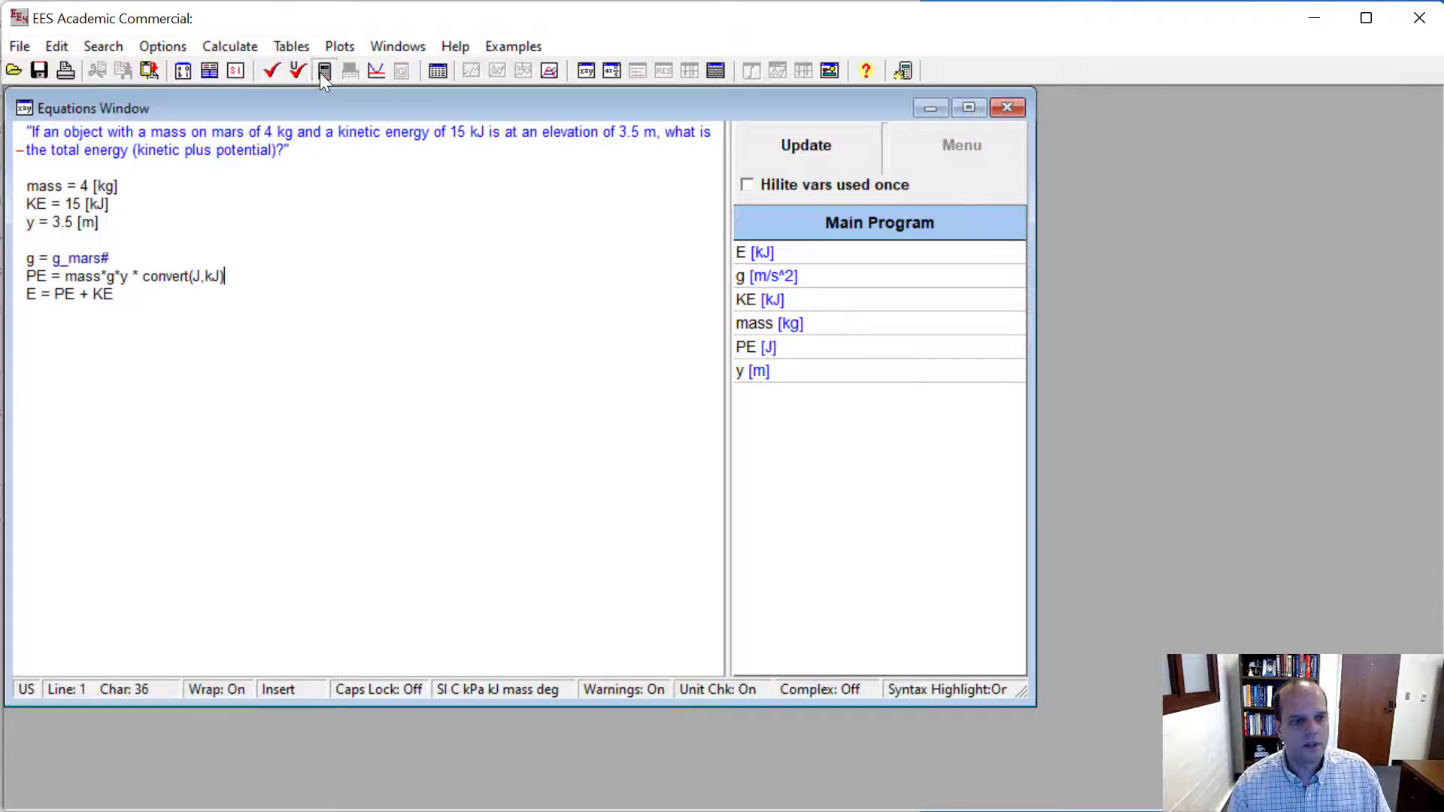
click(322, 71)
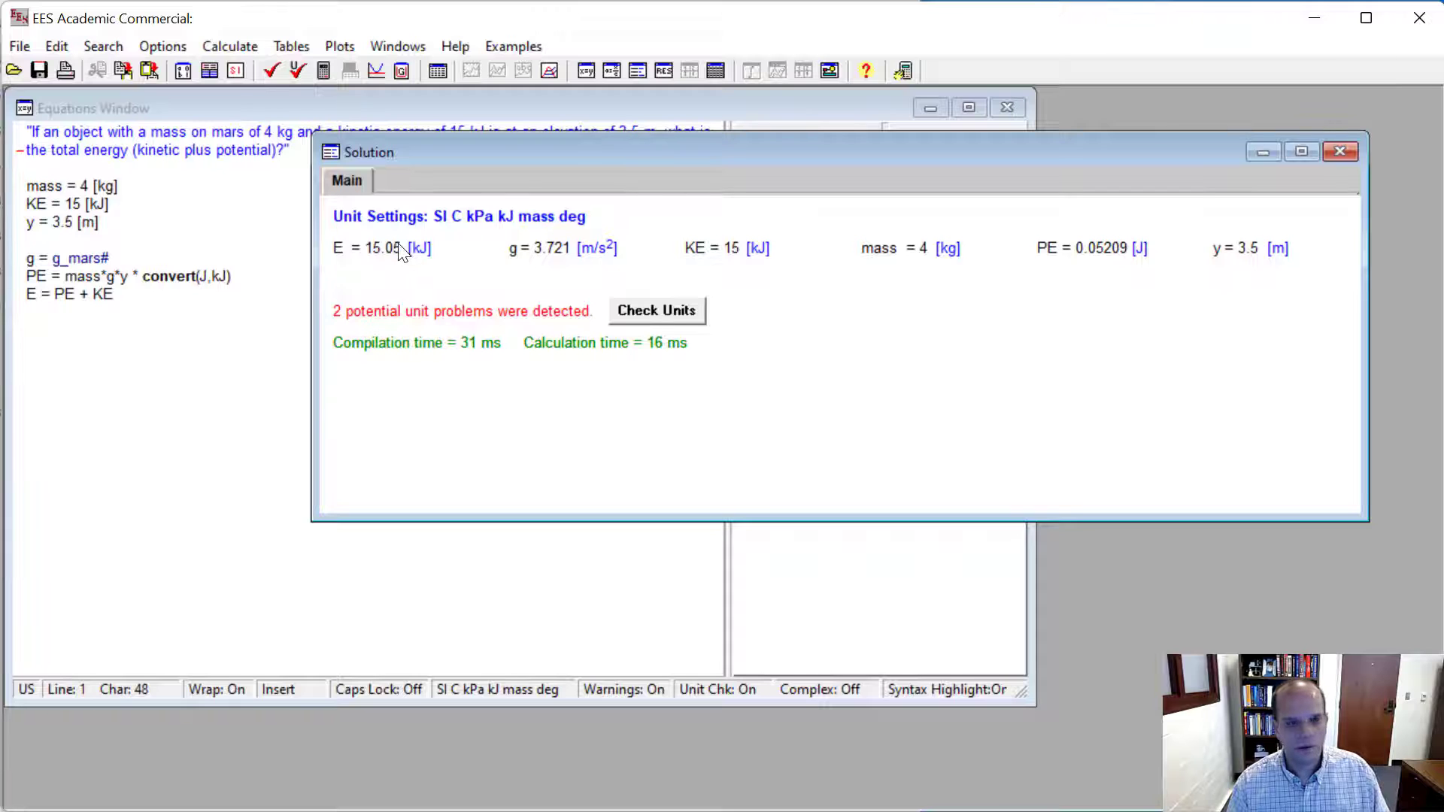
double_click(1088, 251)
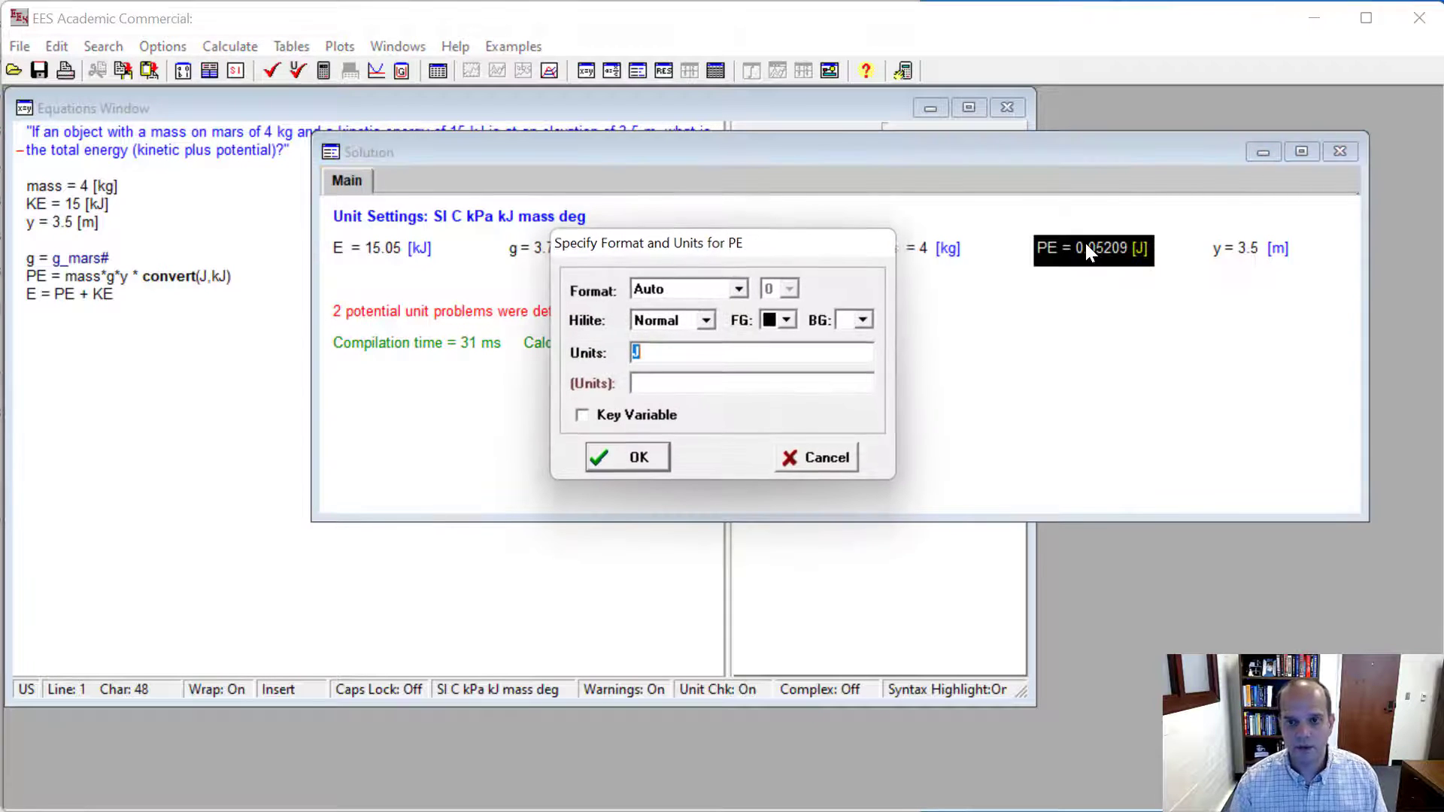
text(kJ)
key(Return)
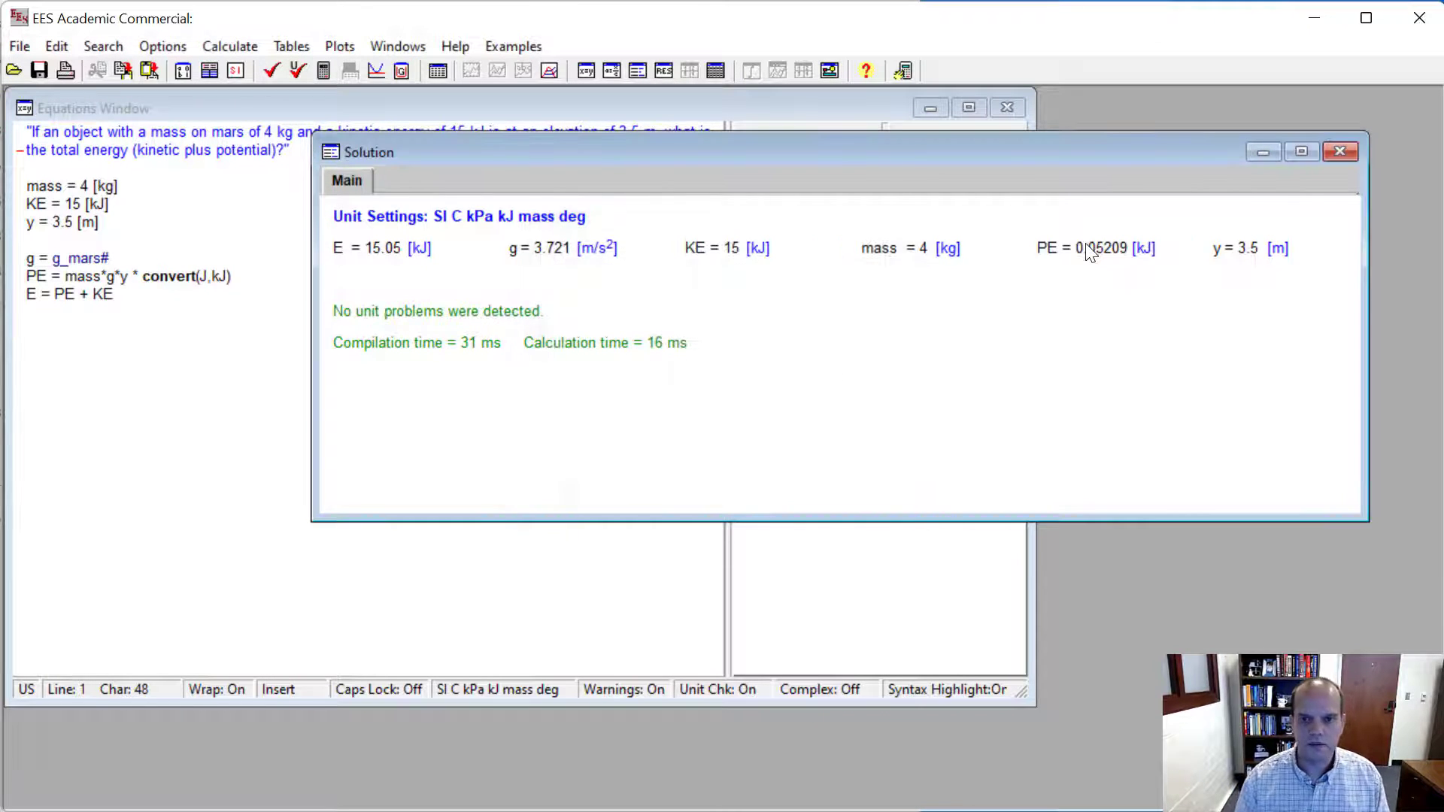
click(1081, 261)
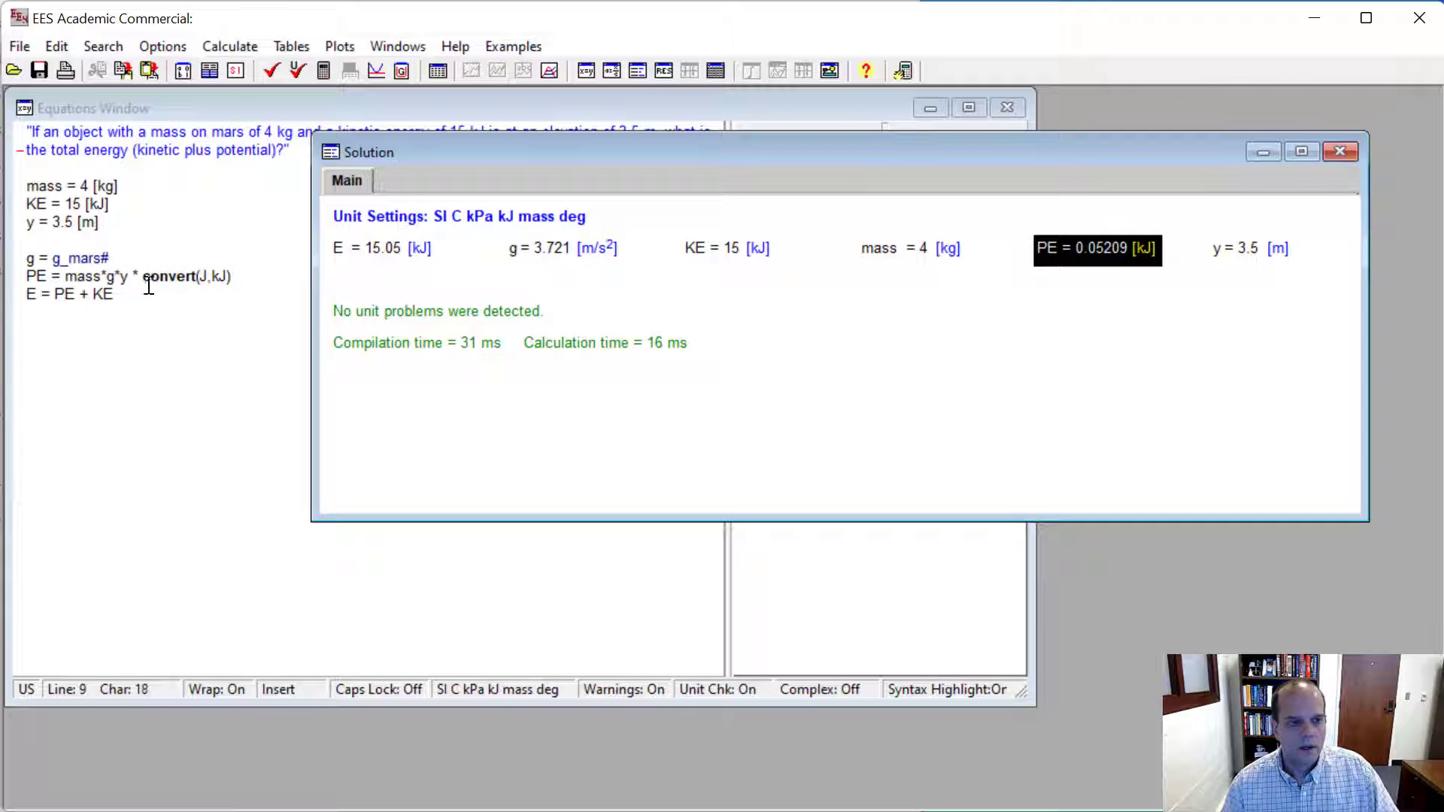
- Insert the comment line "// Given information" directly above the mass equation
click(111, 156)
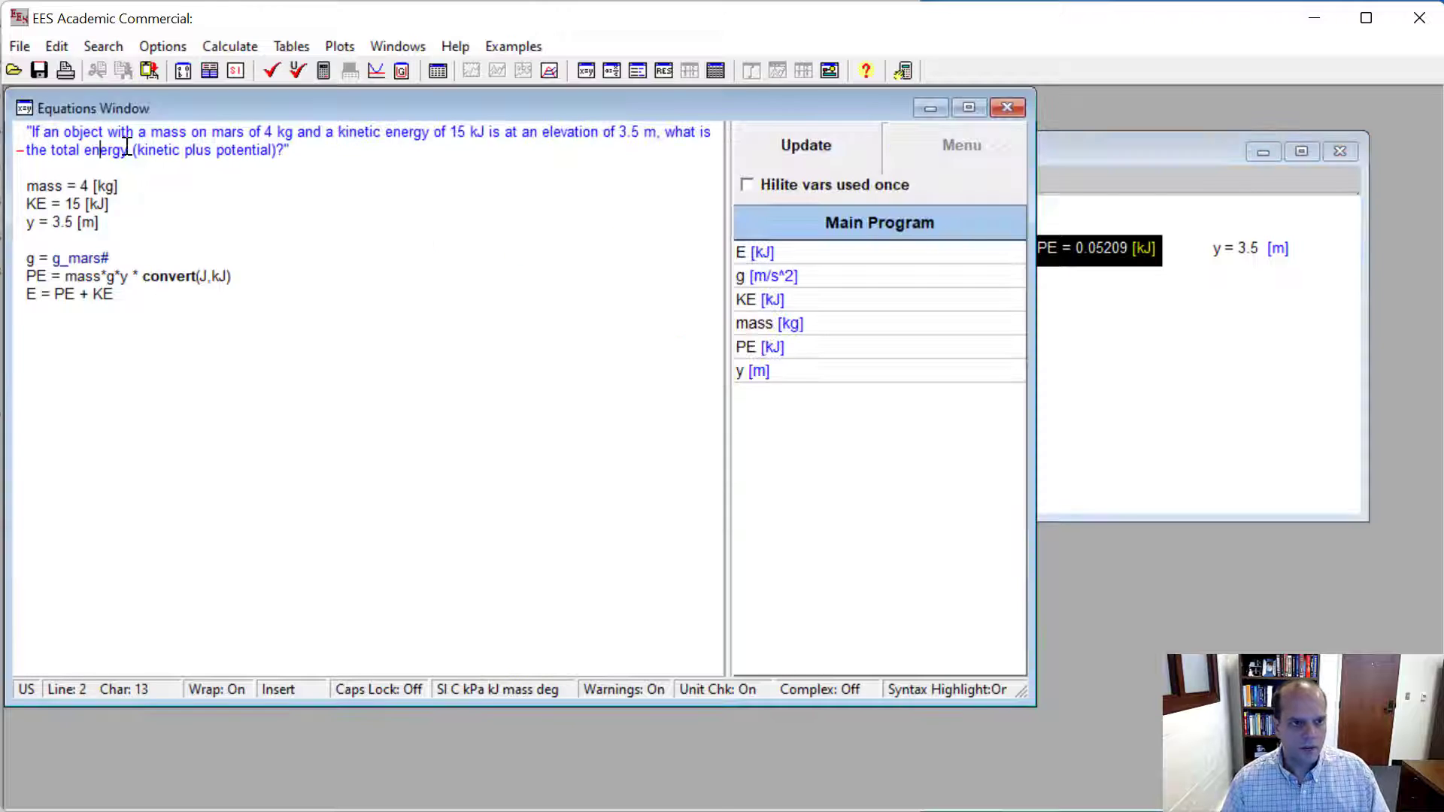
click(297, 149)
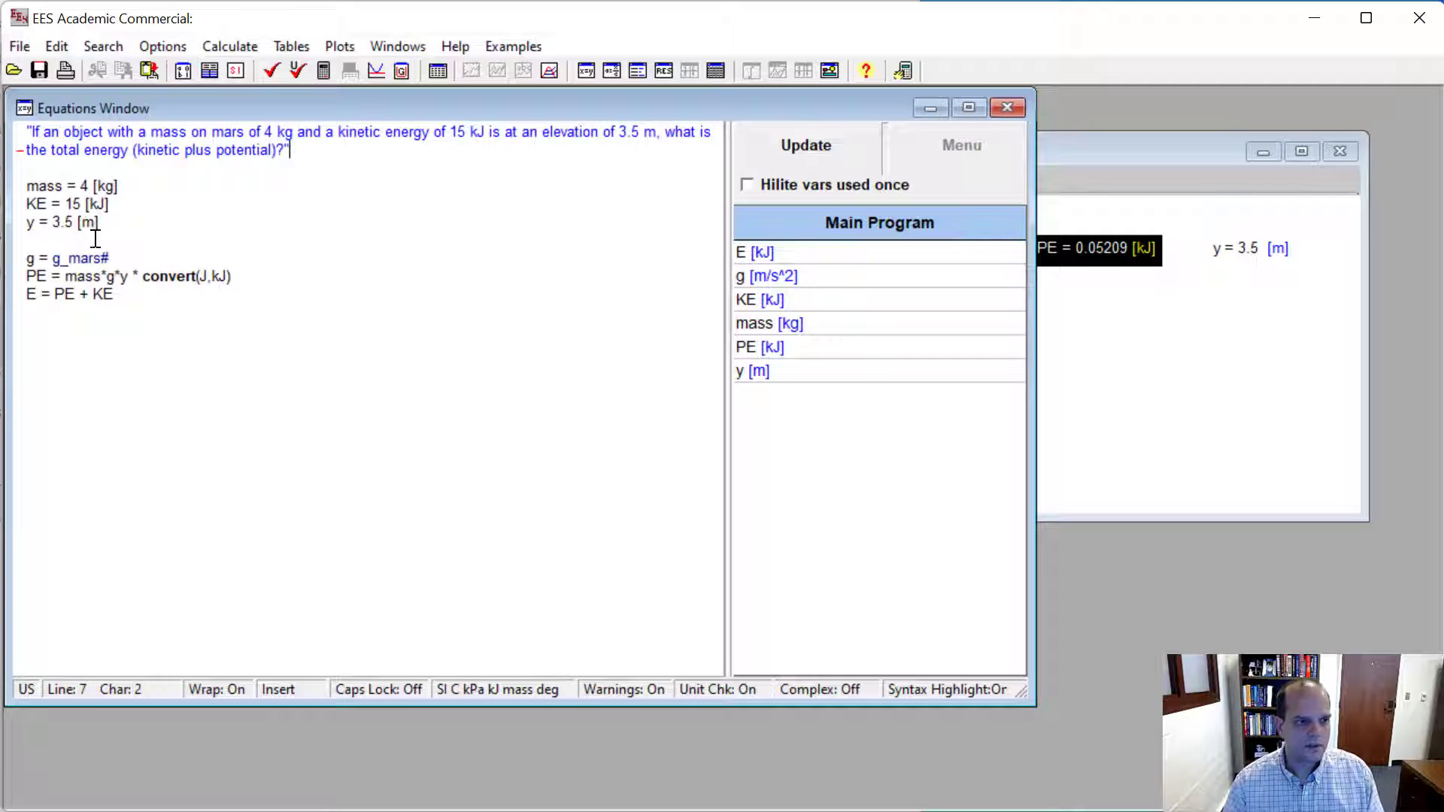
click(50, 170)
key(Return)
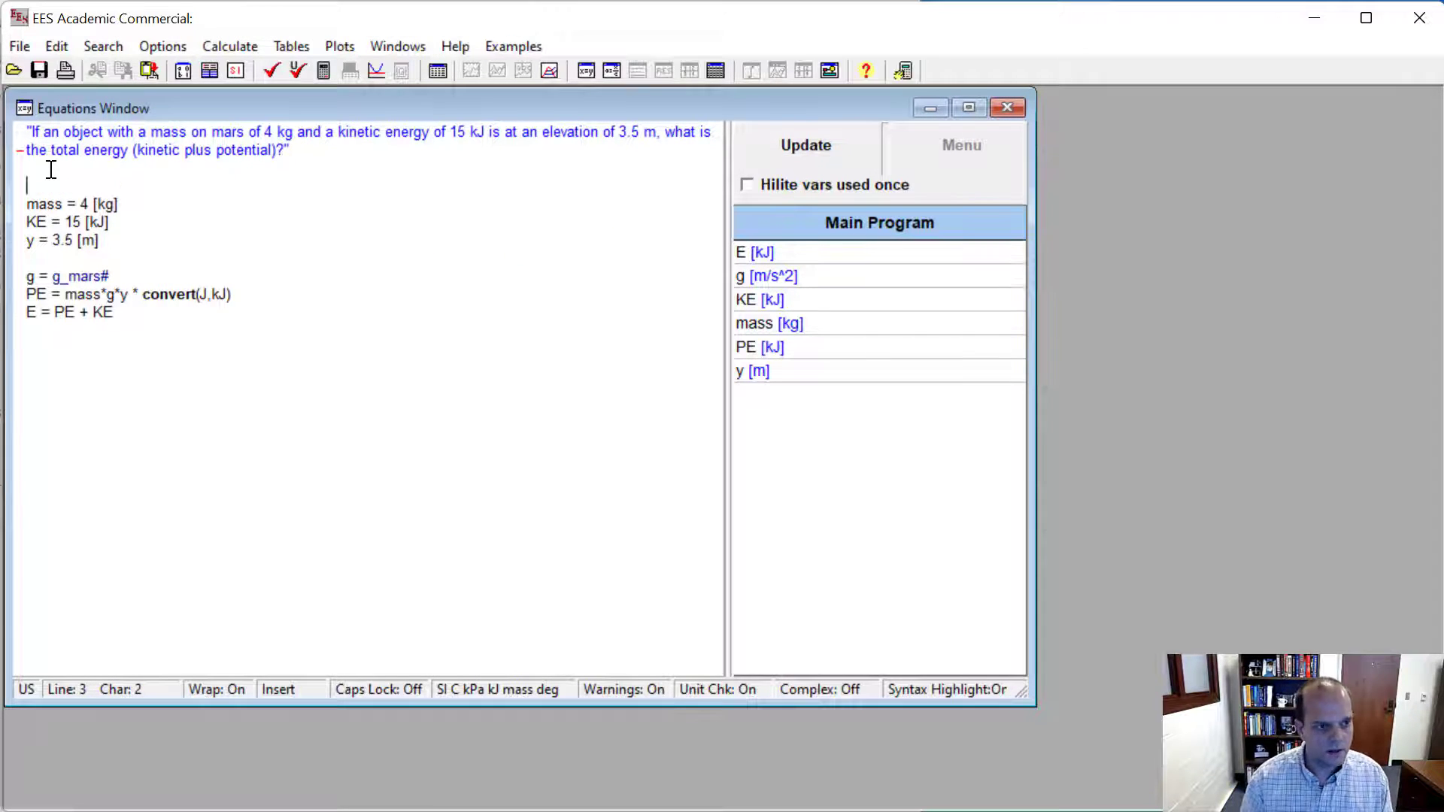
text(//)
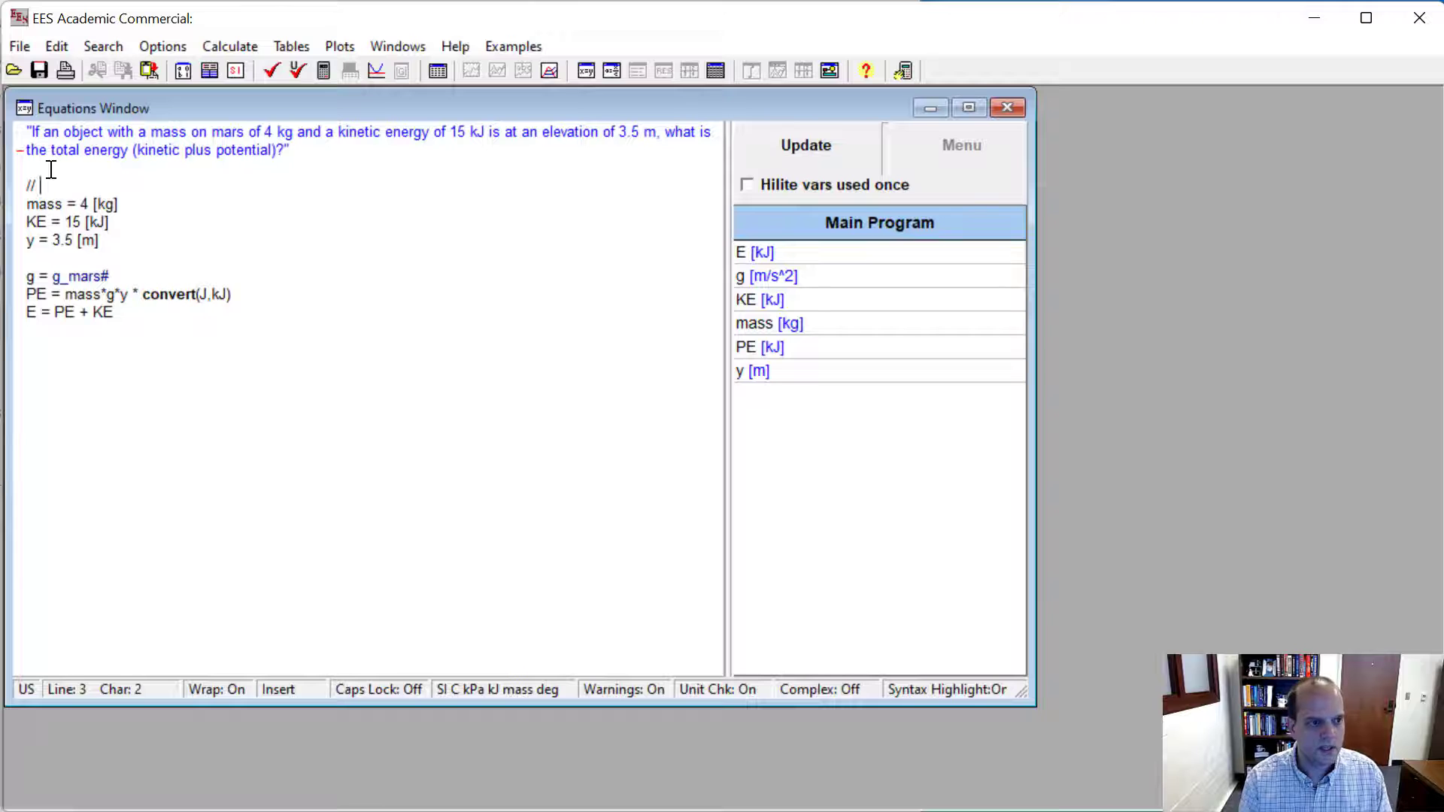
text( Give)
key(BackSpace)
text(iven information)
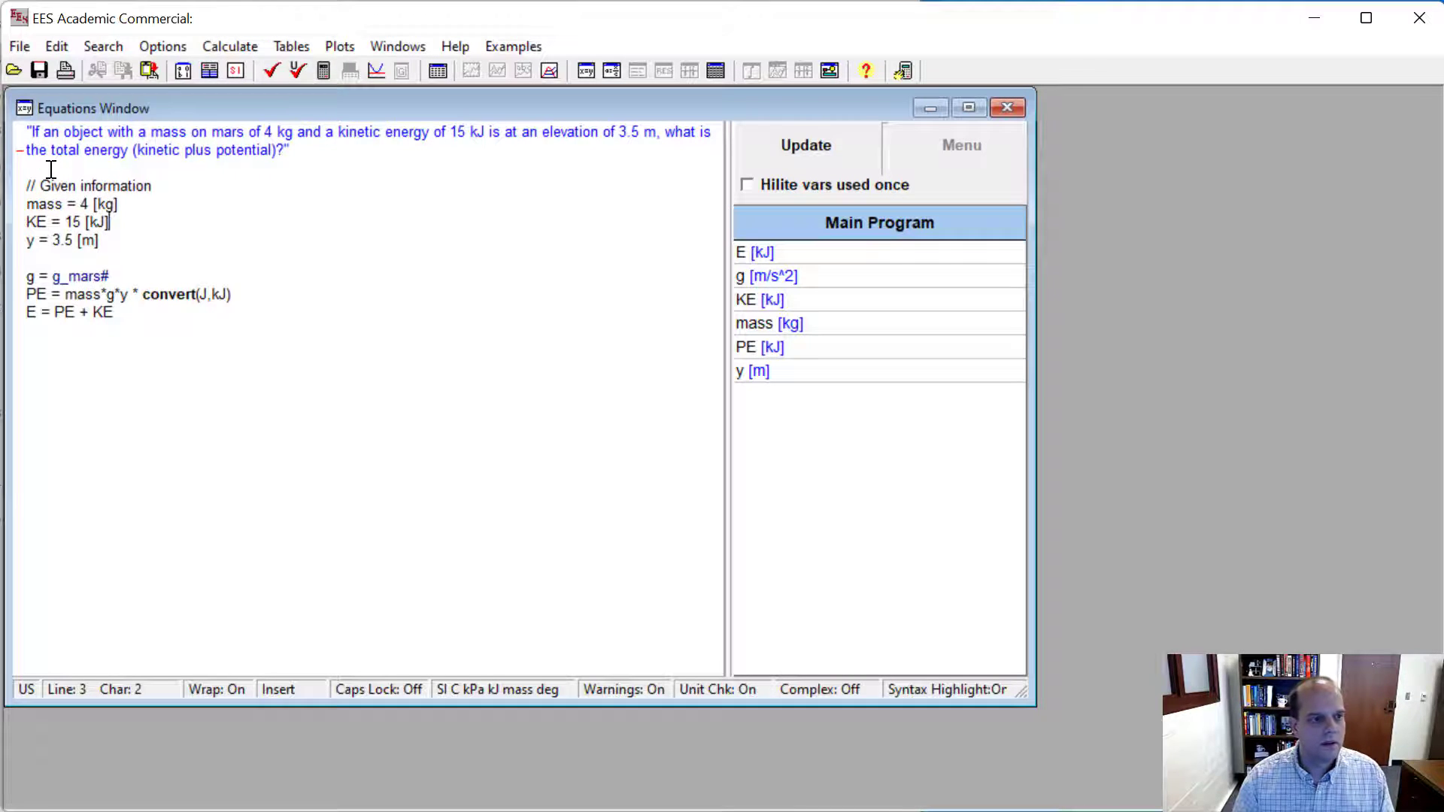
- Insert the comment line "// grab the graviational constant for mars" directly above the g = g_mars# equation
key(Return)
text(// )
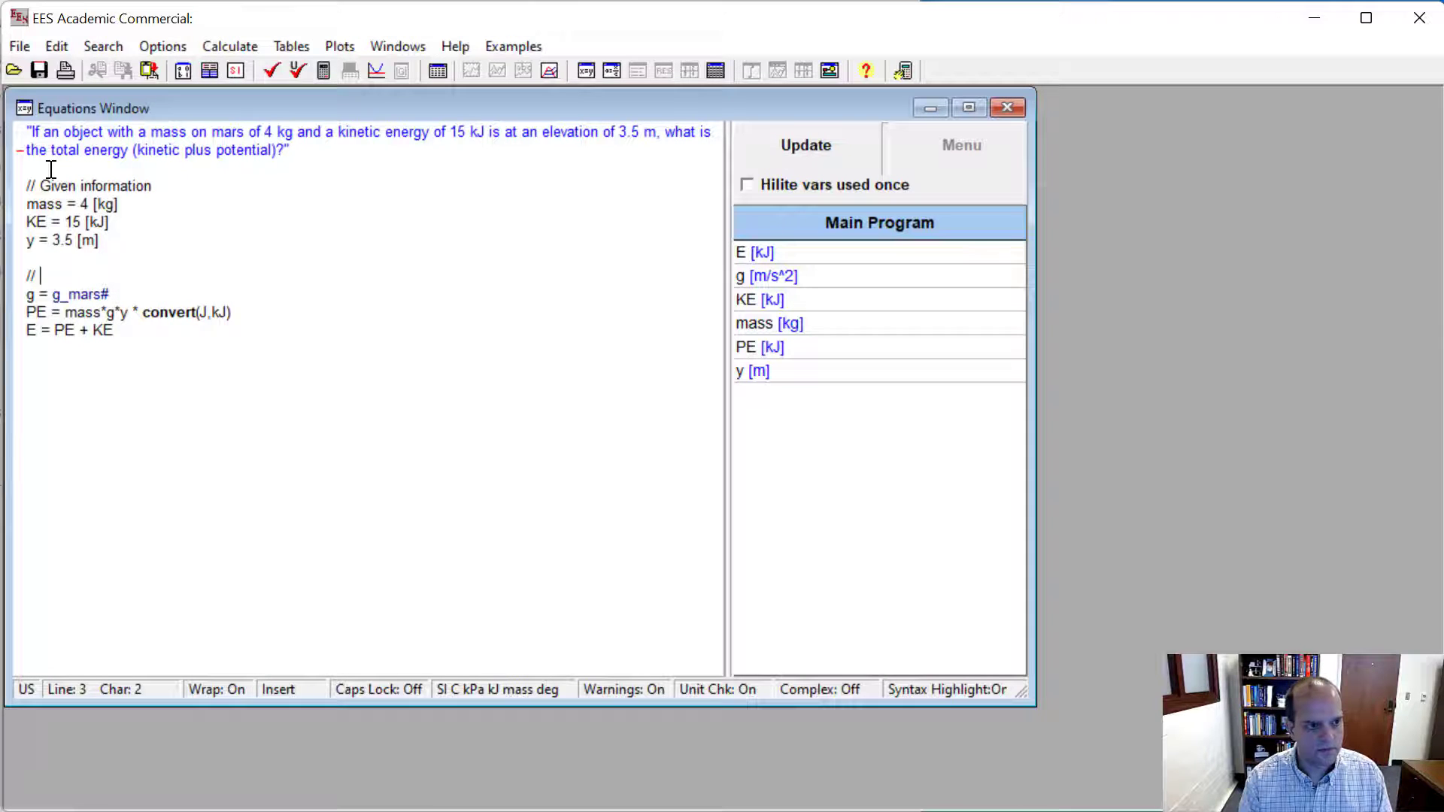
text(gra)
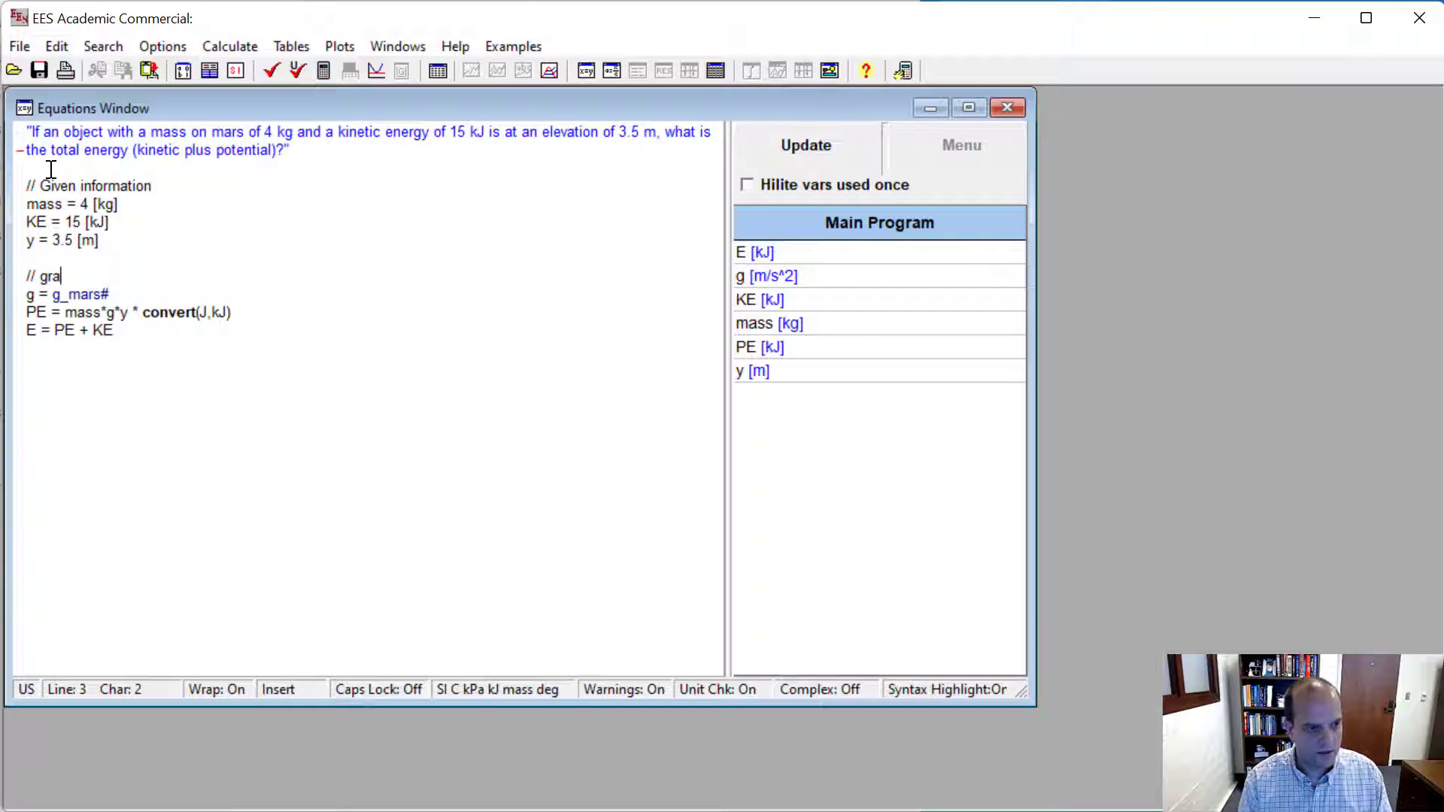
text(b the gravi)
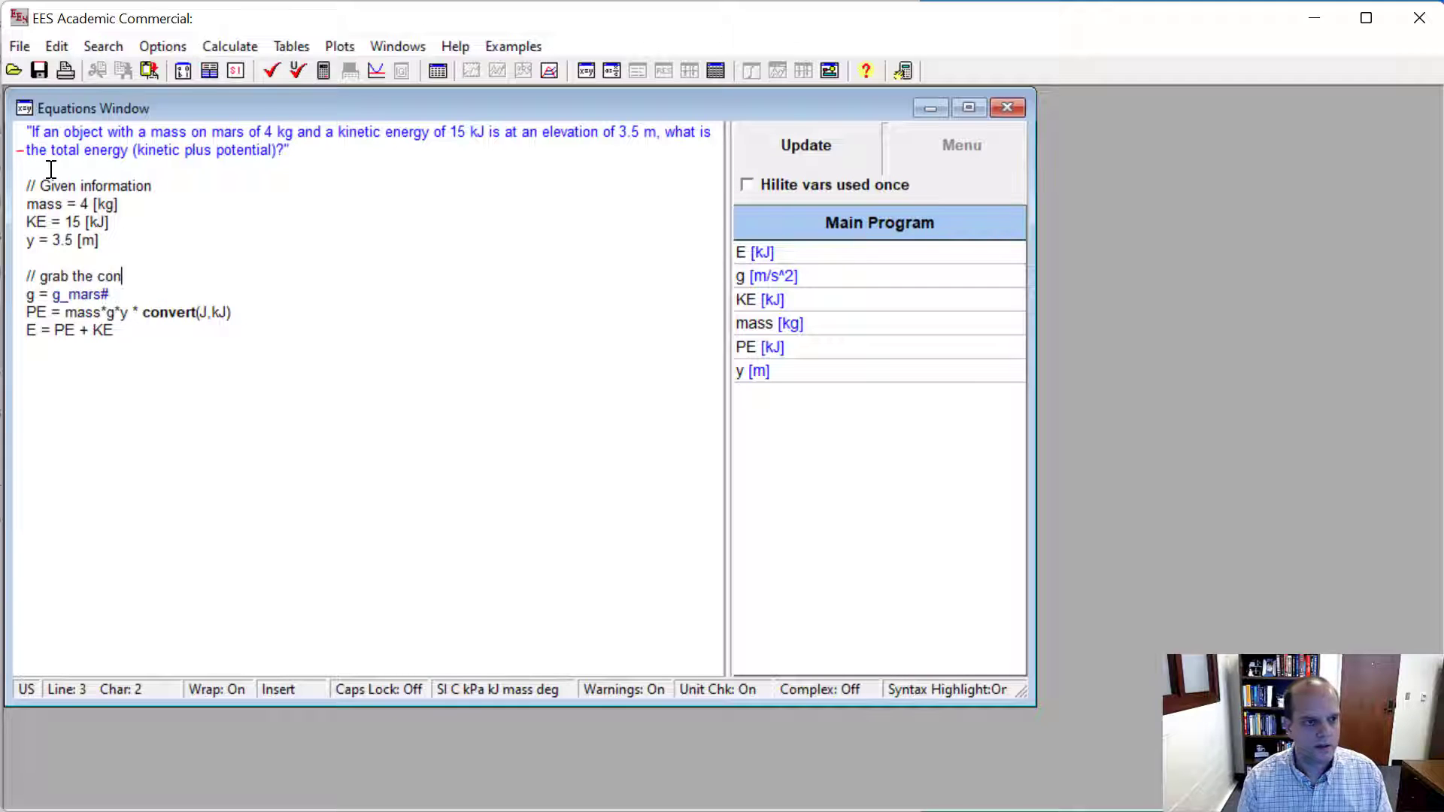
text(ational contstn)
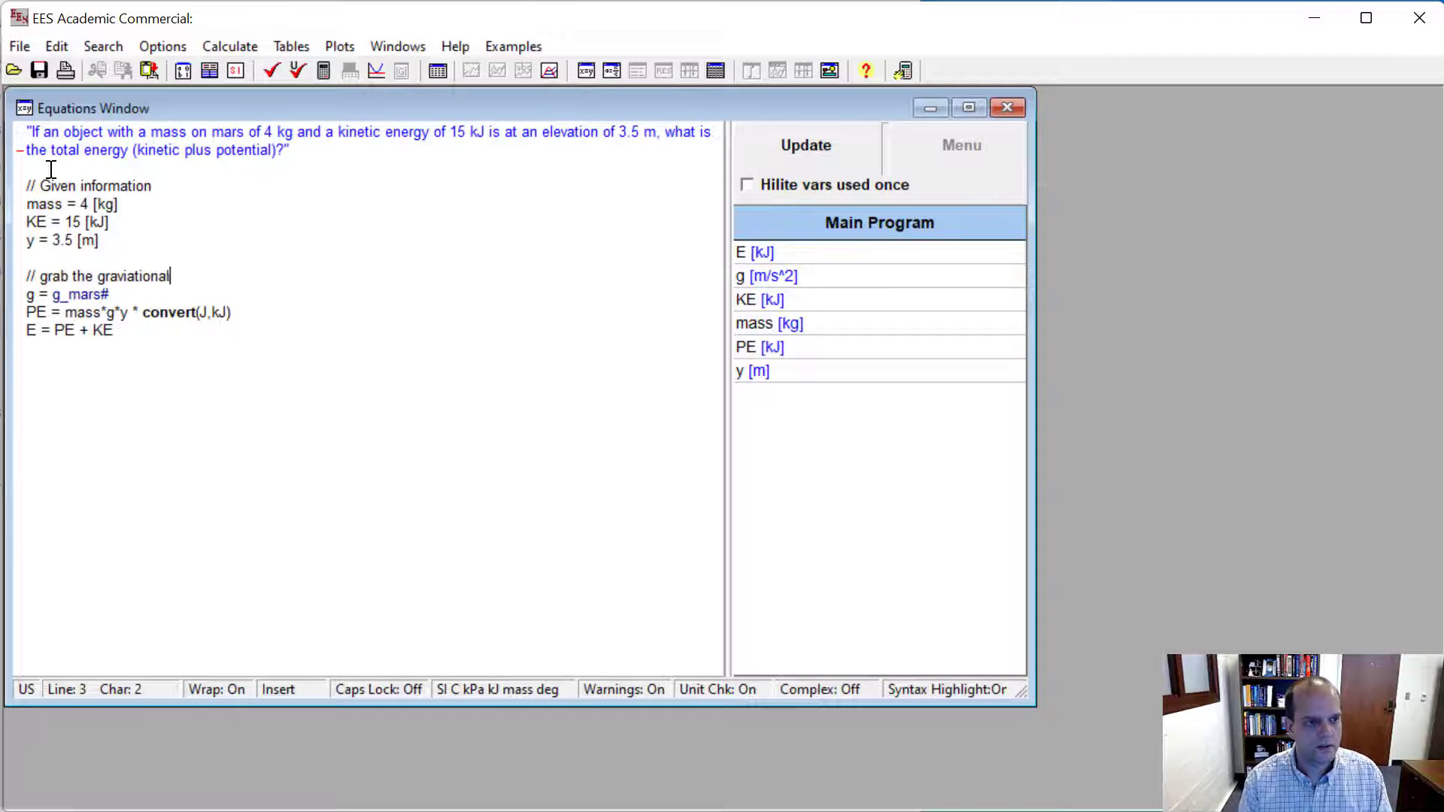
key(BackSpace)
key(BackSpace)
key(BackSpace)
key(BackSpace)
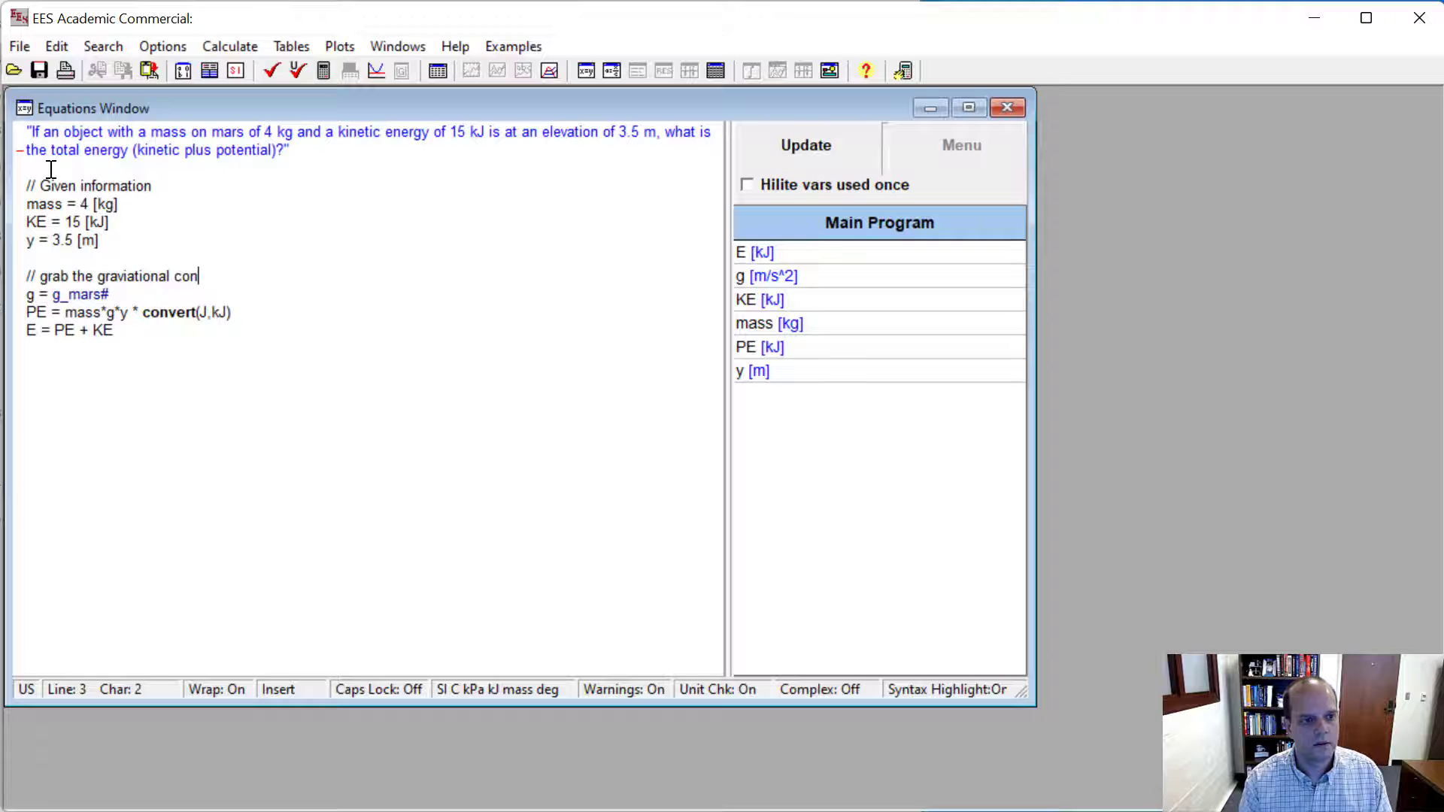
text(stant for mars)
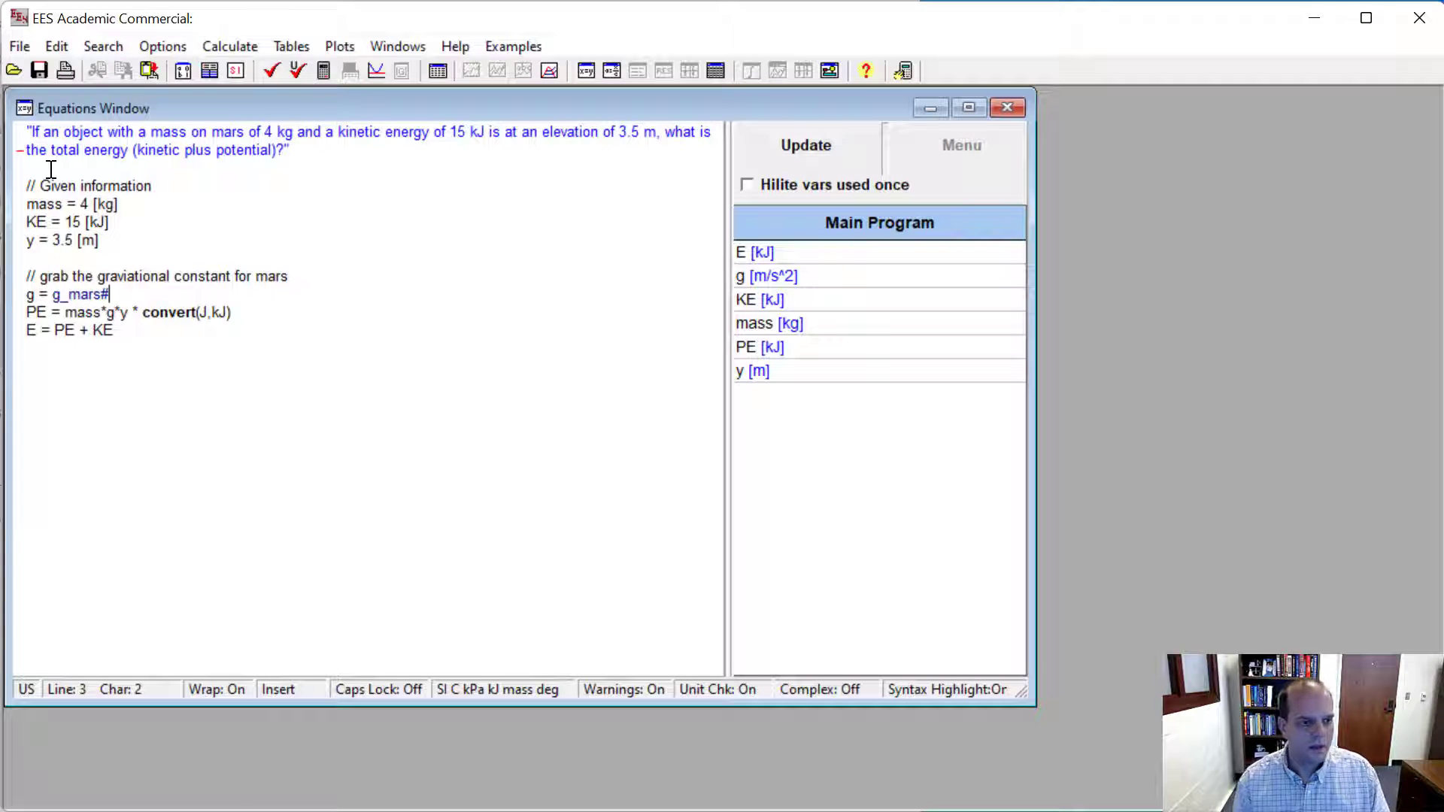
- Insert the comment line "// calculate potential energy" directly above the PE equation
key(Return)
text(// )
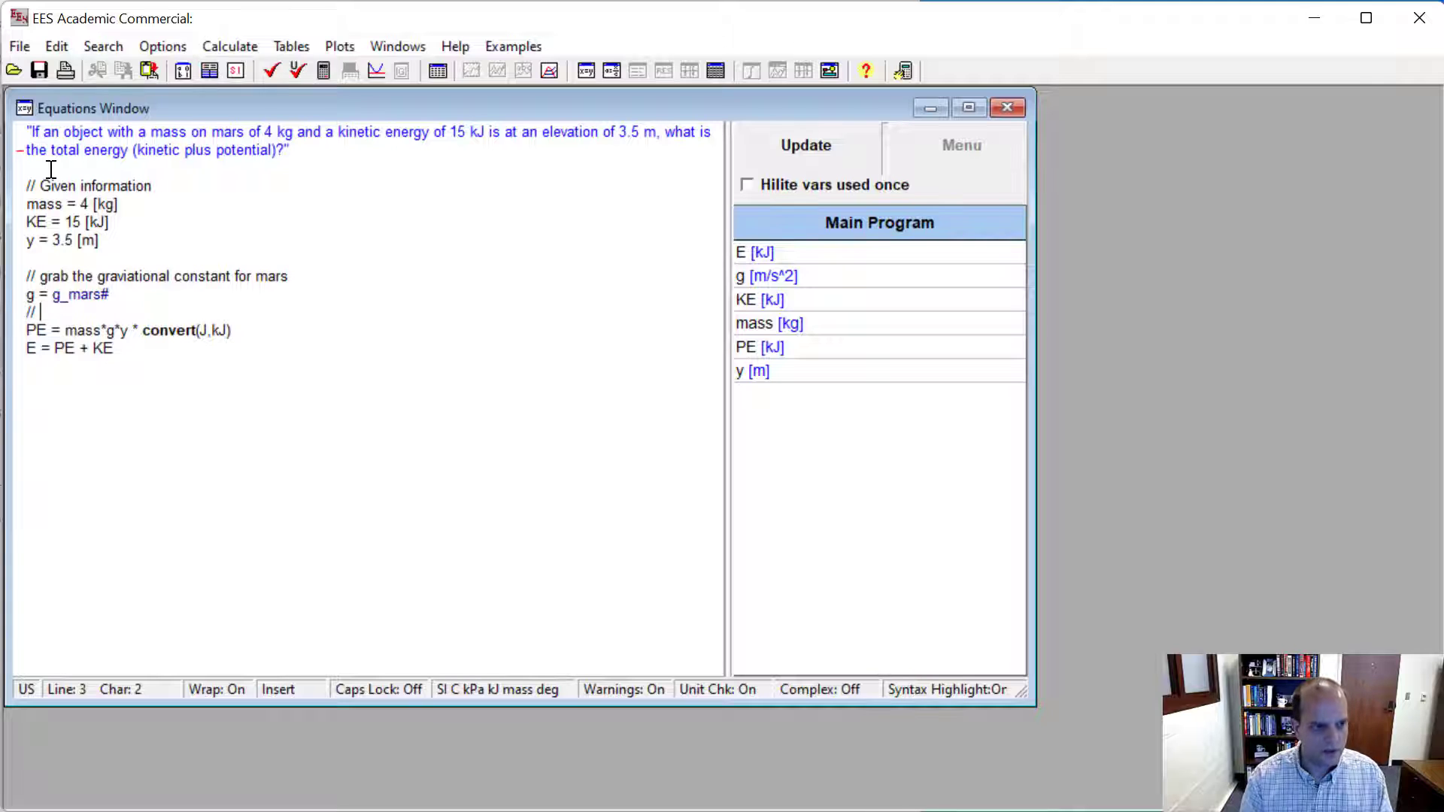
text(calculat)
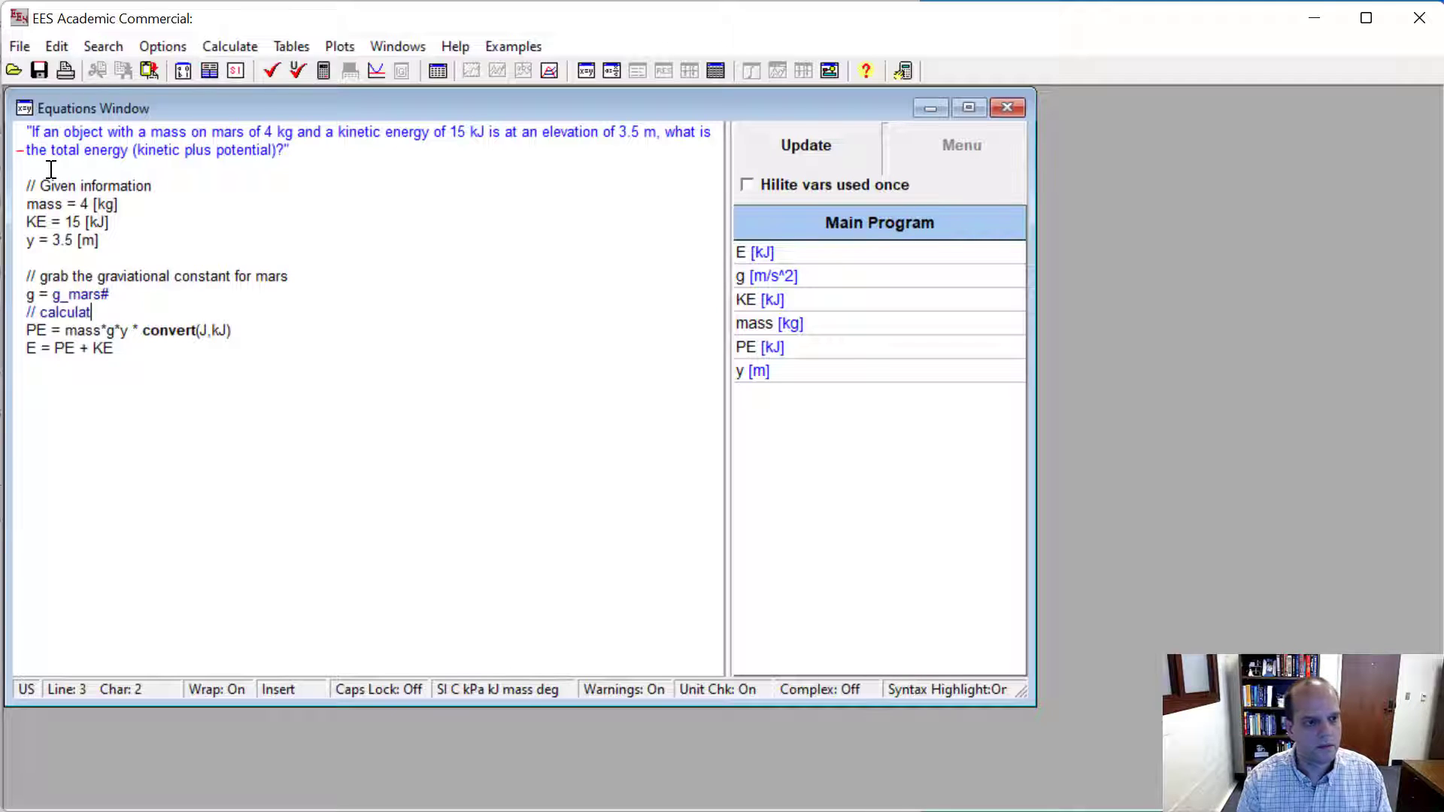
text(e potential energy)
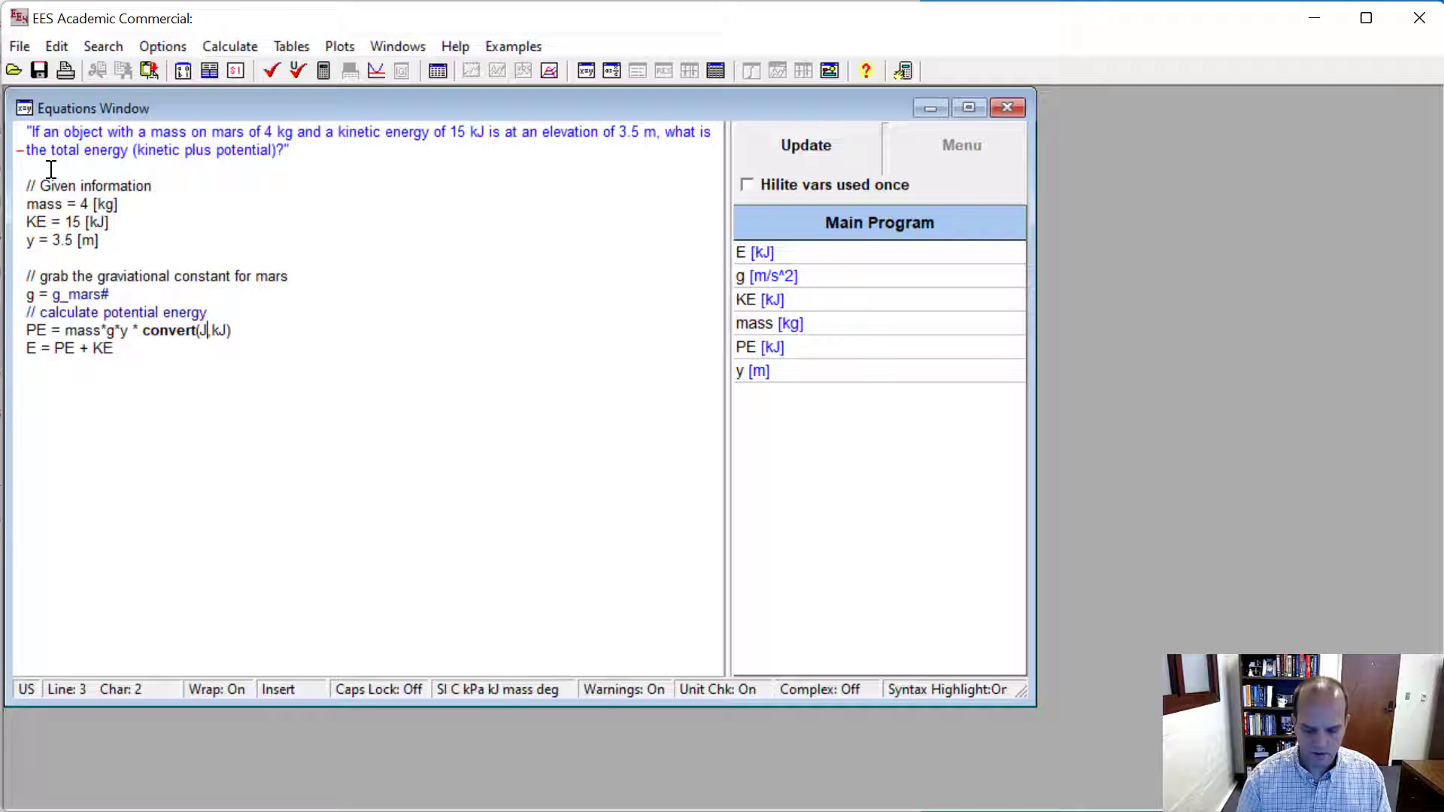
- Insert the comment "// Add potential energy and kinetic energy to get total energy" above the E equation and solve the equations
key(End)
key(Return)
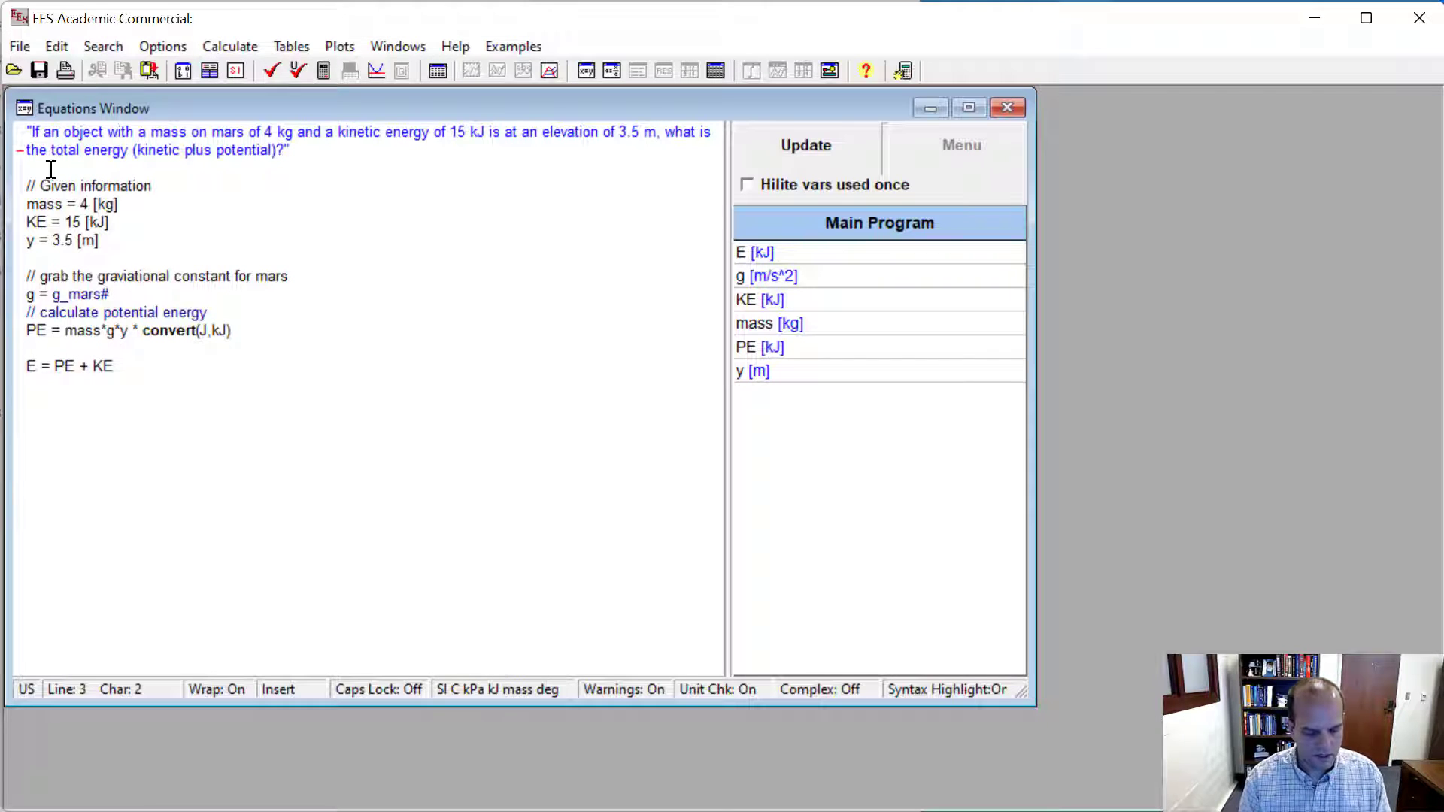
text(// Add )
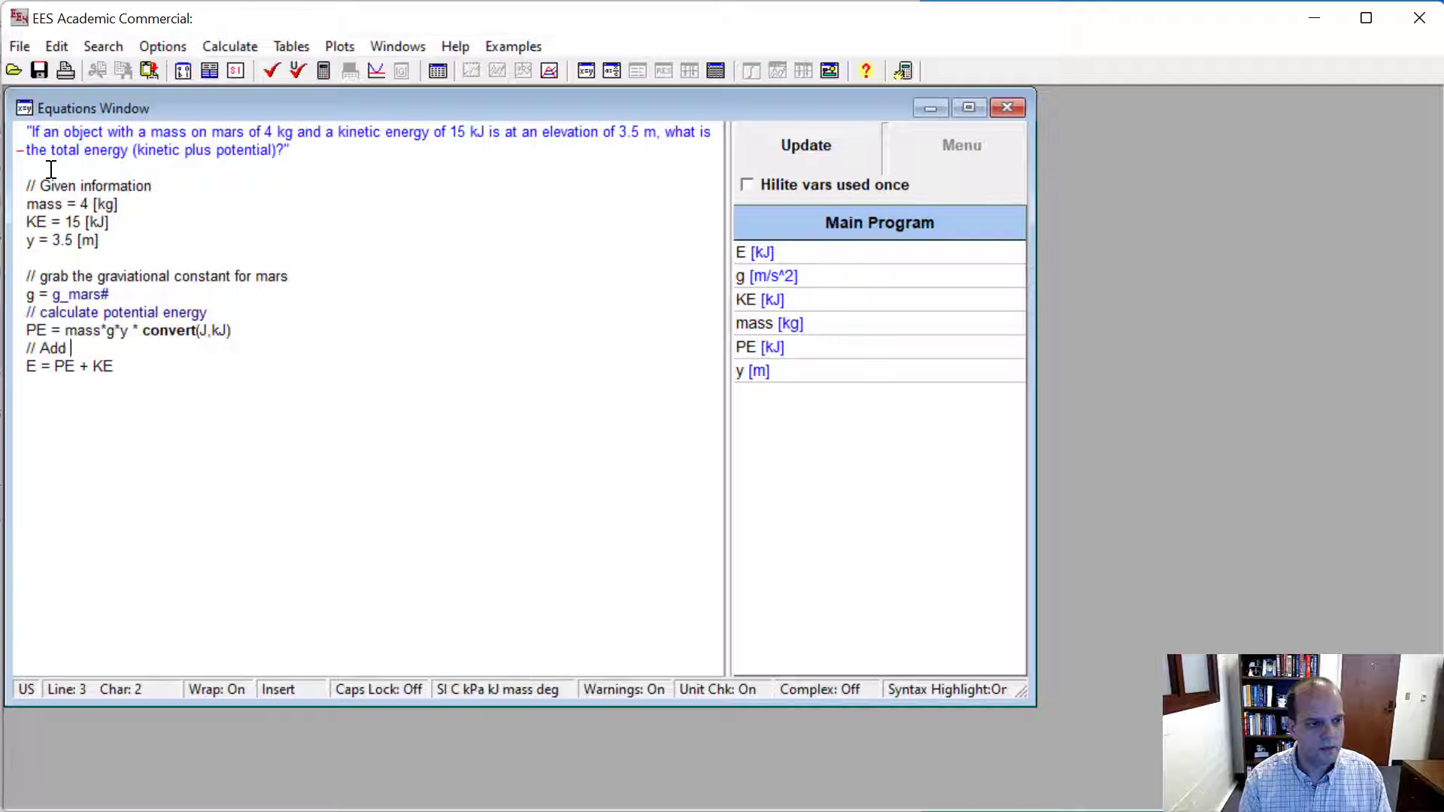
text(potent)
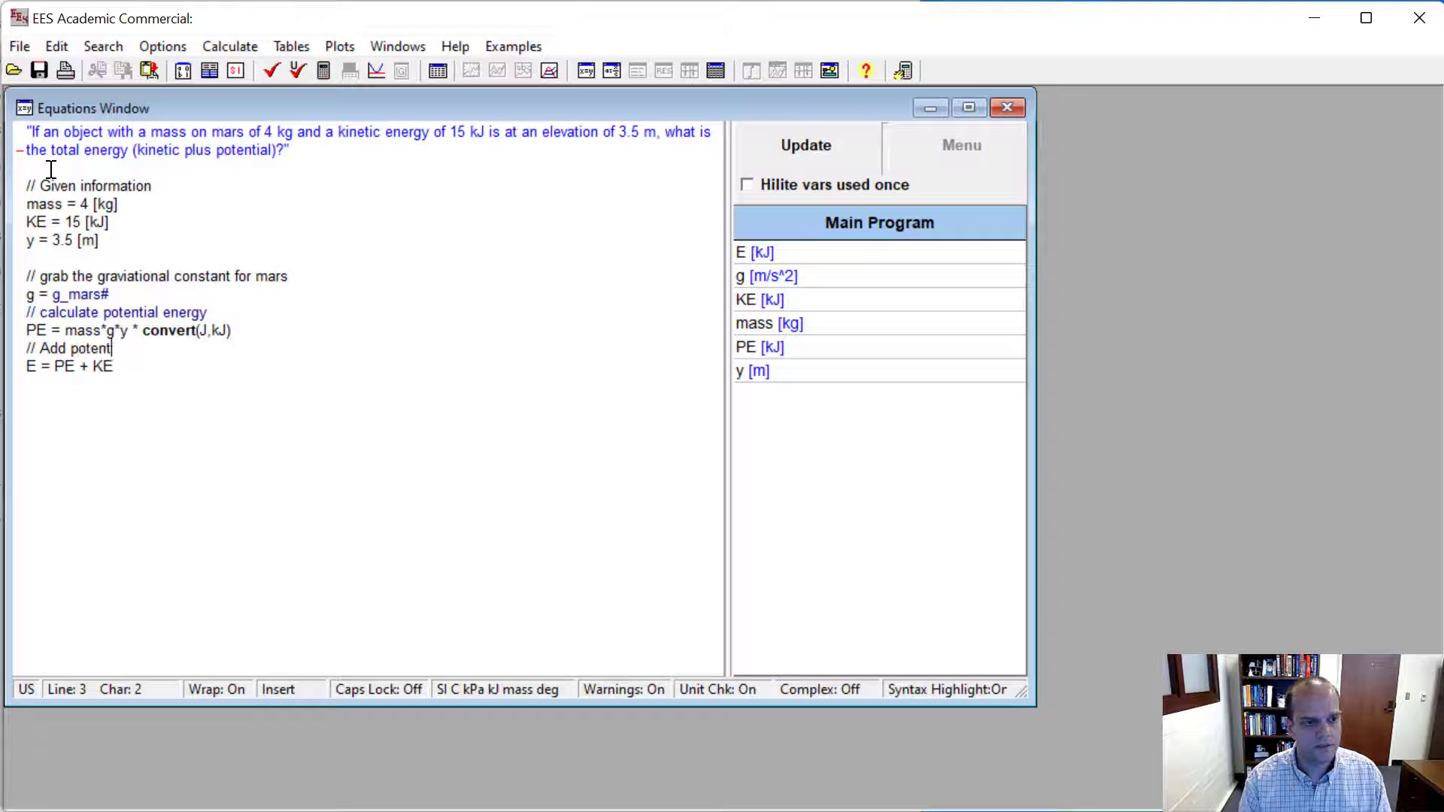
text(ial energy and )
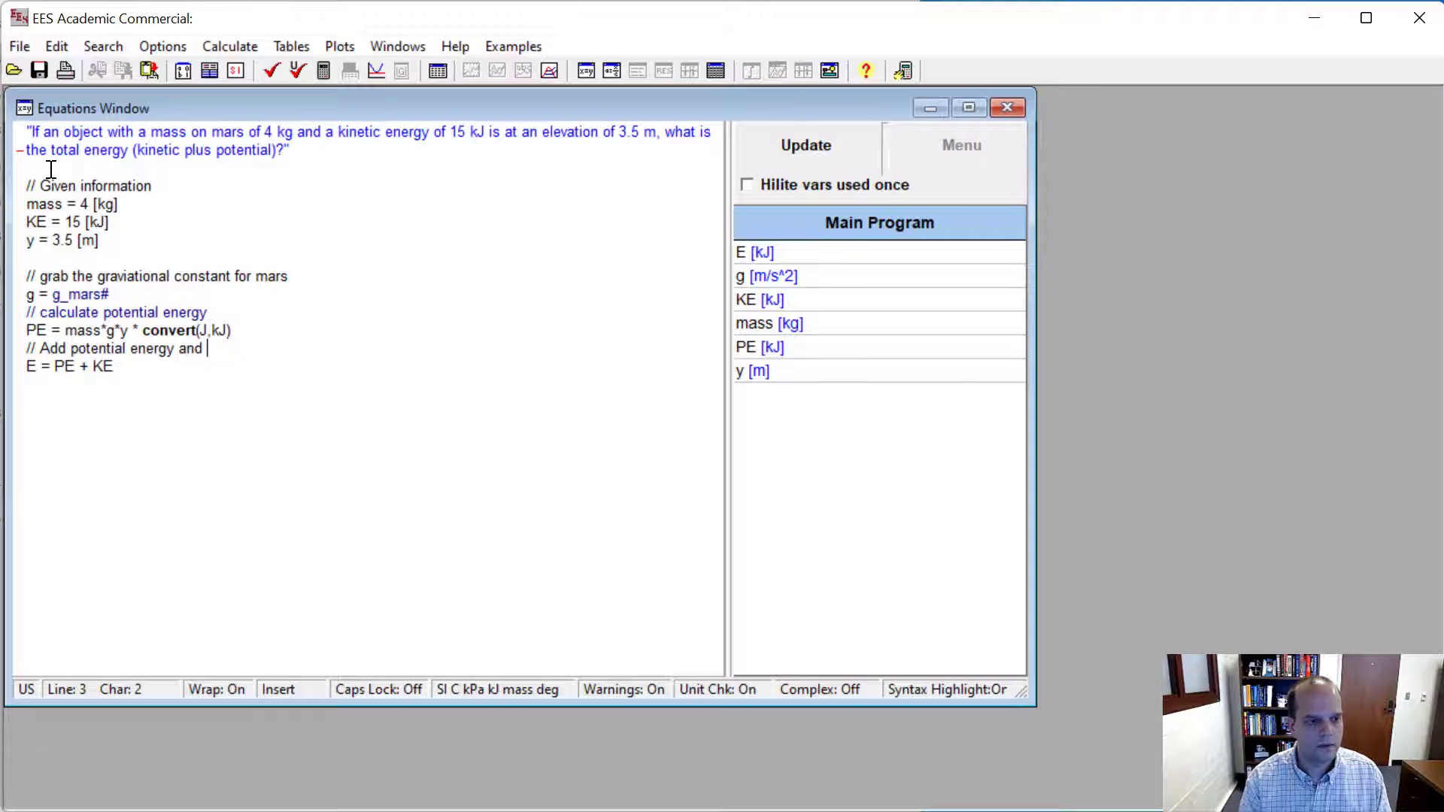
text(kinetick en)
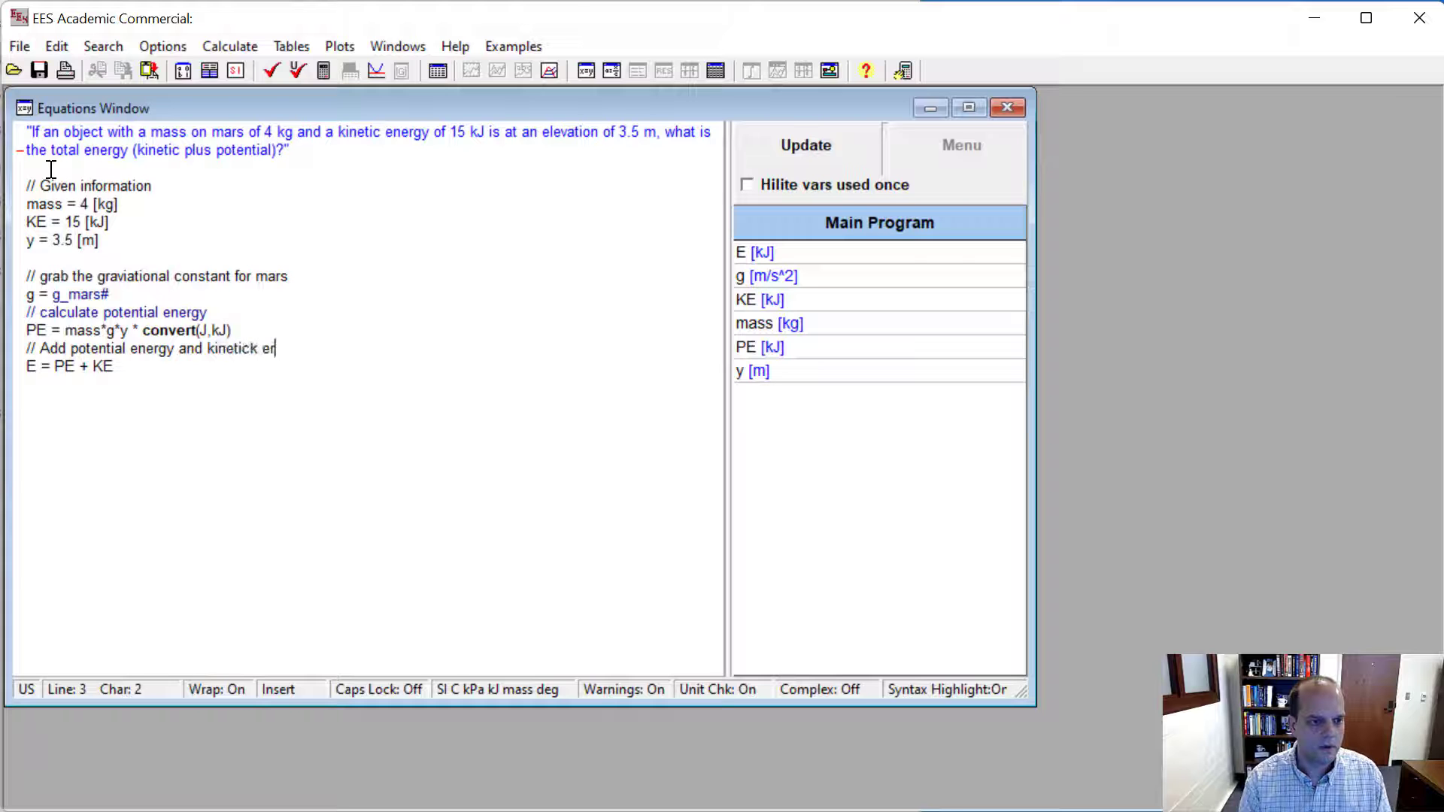
key(BackSpace)
key(BackSpace)
text(energy)
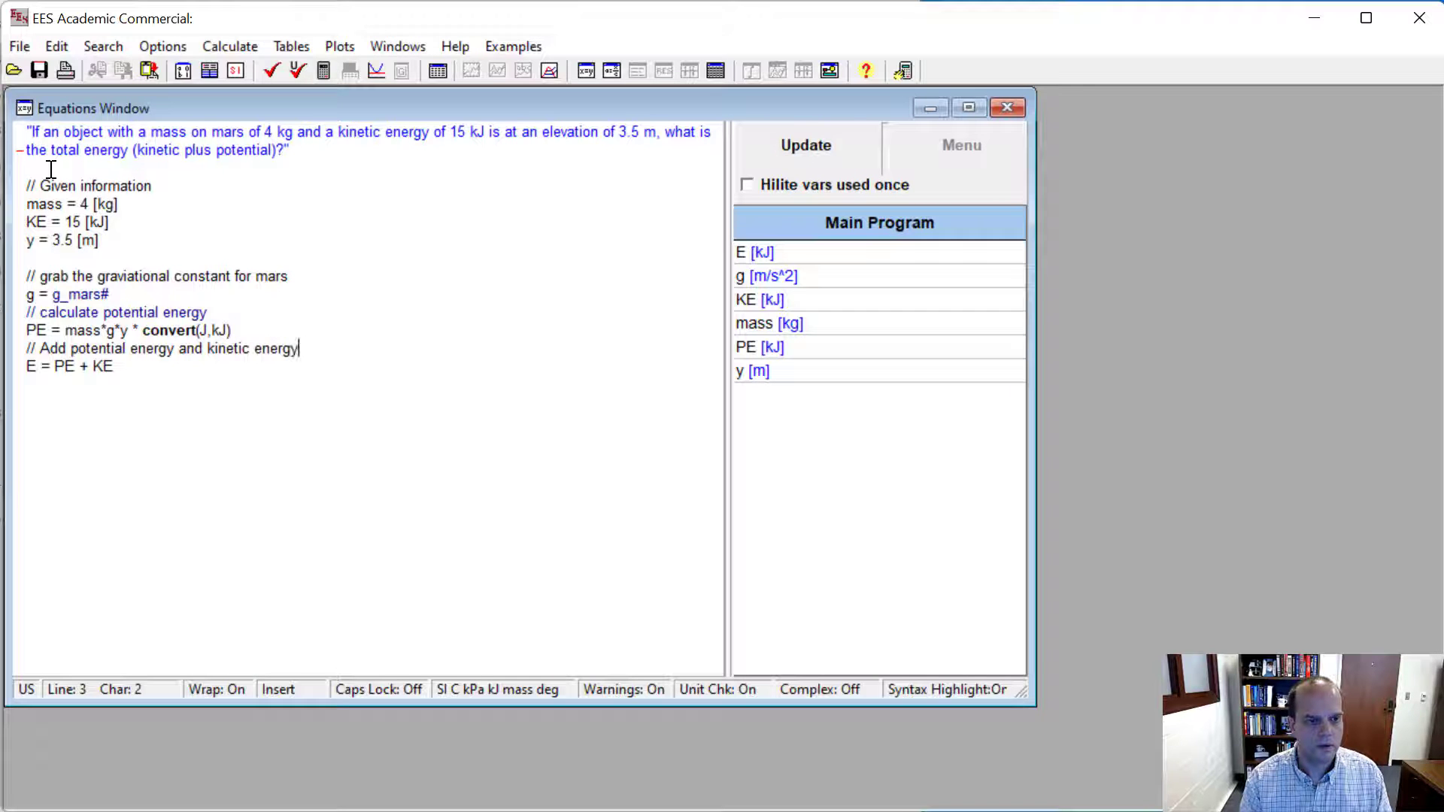
text( to get total energty)
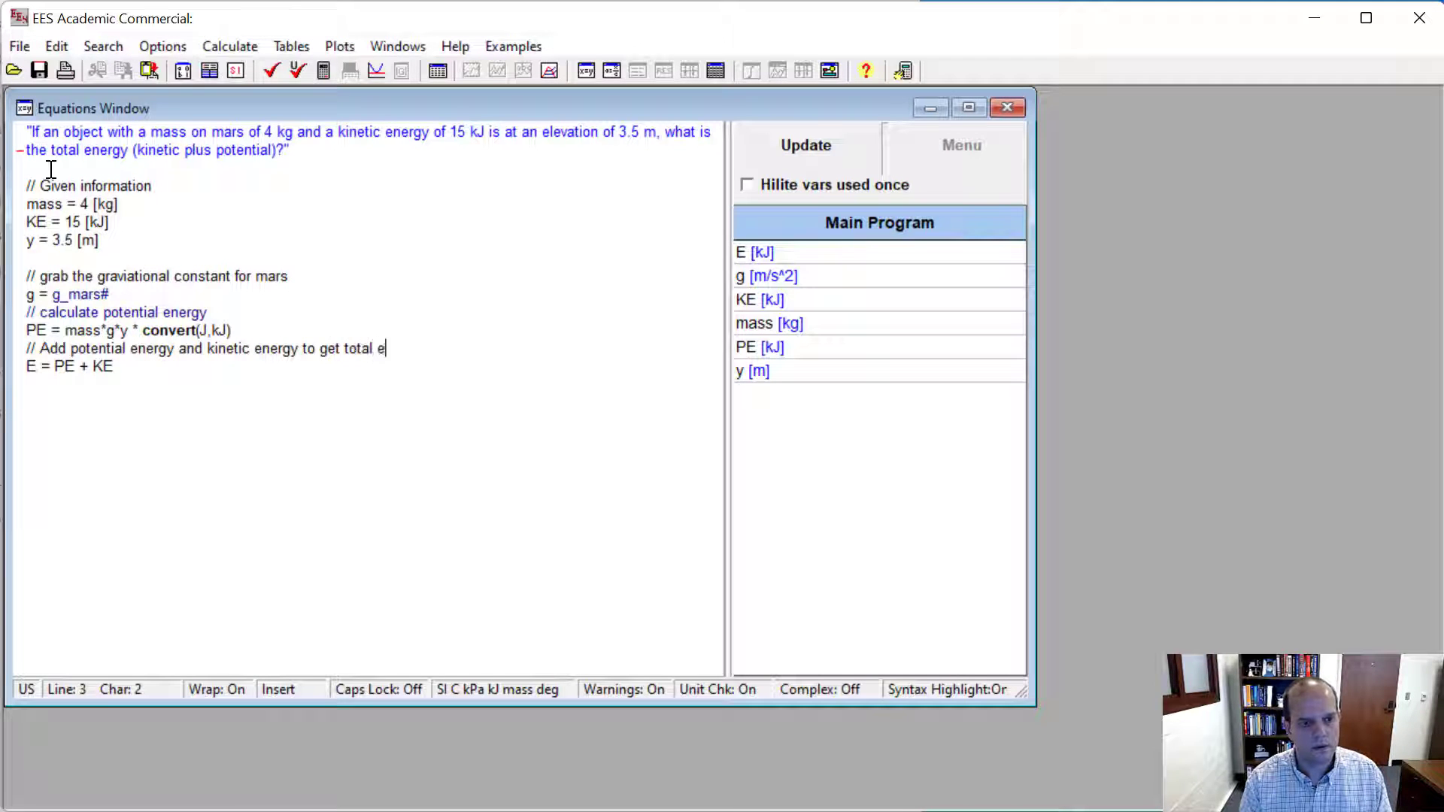
key(BackSpace)
key(BackSpace)
text(y)
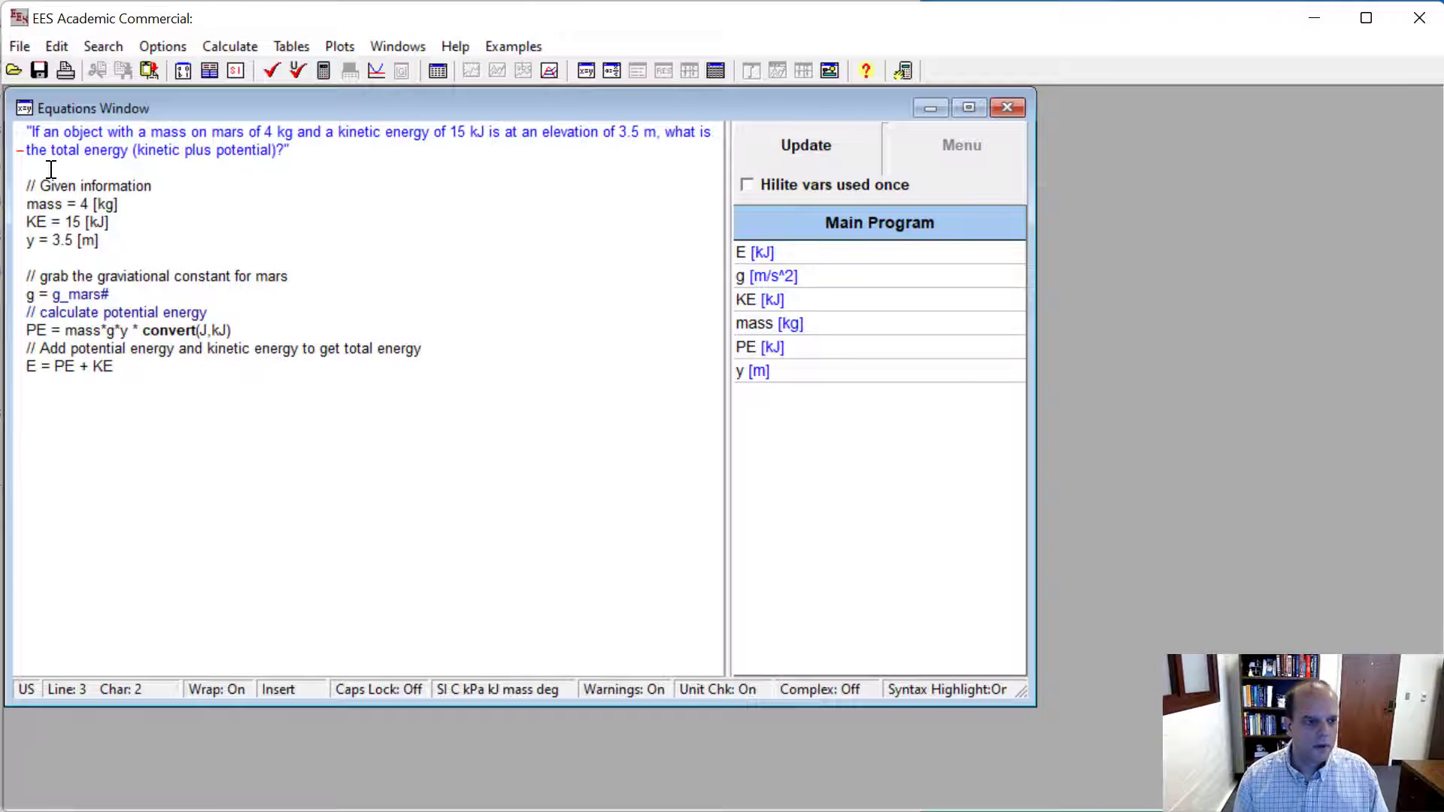
click(272, 70)
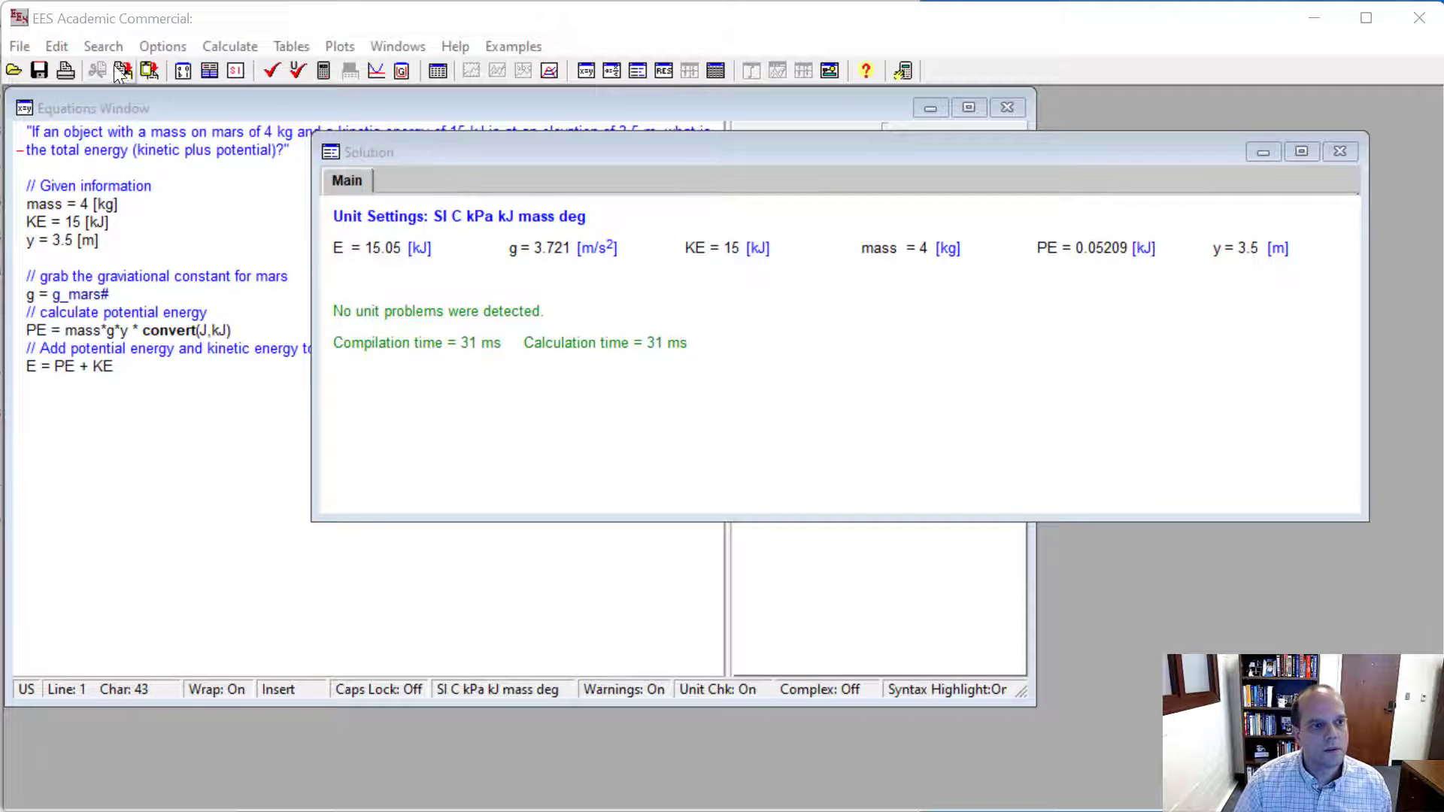
click(65, 71)
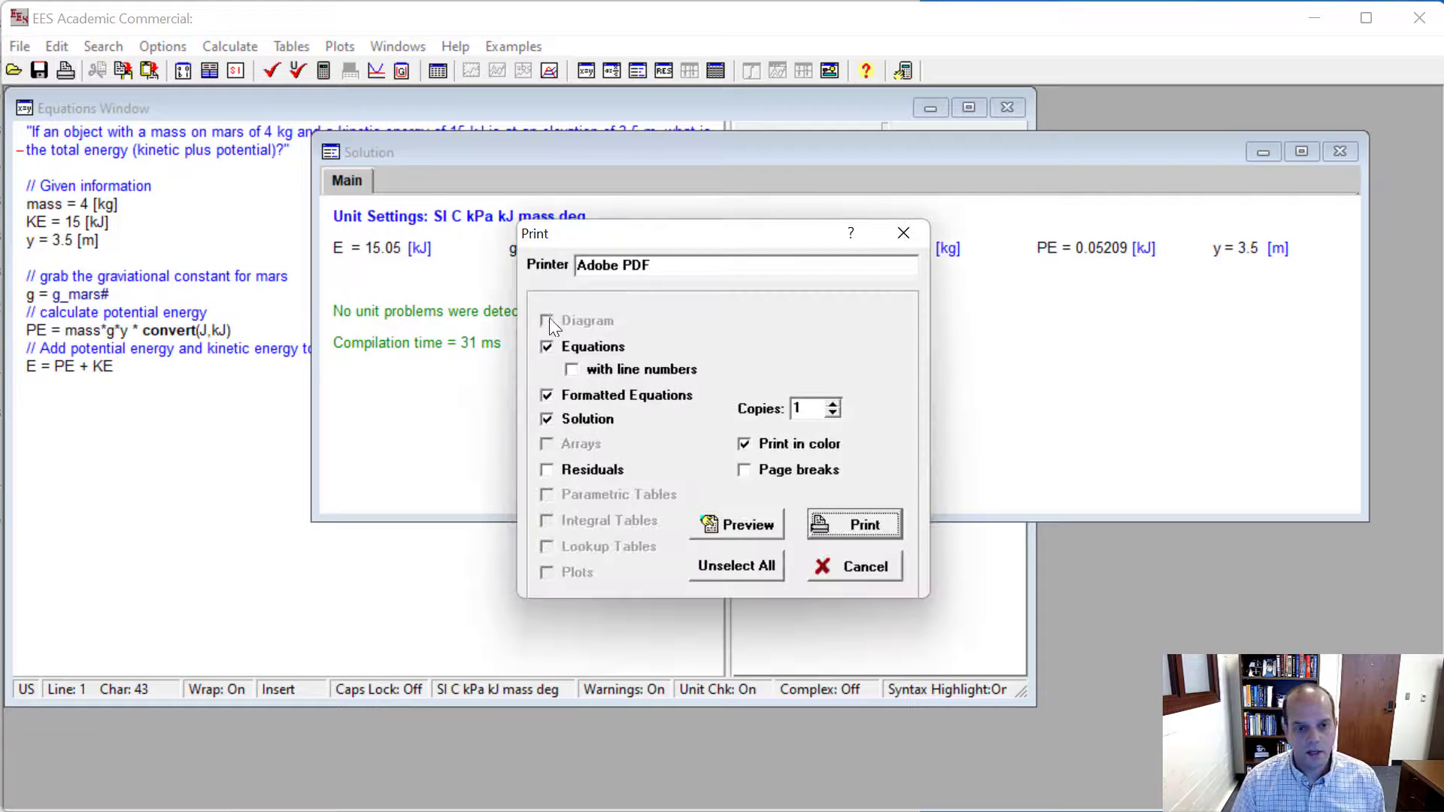
click(547, 396)
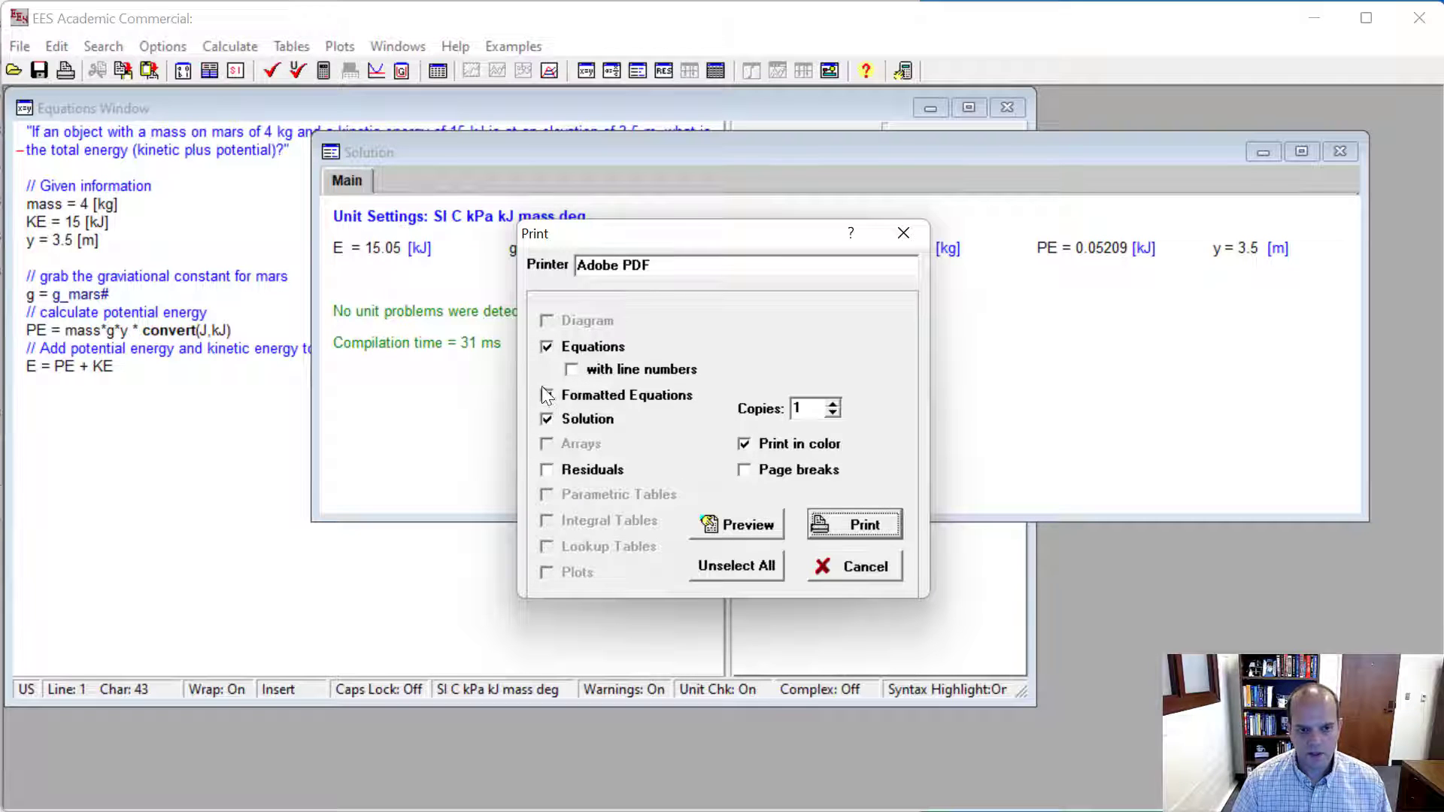
click(549, 395)
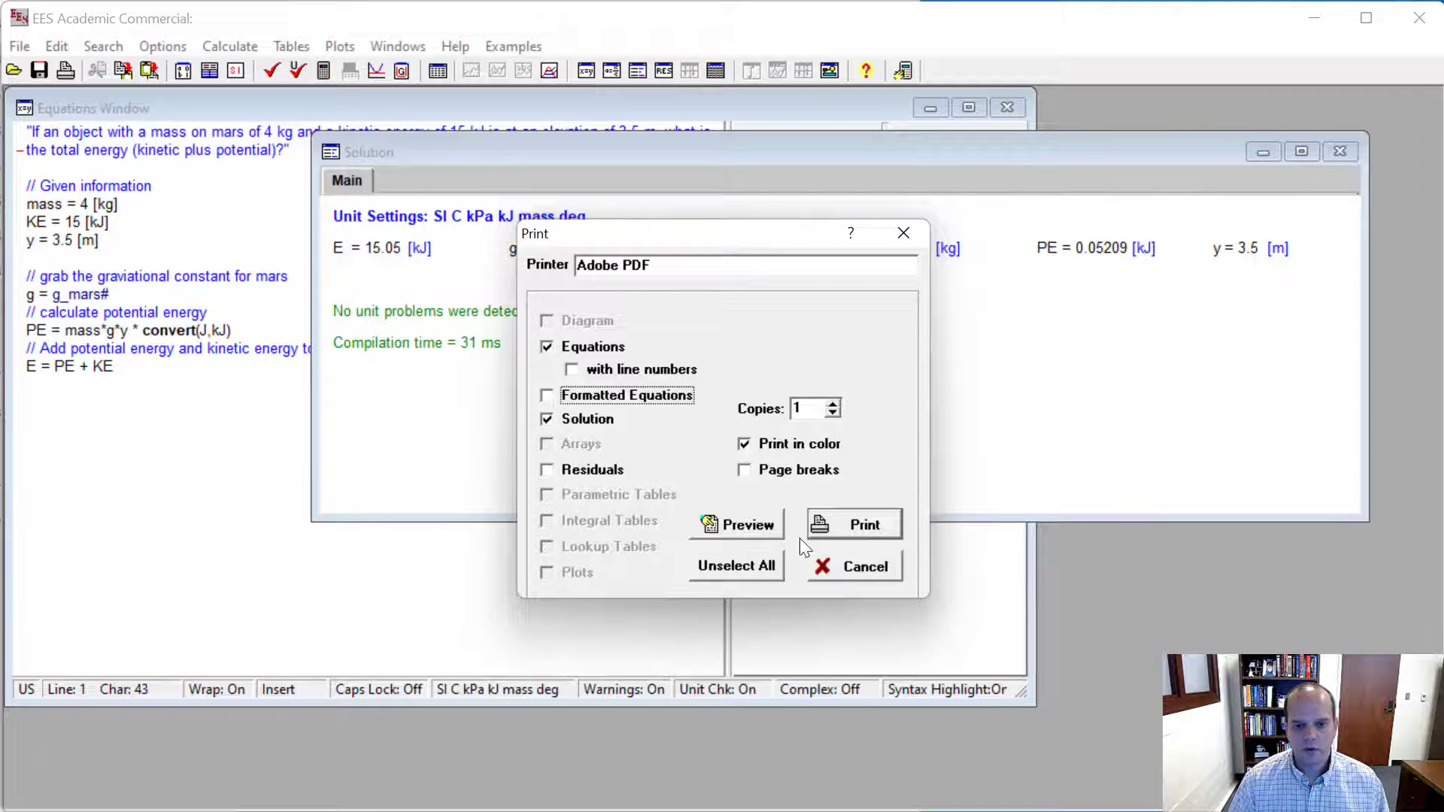
click(838, 567)
- Display the formatted equations above the solution results and print the equations, formatted equations and solution in color to Adobe PDF
click(389, 46)
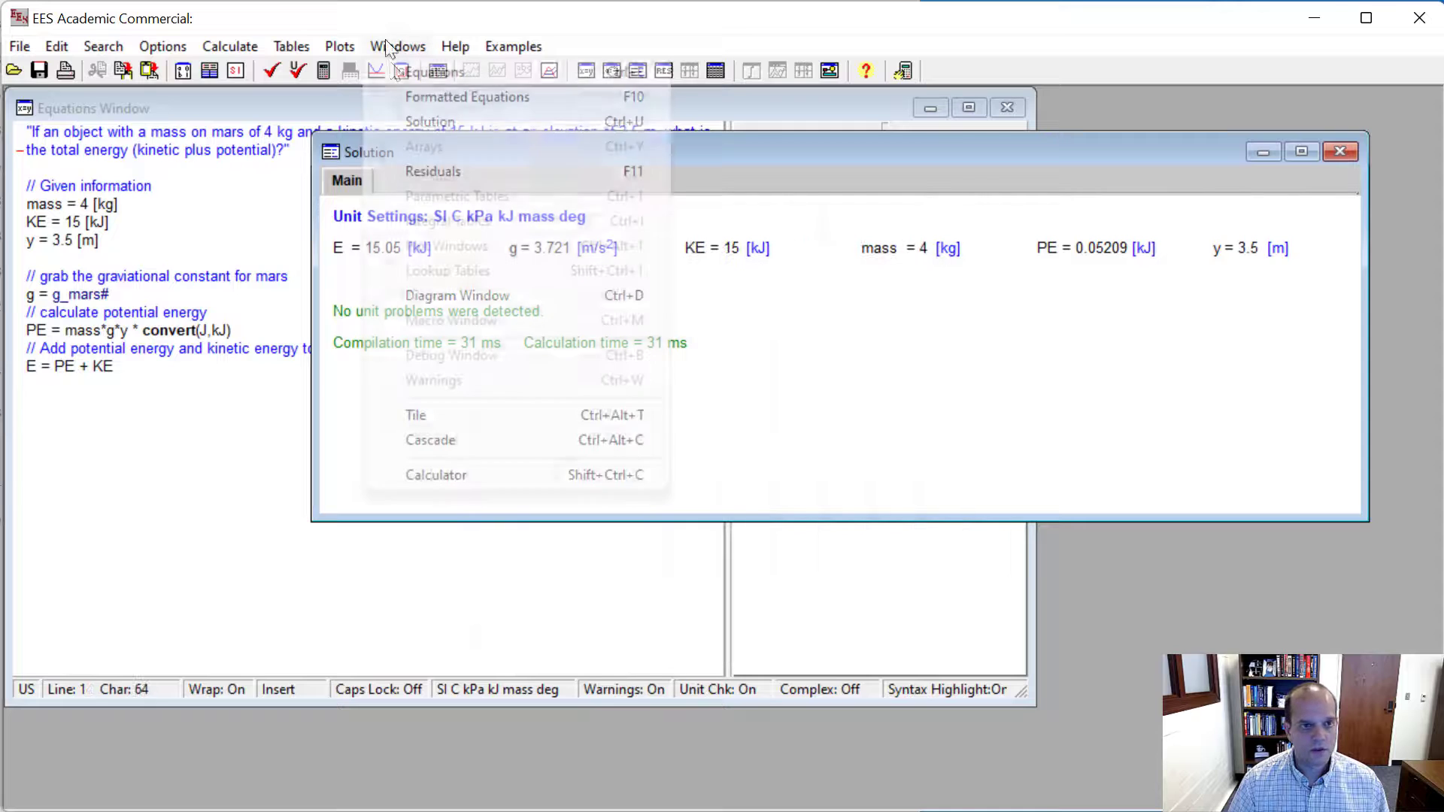
click(418, 98)
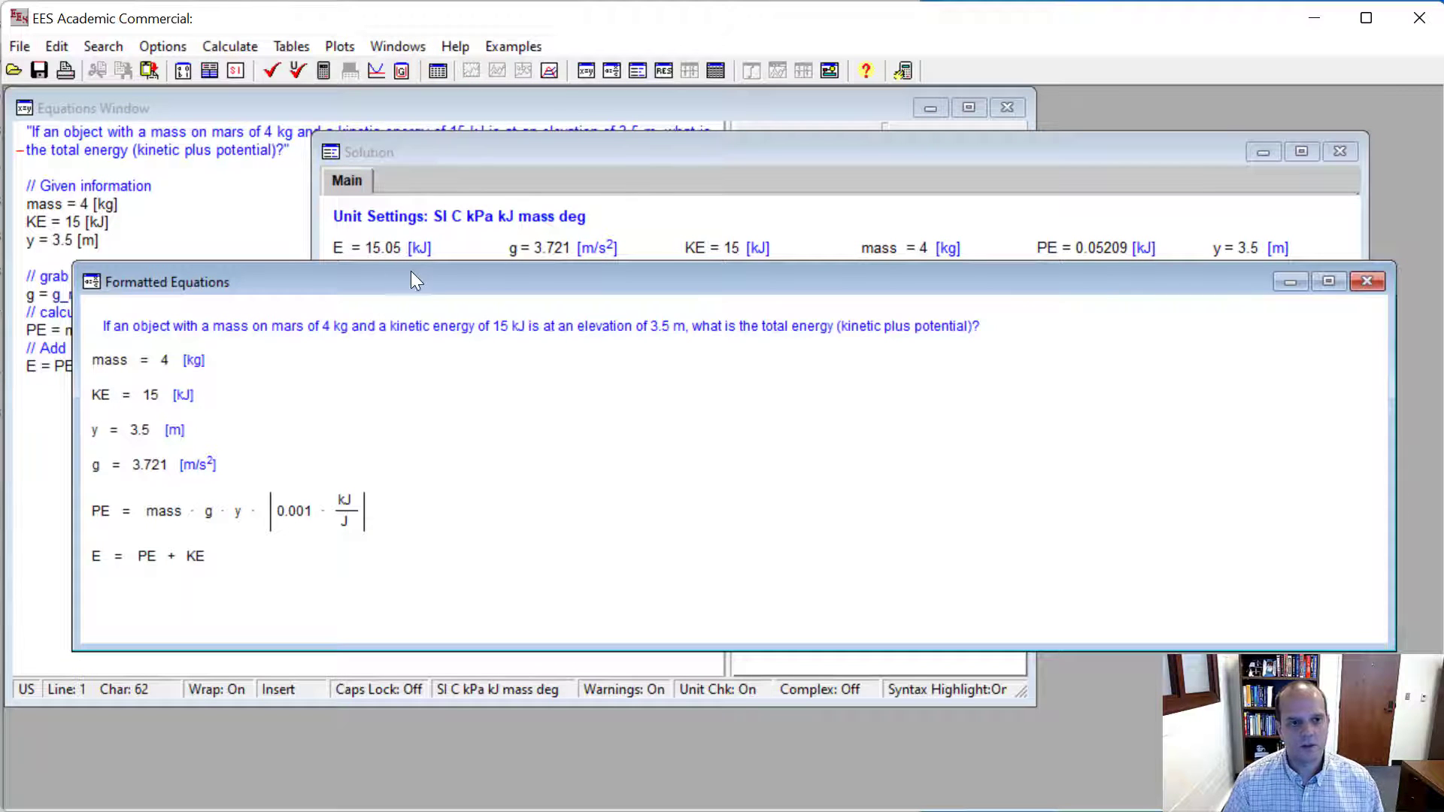
drag(412, 272, 440, 168)
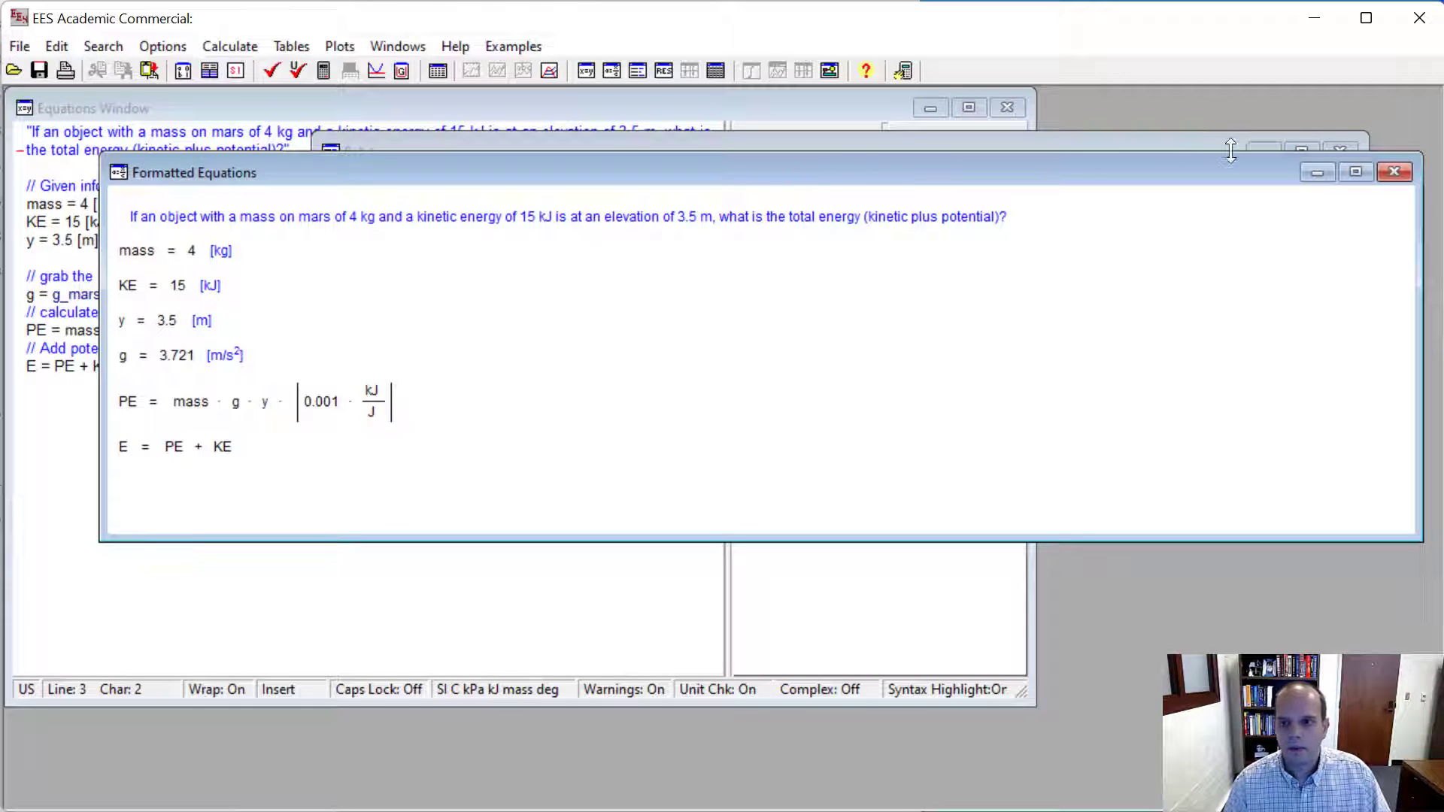
click(66, 70)
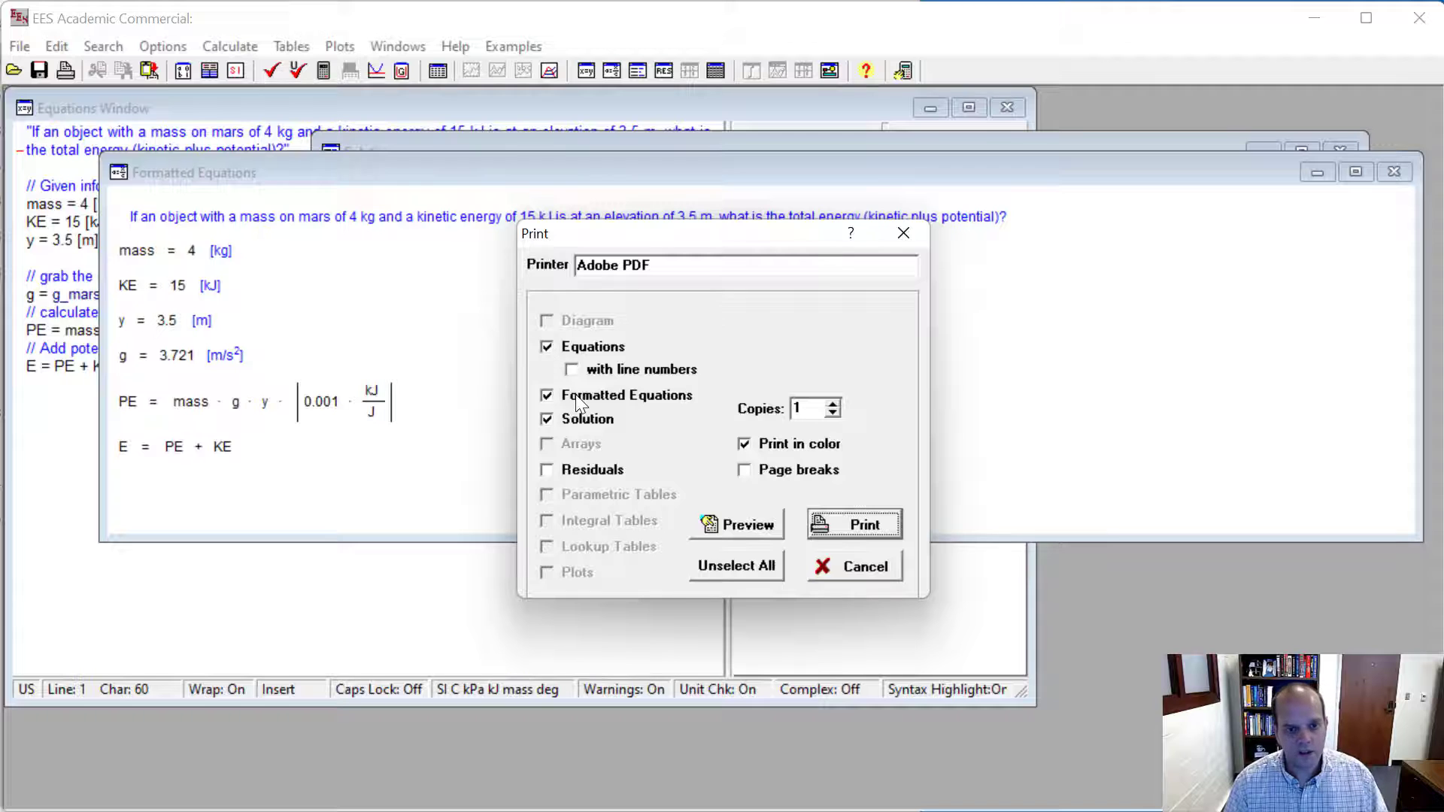
click(831, 524)
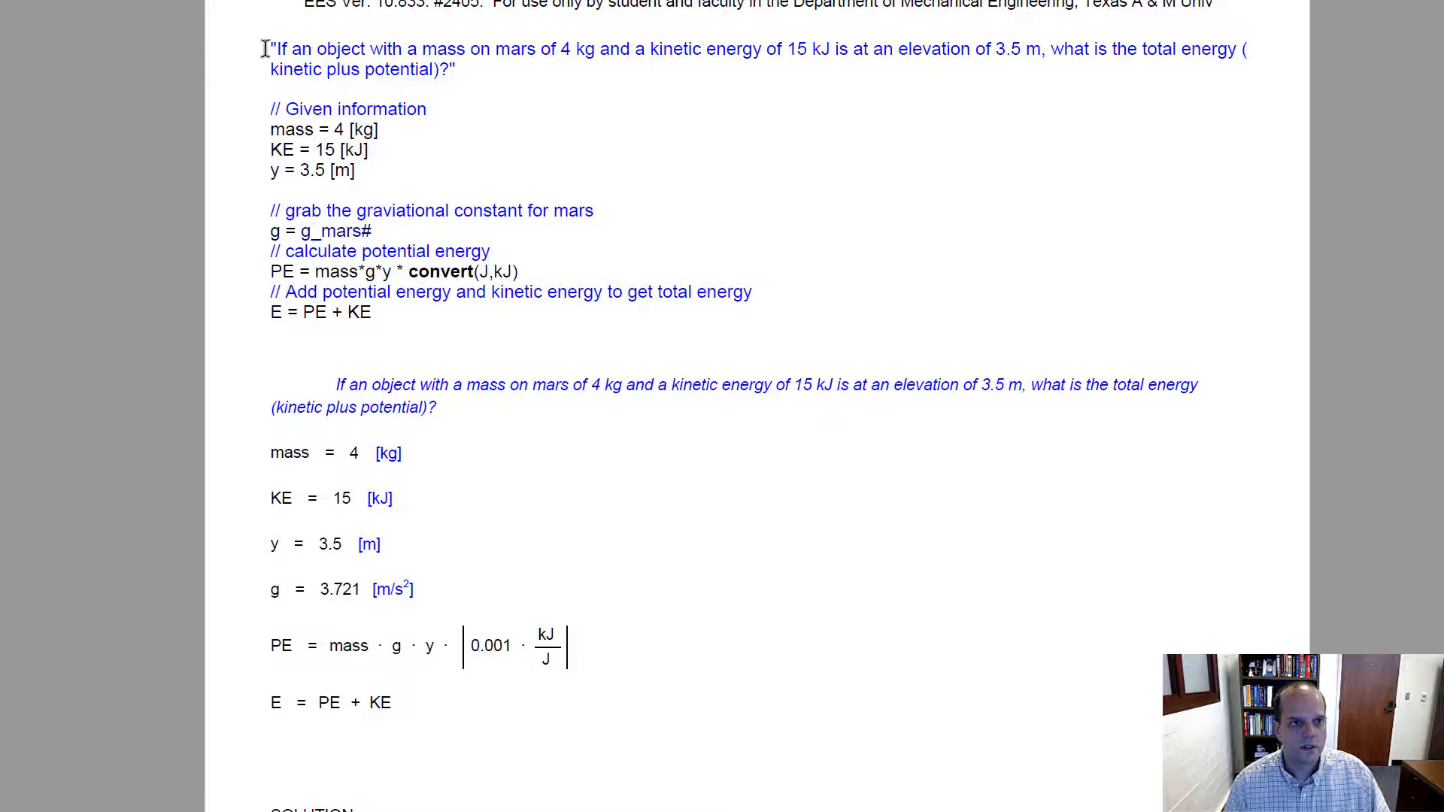
- Review the equations, formatted equations and solution sections in the printed PDF, and return to EES
drag(270, 45, 381, 328)
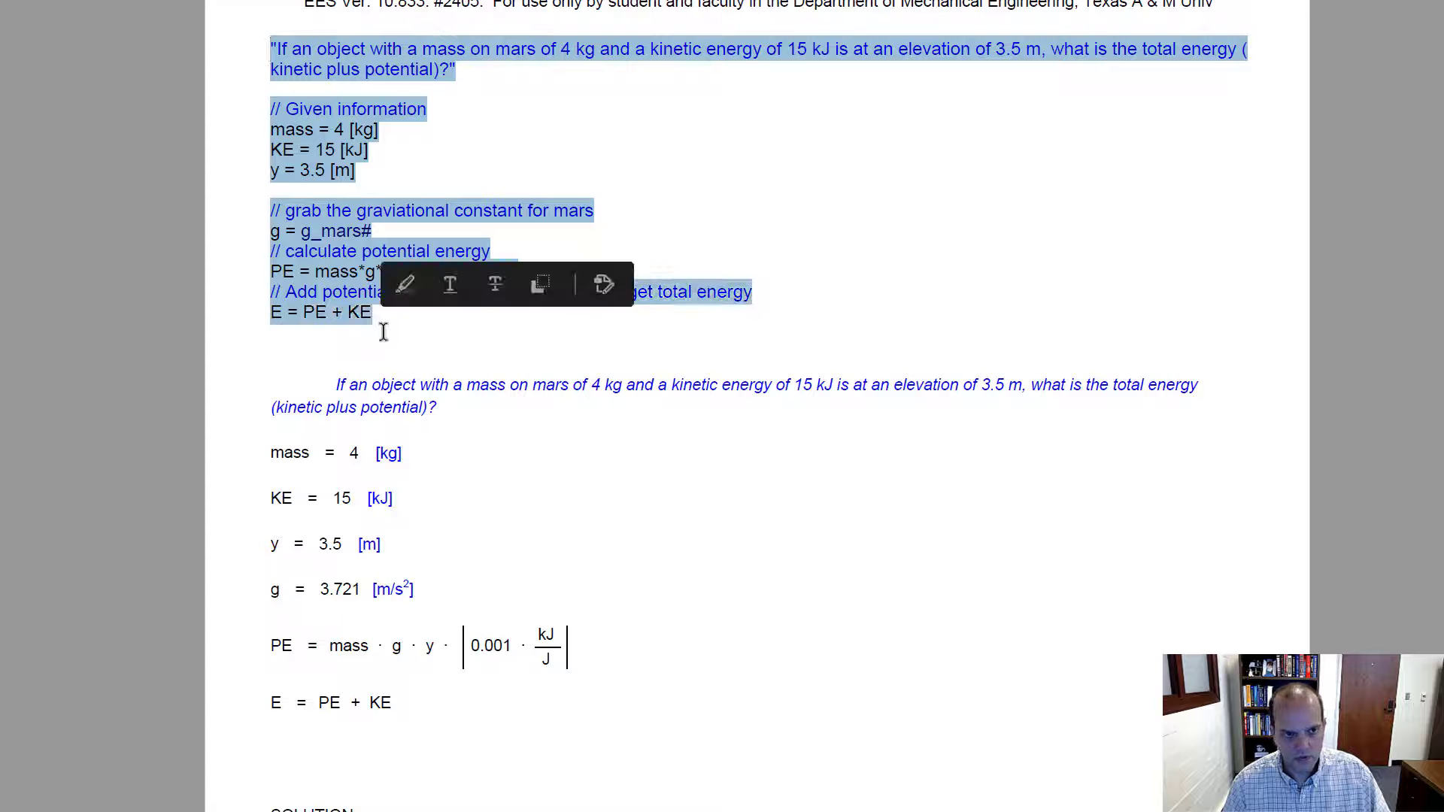
drag(322, 406, 395, 702)
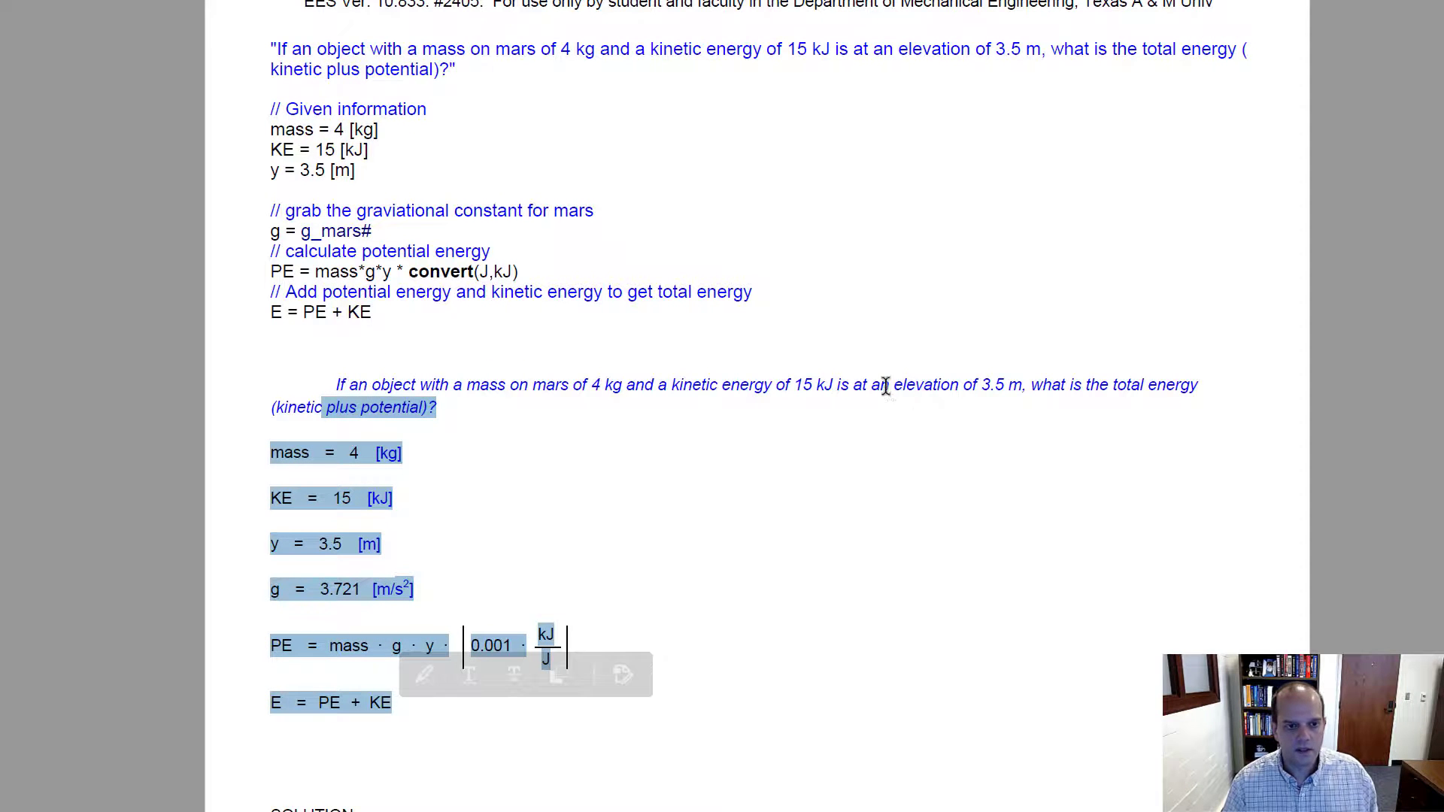
scroll(870, 367, down, 4)
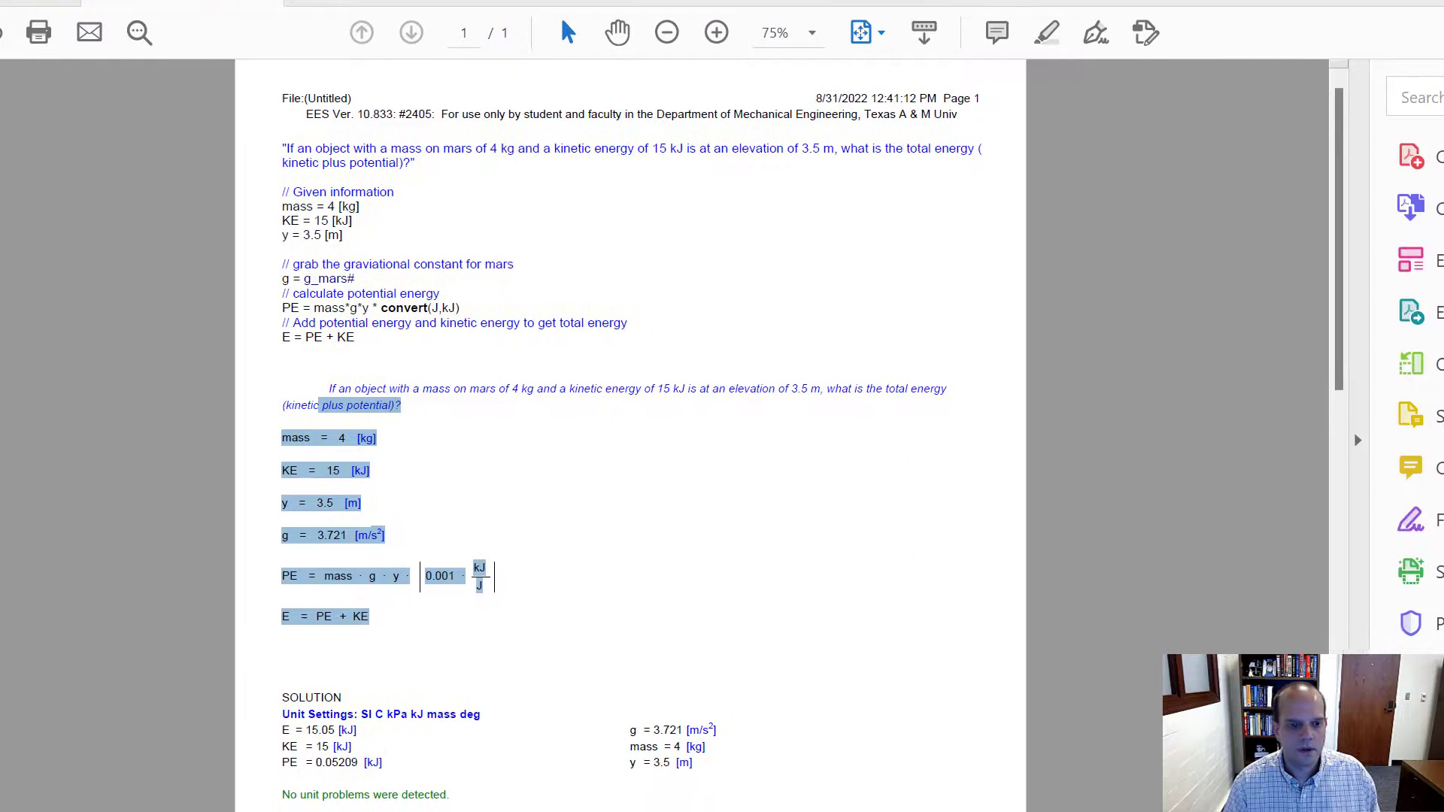
scroll(497, 520, down, 3)
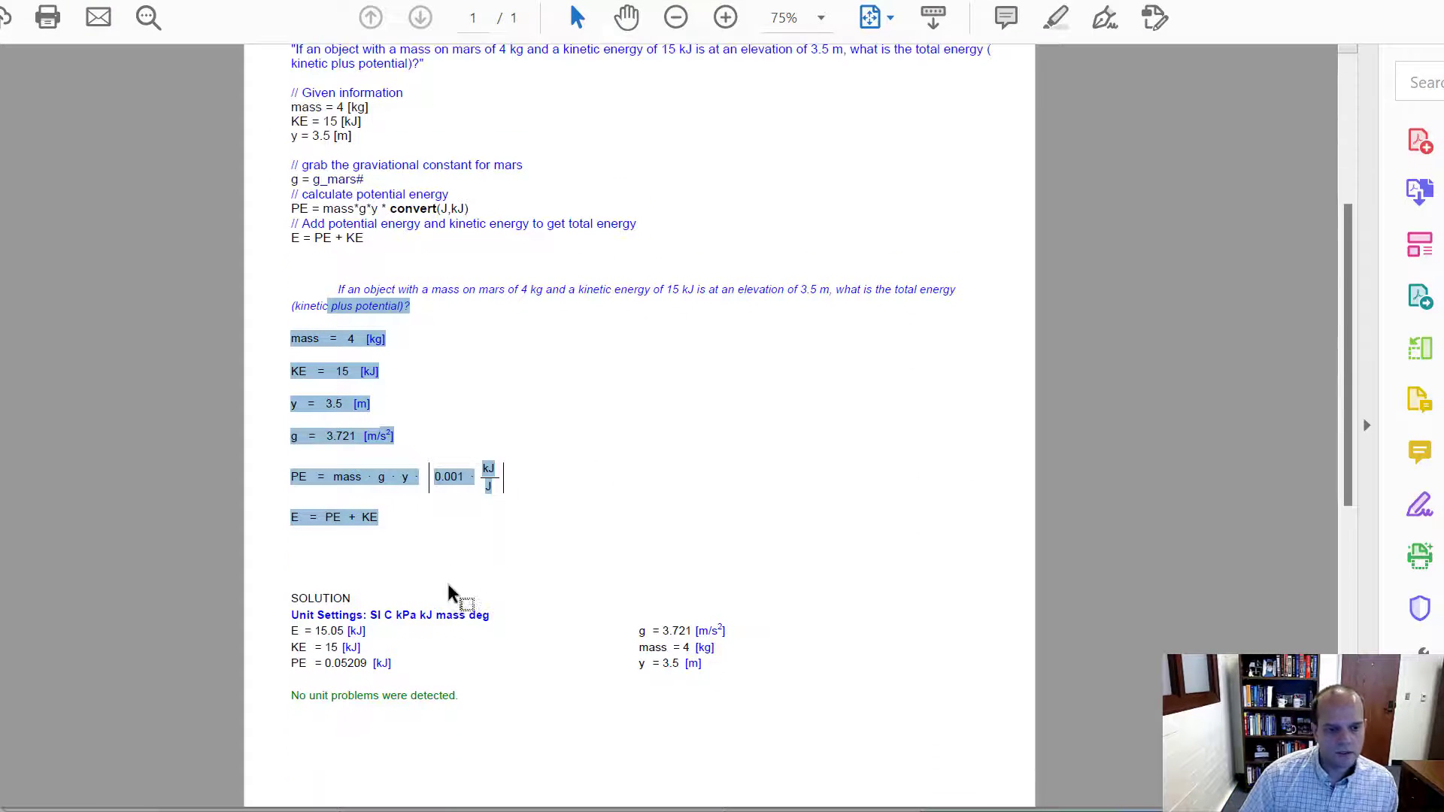
click(457, 673)
drag(456, 673, 242, 580)
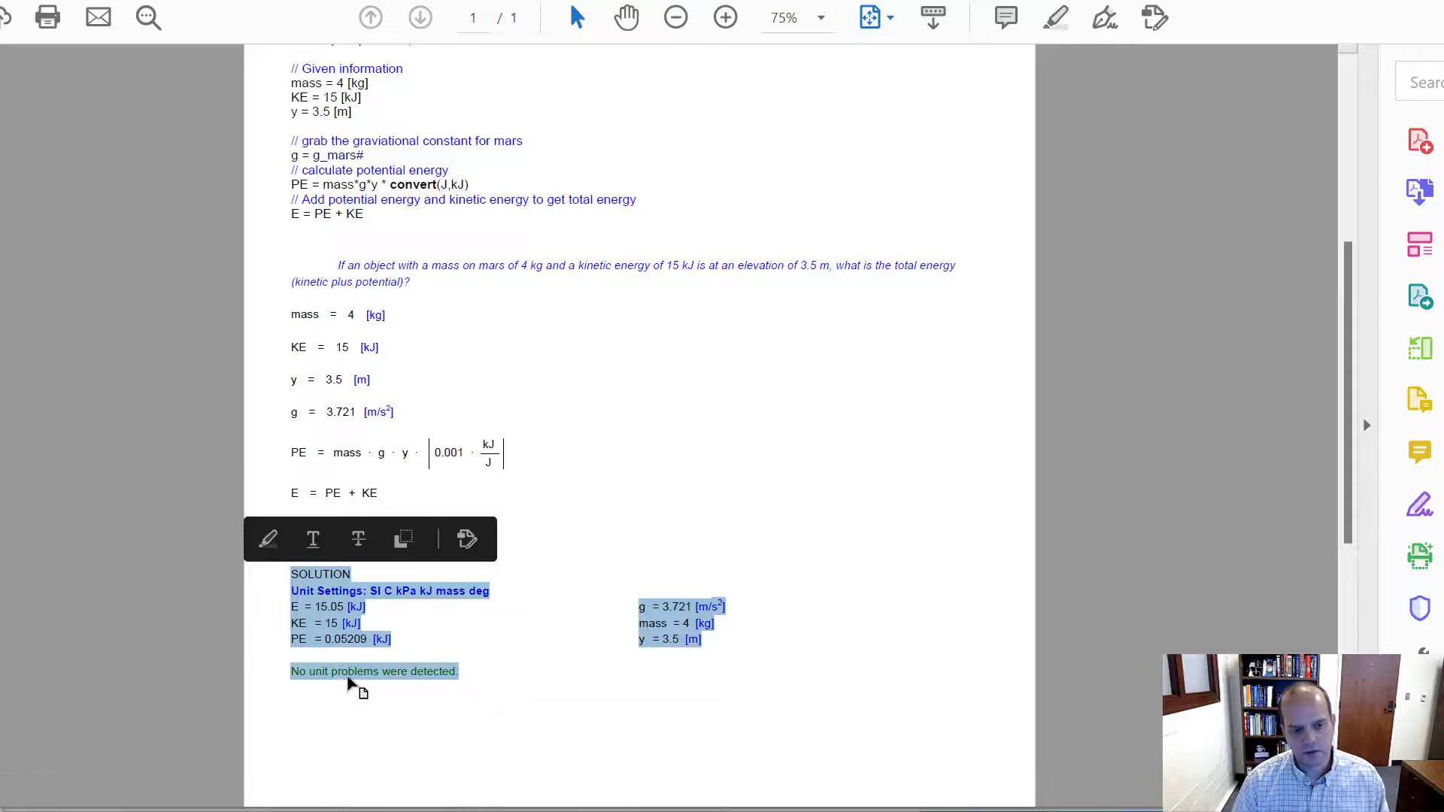
click(495, 677)
scroll(466, 309, up, 1)
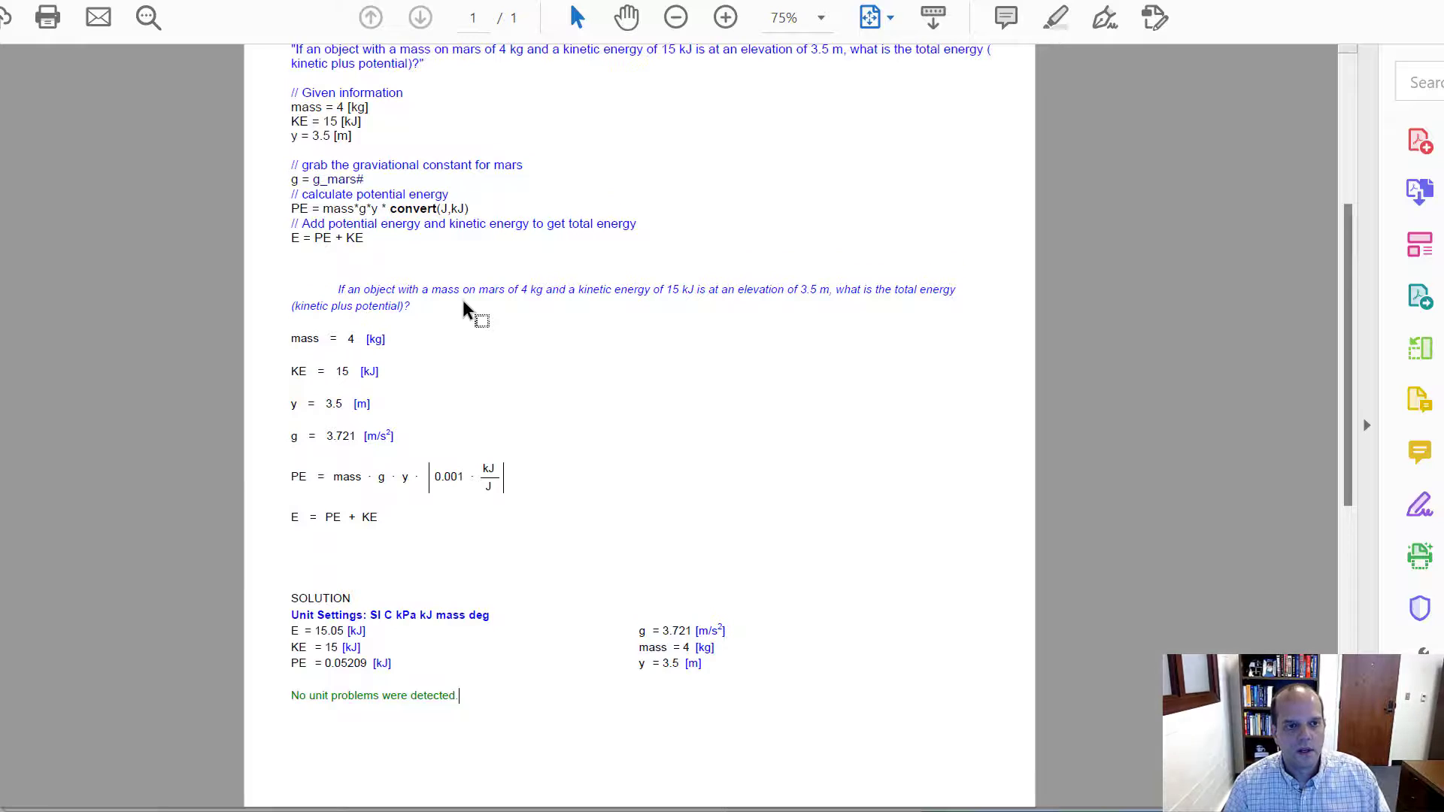
scroll(477, 312, down, 1)
scroll(497, 263, up, 1)
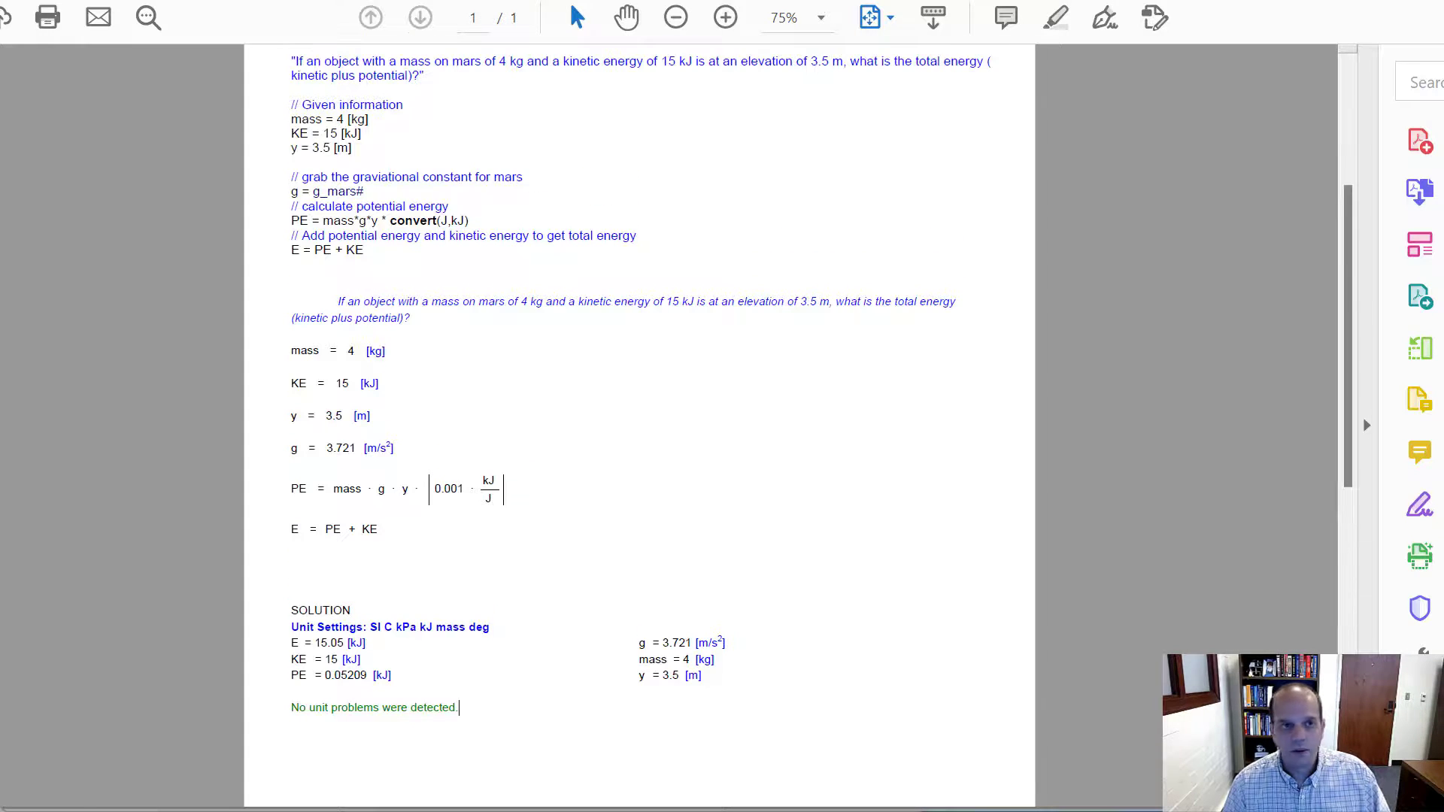
click(1316, 2)
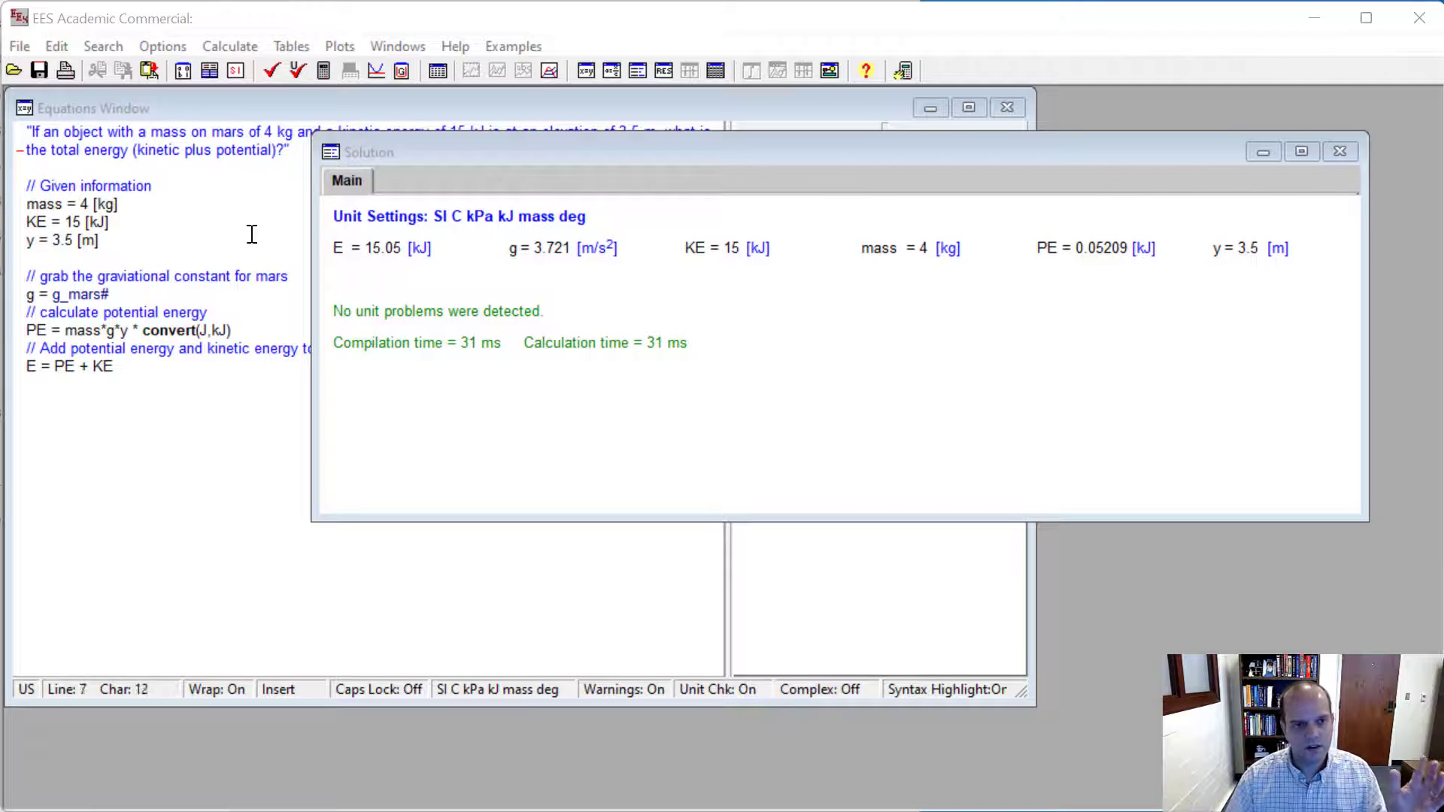
- Format the total energy E in the solution results with a Box highlight and a red foreground color
click(380, 248)
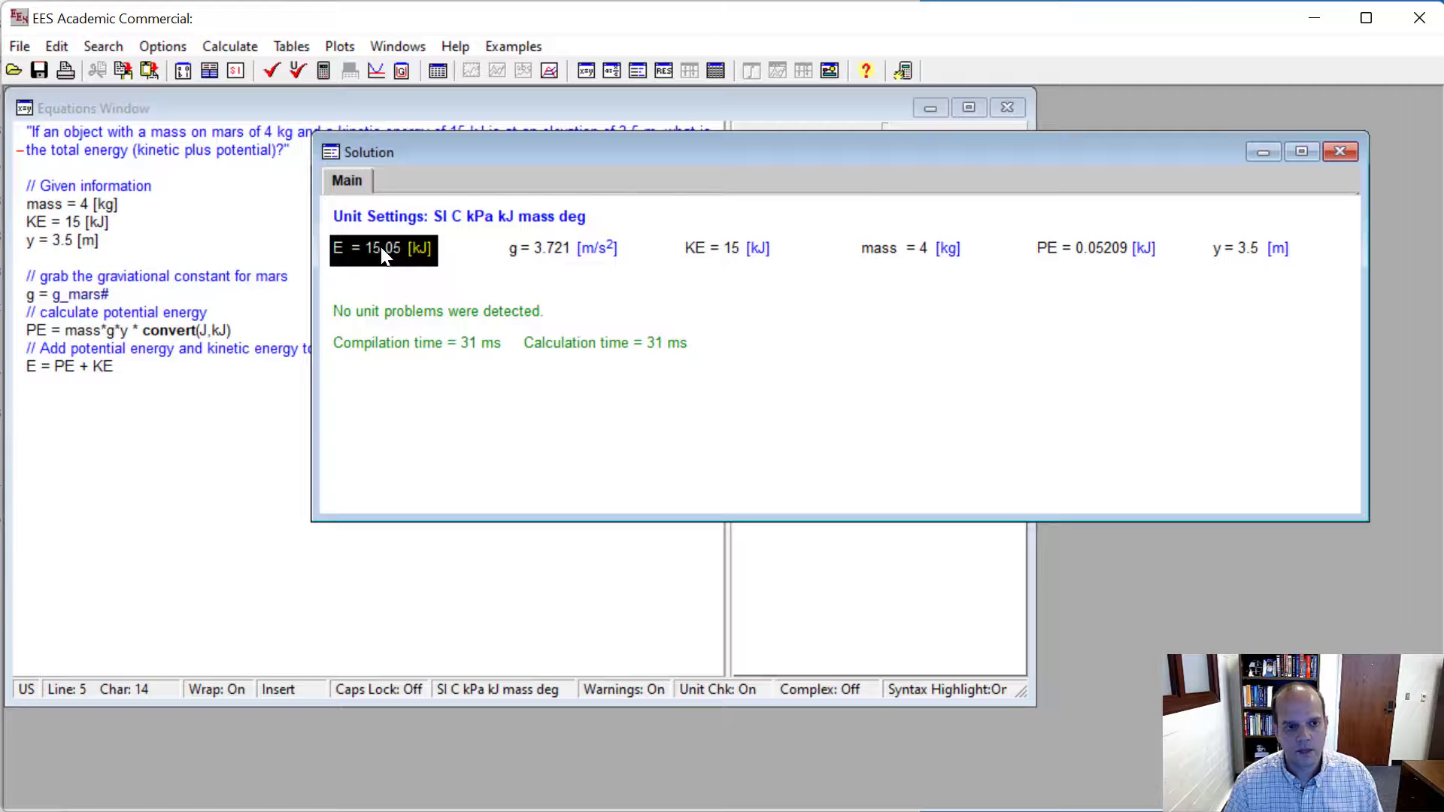
double_click(382, 249)
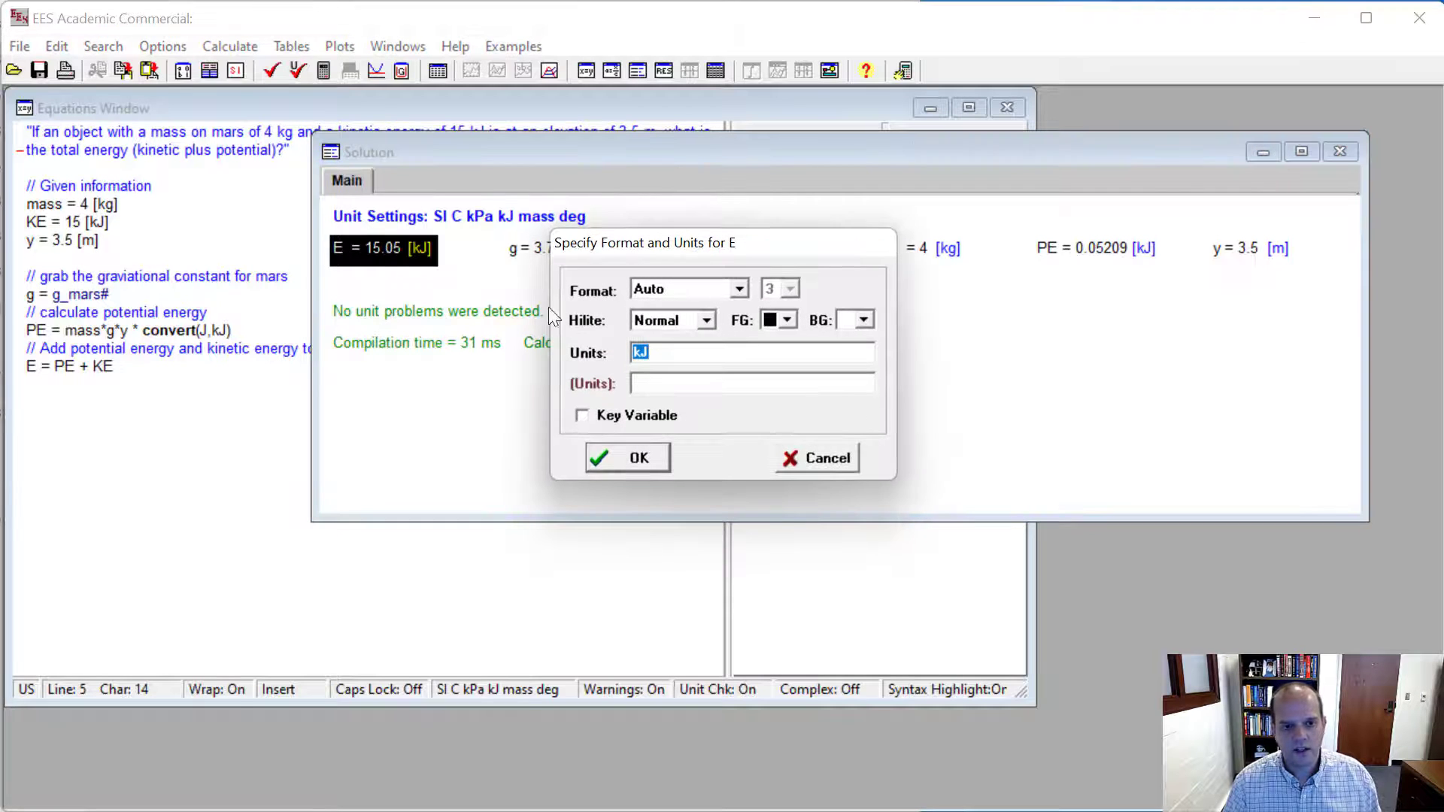
click(710, 323)
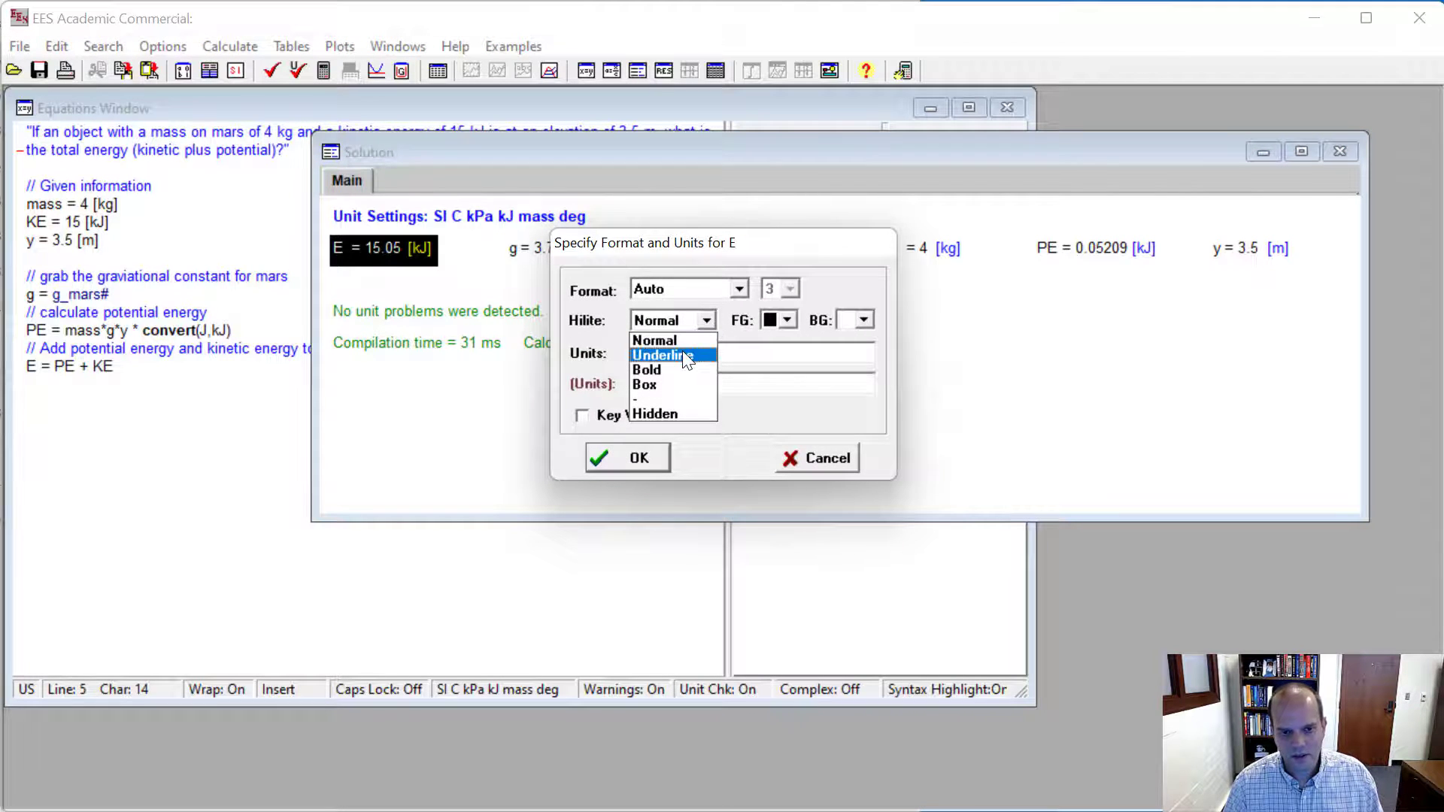
click(662, 386)
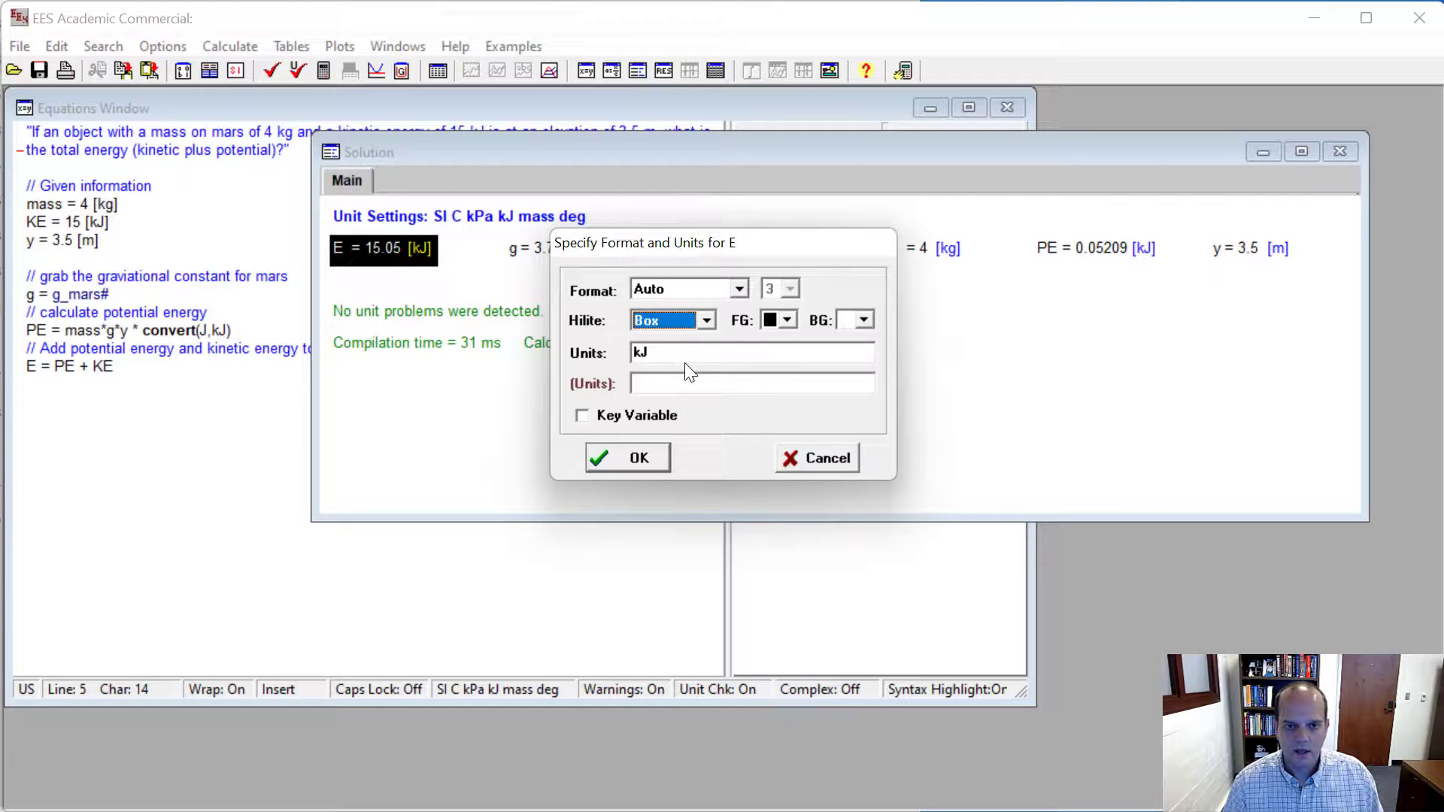
click(782, 319)
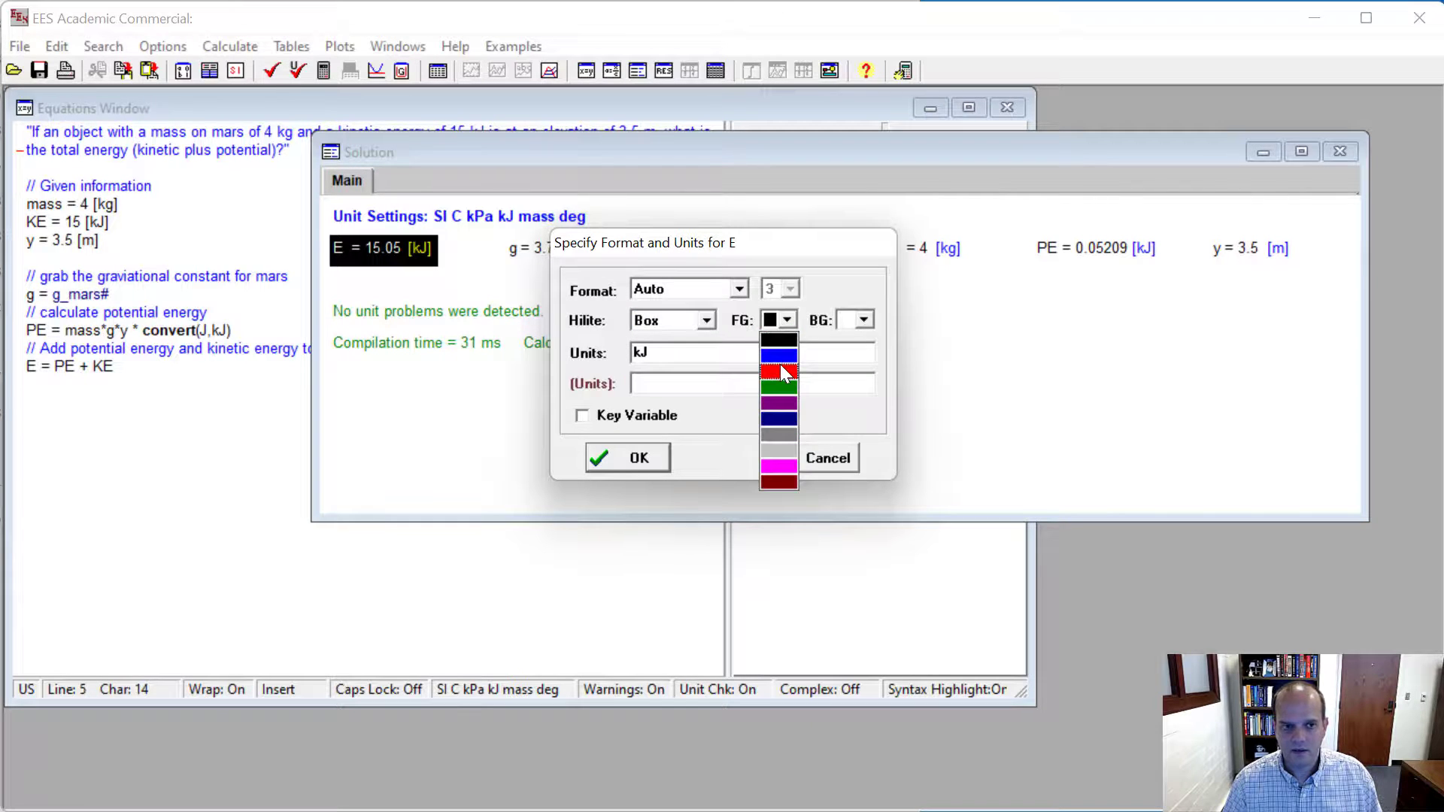
click(784, 374)
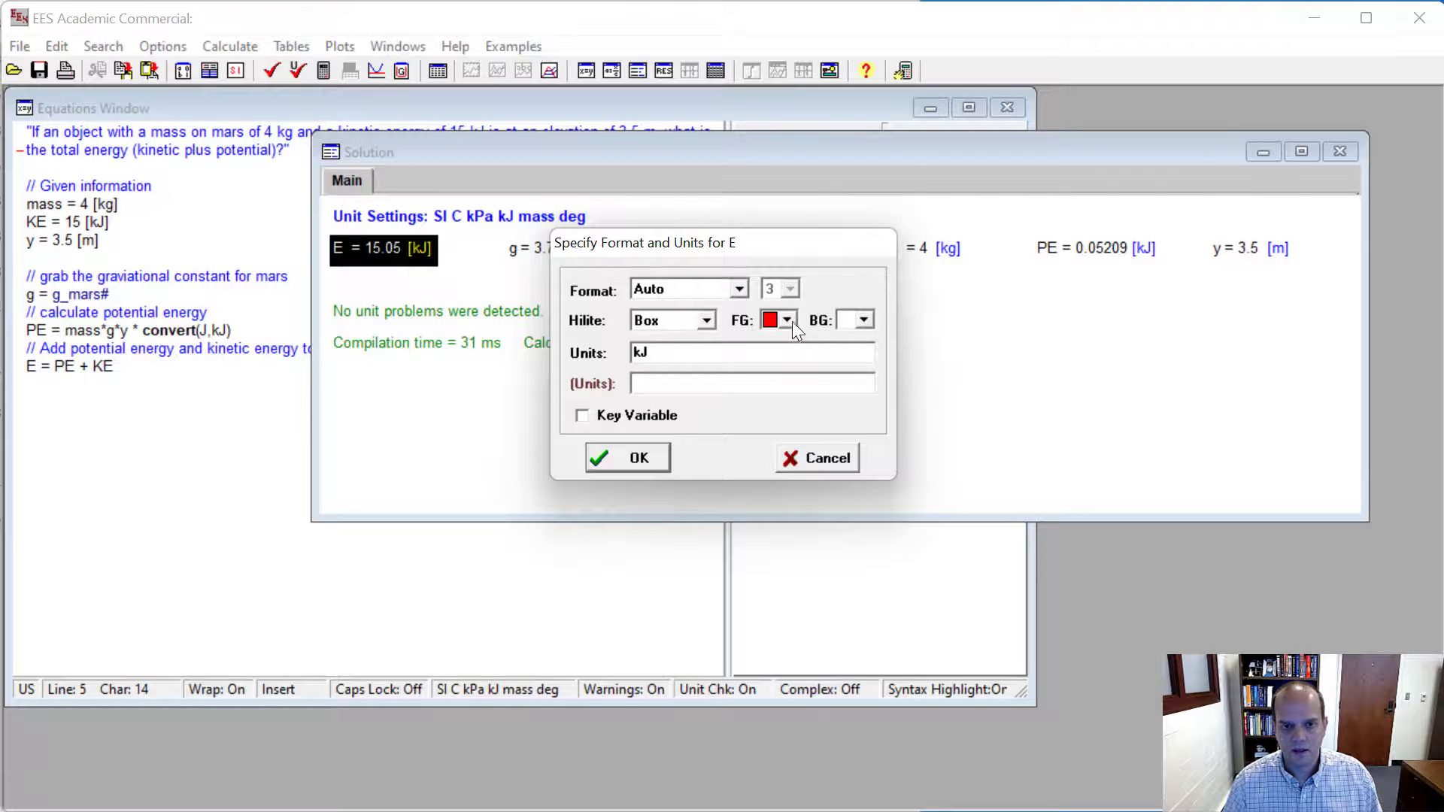
click(638, 460)
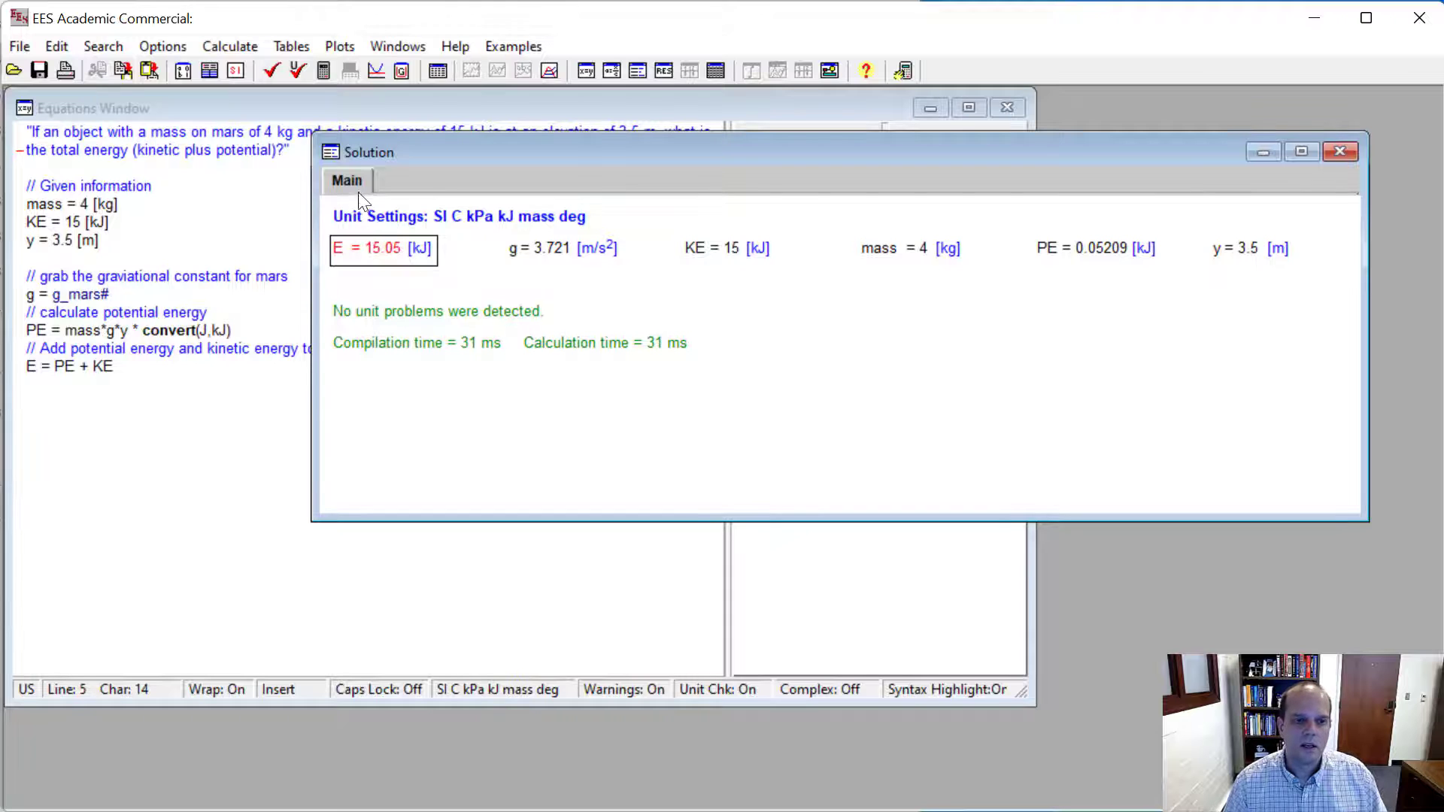
- Mark E as a key variable with the description "This is the total energy"
double_click(396, 250)
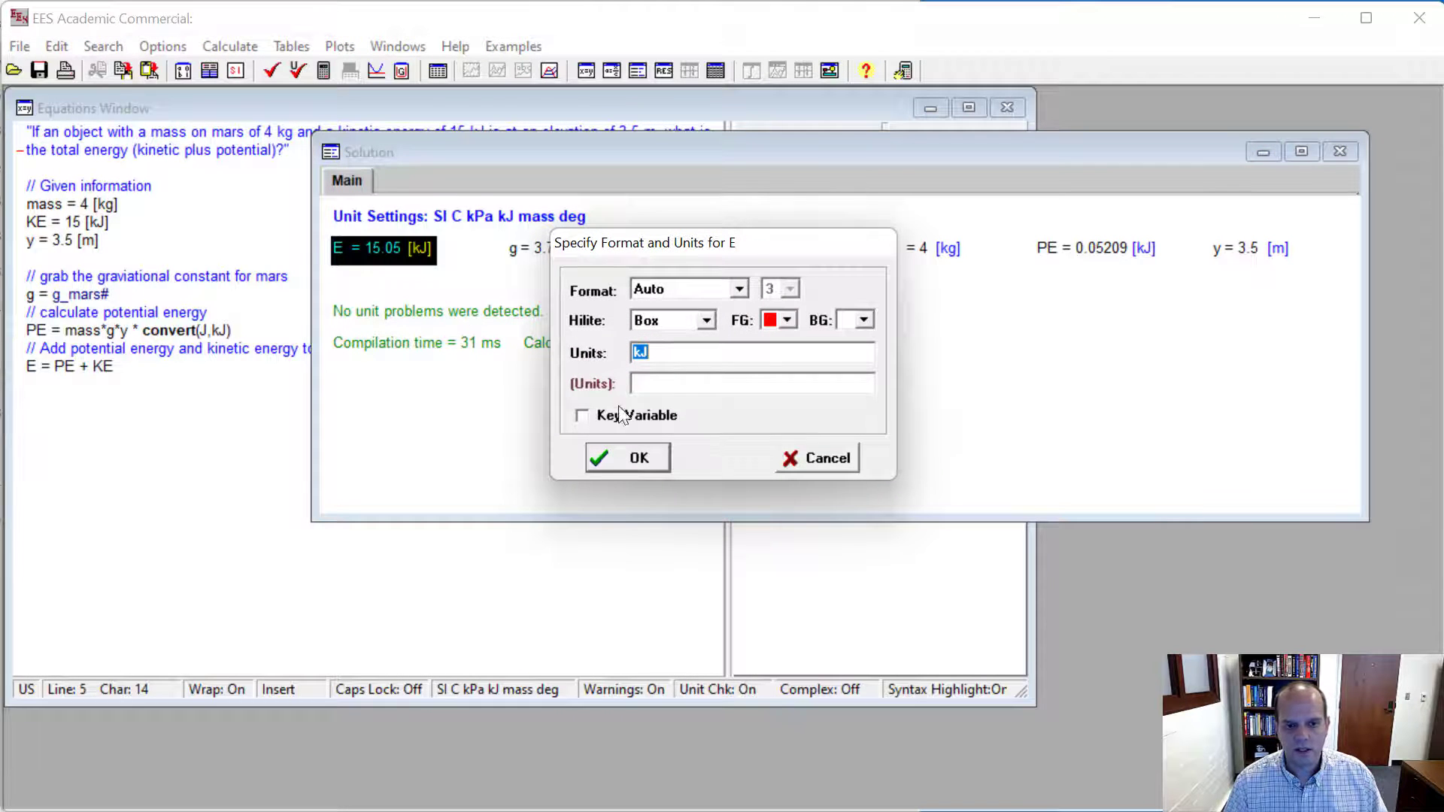
click(593, 416)
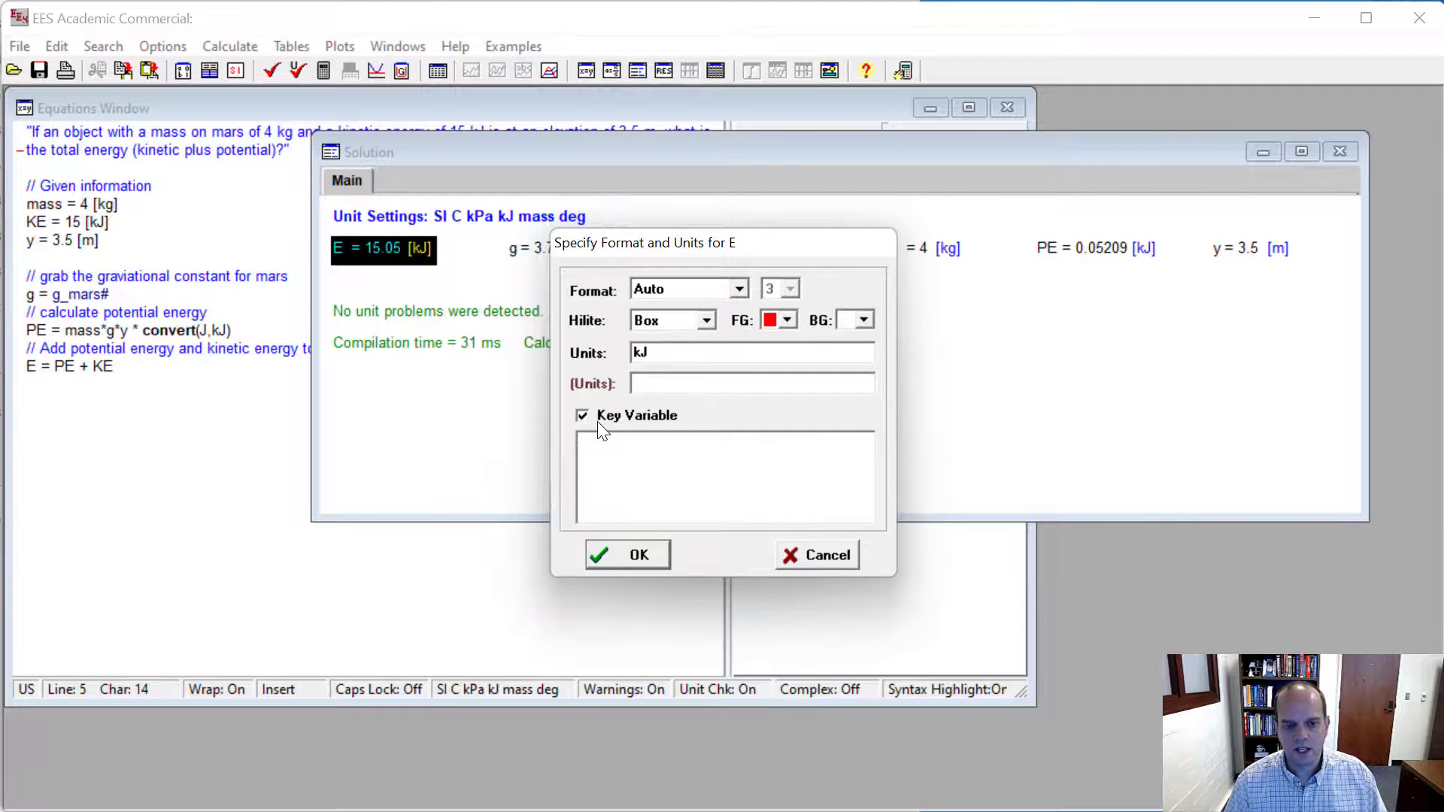
click(627, 442)
text(Thi)
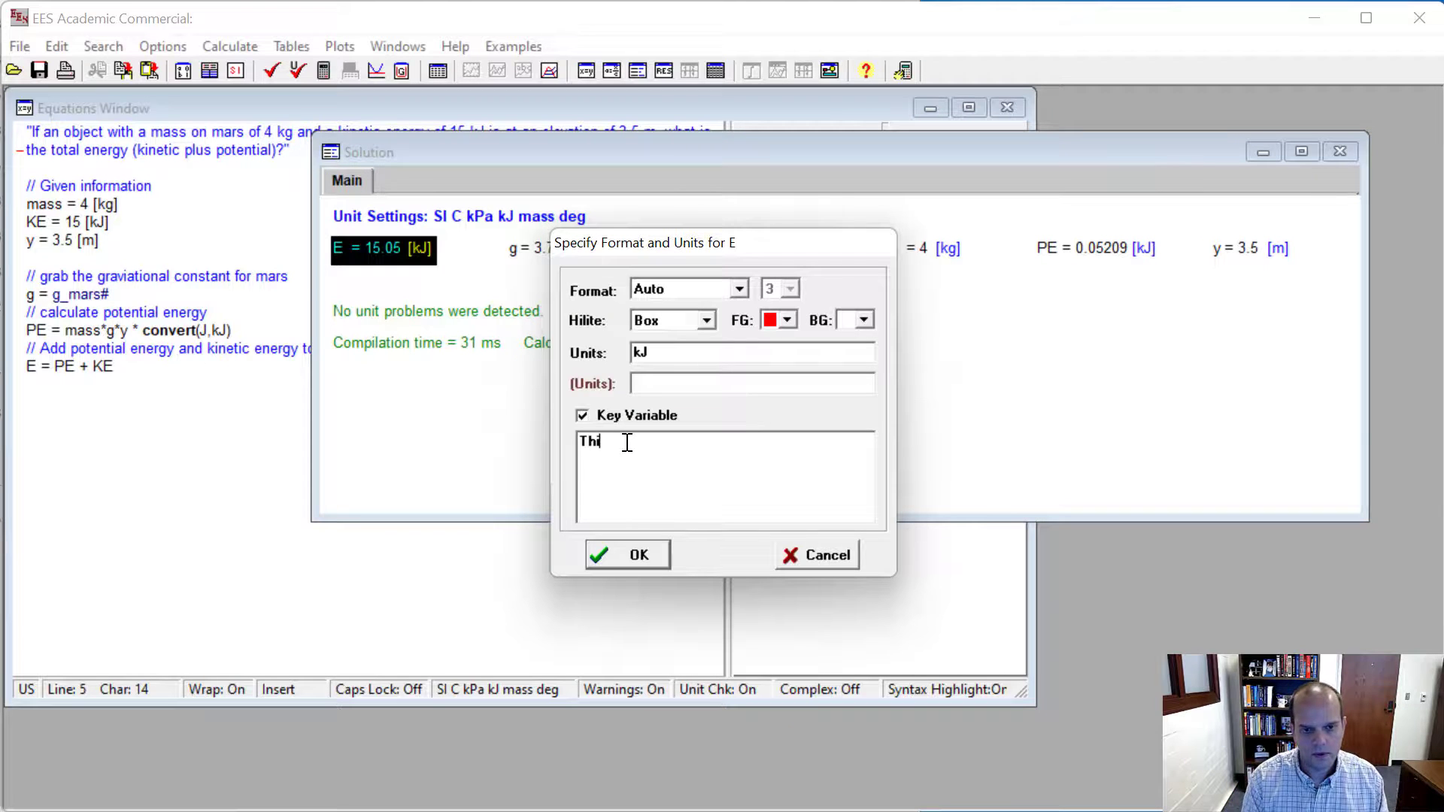
text(s is the total enr)
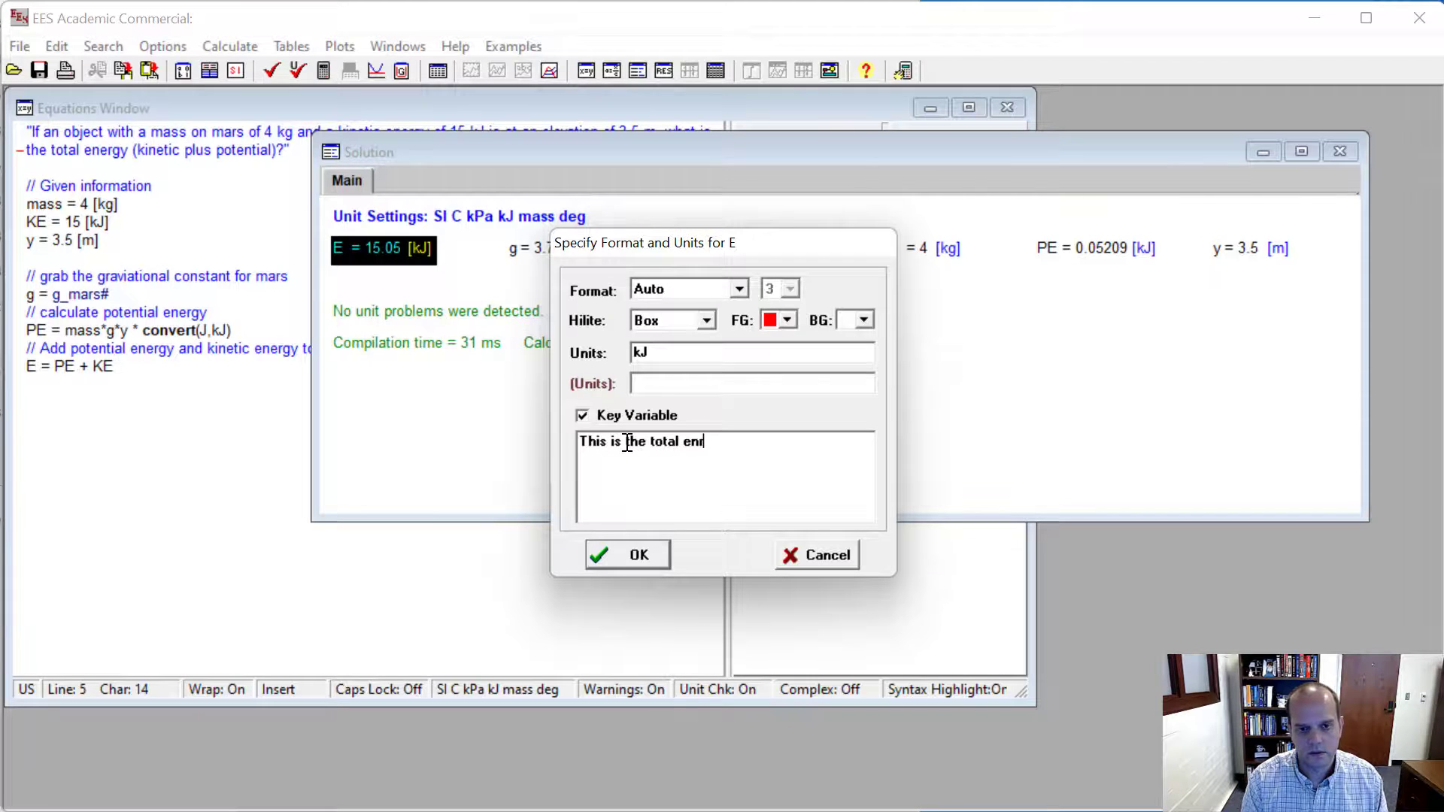
key(BackSpace)
text(ergy)
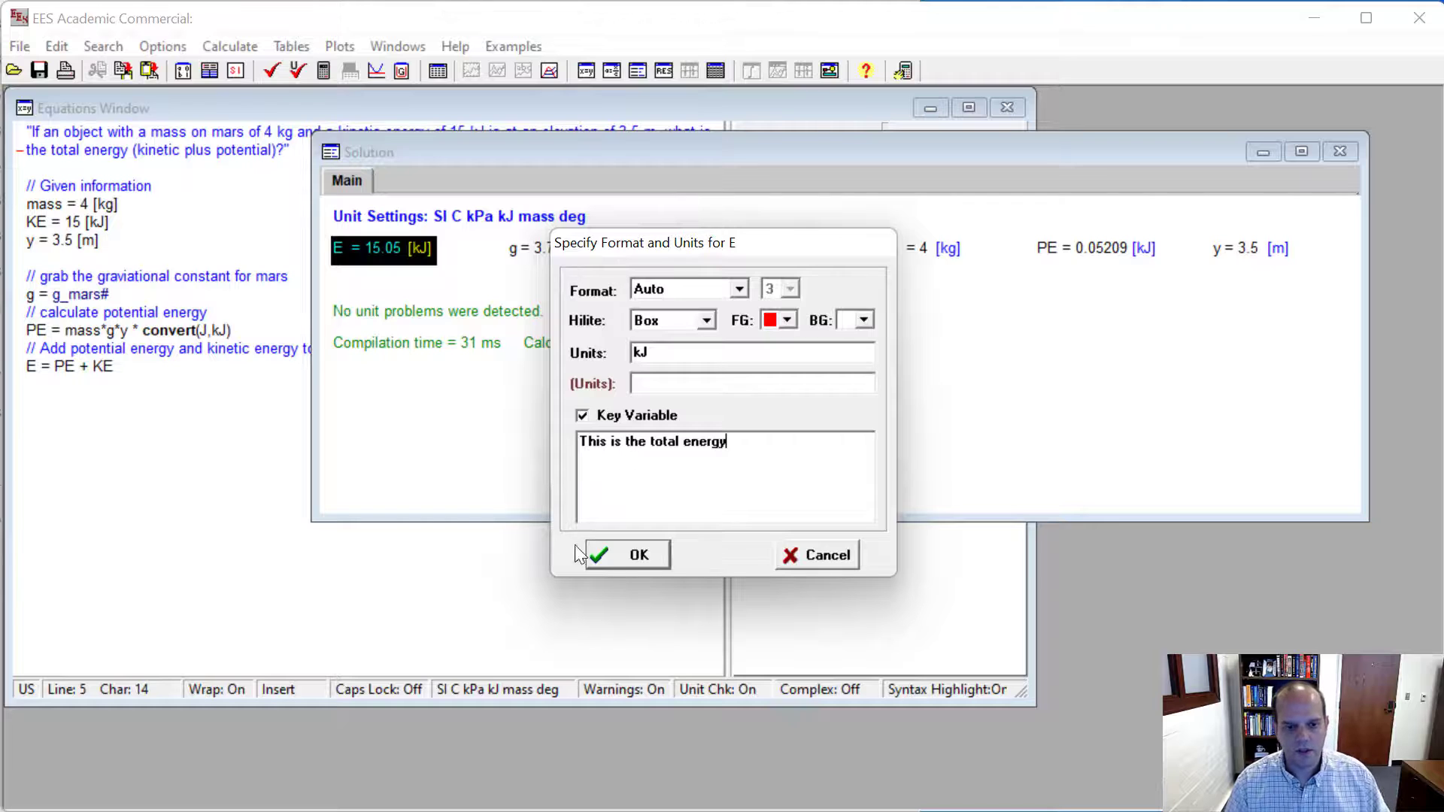
click(594, 555)
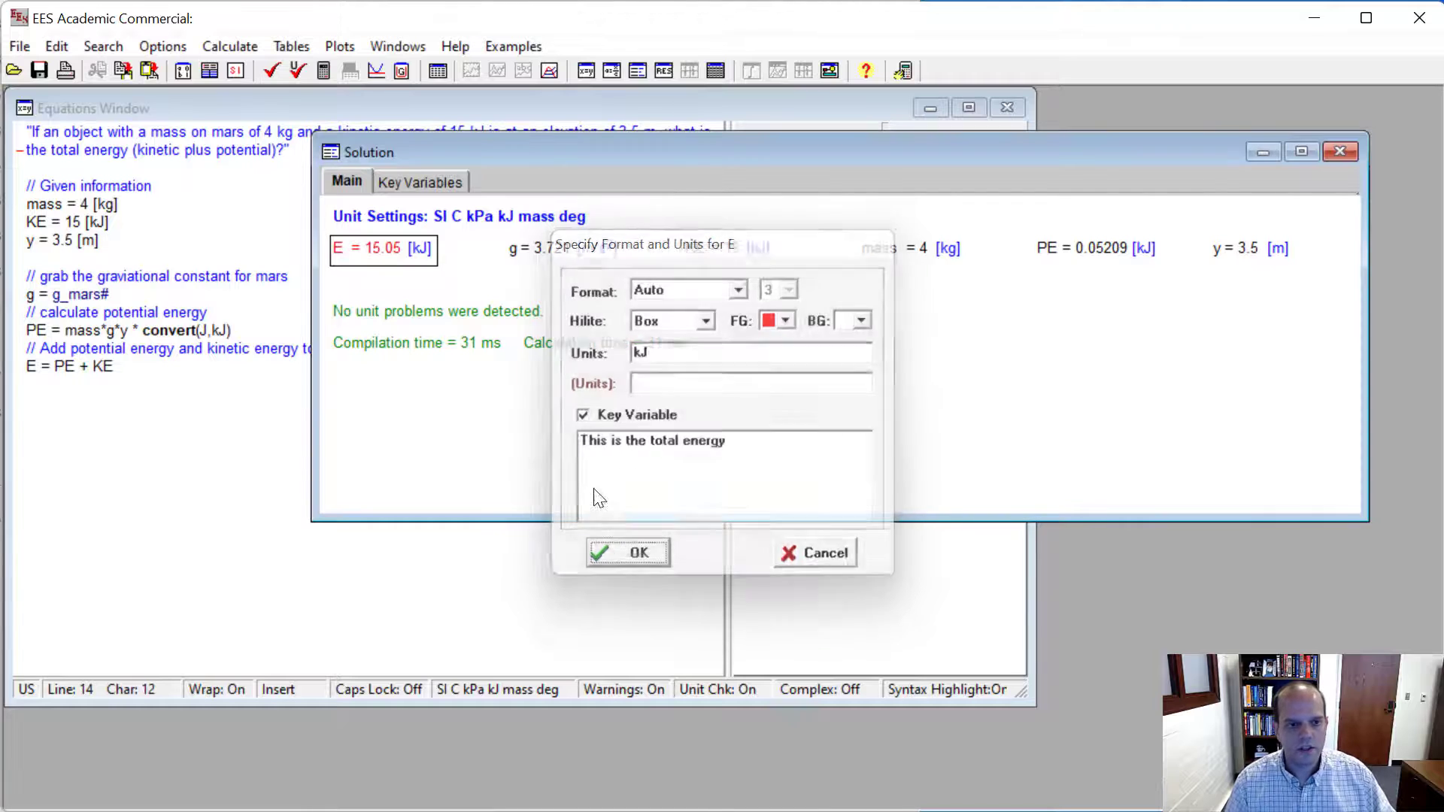
- Check the key variables list for E and its description, and return to the main solution results
click(411, 184)
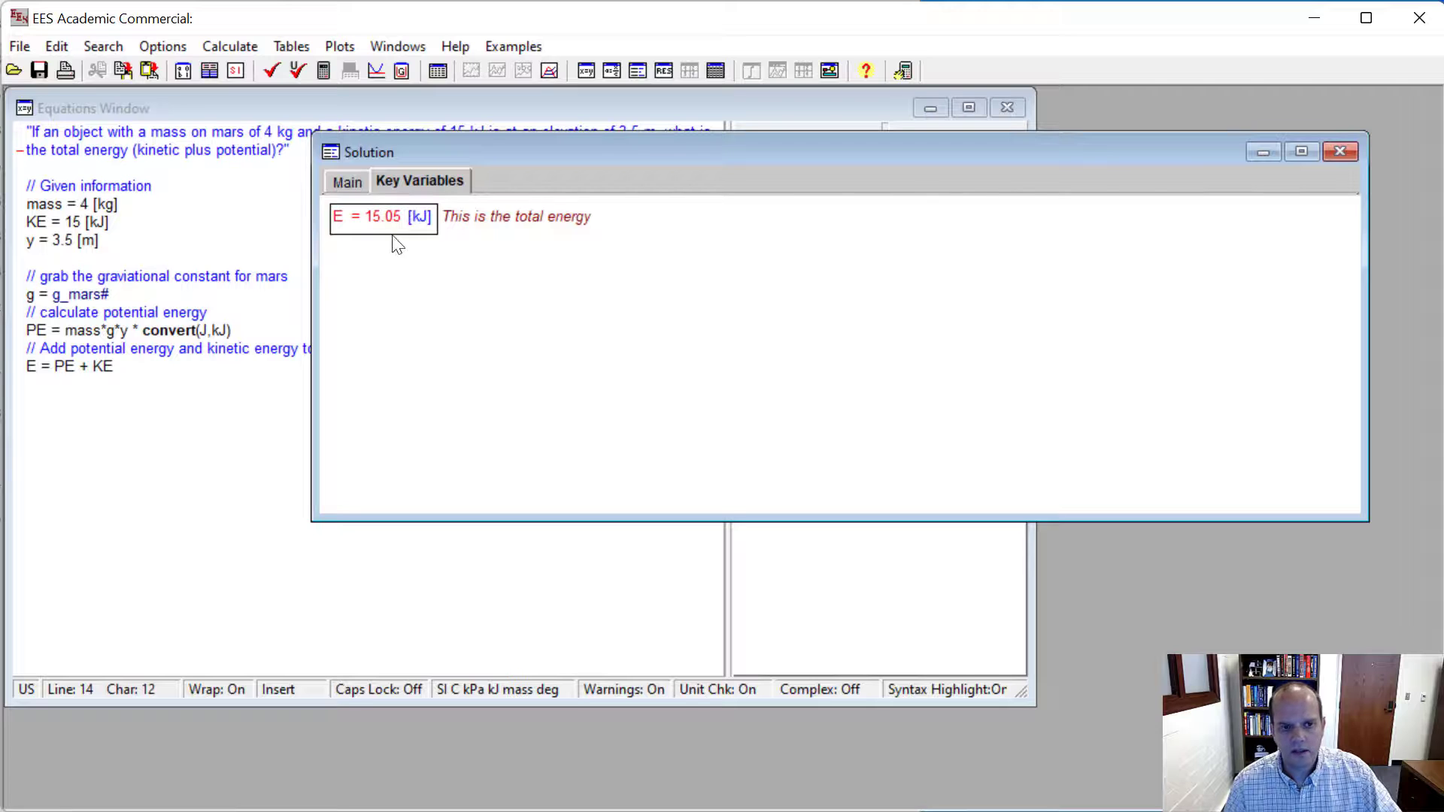
click(355, 184)
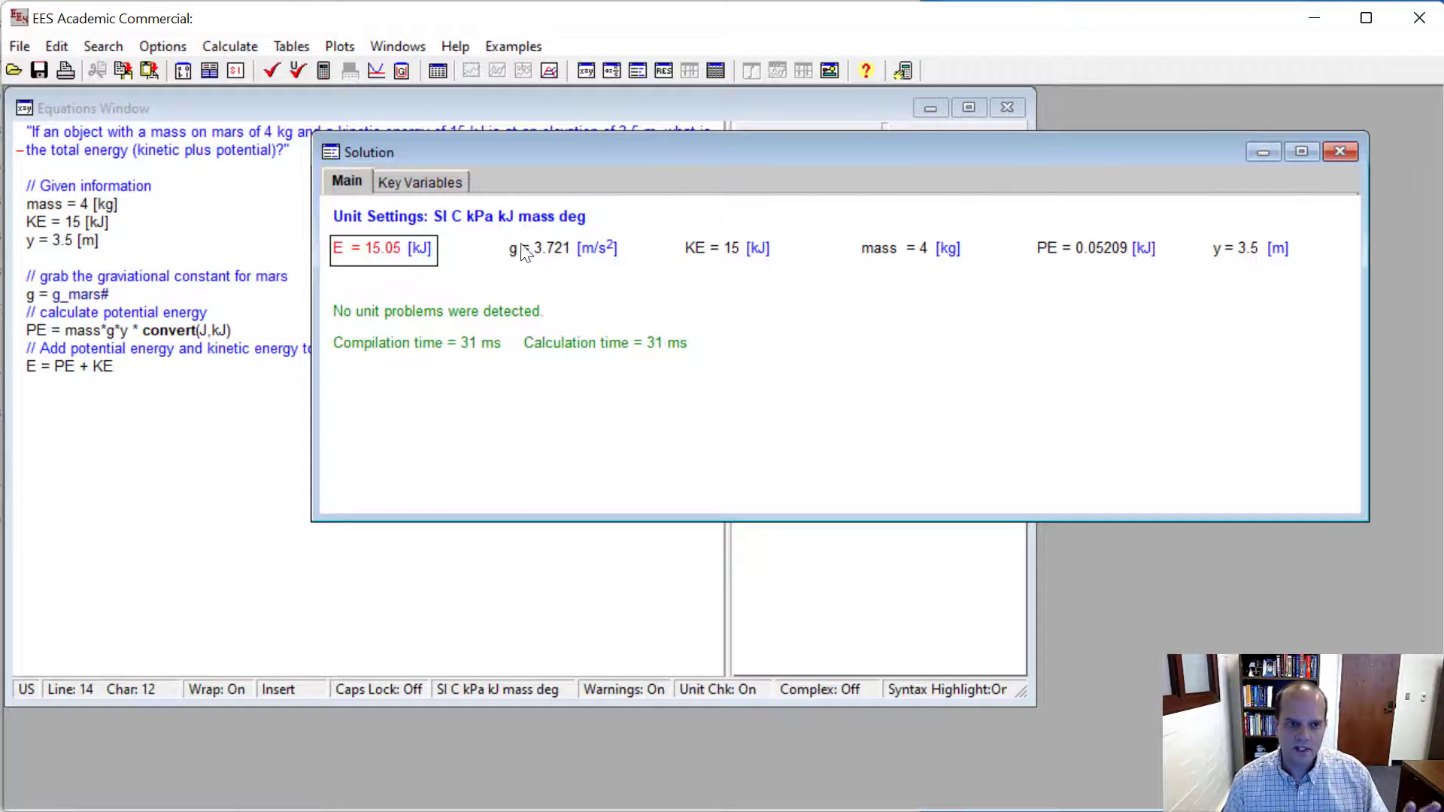
click(420, 182)
click(357, 184)
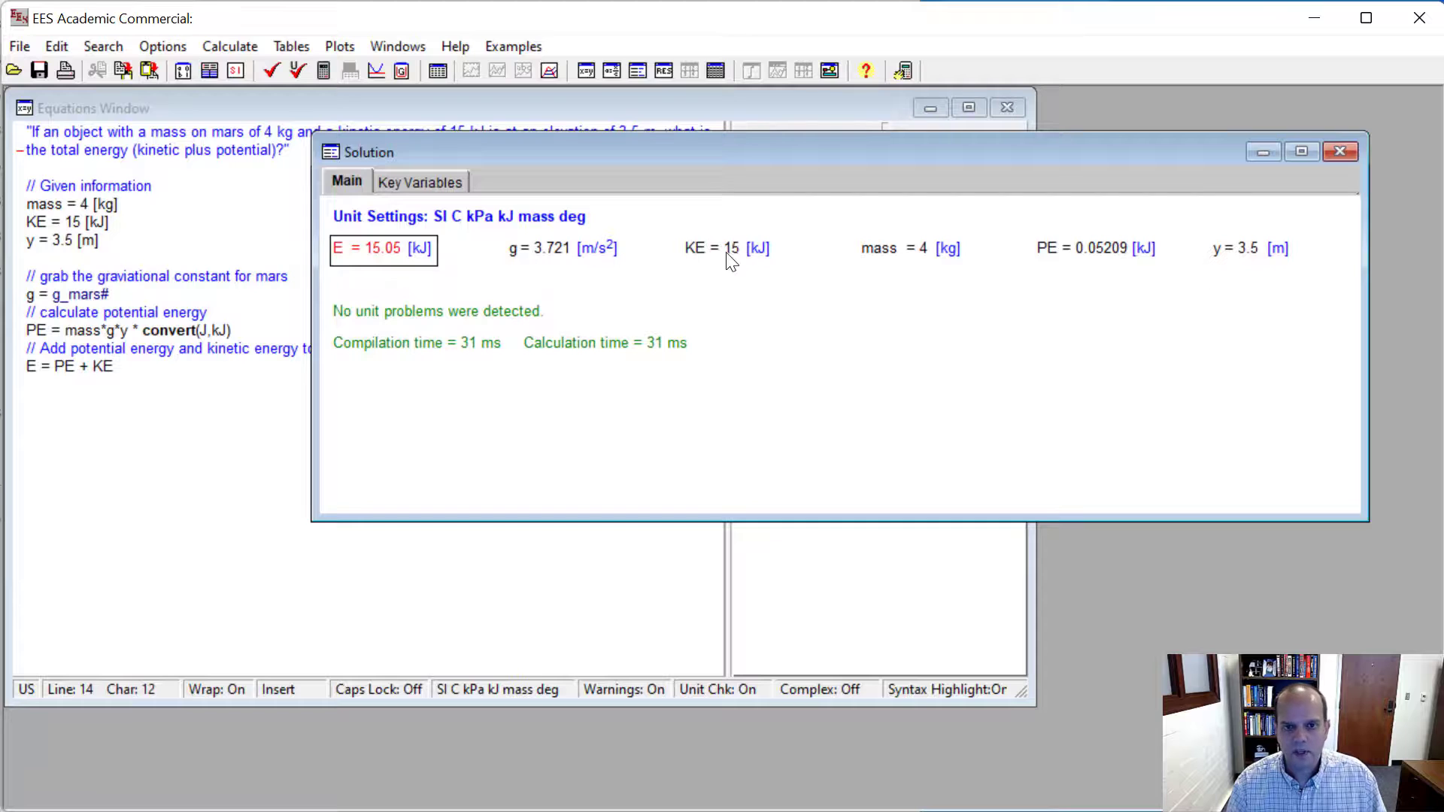
- Mark the potential energy PE as a key variable with the description "potential energy"
double_click(1073, 249)
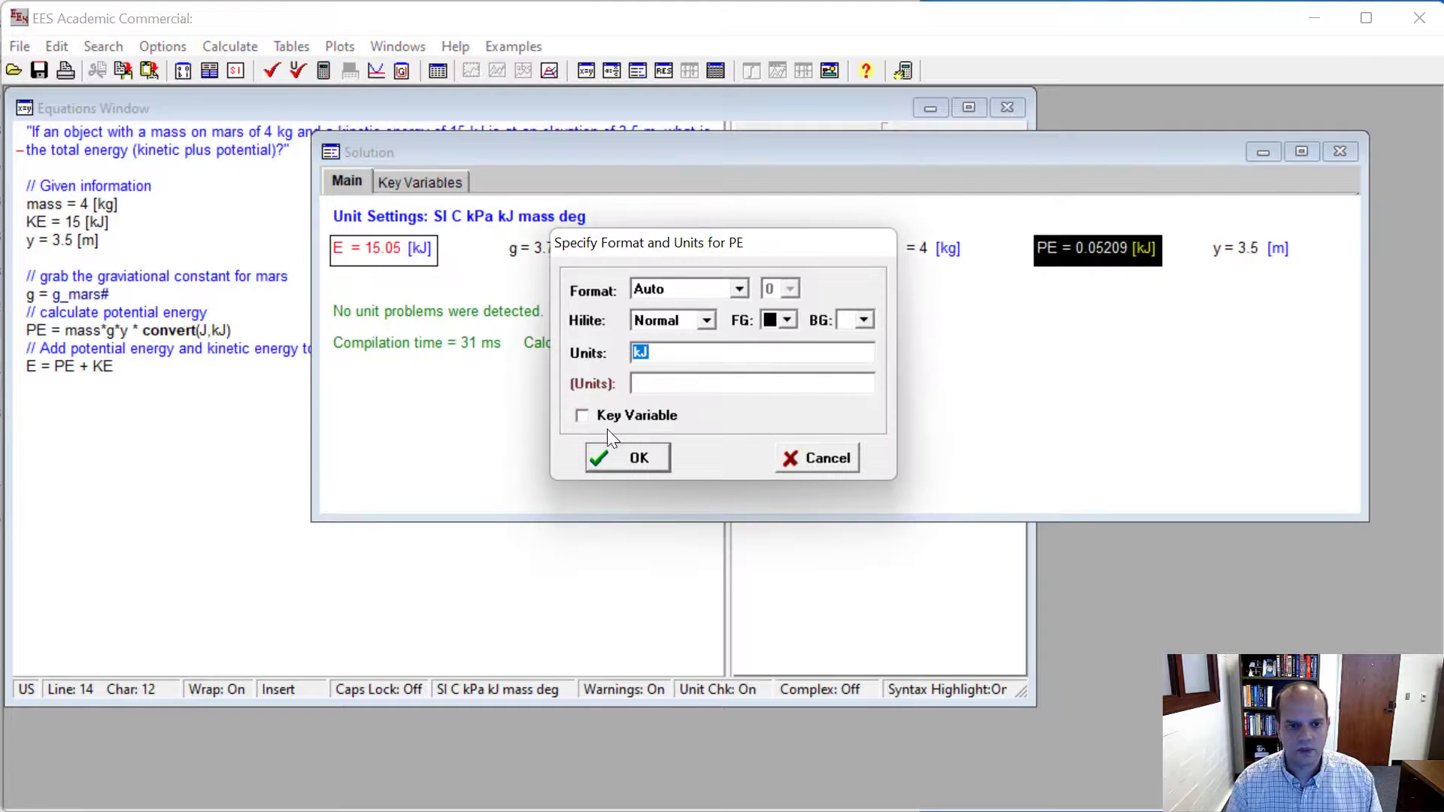
click(606, 416)
text(poten)
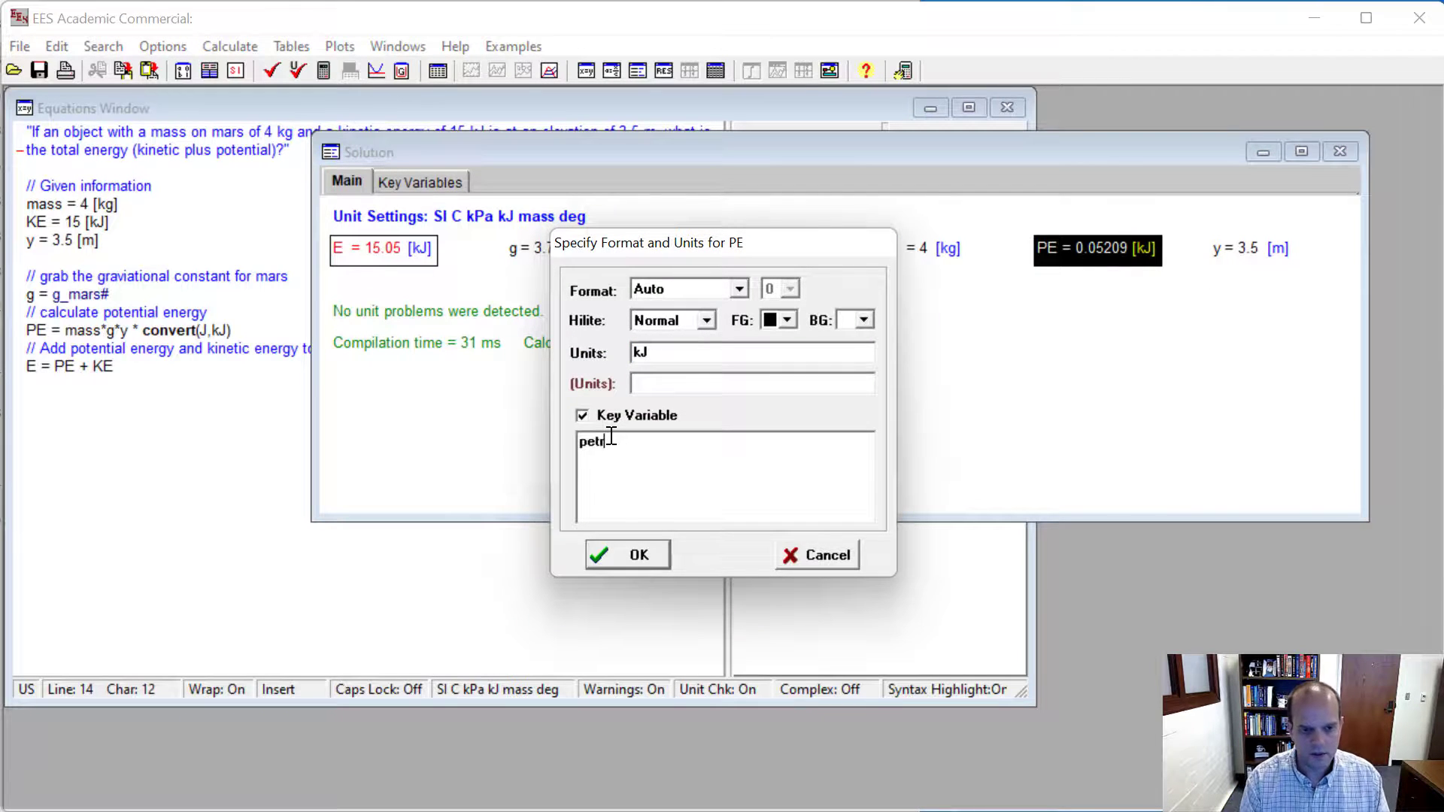
key(BackSpace)
key(BackSpace)
key(BackSpace)
key(BackSpace)
text(otentia)
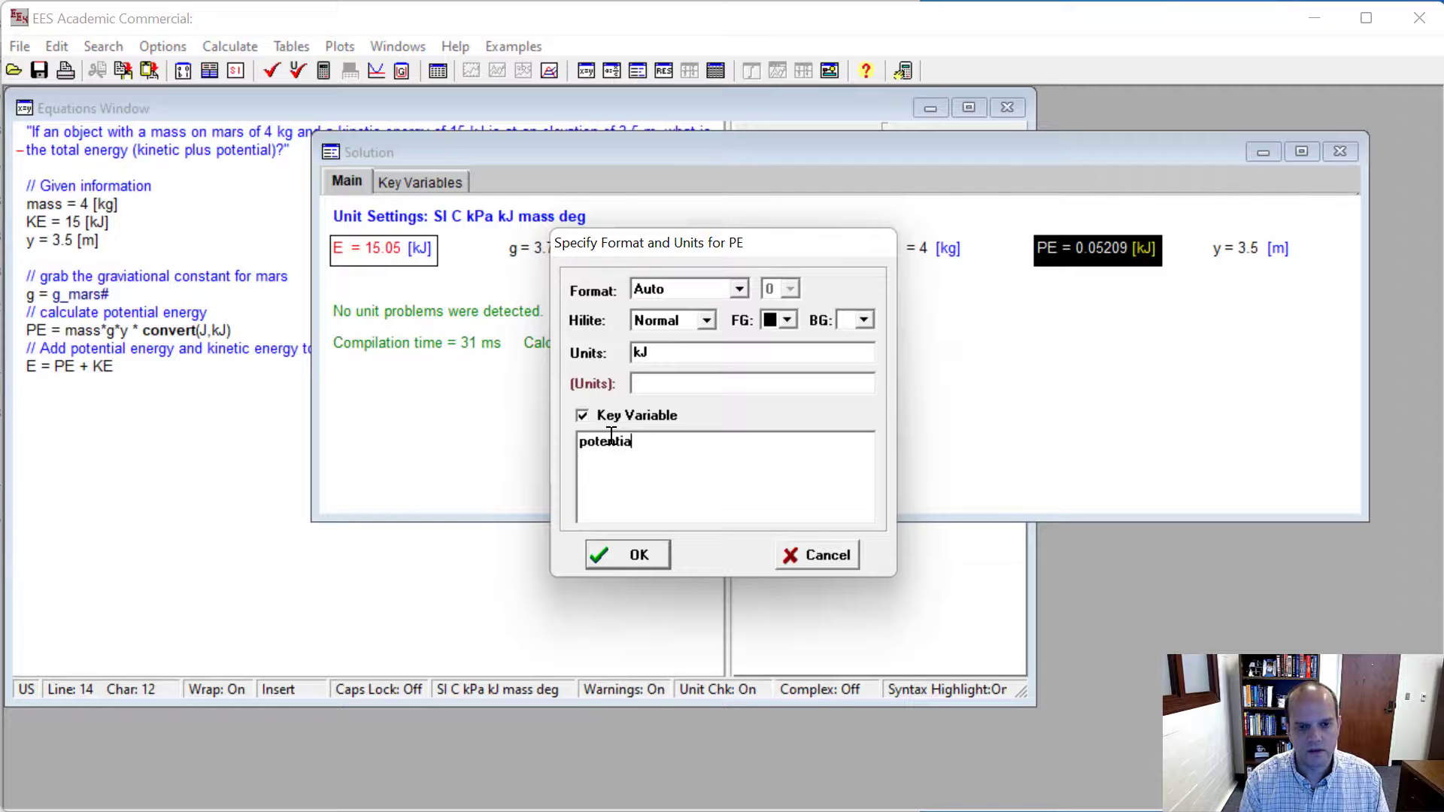
text(l eenerg)
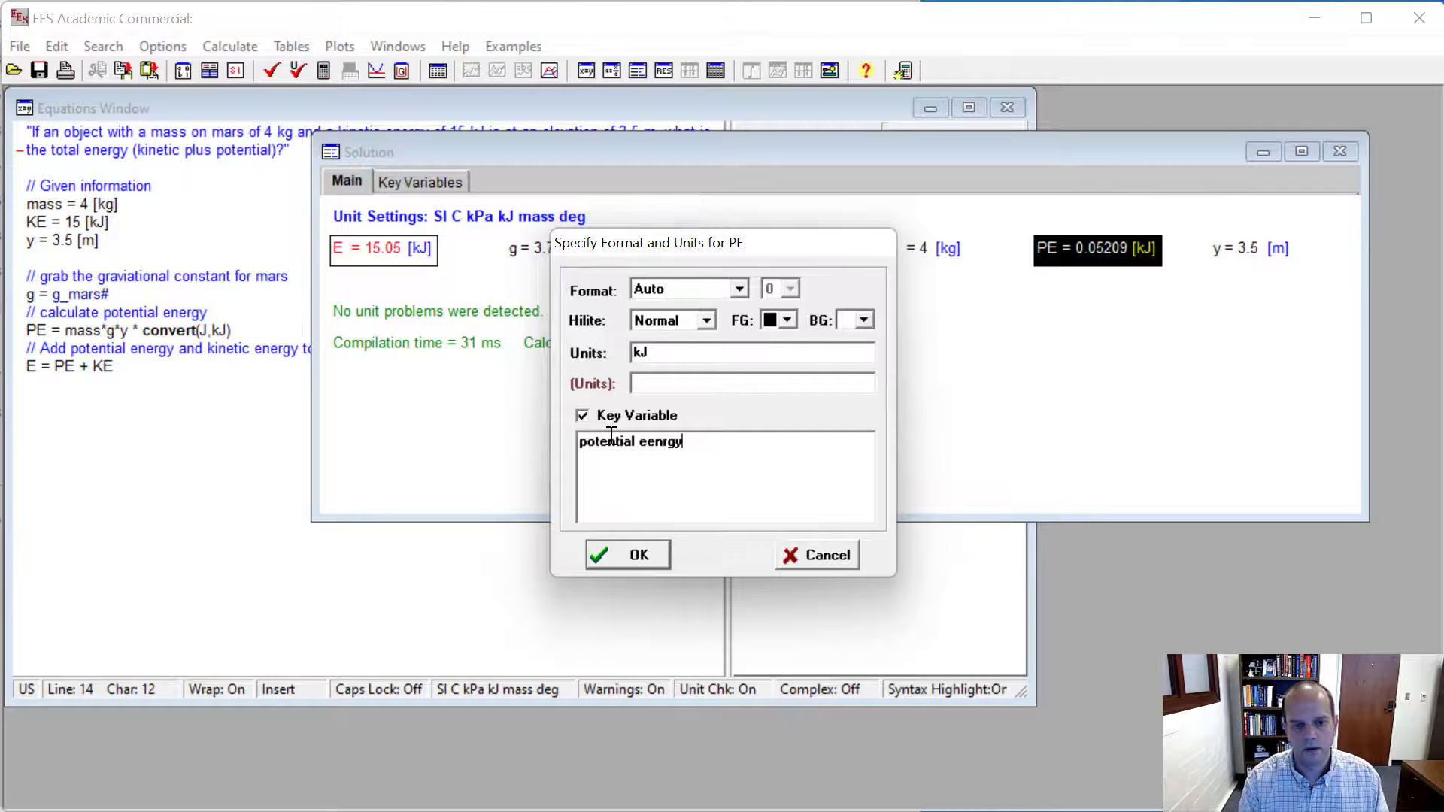
key(BackSpace)
key(BackSpace)
key(BackSpace)
key(BackSpace)
key(BackSpace)
text(nergy)
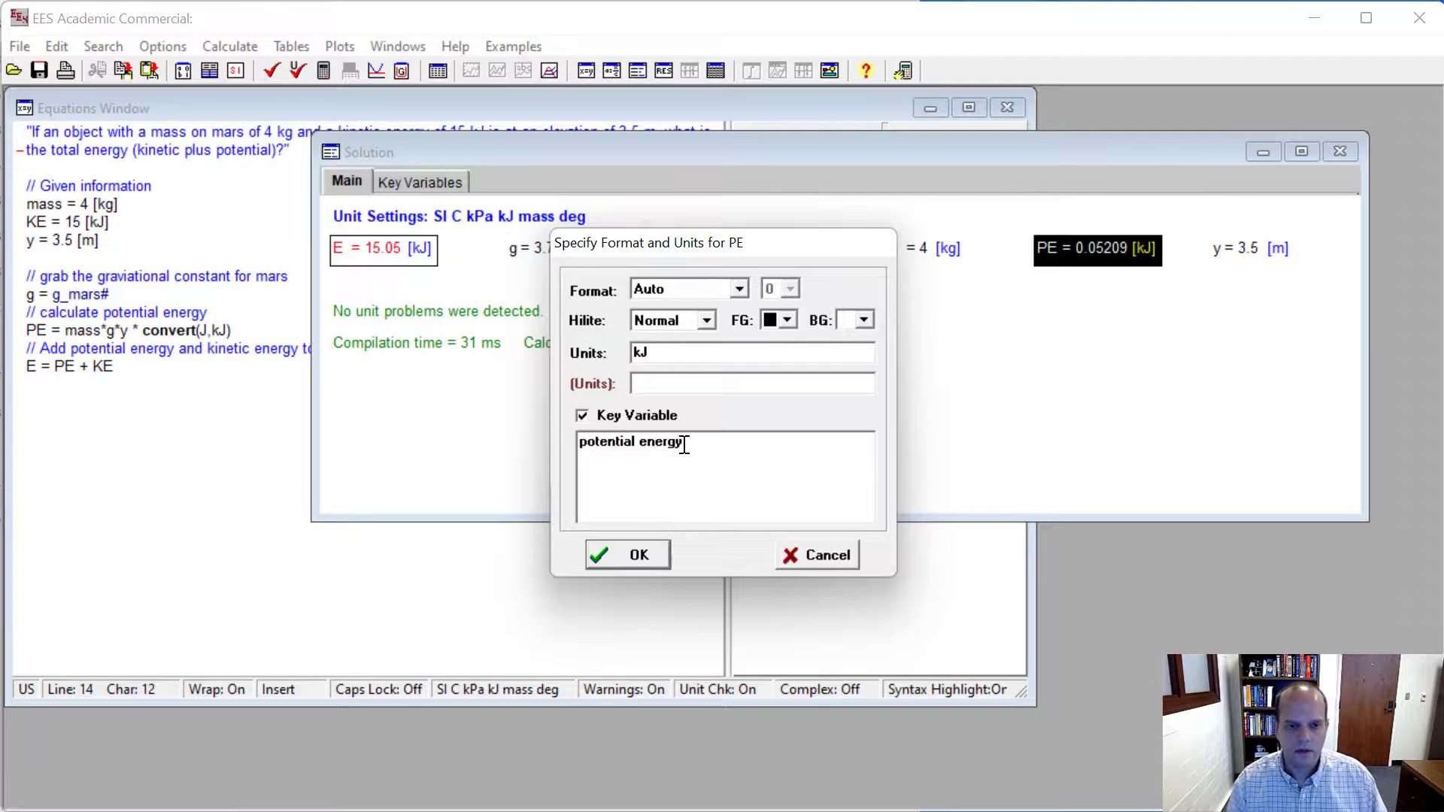
key(Return)
- Reorder the key variables list so that PE comes before E
click(417, 181)
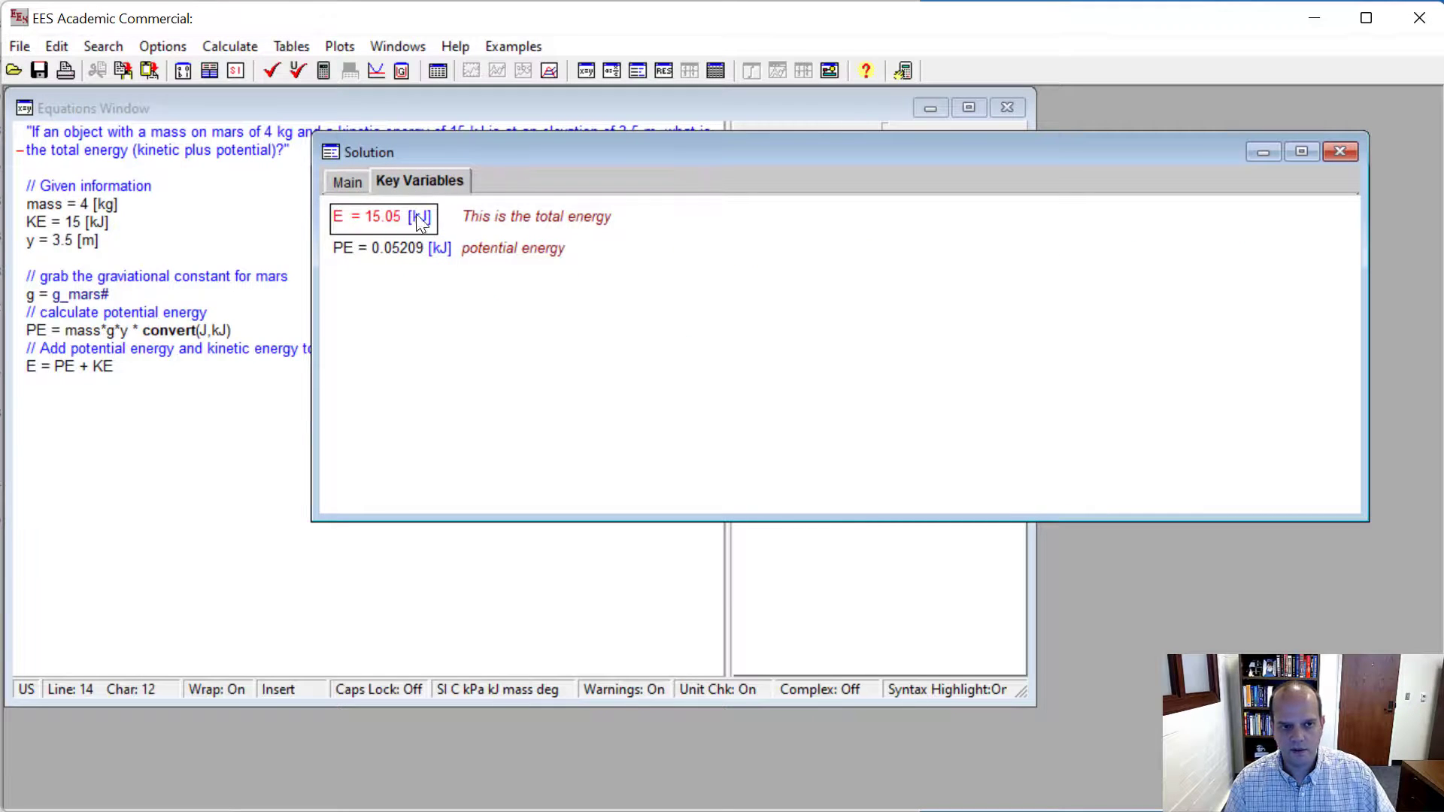
click(484, 250)
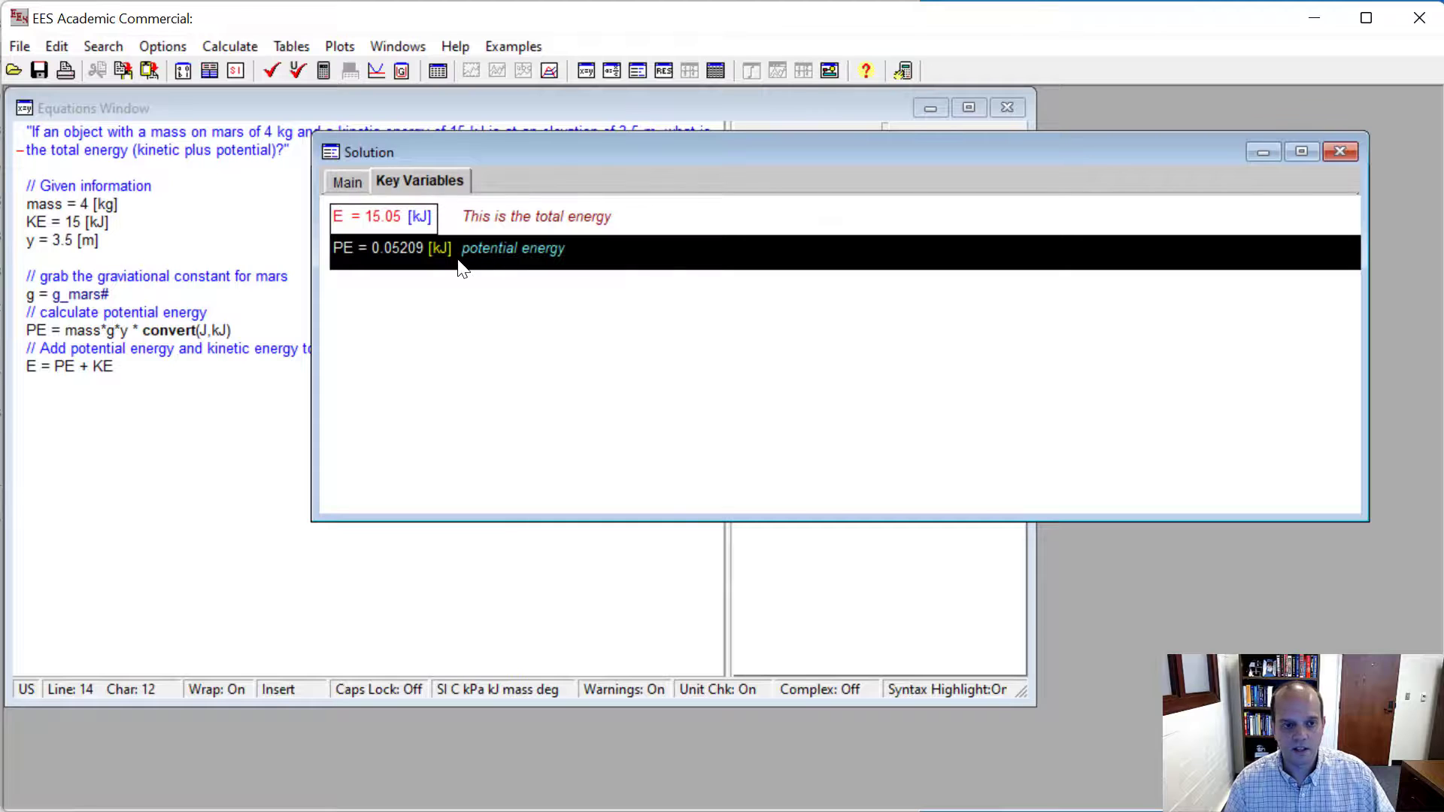
drag(454, 254, 448, 215)
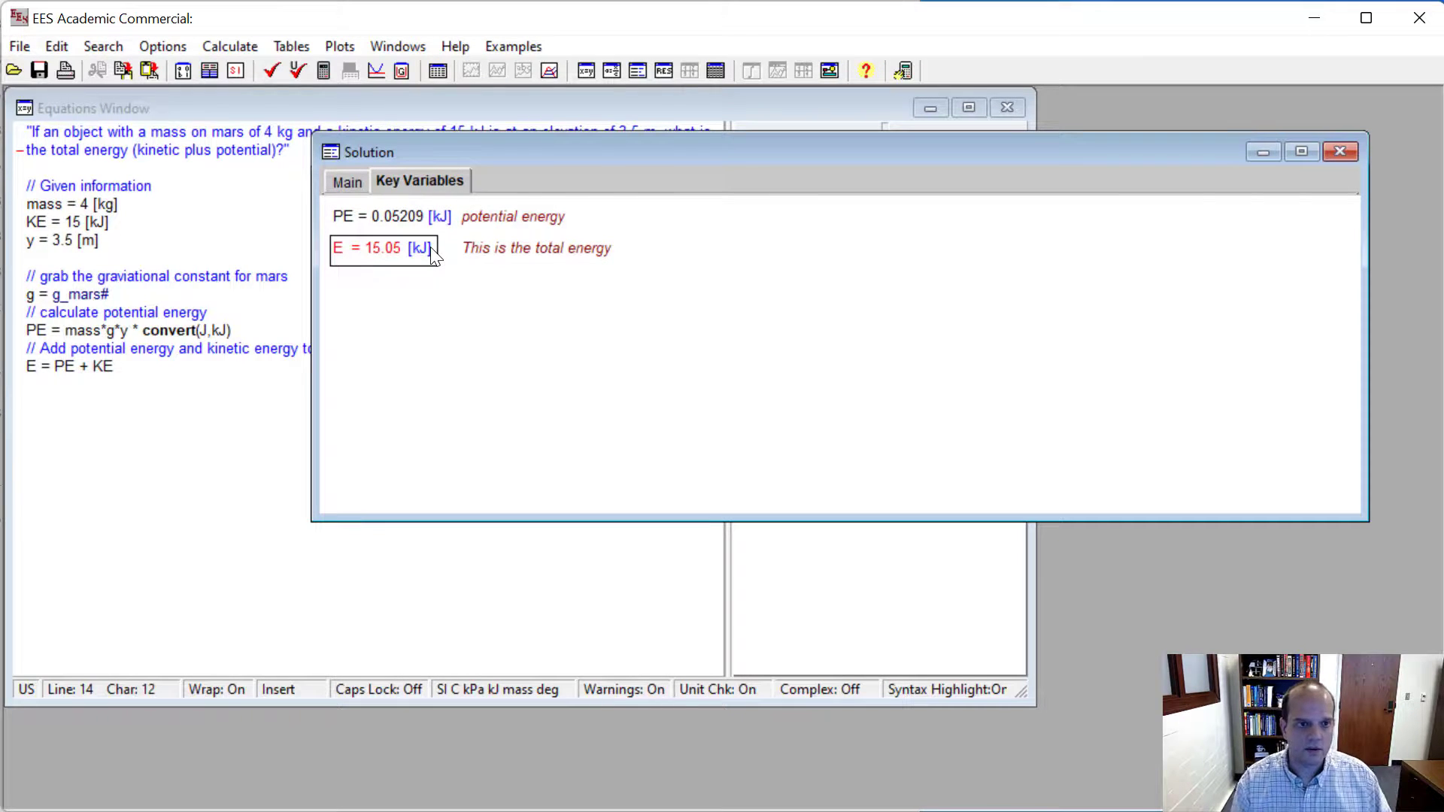
- Print the equations and solution in color to Adobe PDF, leaving out the formatted equations
click(63, 73)
click(563, 393)
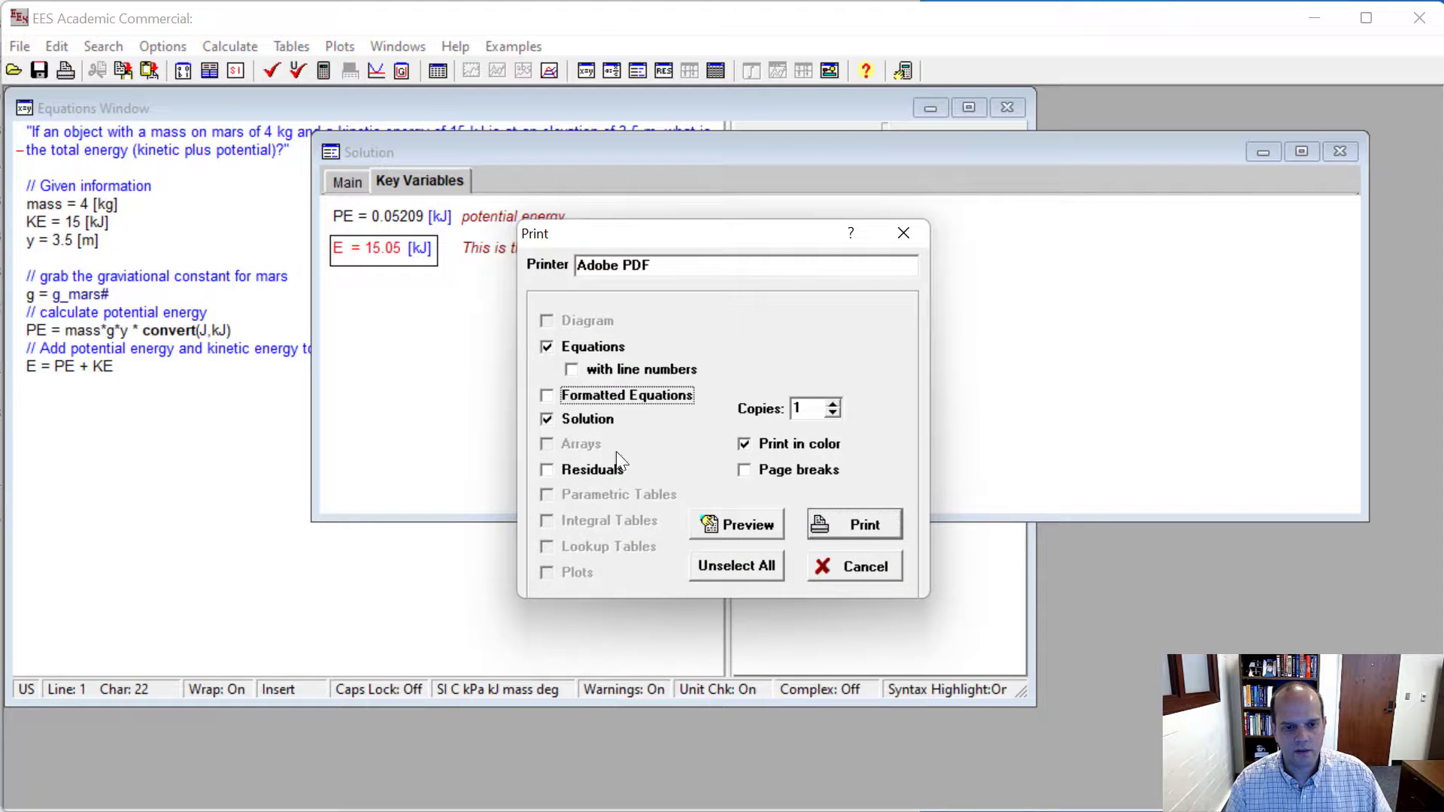
click(866, 525)
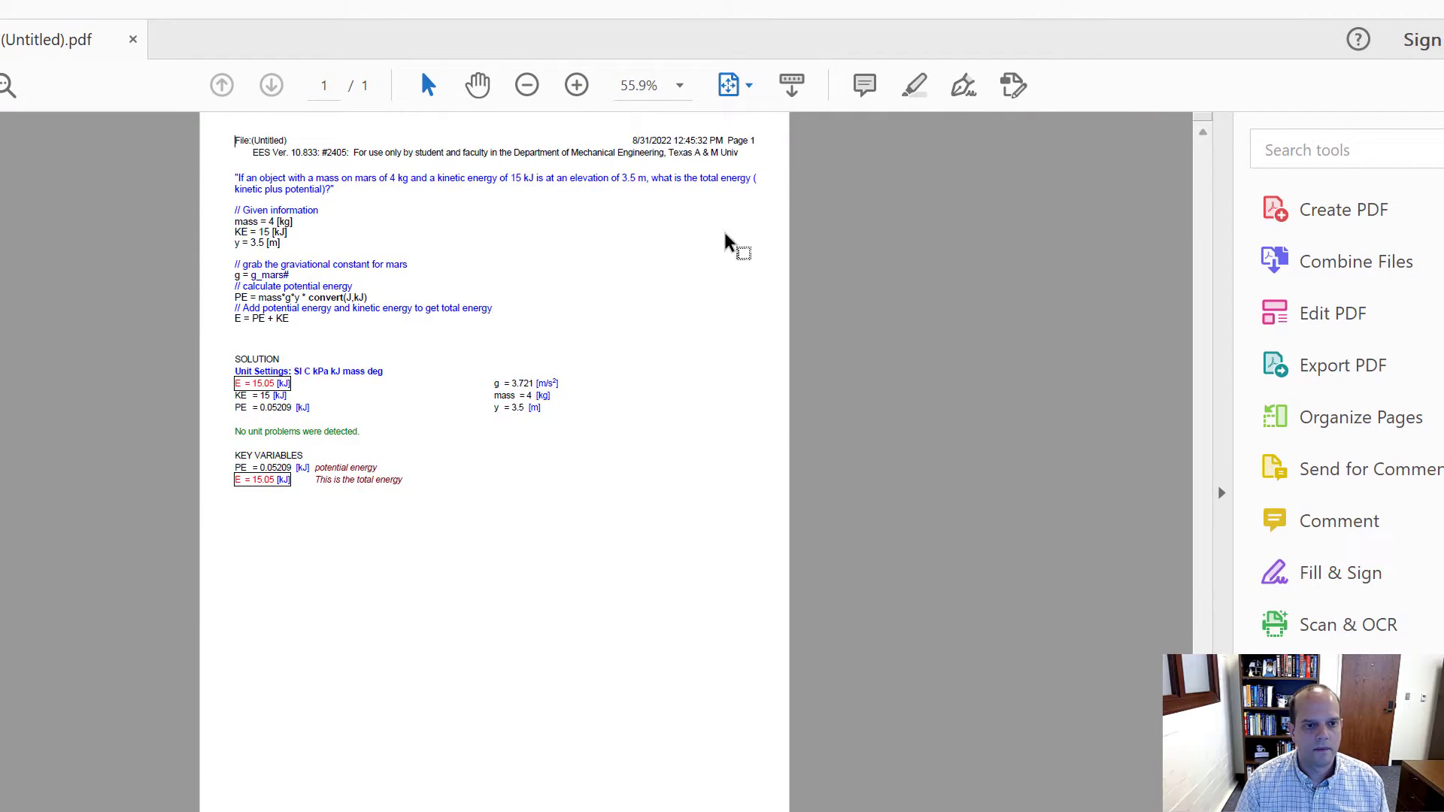
- Review the equations, solution and key variables sections in the printed PDF, and return to EES
scroll(758, 346, up, 2)
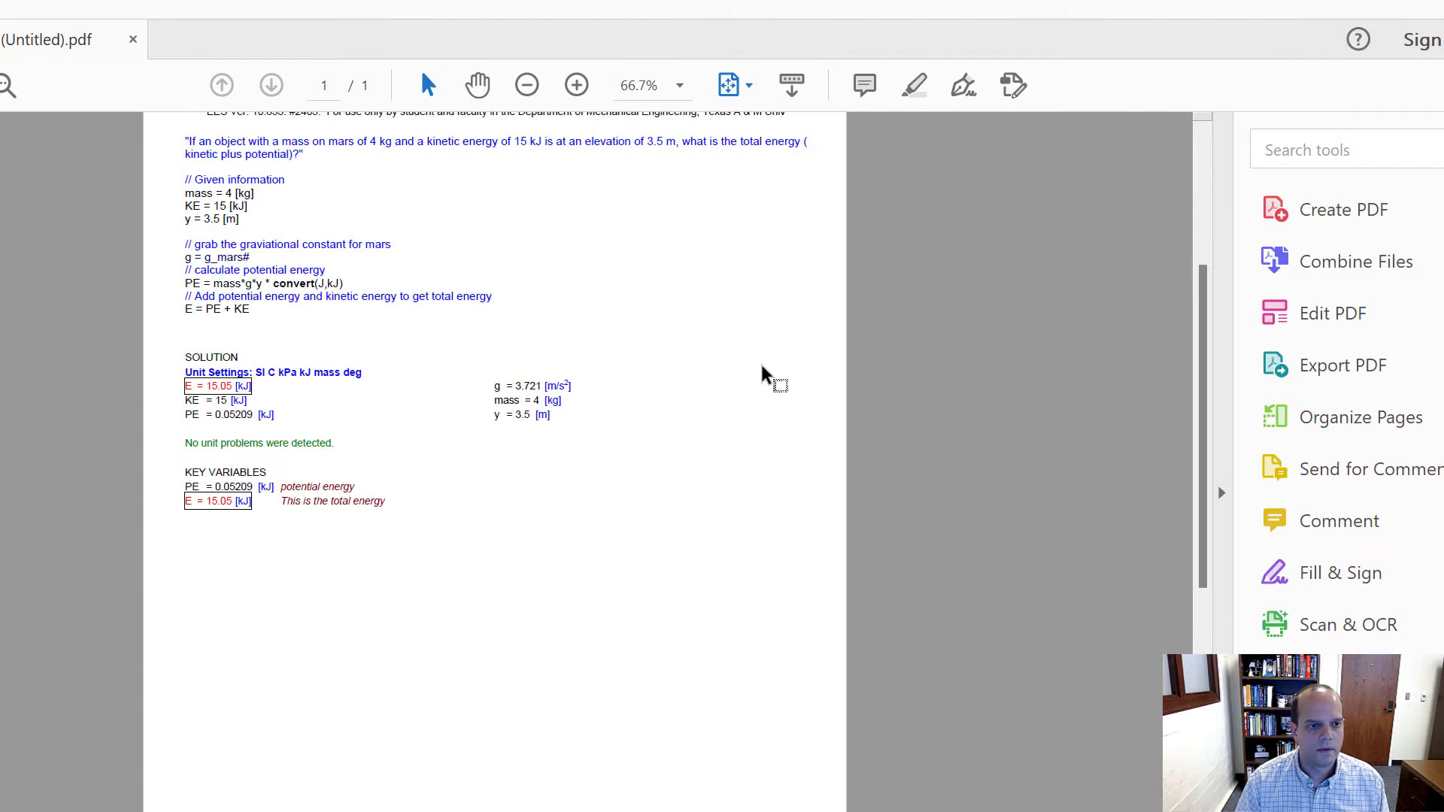
scroll(357, 331, up, 1)
drag(146, 160, 444, 386)
click(291, 216)
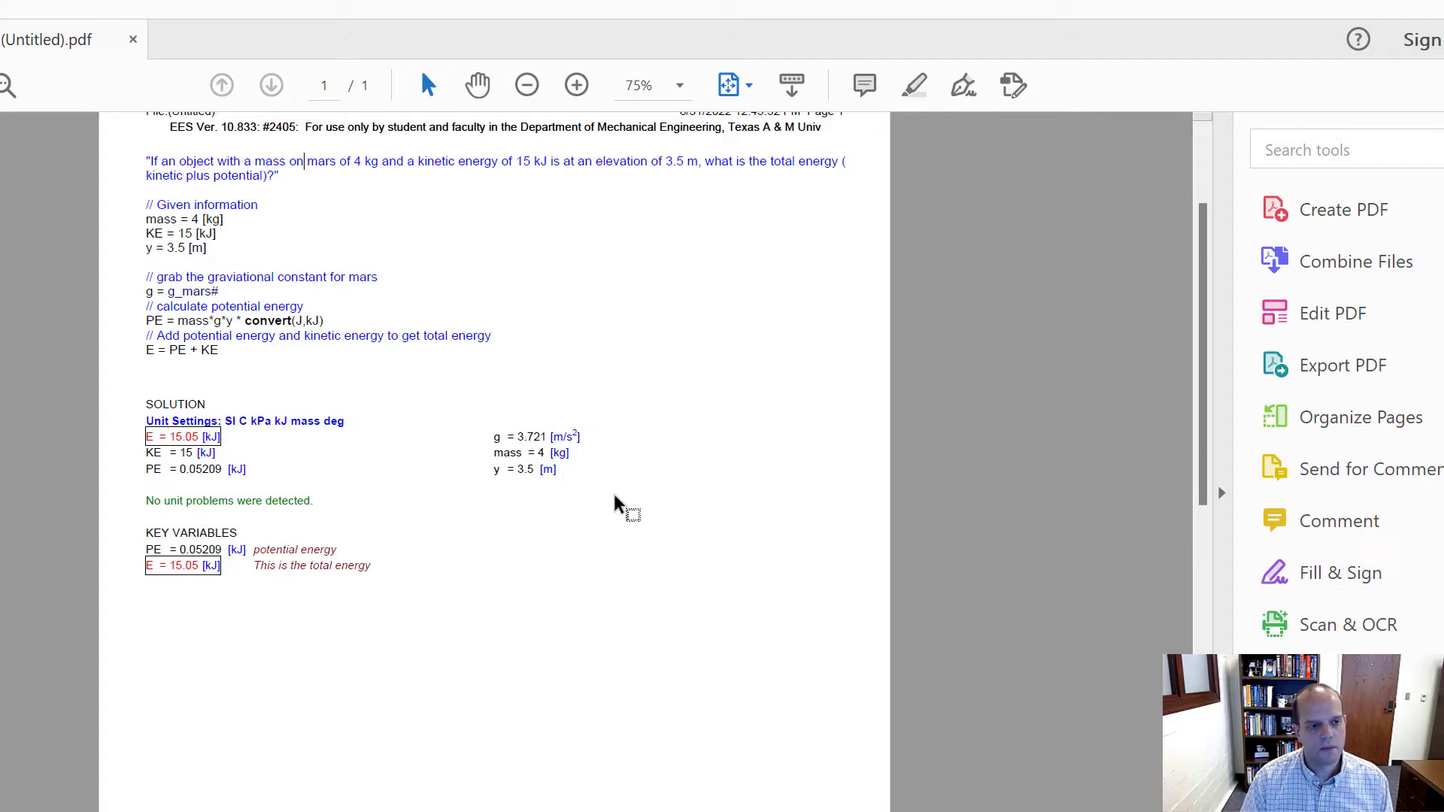
drag(375, 565, 141, 531)
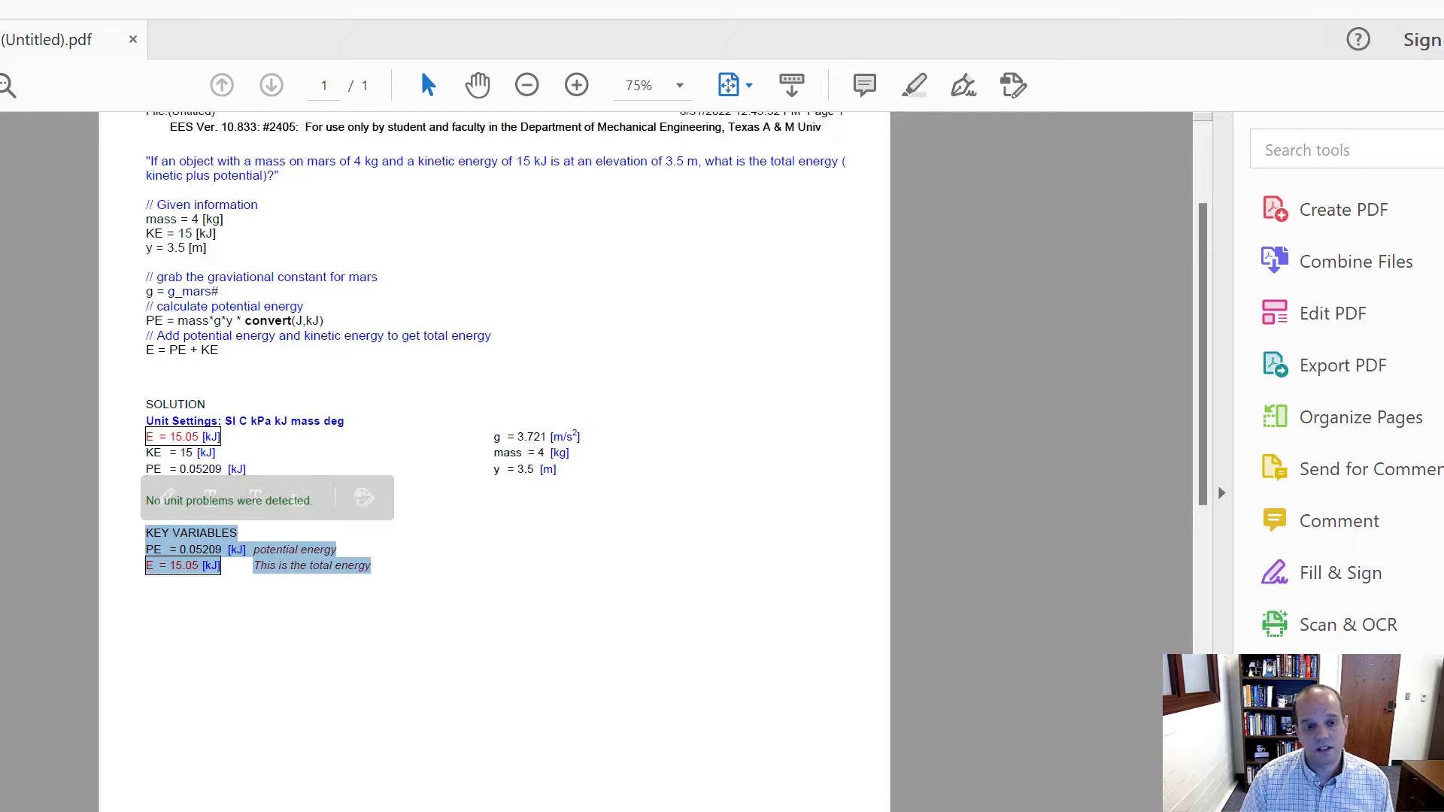
click(1441, 15)
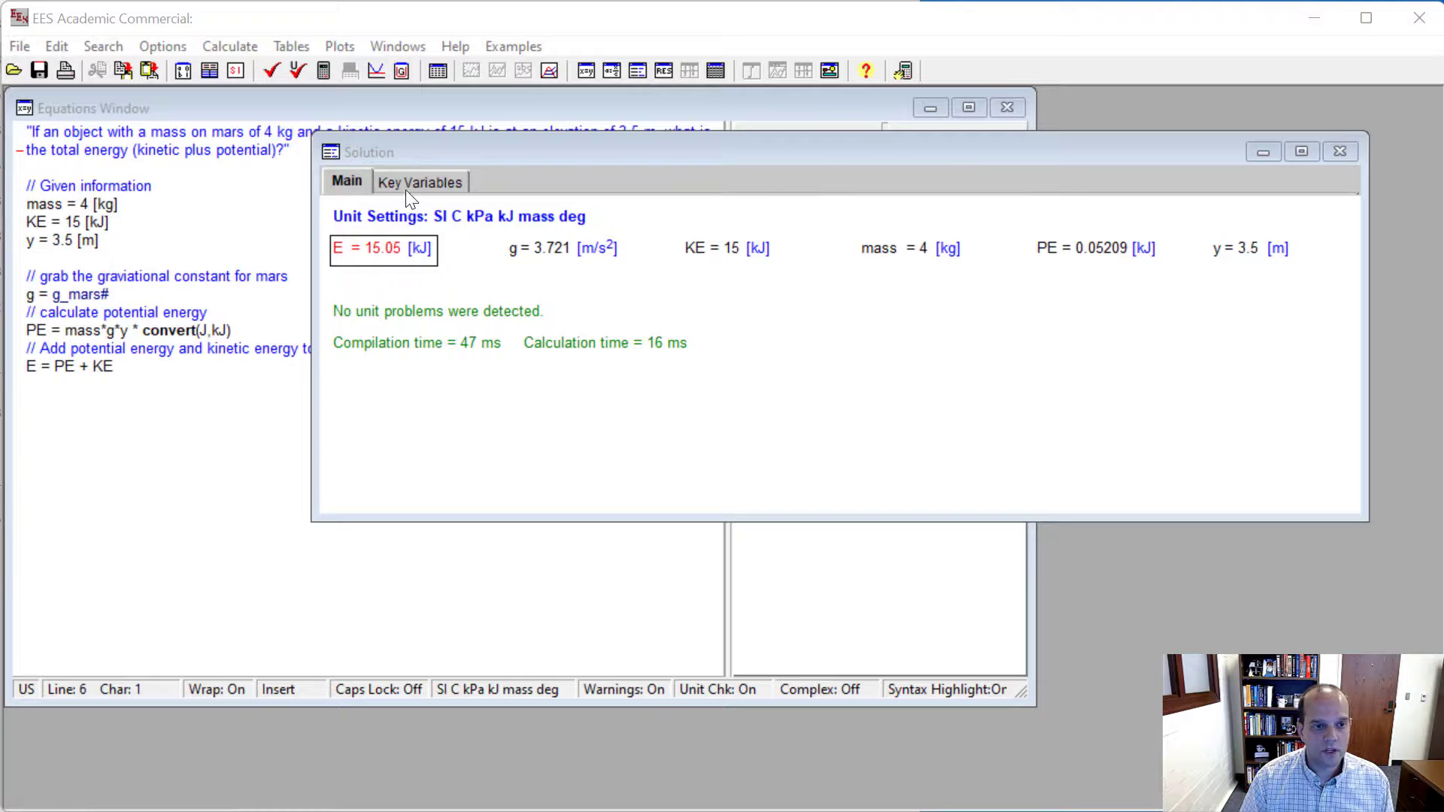
- Start another print setup and restrict the printed solution windows to Key Variables, excluding Main
click(340, 164)
click(66, 70)
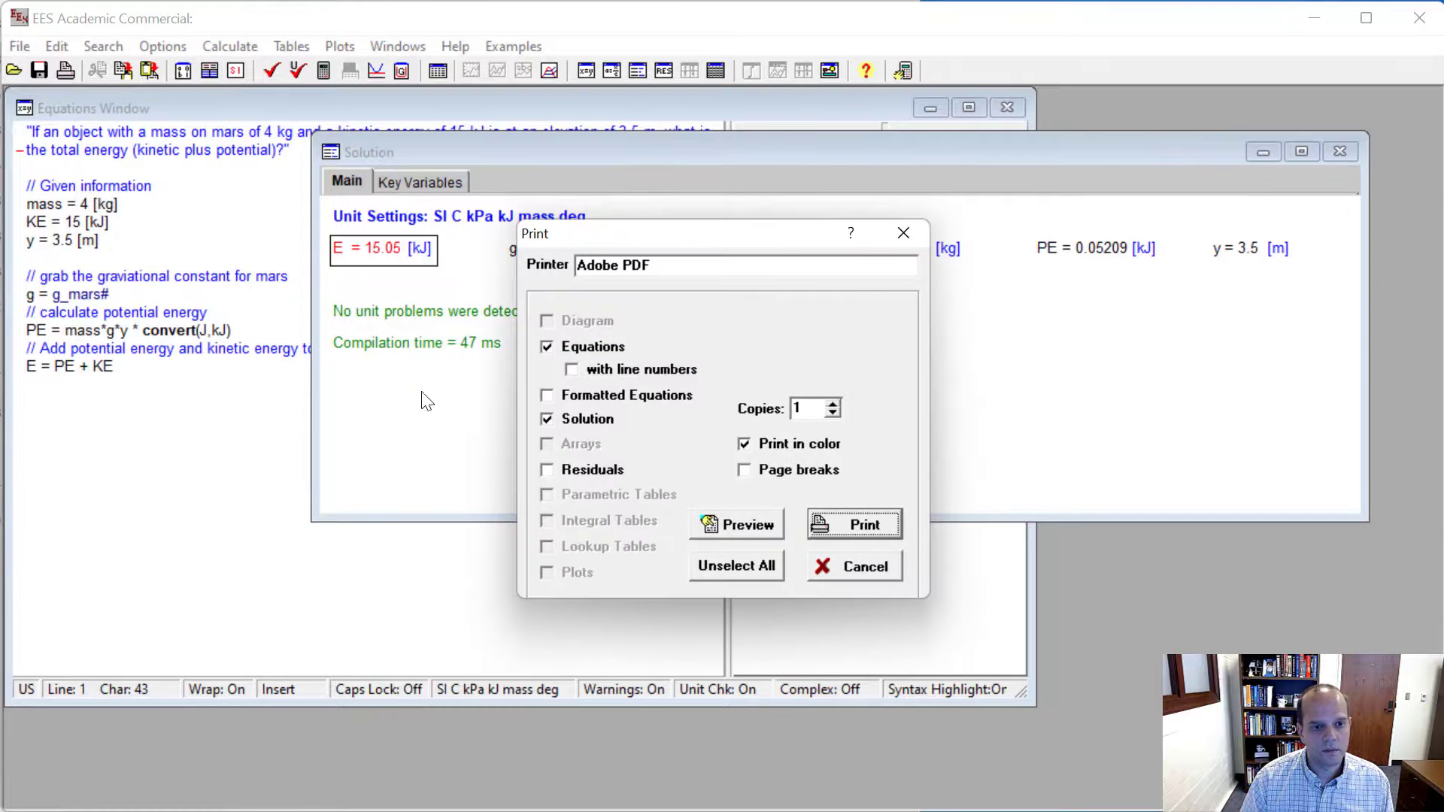
click(579, 413)
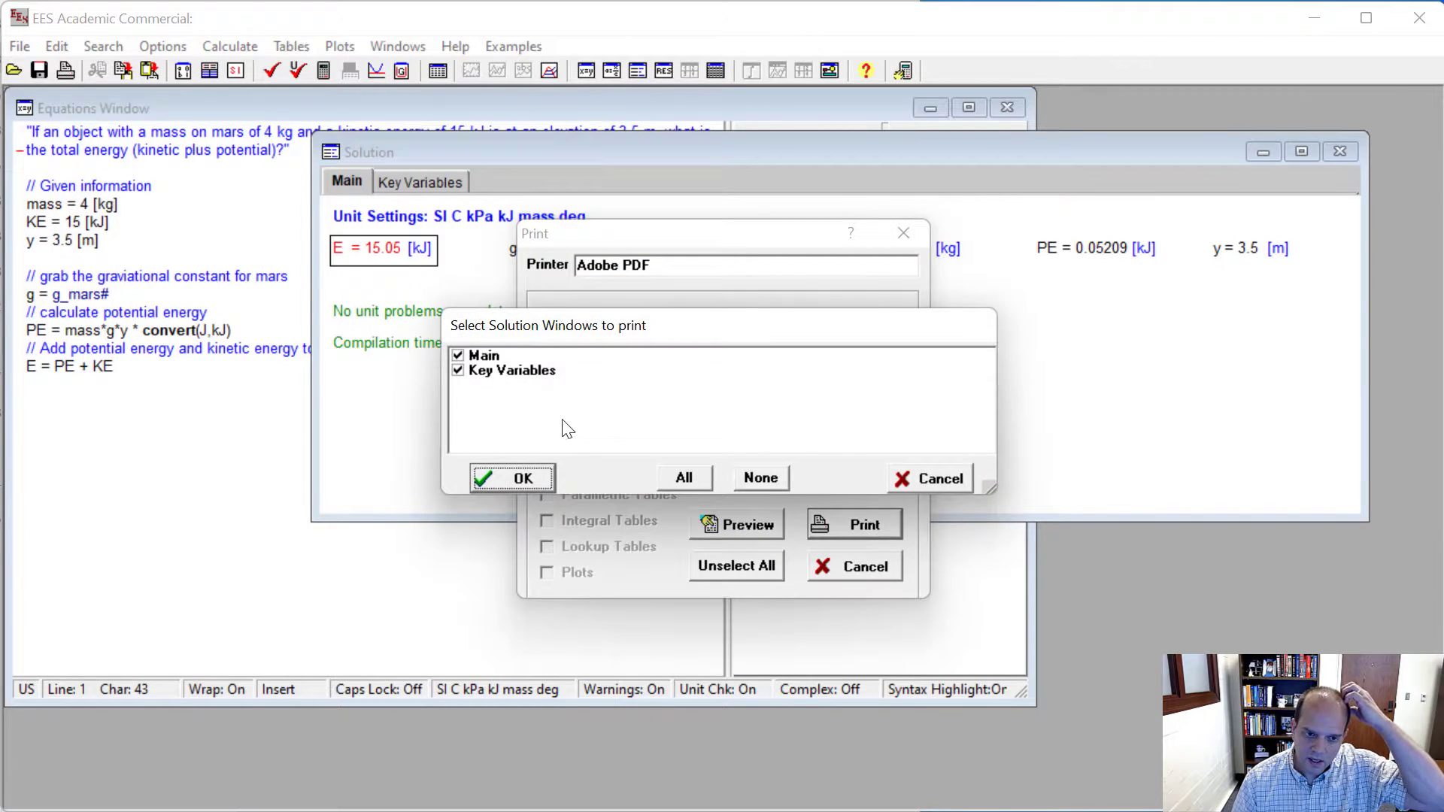
click(459, 356)
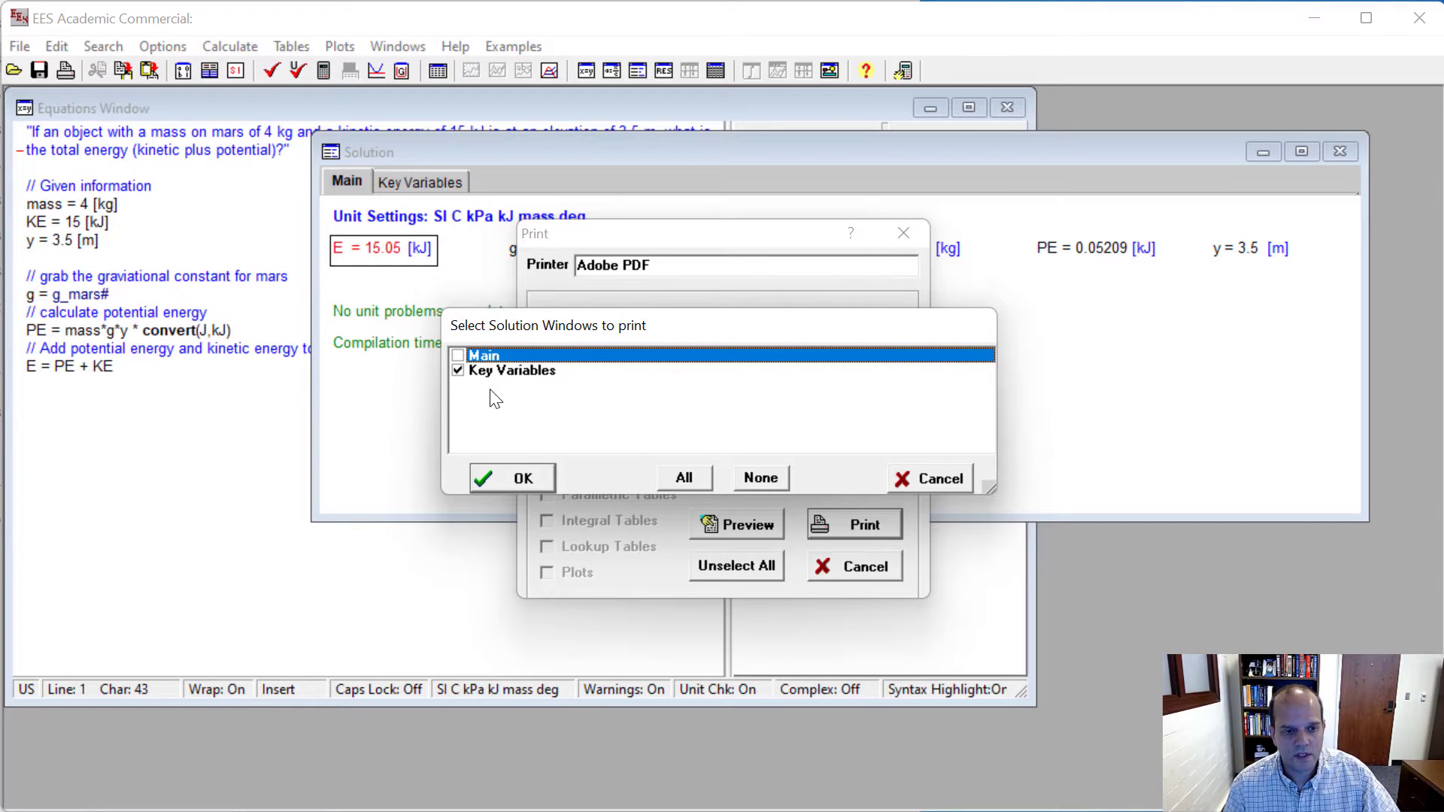
click(519, 476)
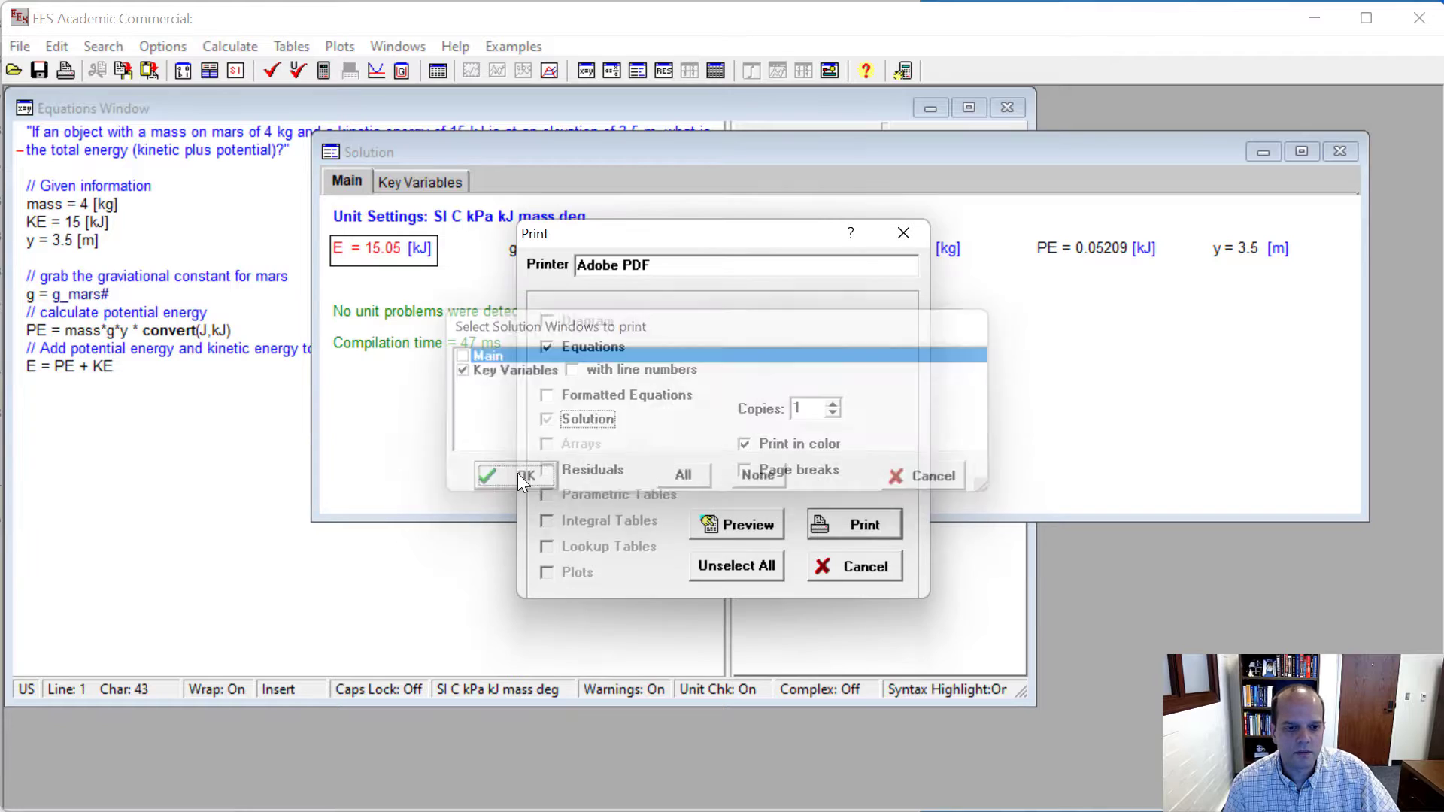